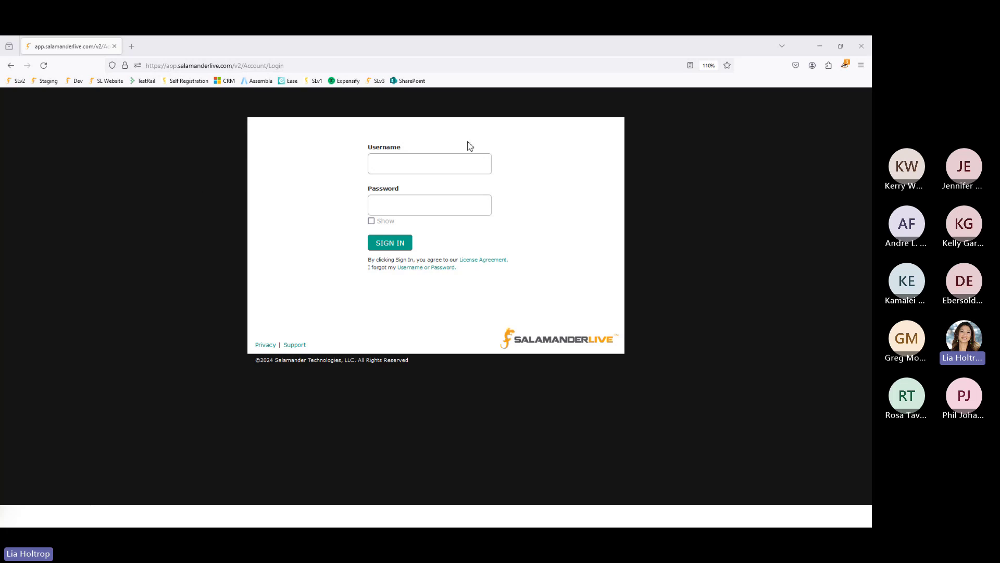
- Sign in with the saved trainer login and expand Import in the left sidebar
left_click(432, 169)
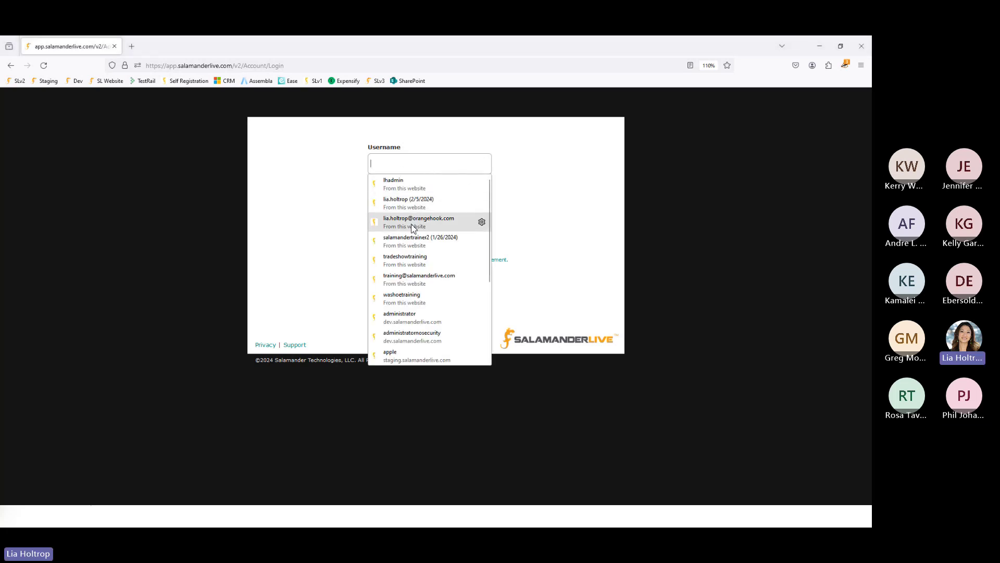
left_click(413, 241)
left_click(399, 246)
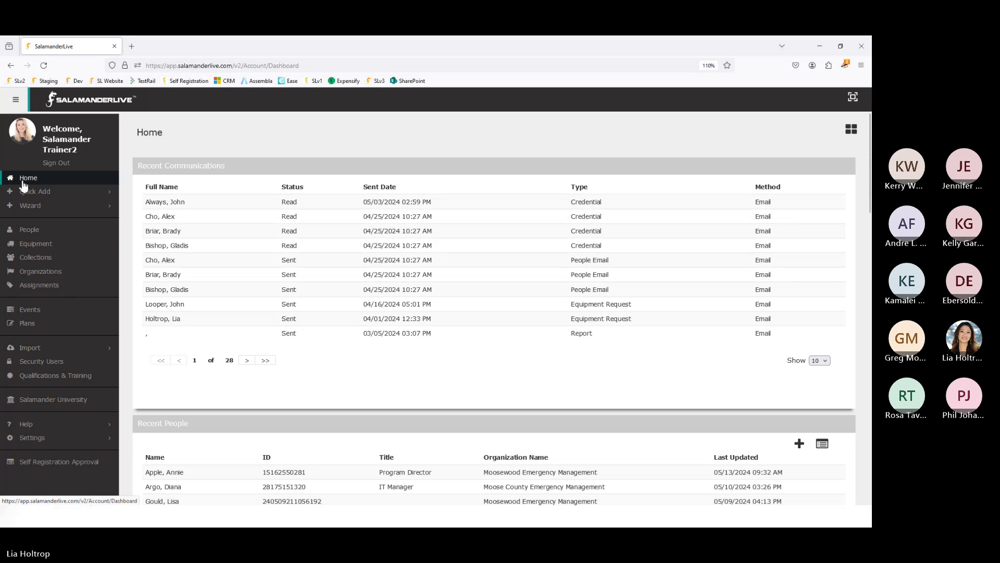
left_click(31, 353)
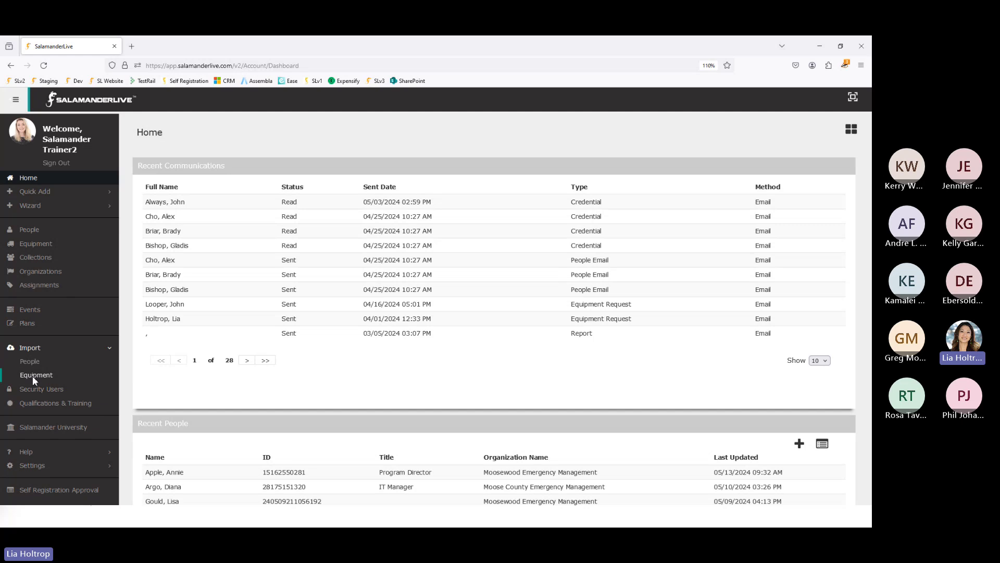
- Open People Import, view its quick reference guide in a new tab, and download PeopleImport(17).csv
left_click(28, 361)
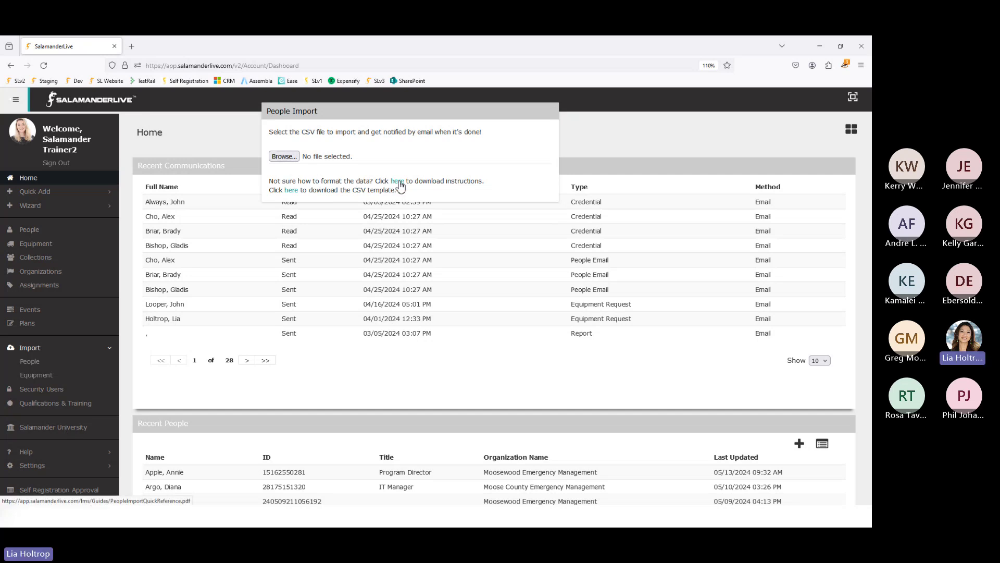
left_click(397, 182)
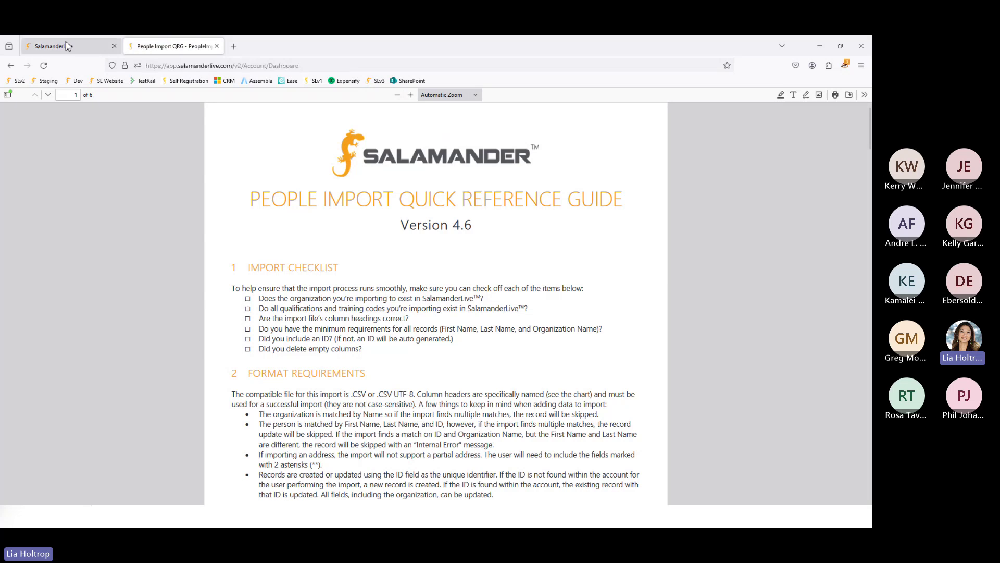
left_click(66, 45)
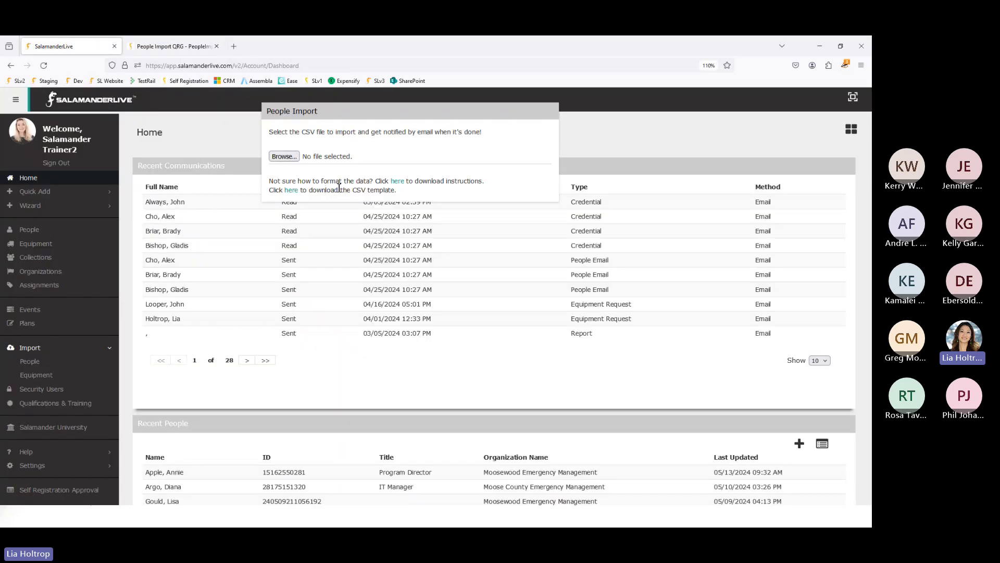
left_click(290, 191)
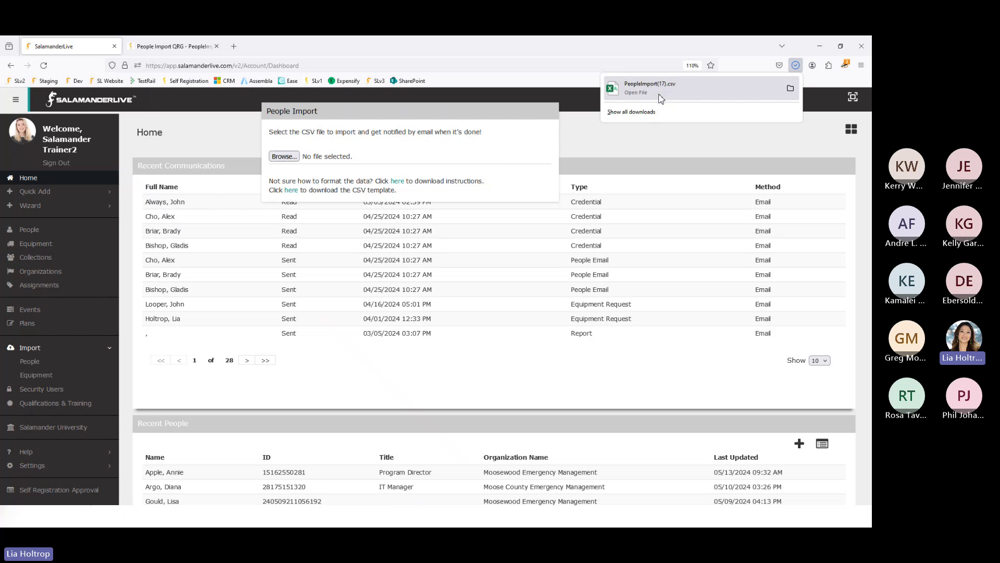
left_click(658, 94)
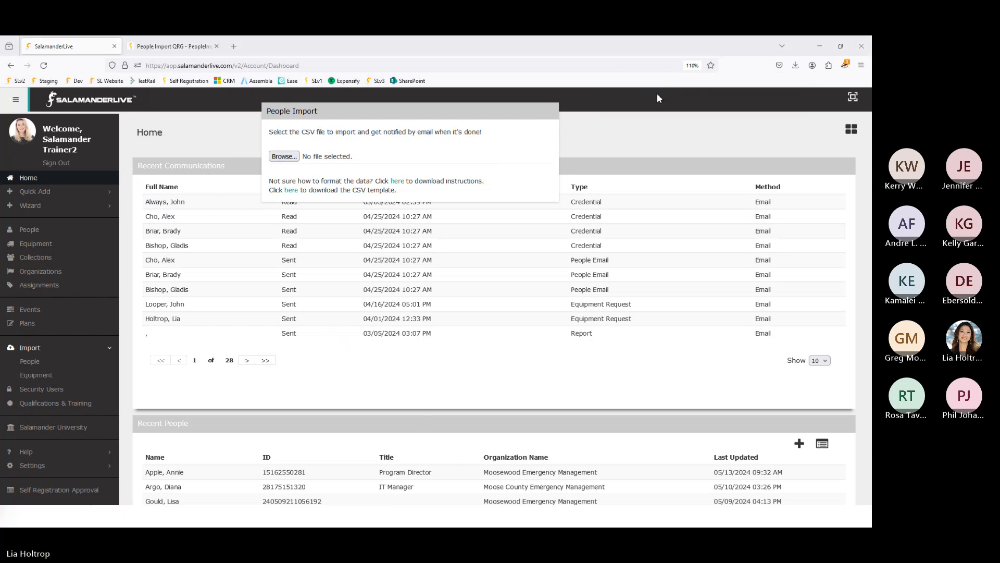
left_click(176, 51)
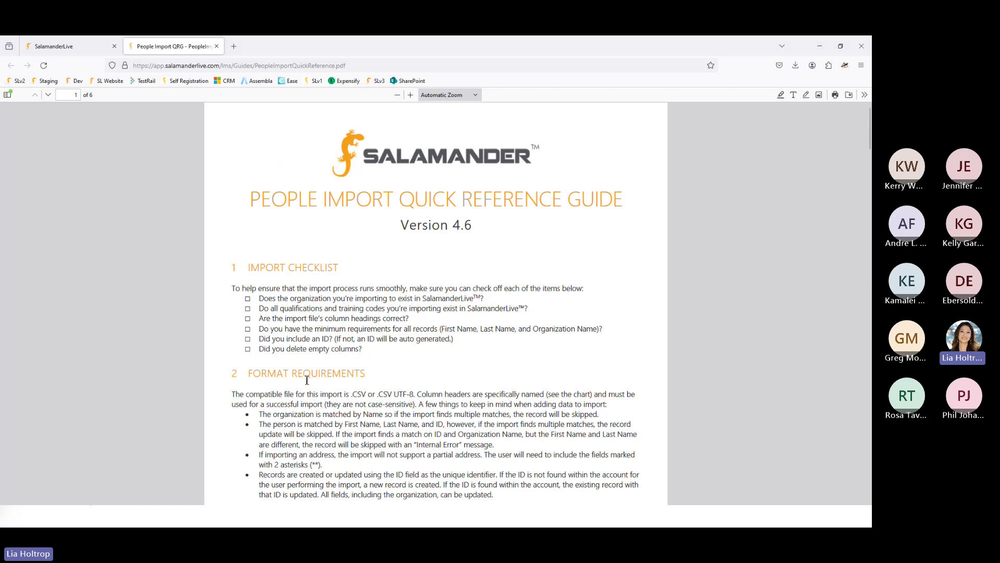
- Zoom the PDF guide to 180% on the supported-columns table, Organization Name through Middle Name
scroll(311, 369, "down", 3)
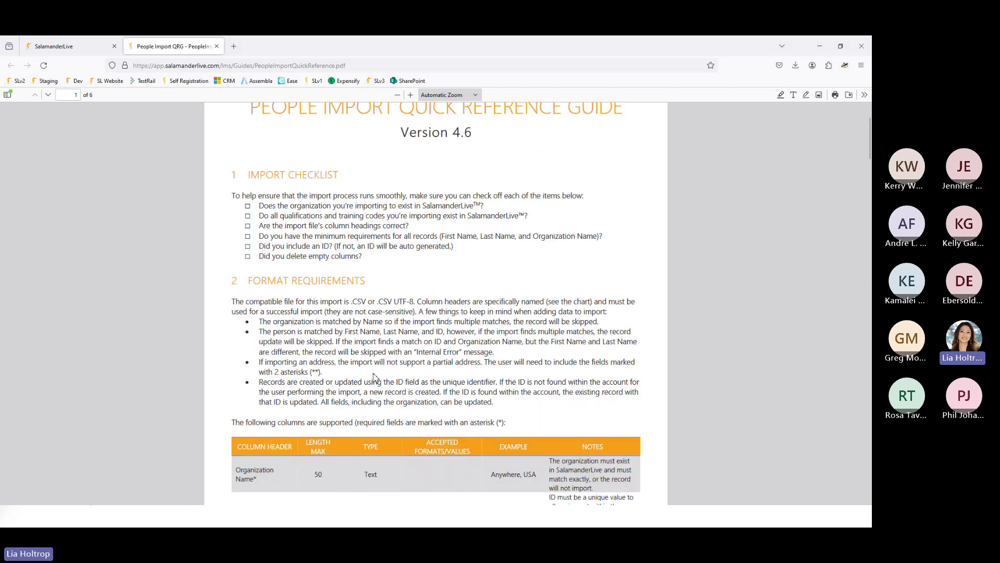
scroll(373, 372, "up", 2)
scroll(374, 377, "up", 1)
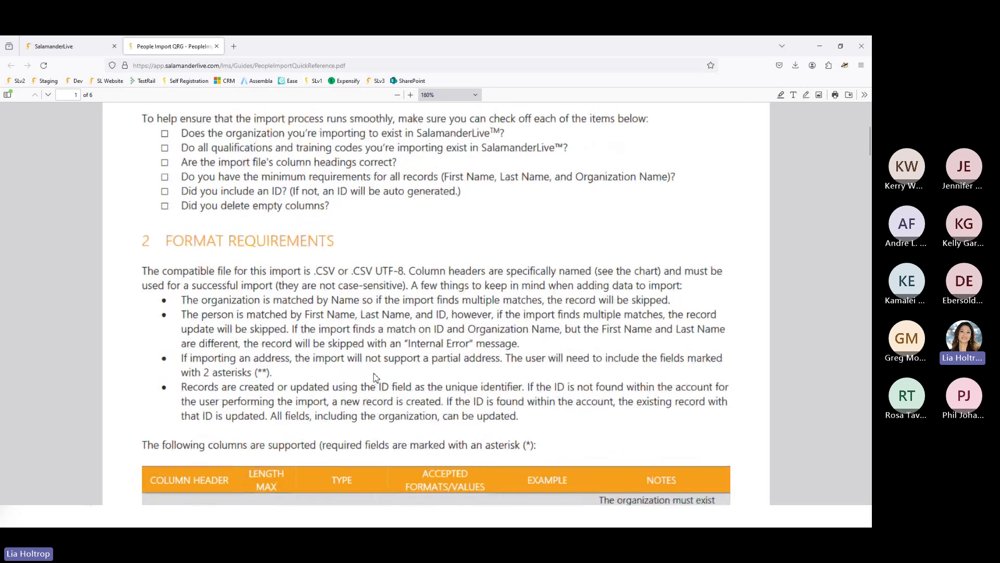
scroll(373, 377, "up", 5)
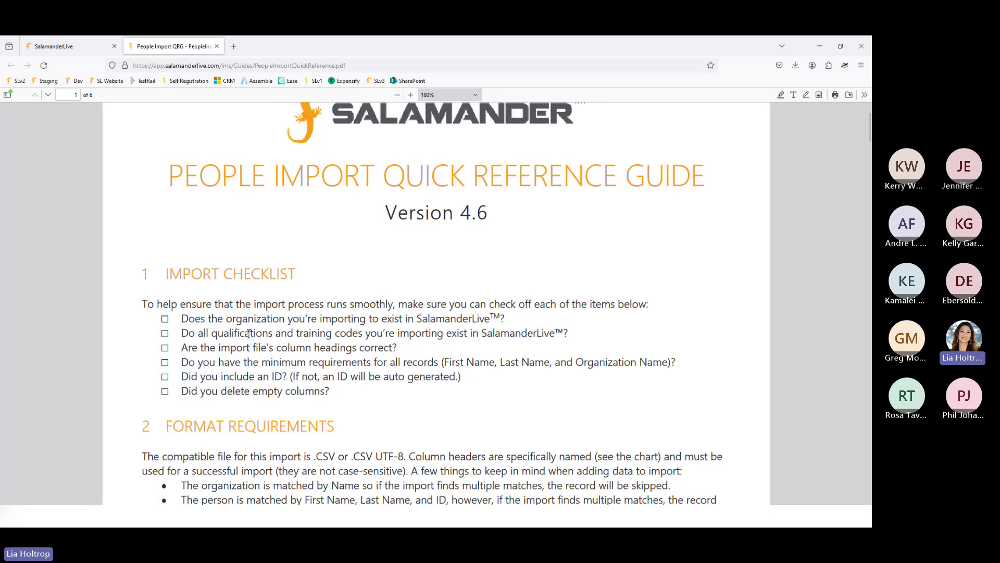
scroll(197, 355, "down", 3)
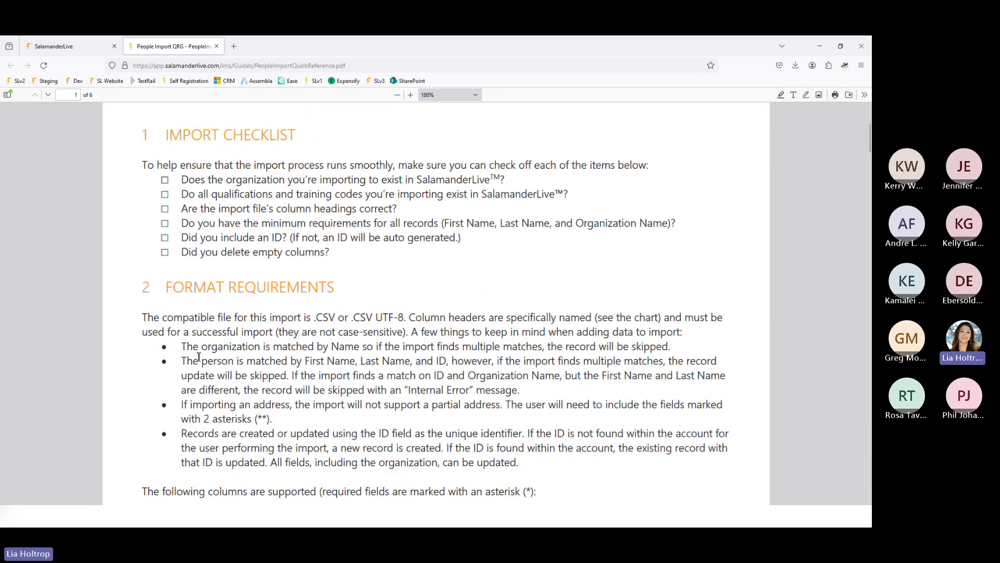
scroll(198, 356, "down", 2)
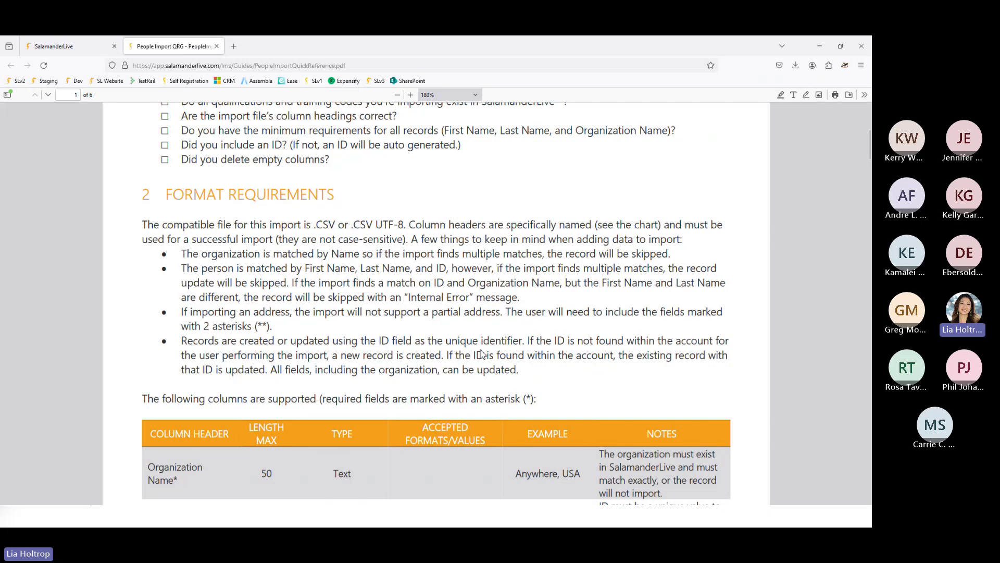
scroll(304, 371, "down", 3)
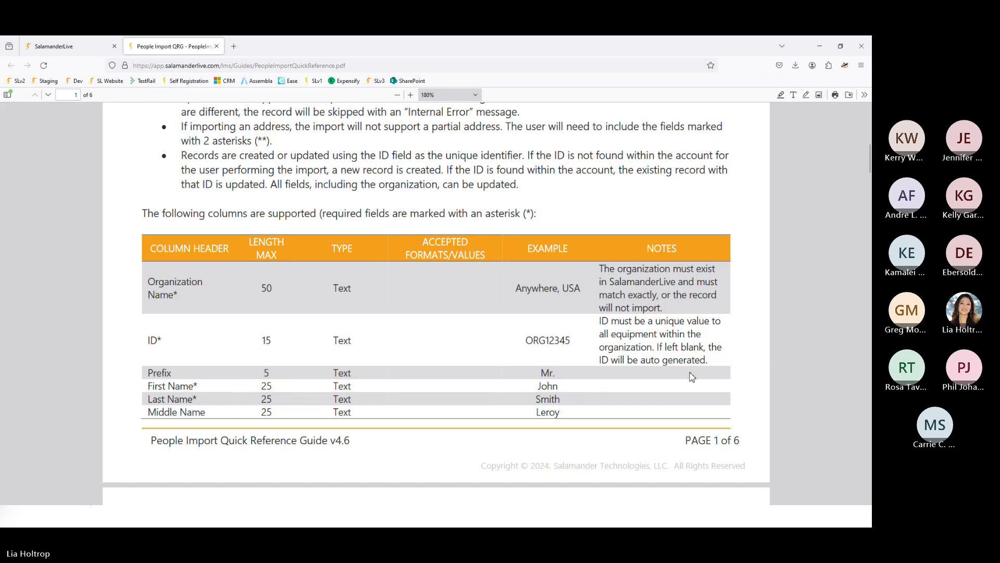
- Bring the PeopleImport(17) Excel workbook window over the browser's PDF guide
scroll(692, 375, "up", 1)
scroll(692, 373, "up", 1)
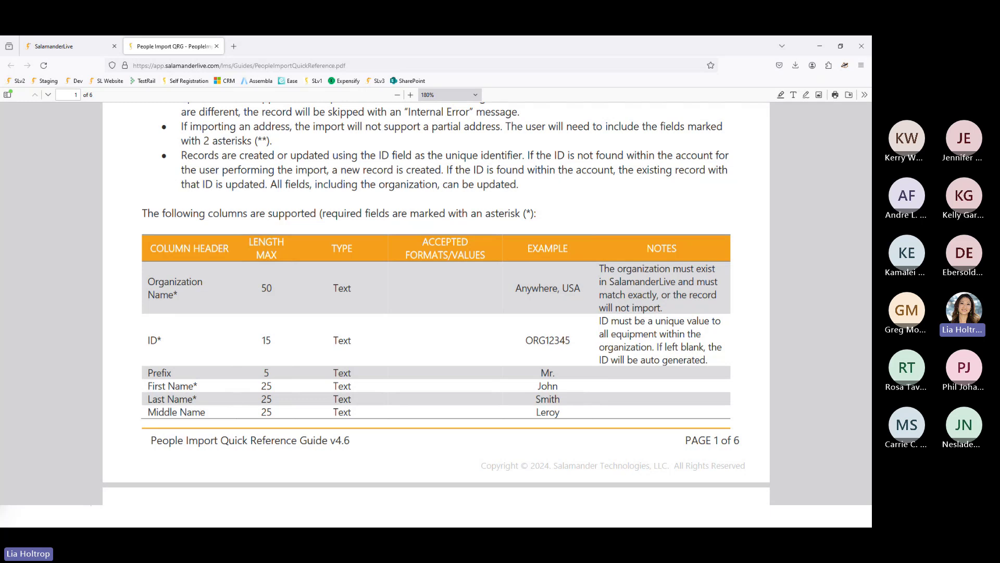
left_click_drag(1, 94, 540, 129)
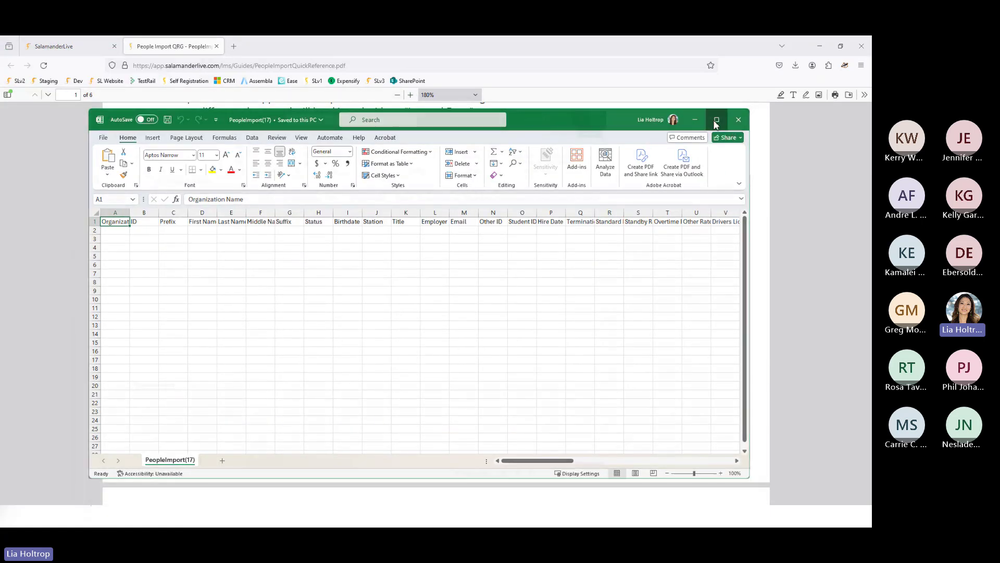
- Maximize Excel, zoom in, and AutoFit every column to its header text
left_click(716, 120)
scroll(374, 369, "up", 4)
scroll(373, 370, "up", 12)
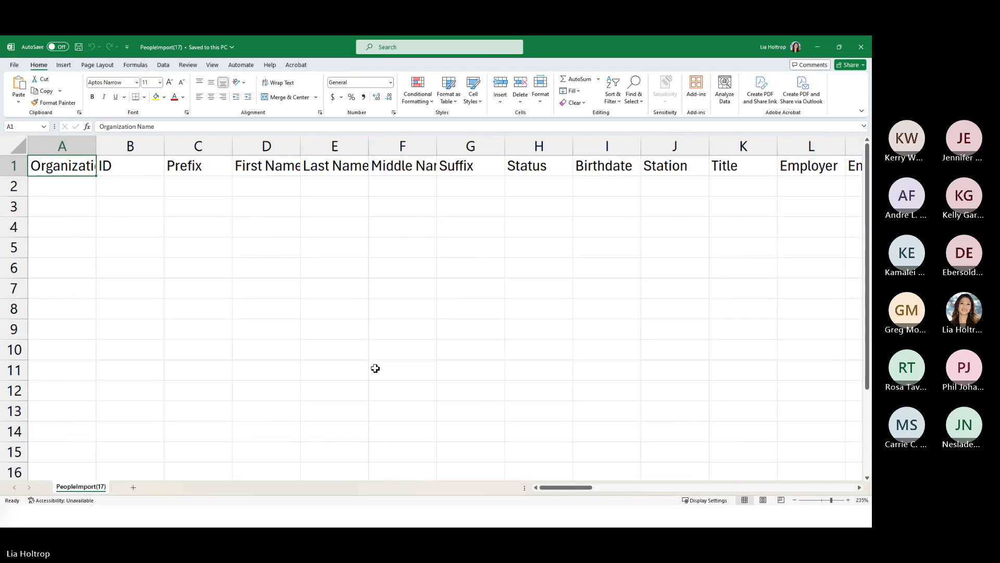
left_click(29, 154)
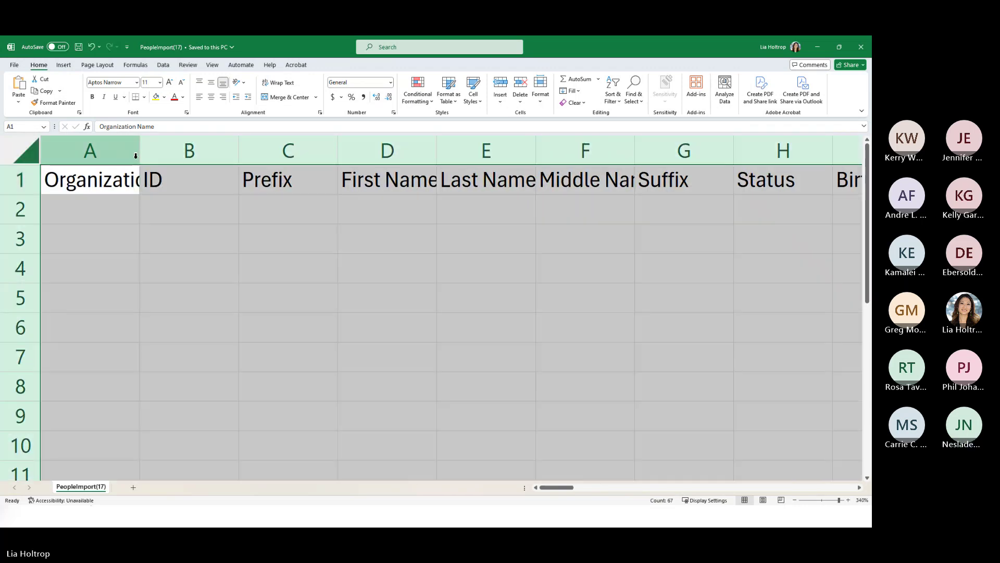
double_click(140, 152)
left_click(268, 282)
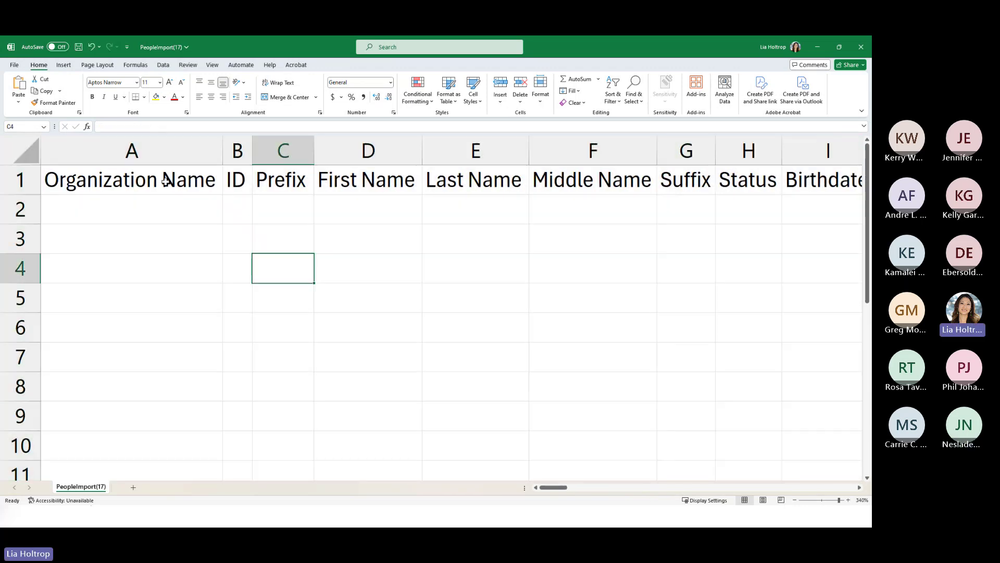
- Select the header row, move to cell A2, and return to the browser guide
left_click(101, 177)
left_click(21, 180)
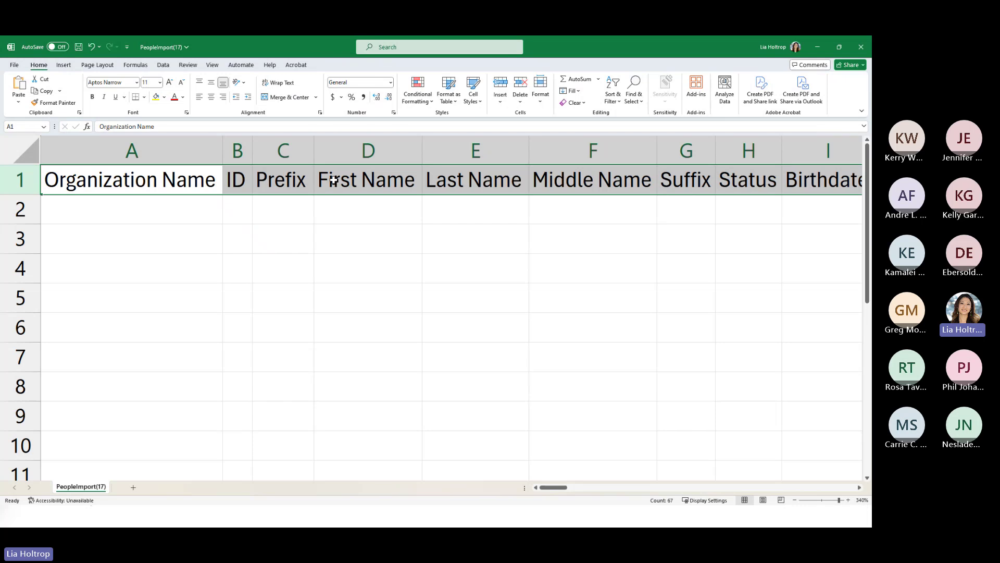
left_click(79, 217)
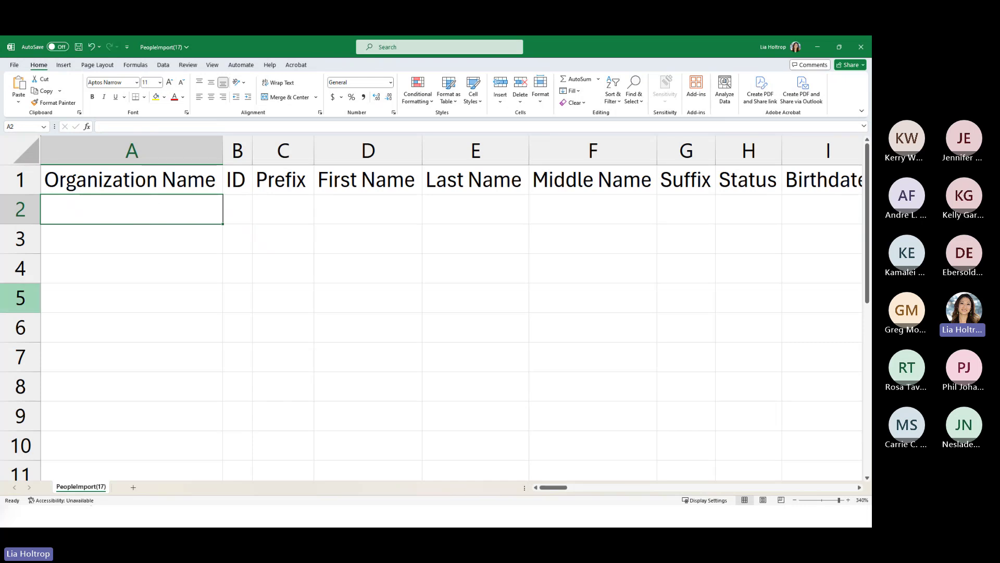
key("alt+Tab")
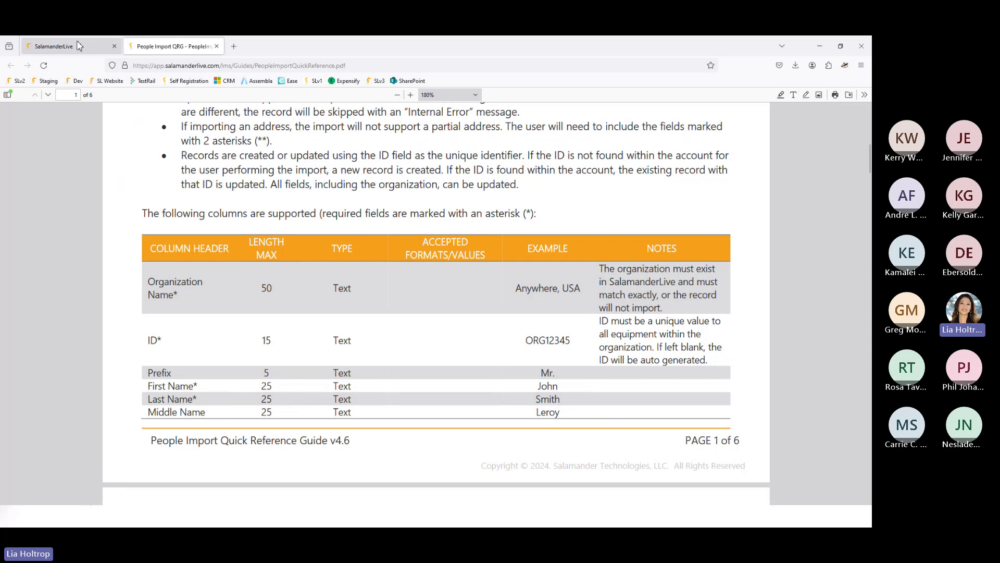
- Close the People Import dialog, browse the Organizations list, then minimize Firefox
left_click(79, 46)
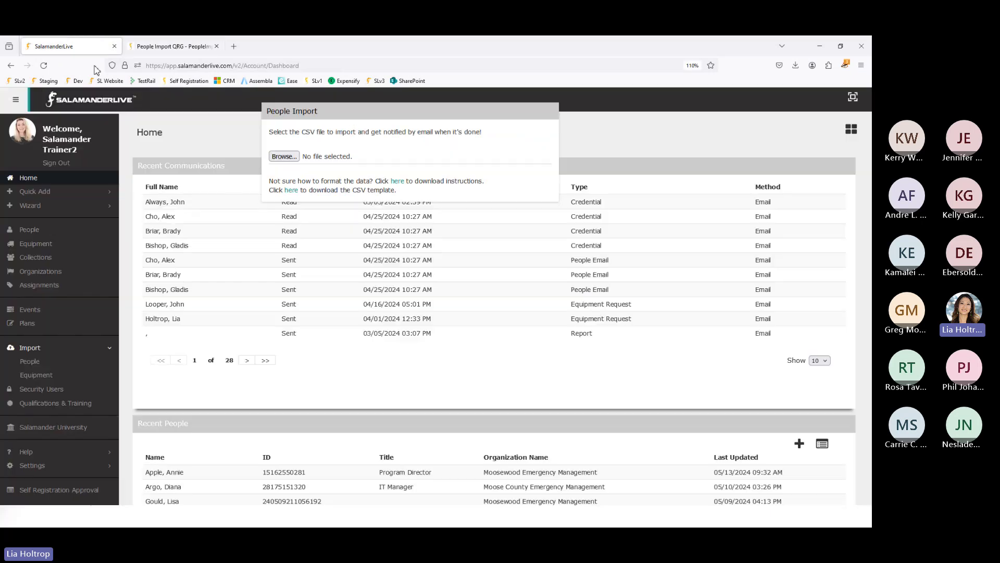
left_click(44, 283)
left_click(41, 271)
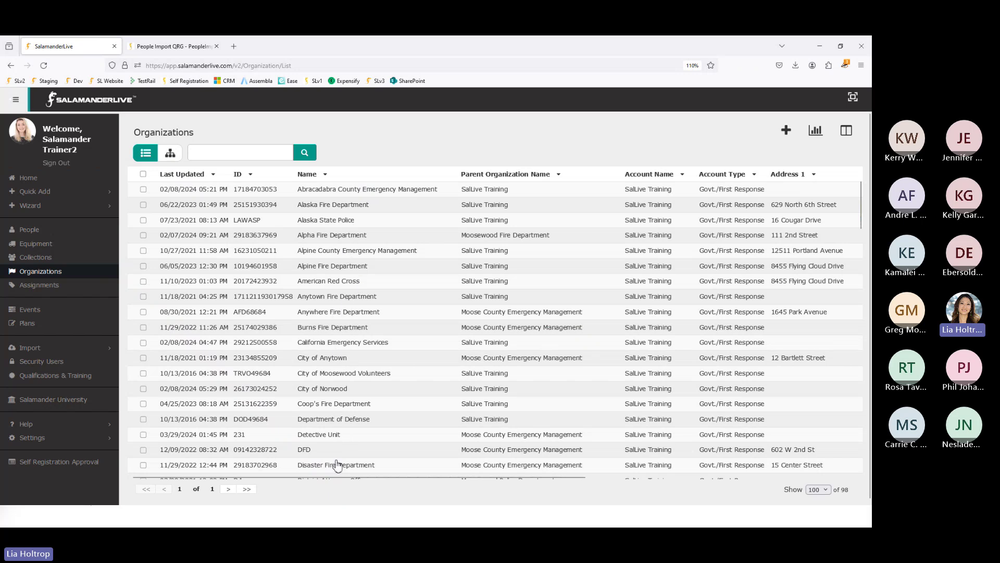
scroll(337, 447, "down", 3)
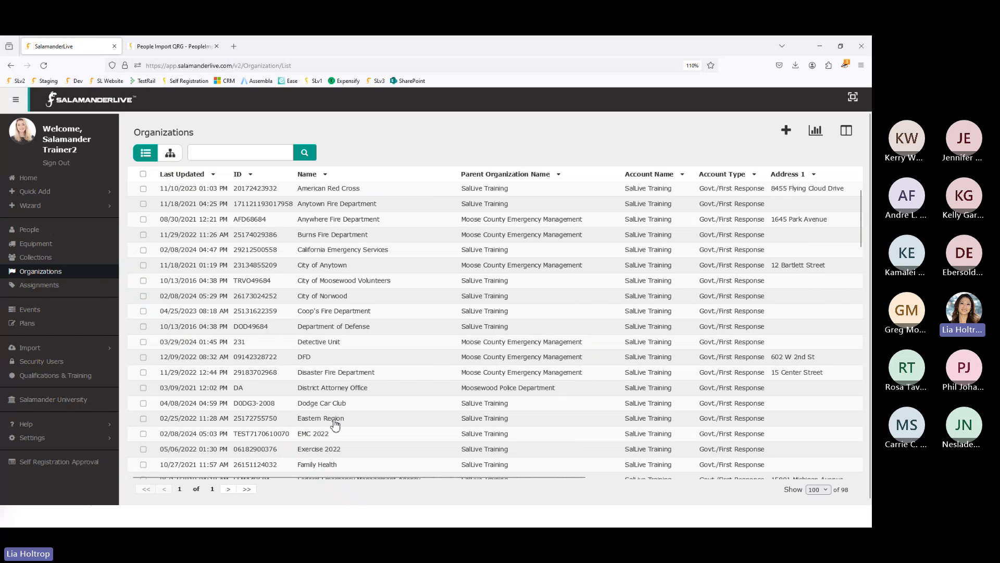
scroll(337, 432, "down", 2)
scroll(339, 433, "down", 2)
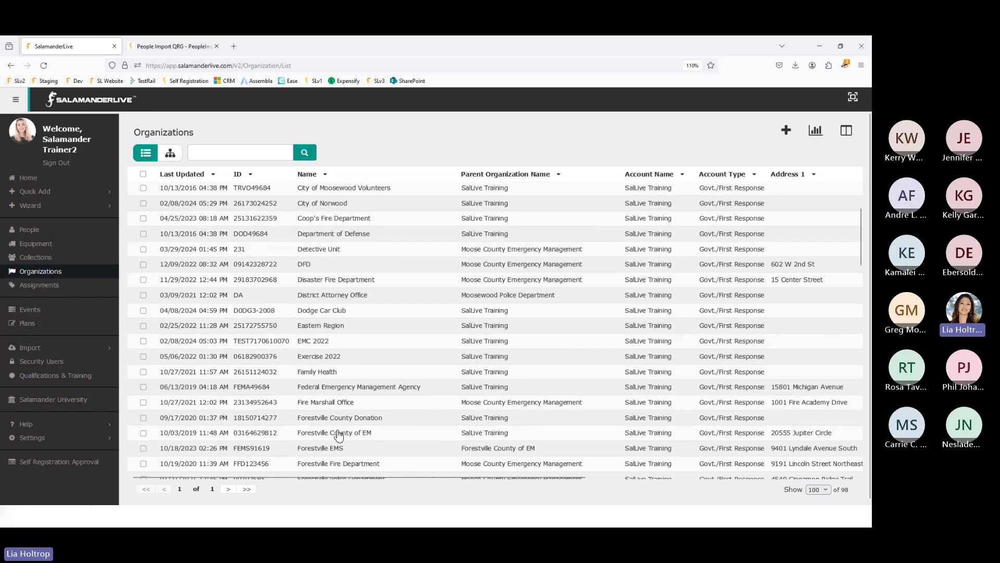
scroll(337, 441, "down", 5)
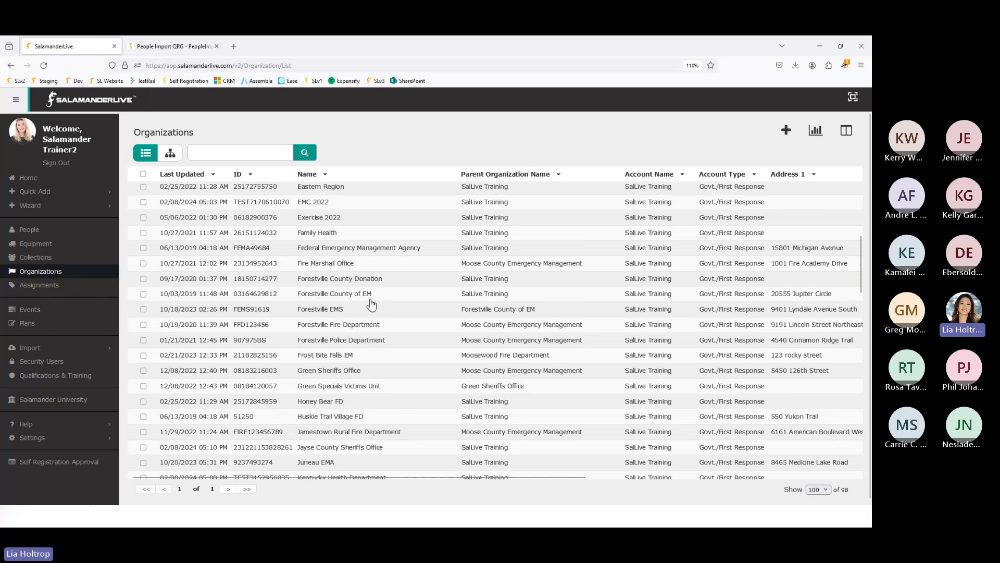
left_click(820, 47)
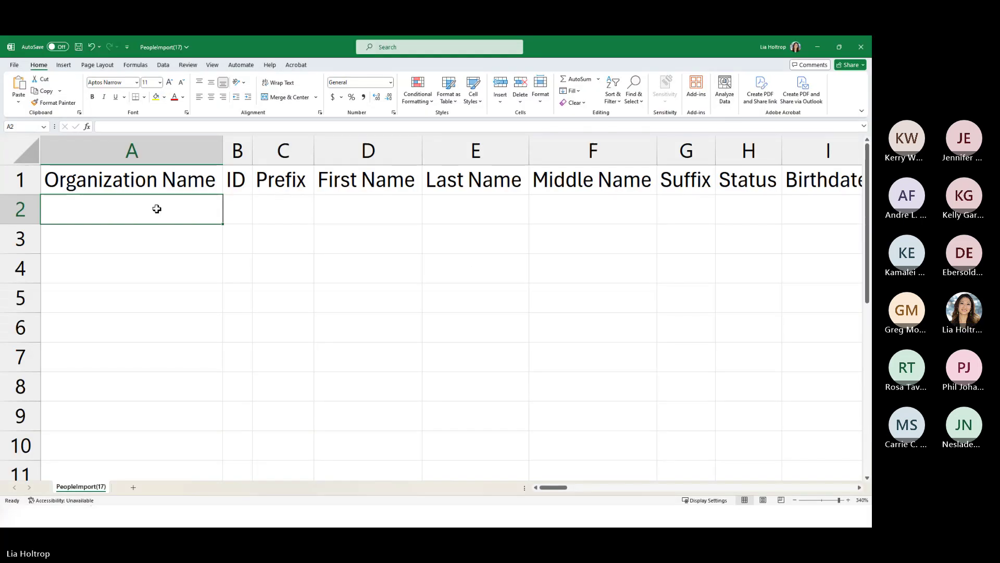
- Widen the ID column and check cells B2, D2 and E2
left_click_drag(253, 157, 318, 157)
left_click(287, 213)
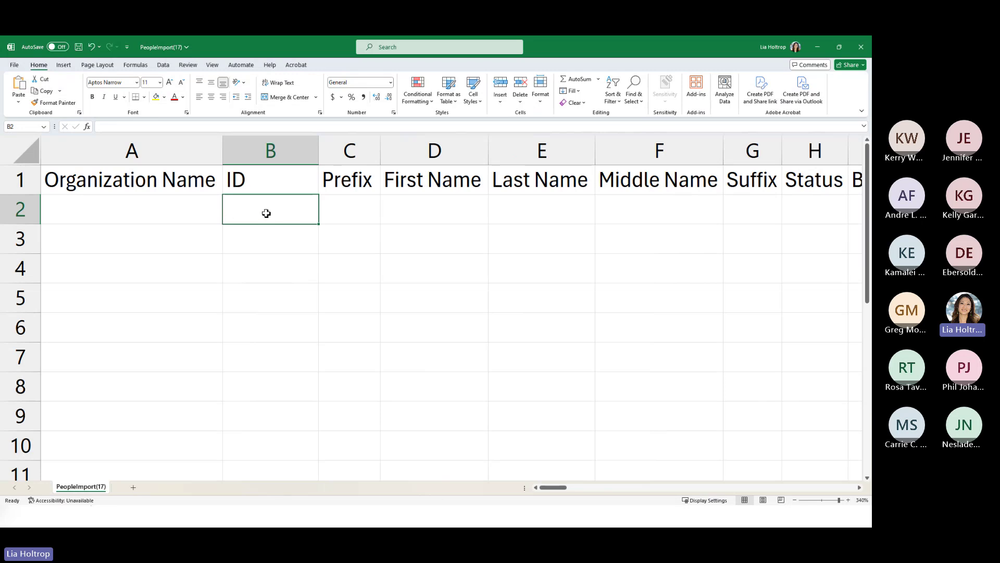
left_click(440, 221)
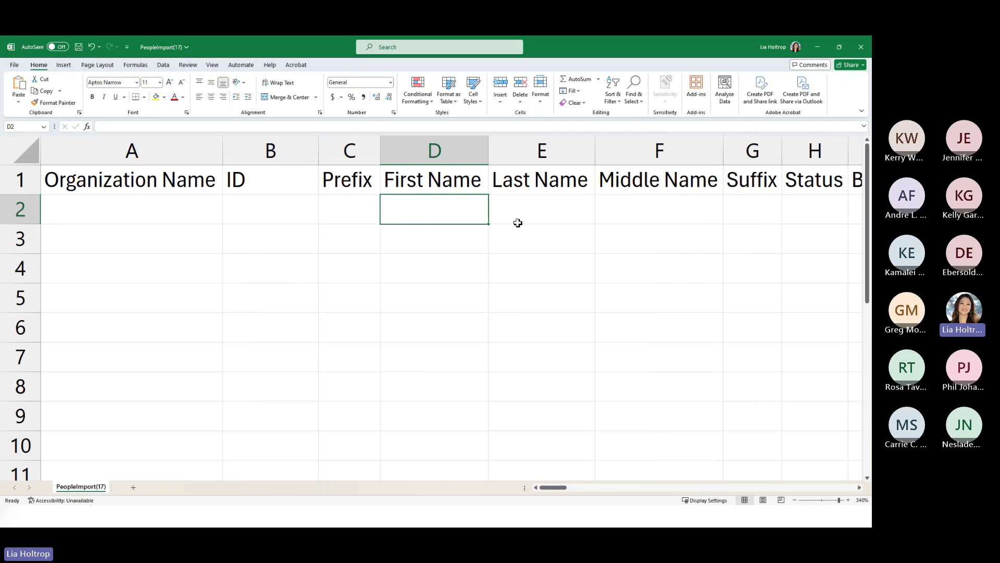
left_click(536, 221)
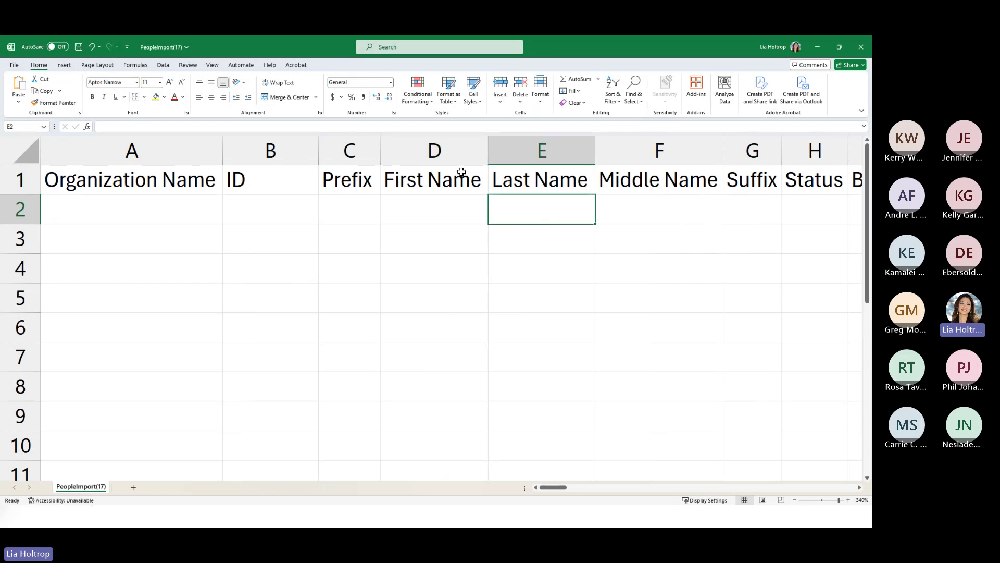
- Colour the Organization Name, ID, First Name and Last Name headers red
left_click(211, 180)
left_click_drag(223, 177, 260, 179)
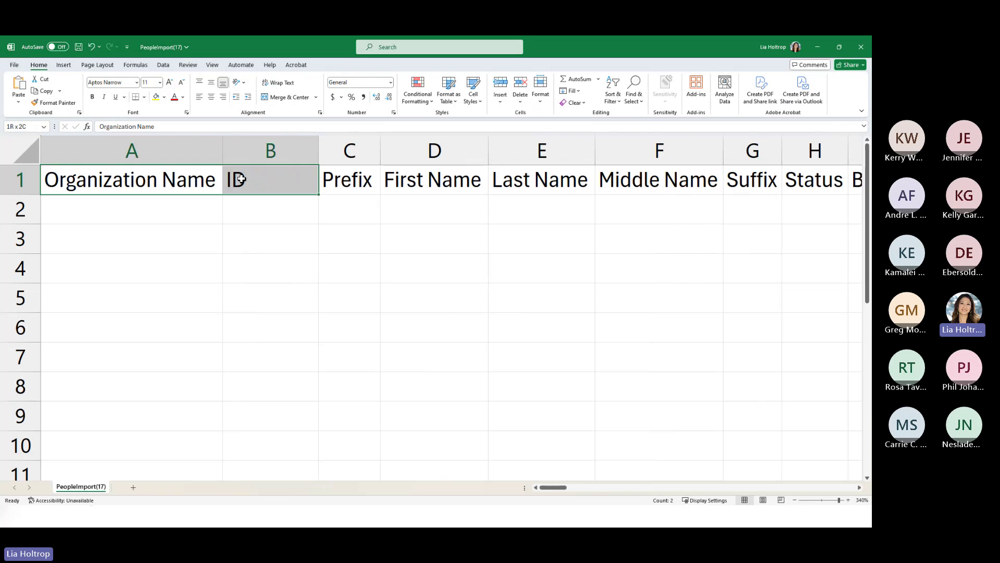
left_click(175, 96)
left_click(485, 182)
left_click_drag(491, 184, 521, 182)
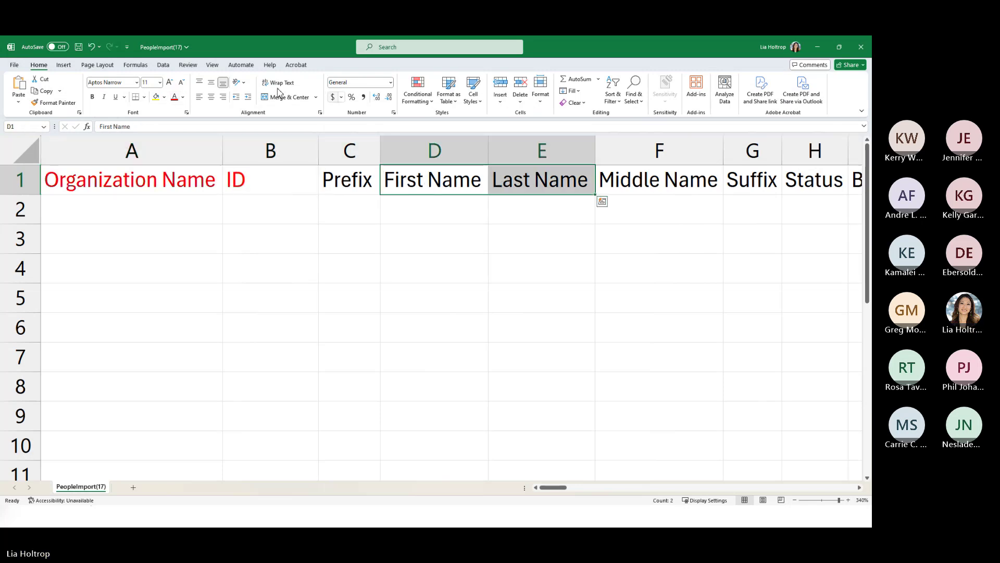
left_click(174, 97)
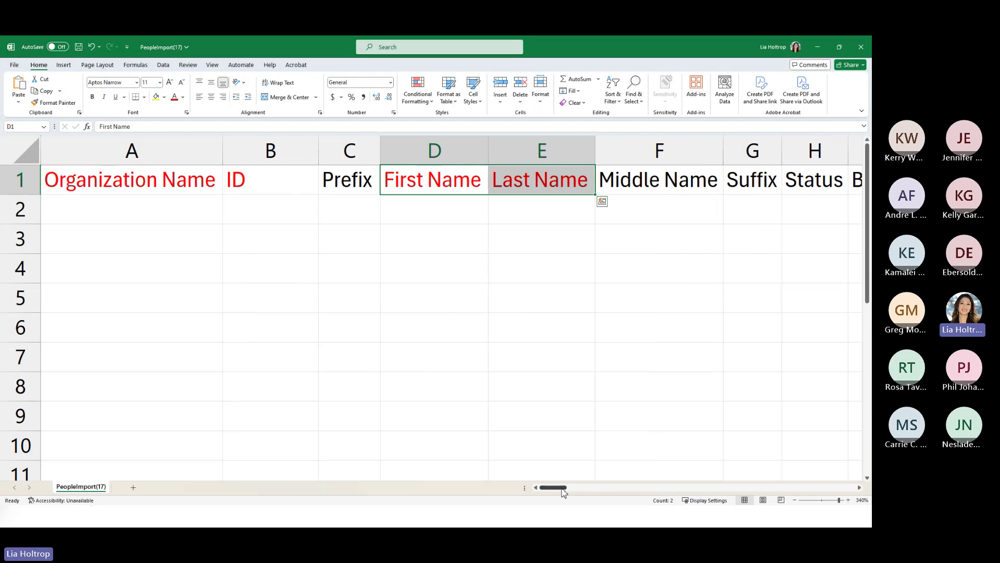
left_click_drag(558, 490, 567, 490)
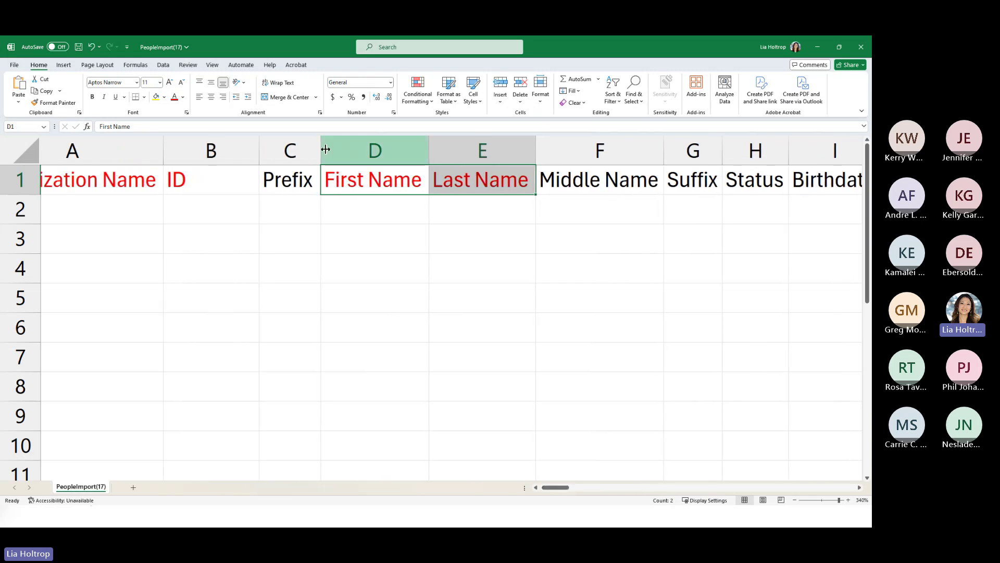
- Delete the Prefix column, then switch back to the browser
left_click(293, 150)
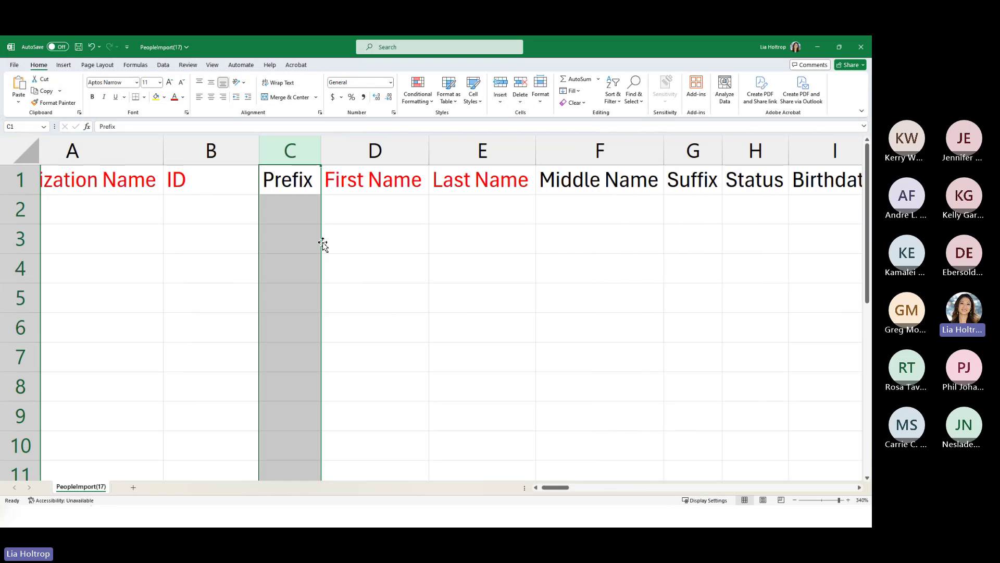
right_click(288, 156)
left_click(311, 257)
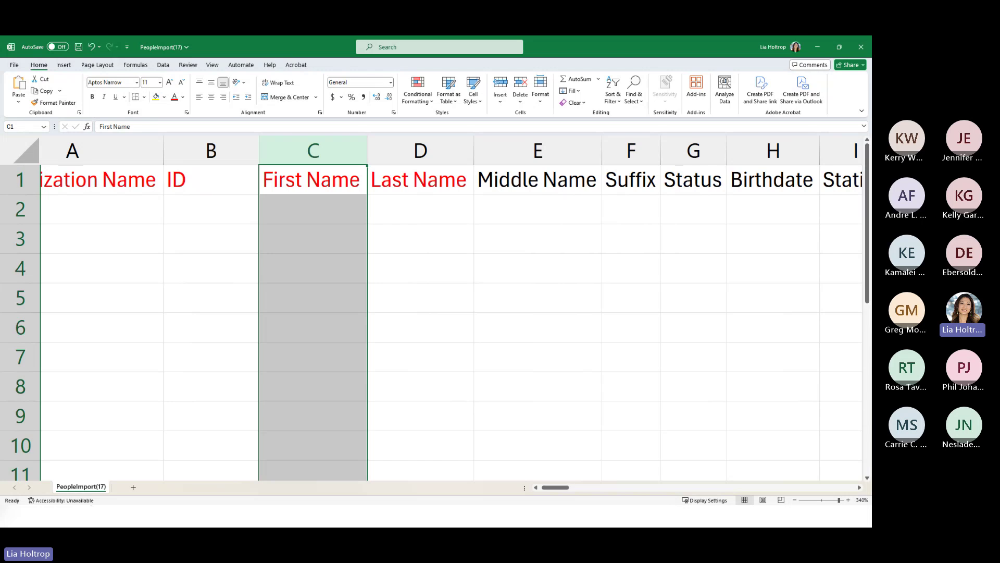
key("alt+Tab")
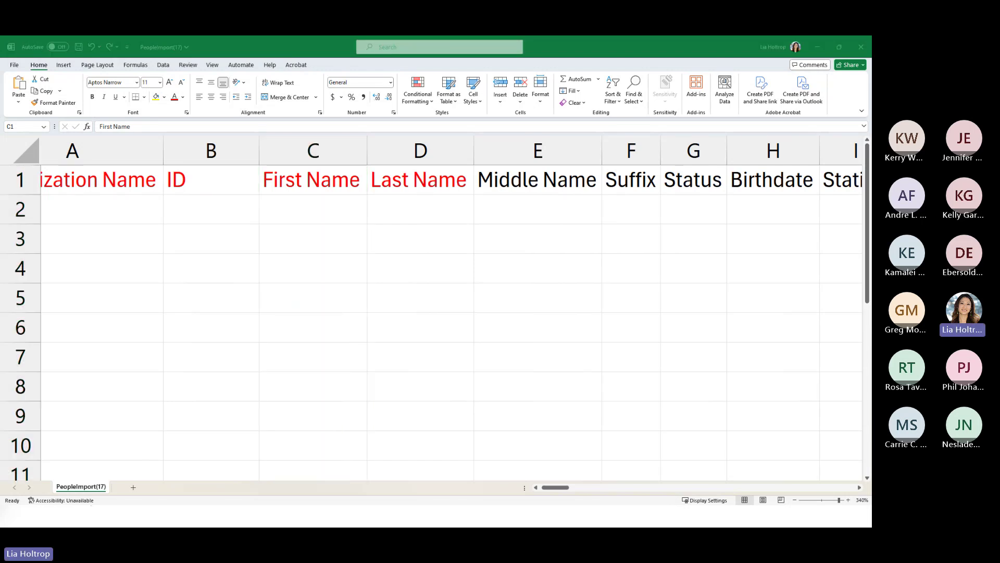
- Review the guide's pre-import checklist and Format Requirements (.CSV or .CSV UTF-8)
left_click(171, 50)
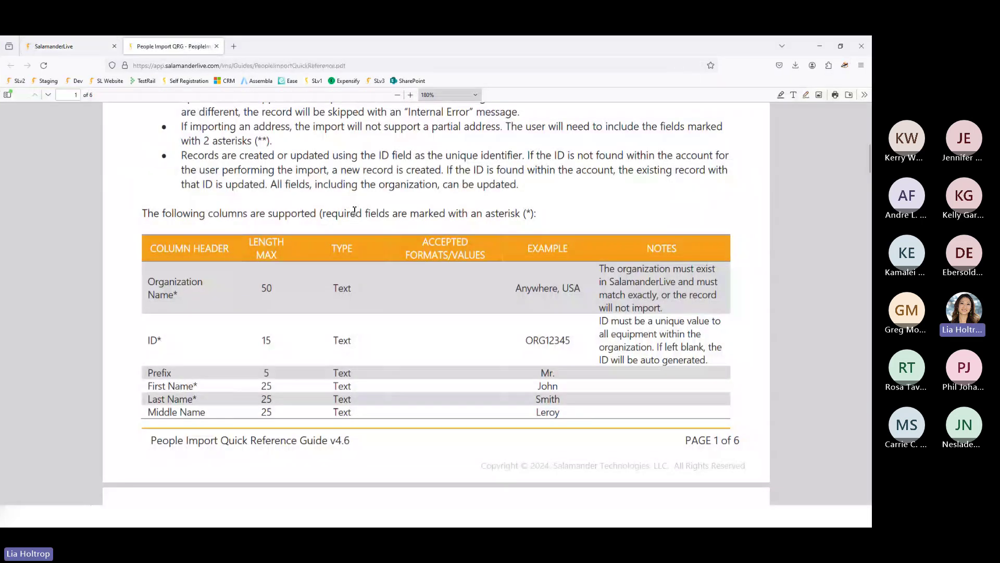
scroll(284, 285, "up", 5)
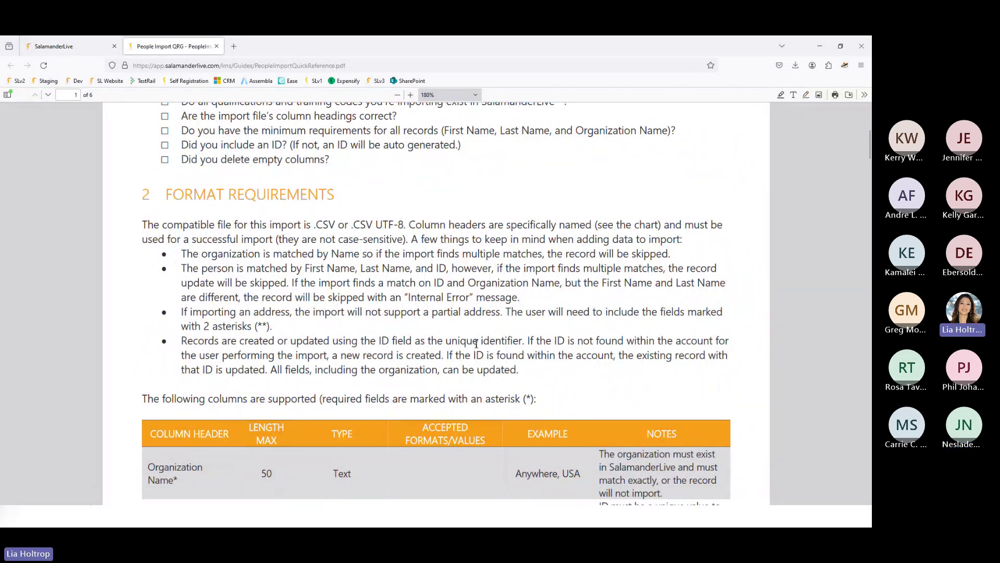
scroll(359, 175, "up", 1)
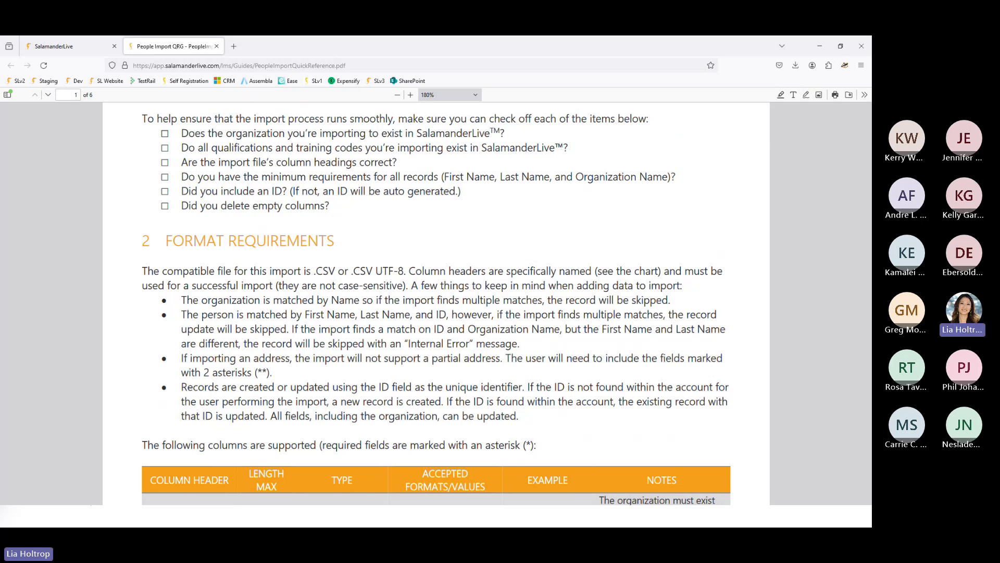
- Return to the spreadsheet, select cell B2, then minimize Excel to reveal the guide
key("alt+Tab")
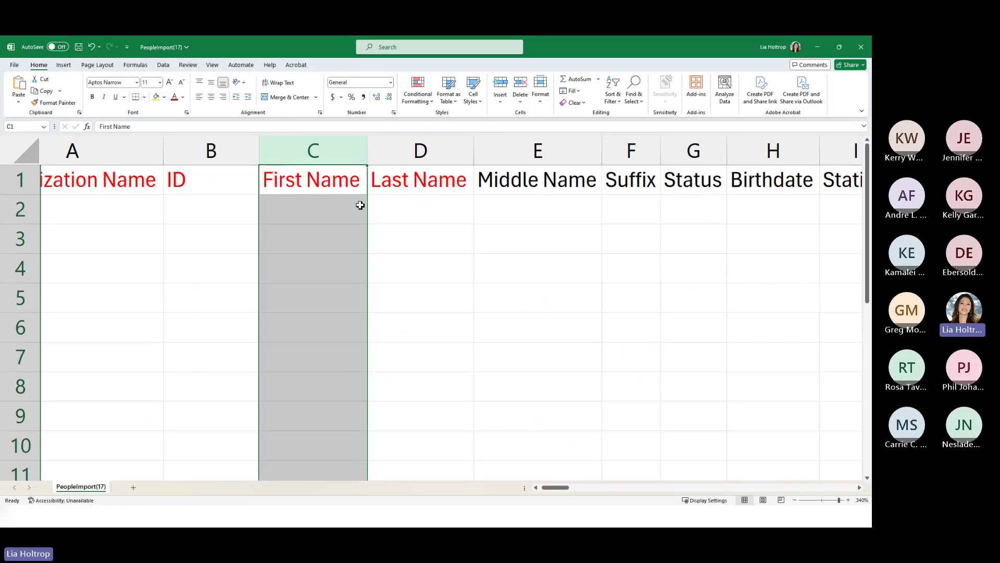
left_click(191, 219)
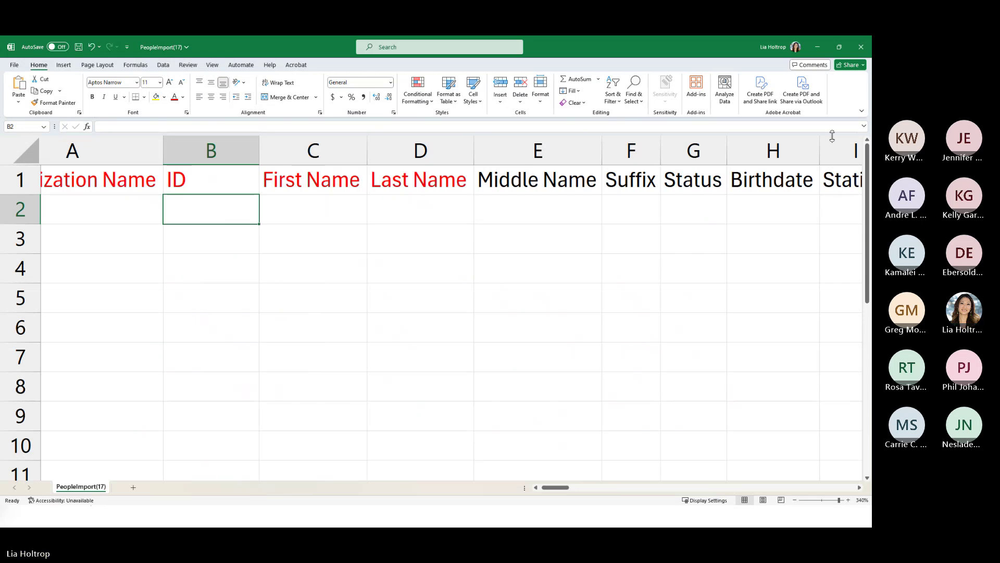
left_click(817, 48)
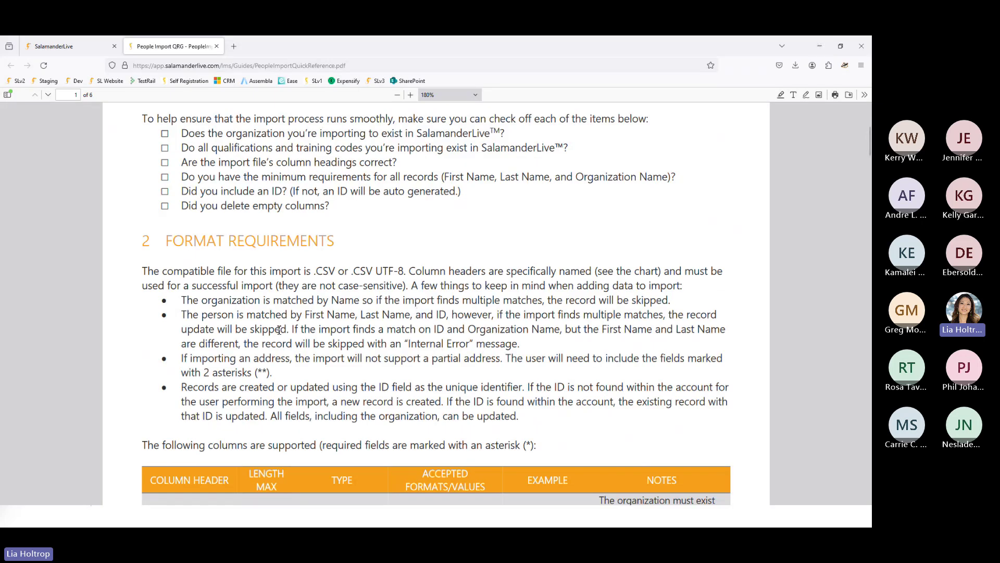
- Review the guide's supported-columns table, then return to the SalamanderLive Organizations list
scroll(287, 328, "down", 3)
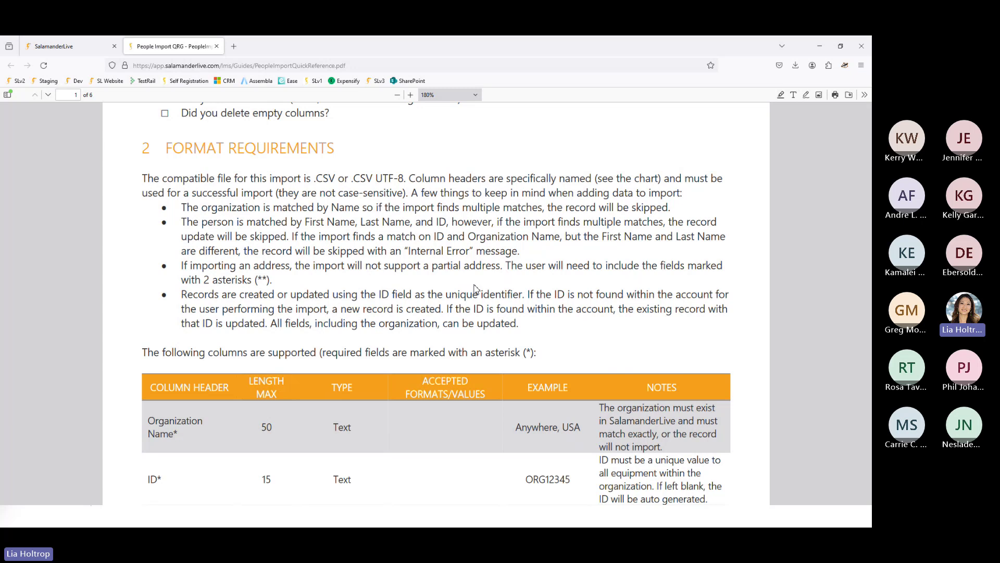
scroll(475, 288, "down", 5)
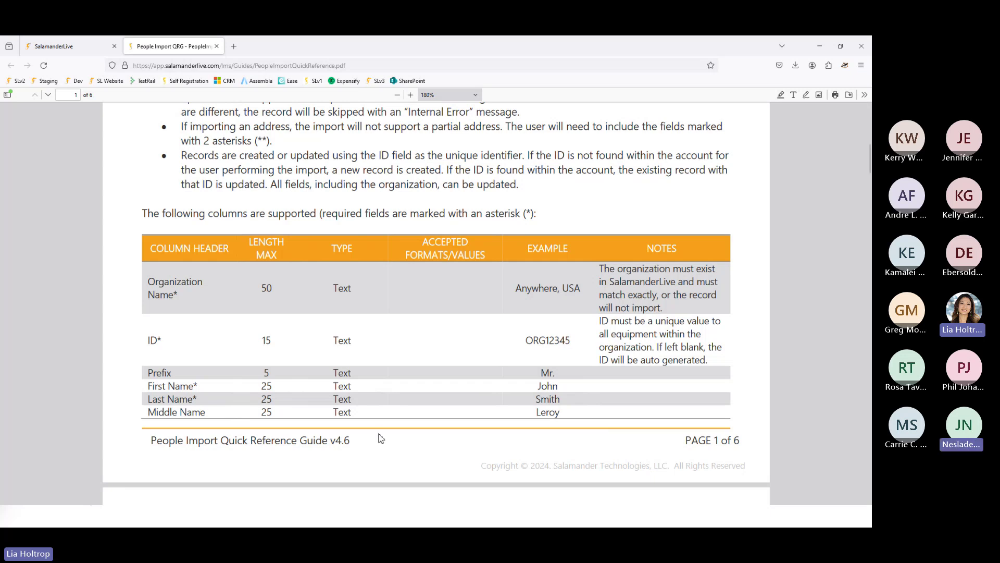
left_click(54, 45)
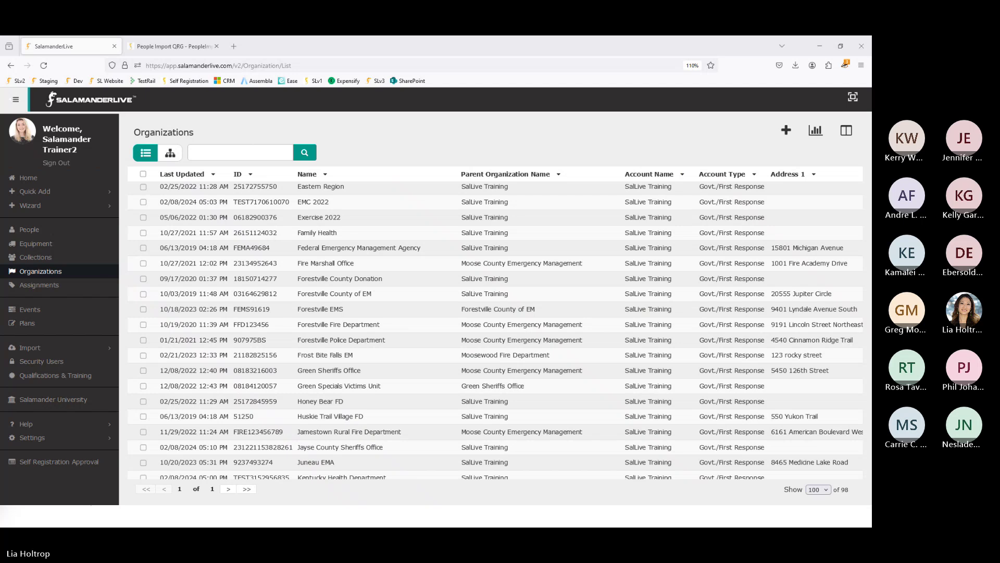
- Open the SalamanderLive People list, then minimize the browser to reveal the IMPORTING DATA slide
left_click(38, 234)
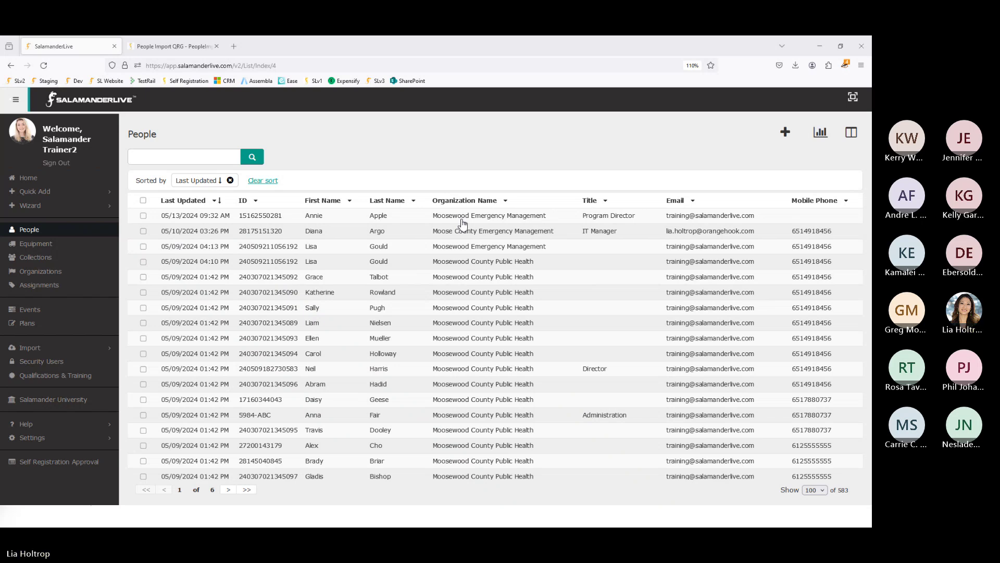
left_click(821, 46)
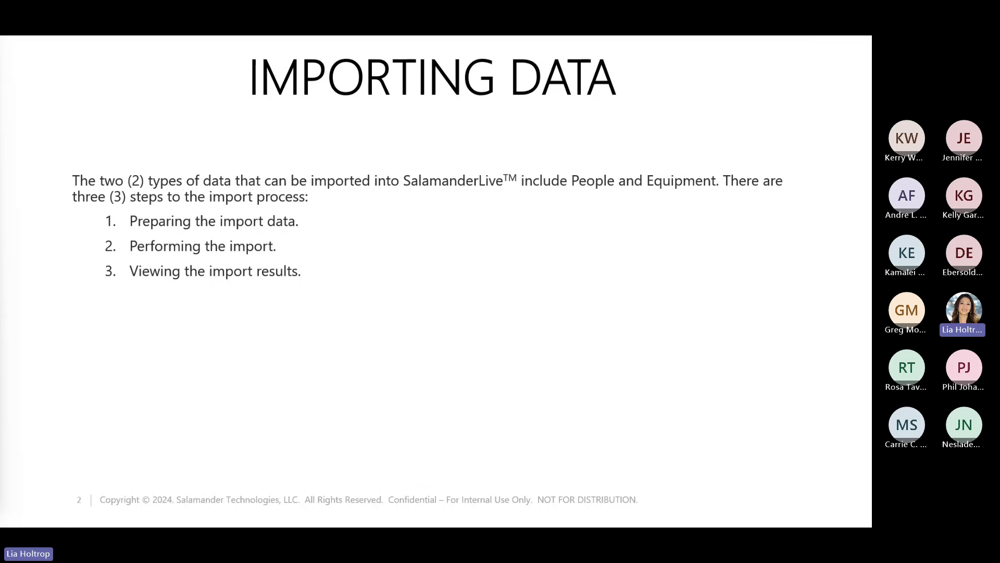
- Delete Excel columns E:F (Middle Name, Suffix) so Status sits in E, then minimize Excel
key("alt+Tab")
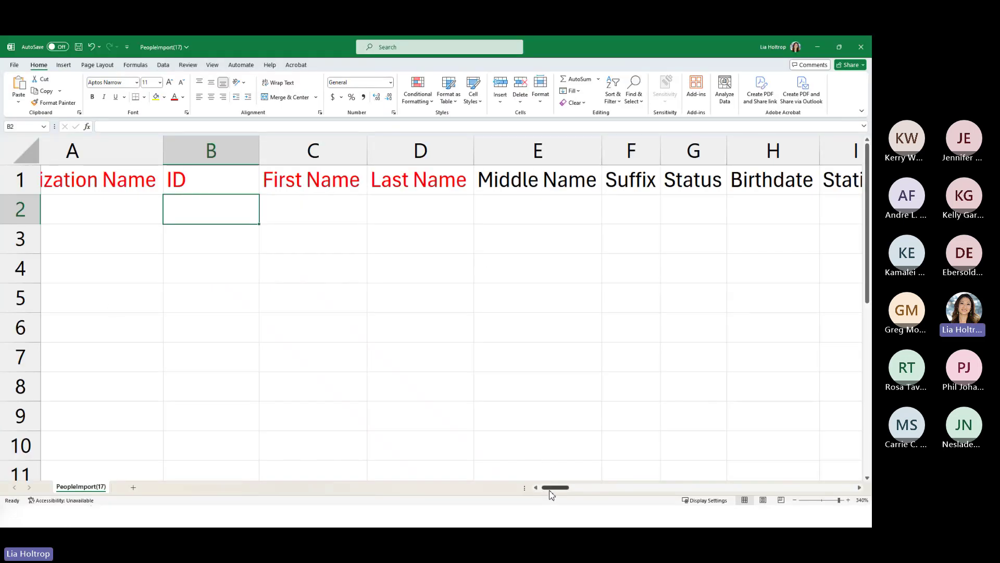
left_click_drag(550, 491, 562, 490)
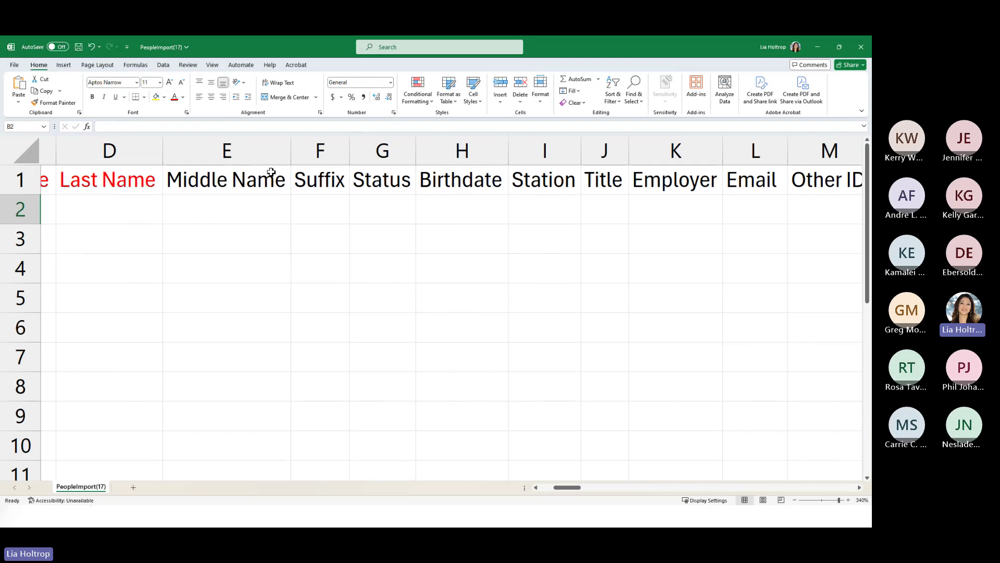
left_click_drag(260, 157, 324, 159)
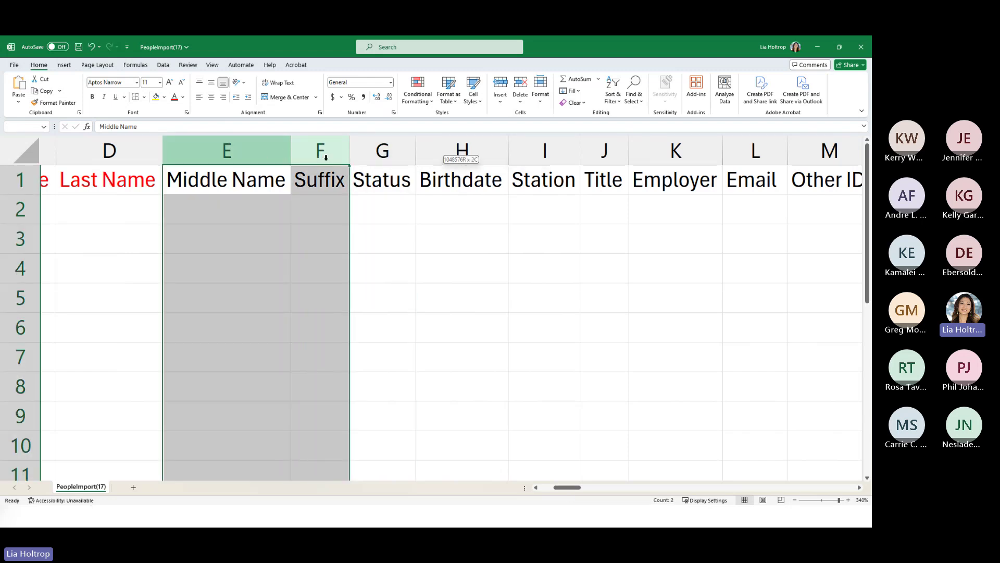
right_click(321, 157)
left_click(346, 259)
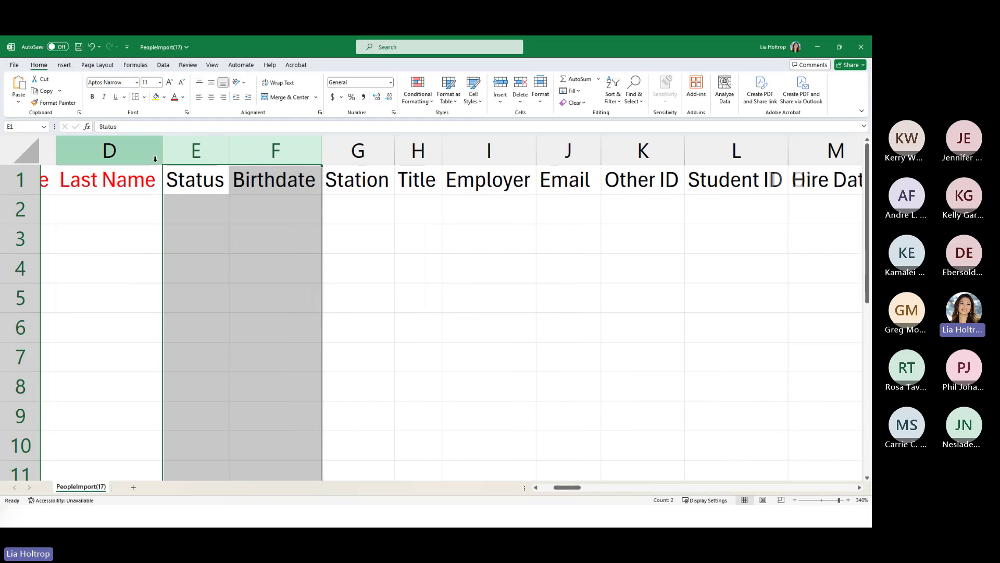
left_click(206, 151)
left_click(224, 217)
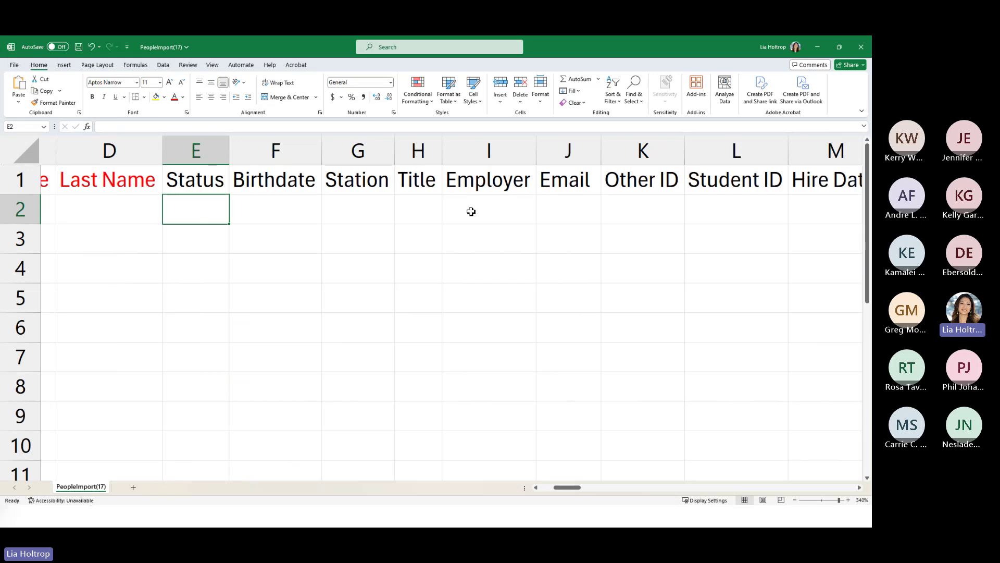
left_click(817, 48)
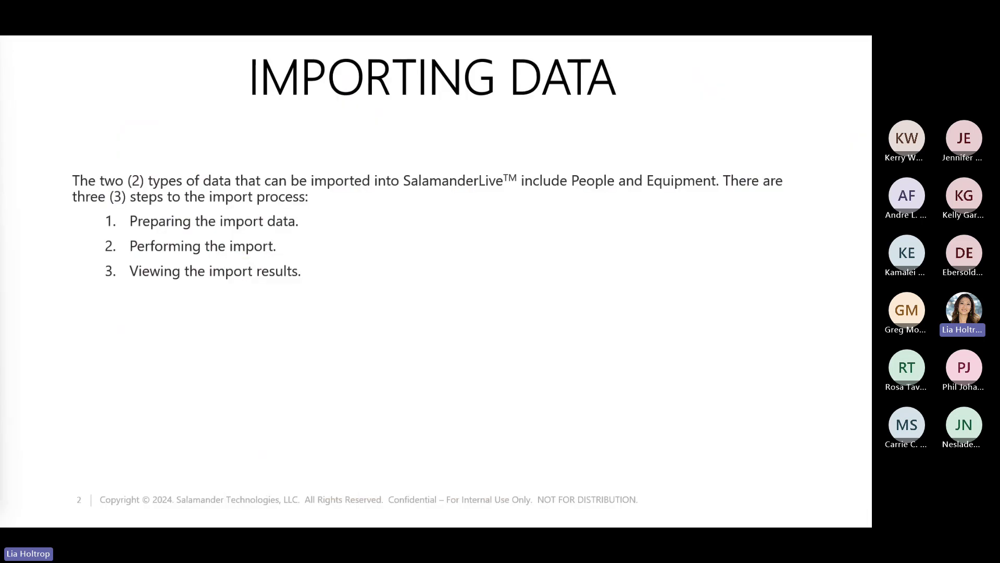
- Review the Status pick-list values on page 2 of the People Import guide, highlighting 'Leave'
left_click(322, 515)
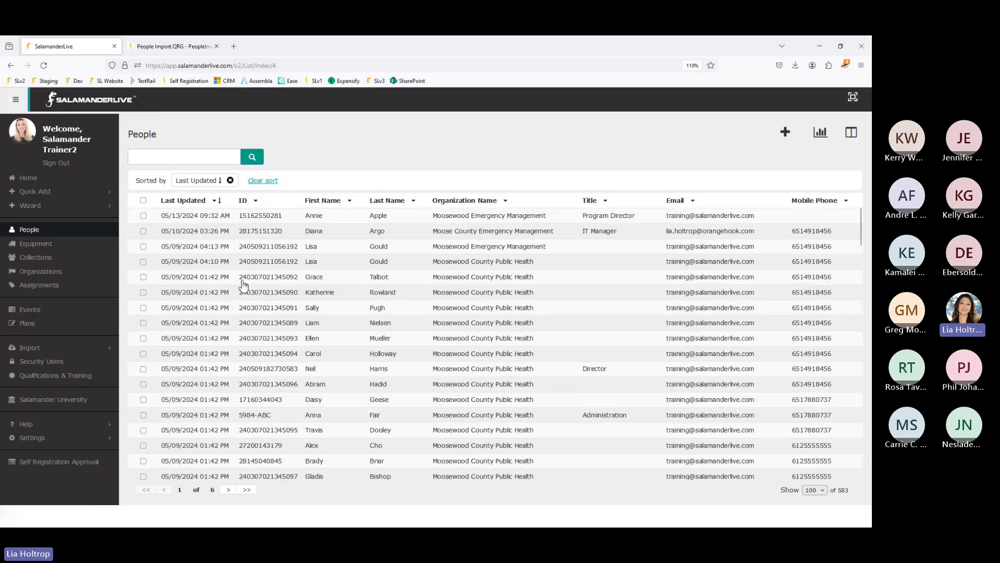
left_click(169, 46)
scroll(325, 317, "down", 3)
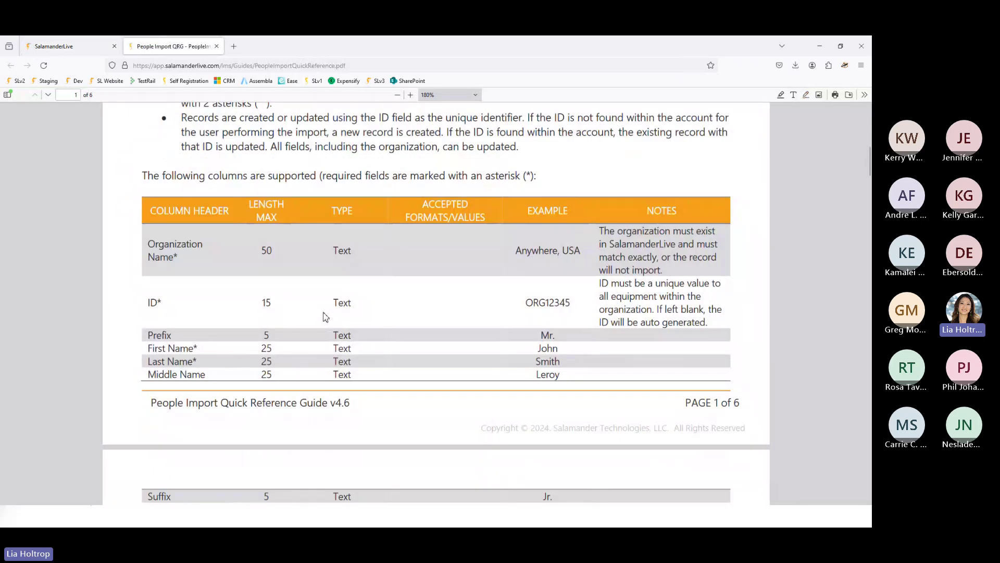
scroll(324, 316, "down", 3)
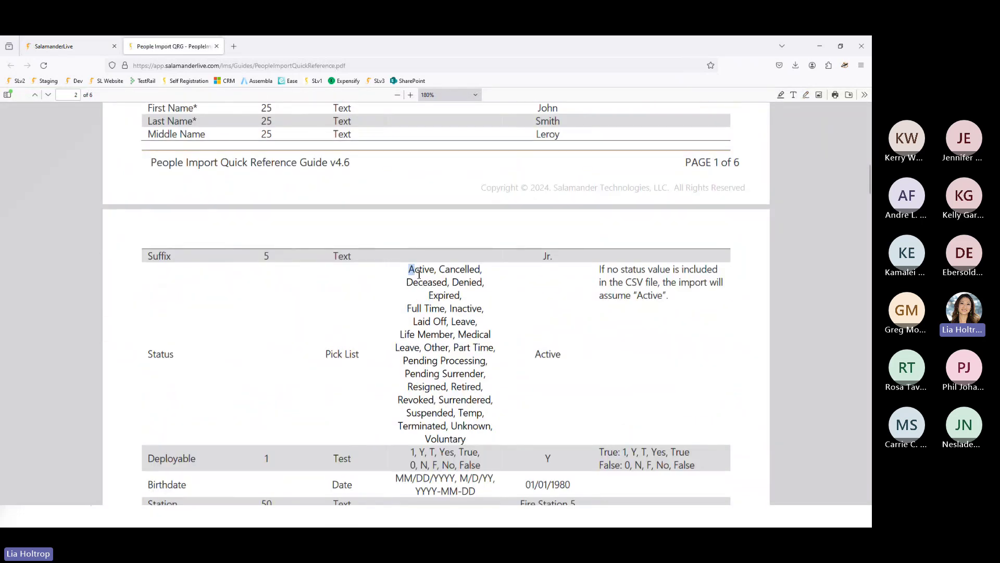
left_click_drag(410, 269, 495, 439)
left_click(461, 435)
double_click(454, 321)
- Enter 'Medical Leave' in E2 under Status and autofit column E to it
key("alt+Tab")
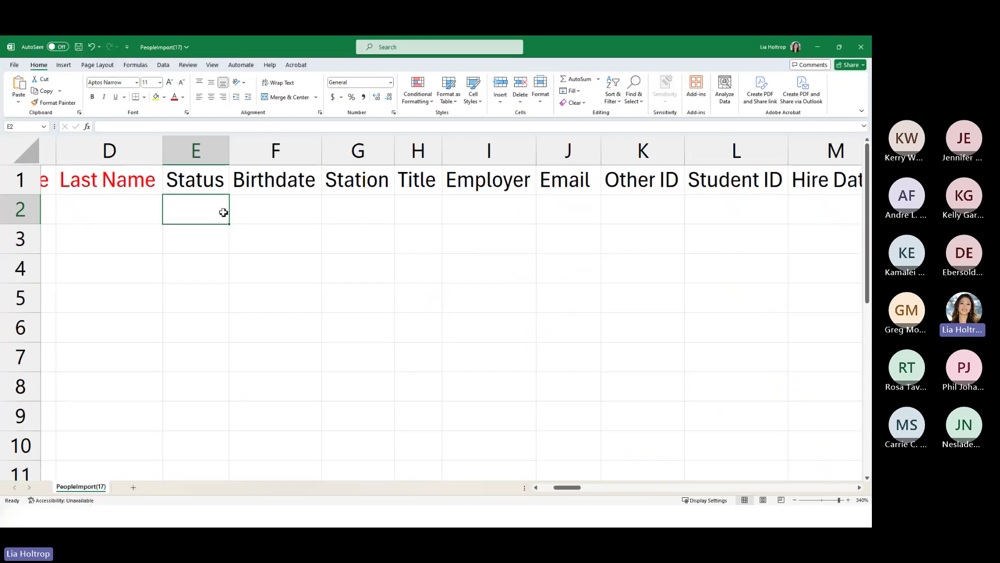
type("Med")
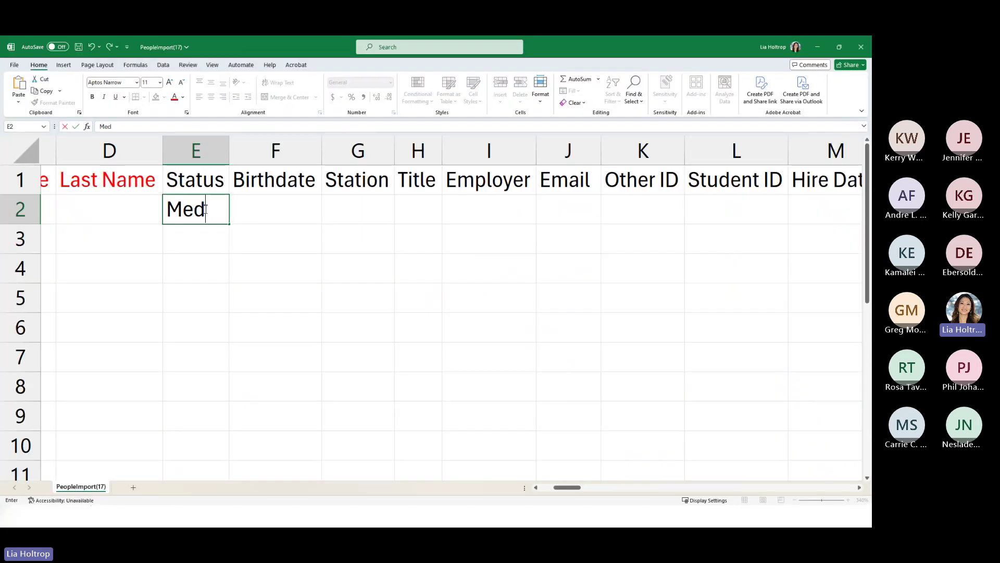
type("ical LEav")
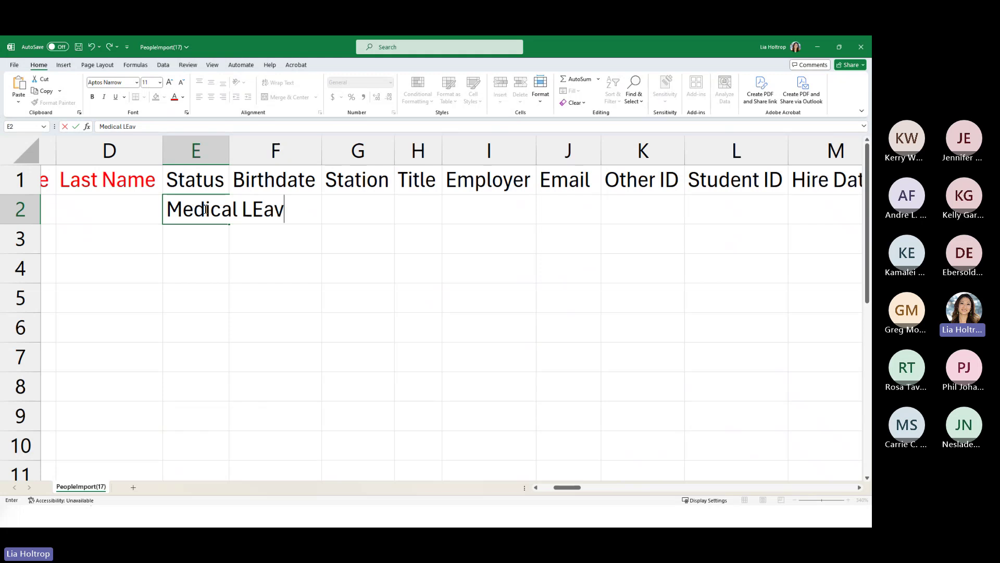
key("BackSpace")
key("BackSpace")
key("BackSpace")
type("eave")
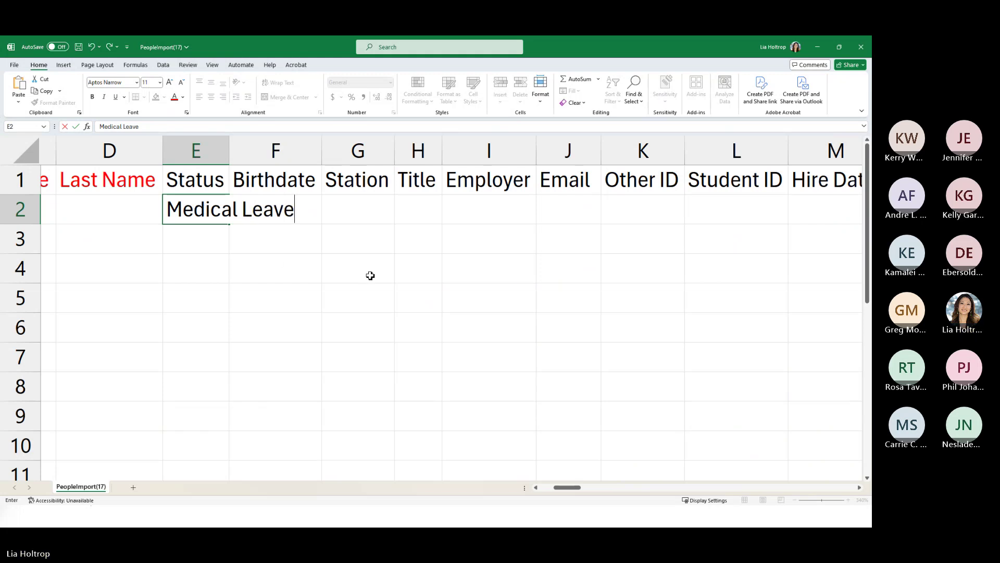
left_click(328, 267)
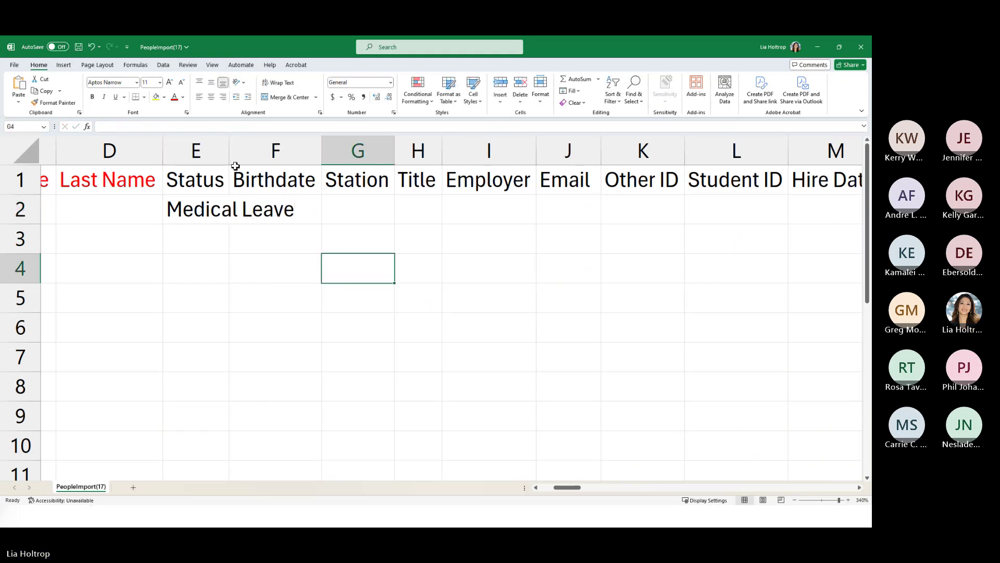
double_click(229, 155)
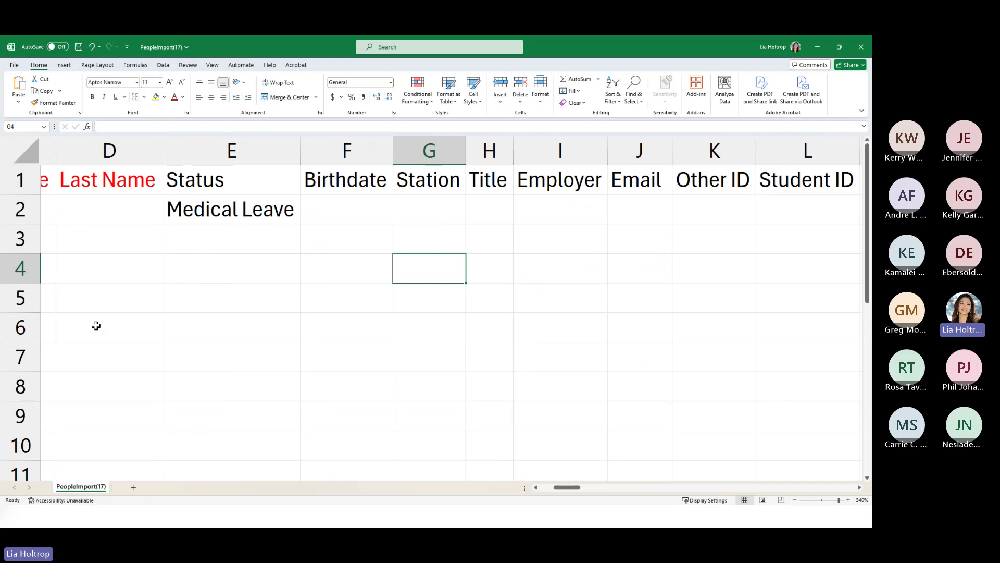
- Select rows 2 and 3 of the sheet and scroll it horizontally
left_click(21, 208)
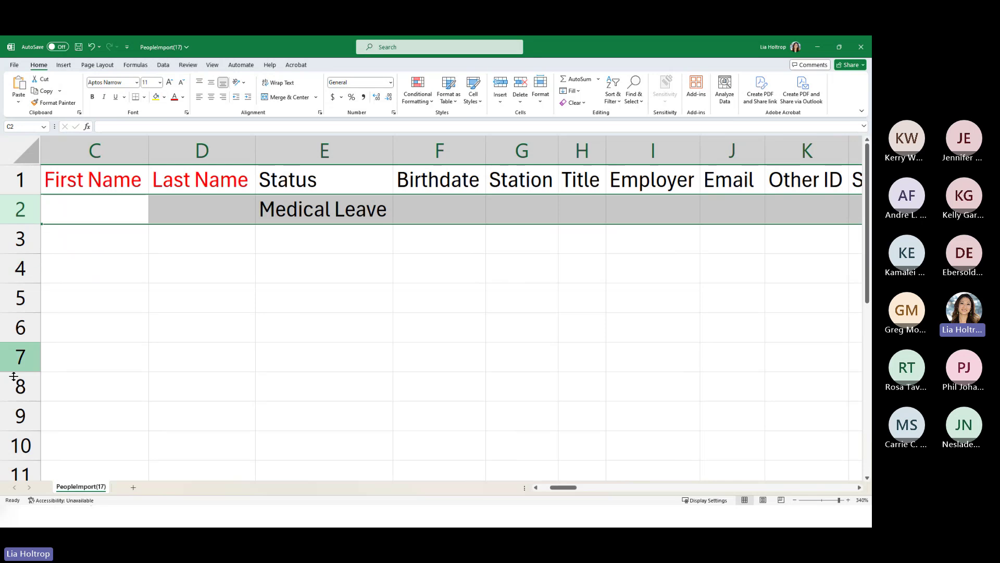
left_click(20, 243)
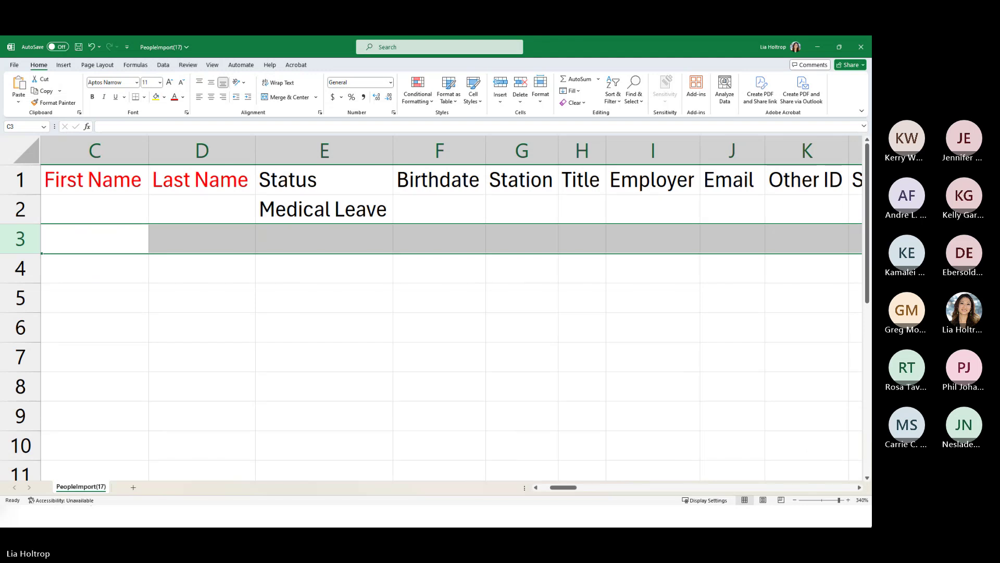
left_click_drag(566, 487, 582, 491)
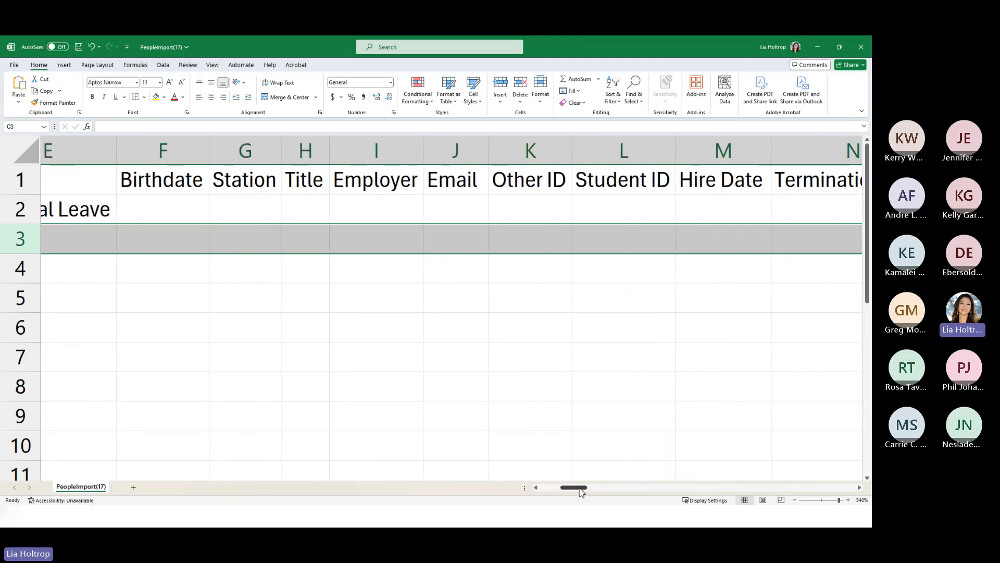
- Widen the Title column H and scroll right across the template
left_click(323, 215)
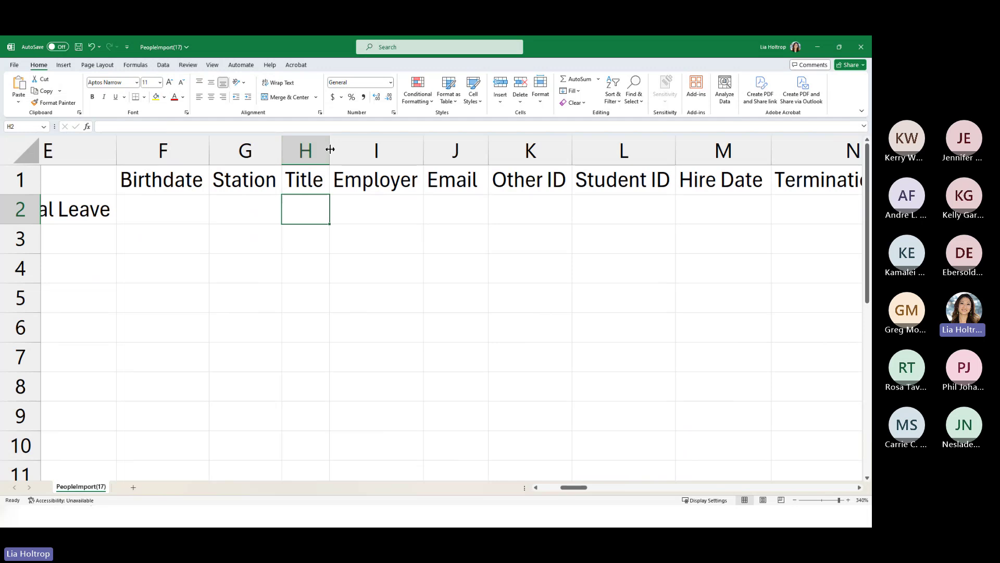
left_click_drag(330, 149, 427, 151)
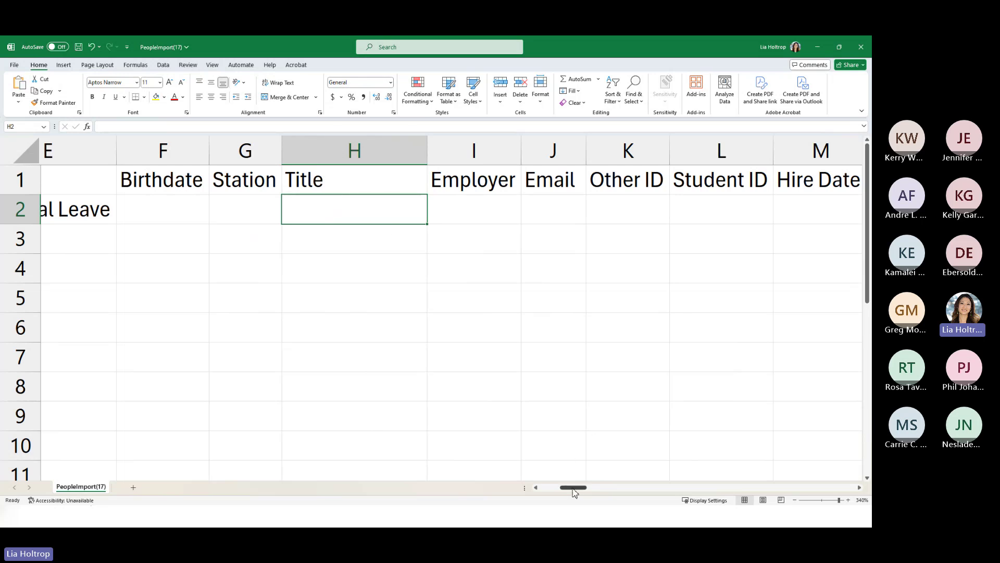
left_click_drag(573, 490, 602, 491)
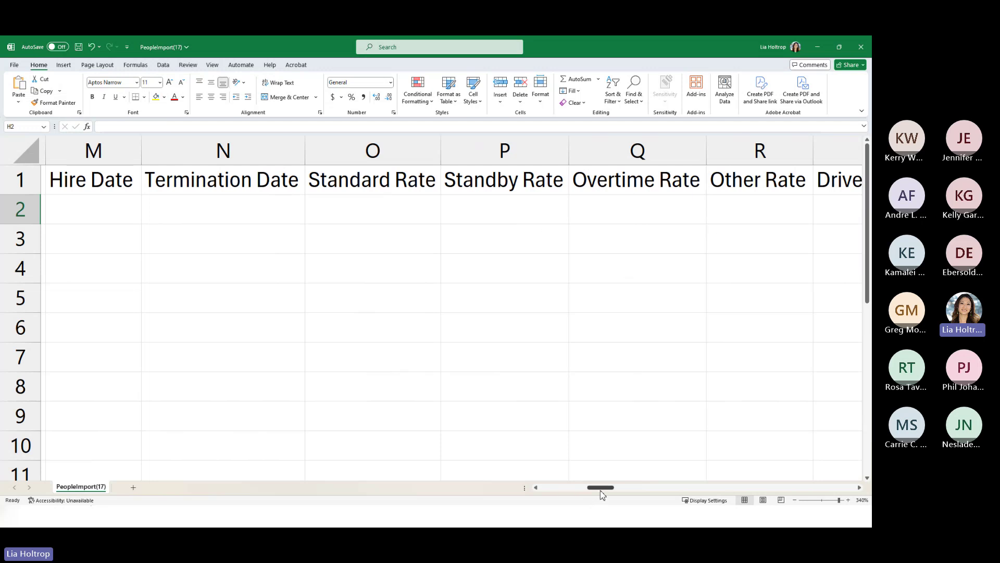
left_click_drag(601, 488, 659, 489)
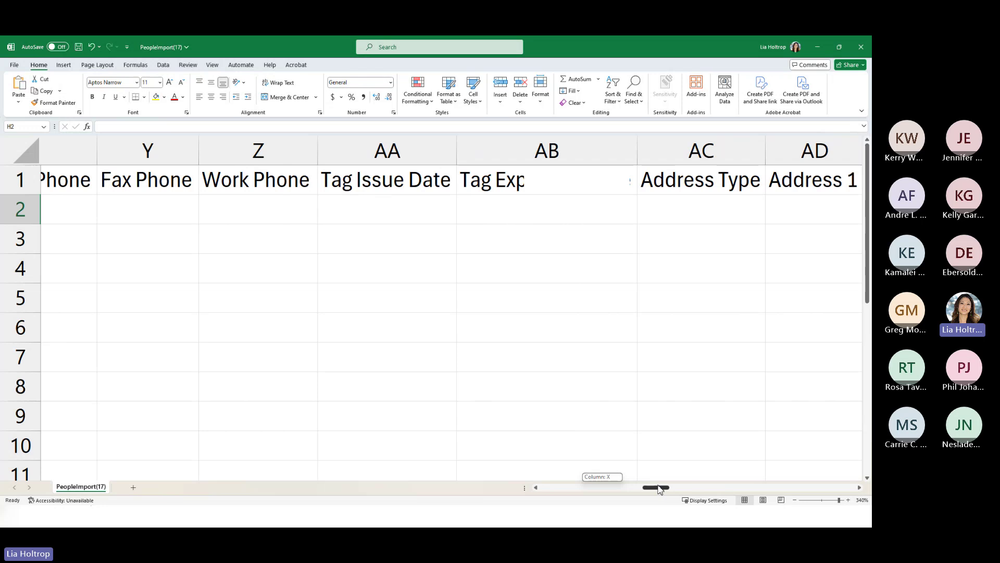
- Fit column AB to its Tag Expiration Date header, then return to the People Import guide
left_click(586, 187)
key("ctrl+space")
left_click(585, 188)
mouse_move(638, 152)
left_mouse_down()
mouse_move(621, 151)
mouse_move(650, 156)
left_mouse_up()
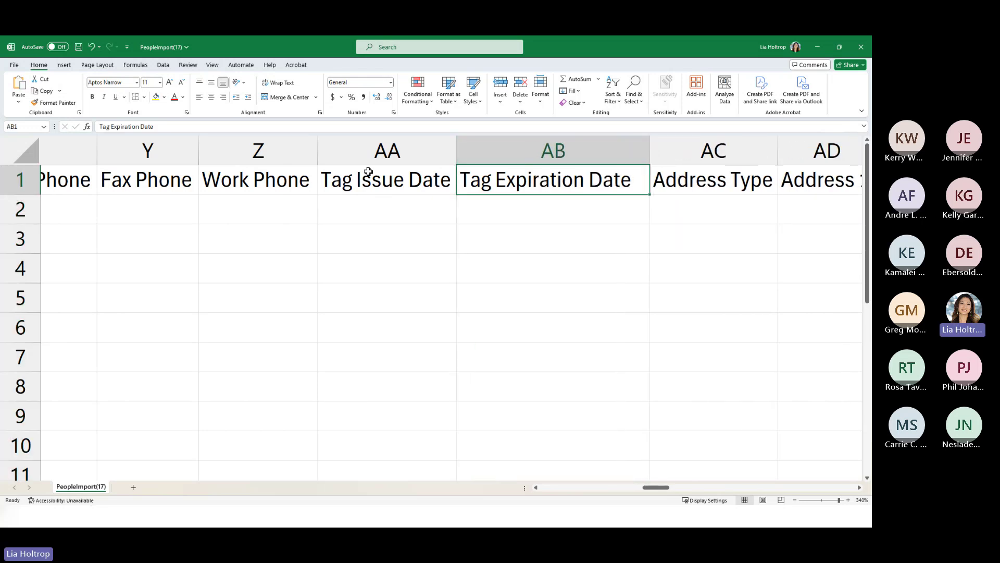
left_click(367, 175)
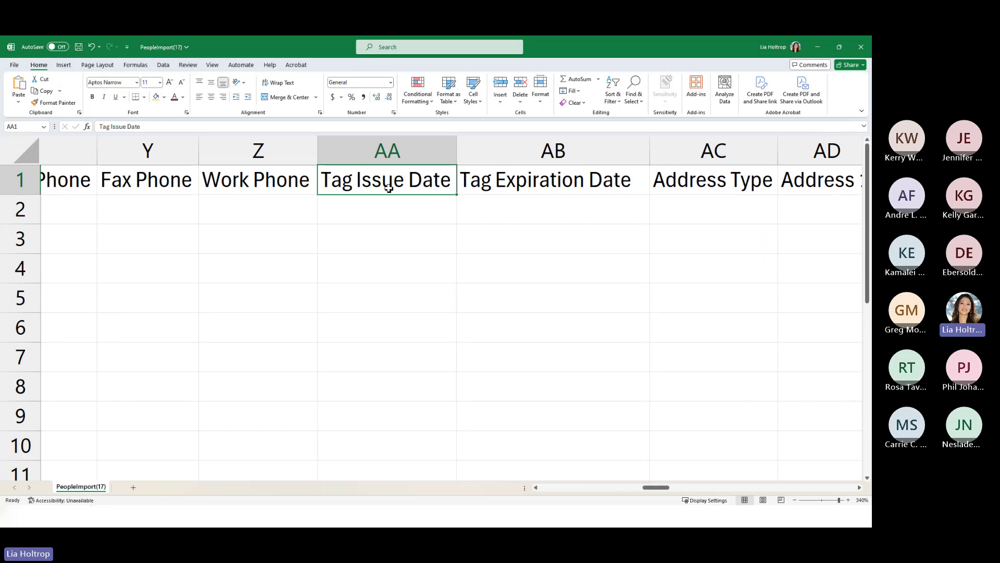
left_click(513, 188)
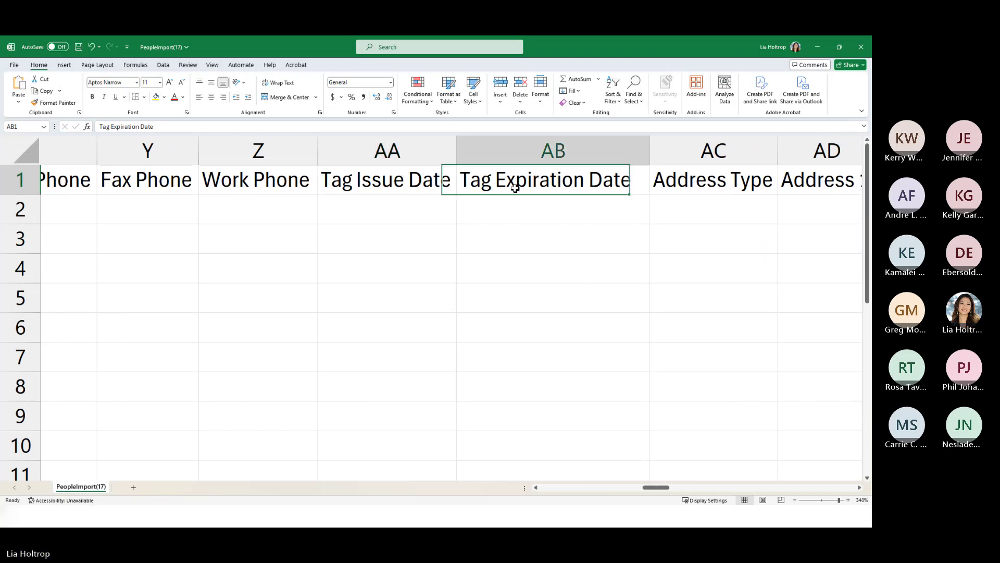
left_click(424, 189)
left_click(482, 189)
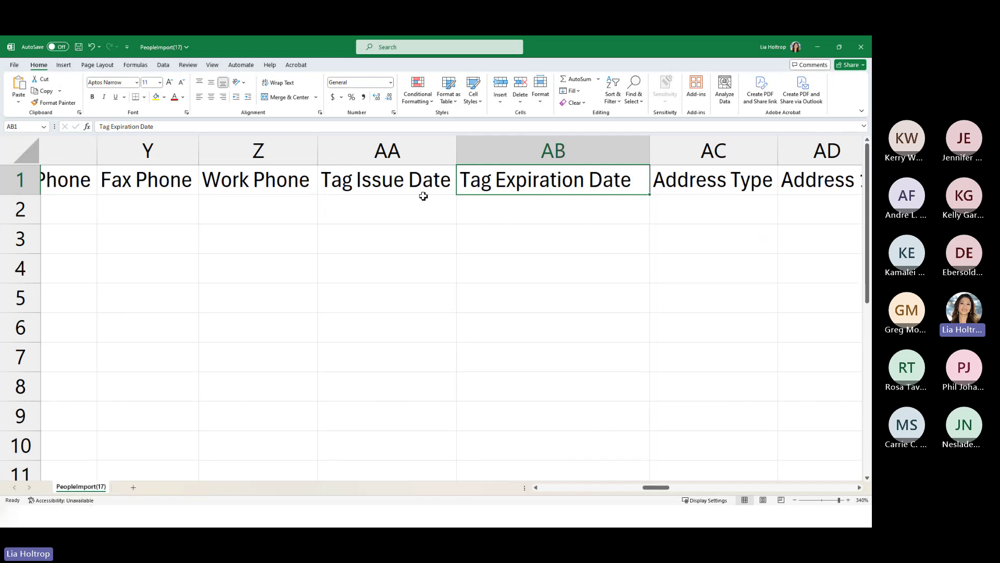
key("alt+Tab")
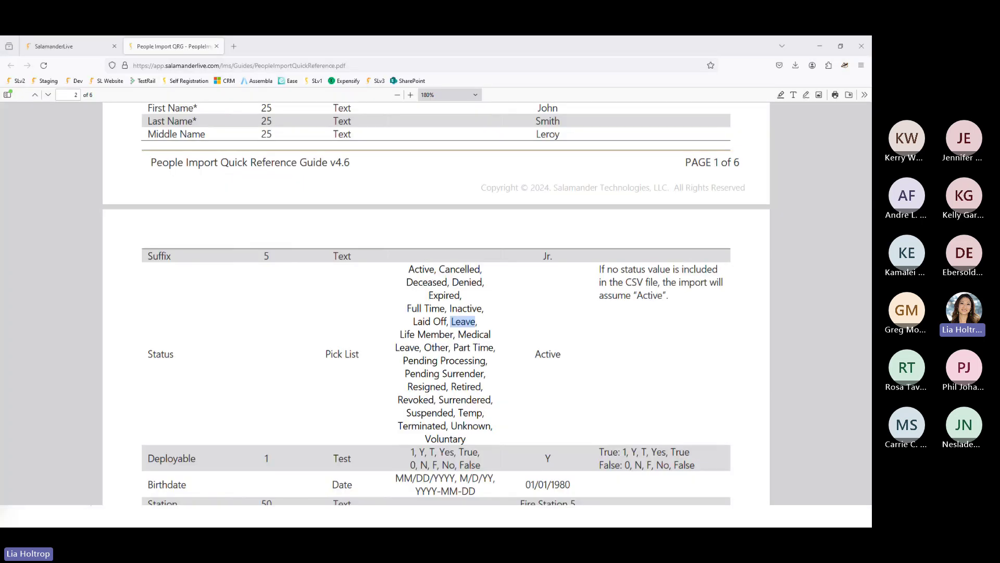
- Check the first person's record in the SalamanderLive People list and open its Print dialog
left_click(73, 47)
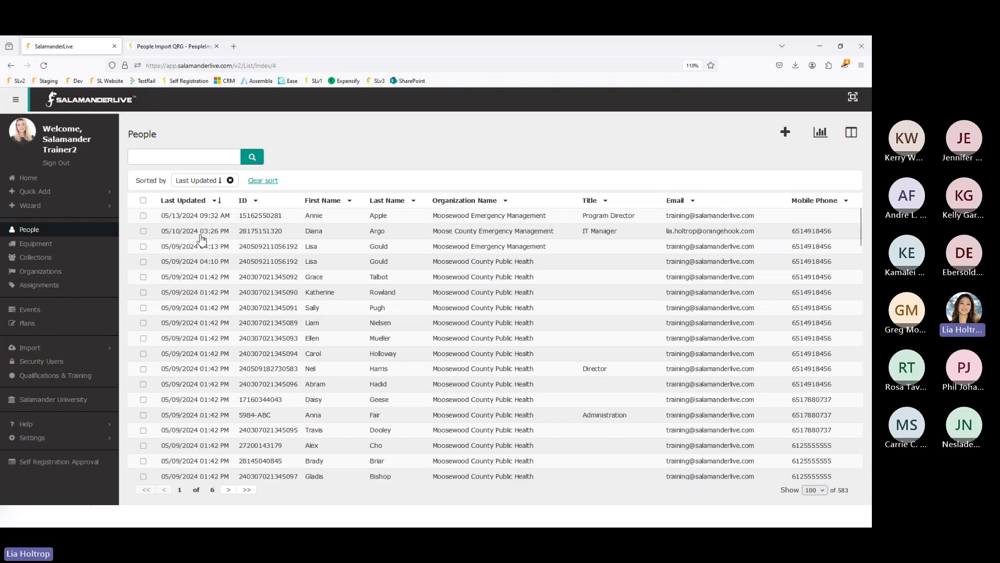
left_click(144, 217)
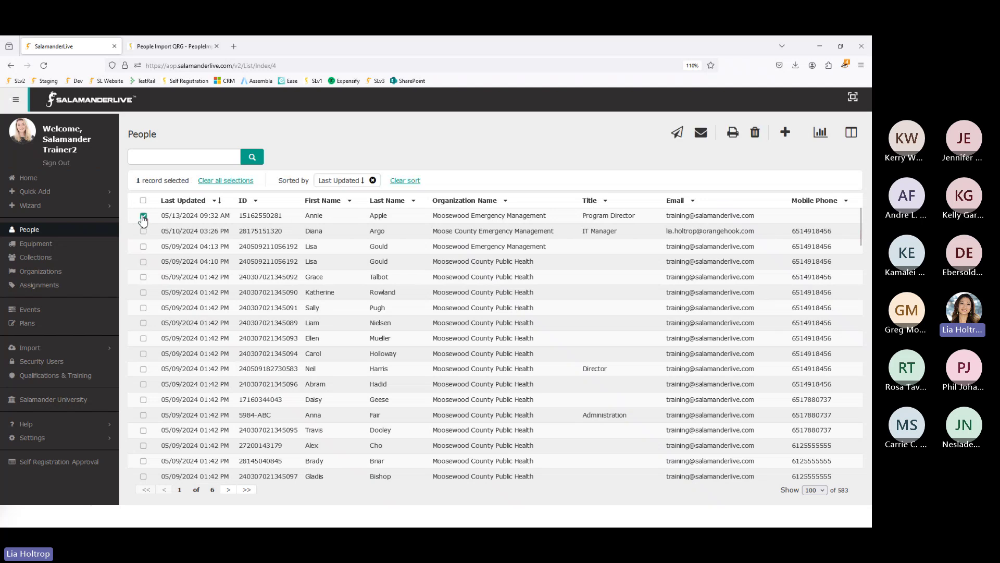
left_click(732, 135)
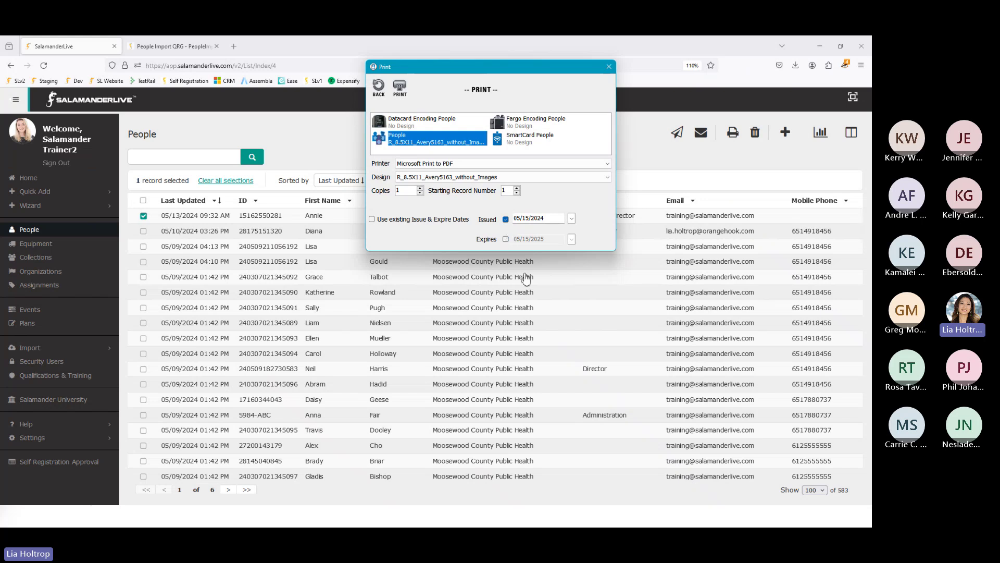
- Tick Issued in the Print dialog, then close it without printing
left_click(506, 219)
left_click(609, 66)
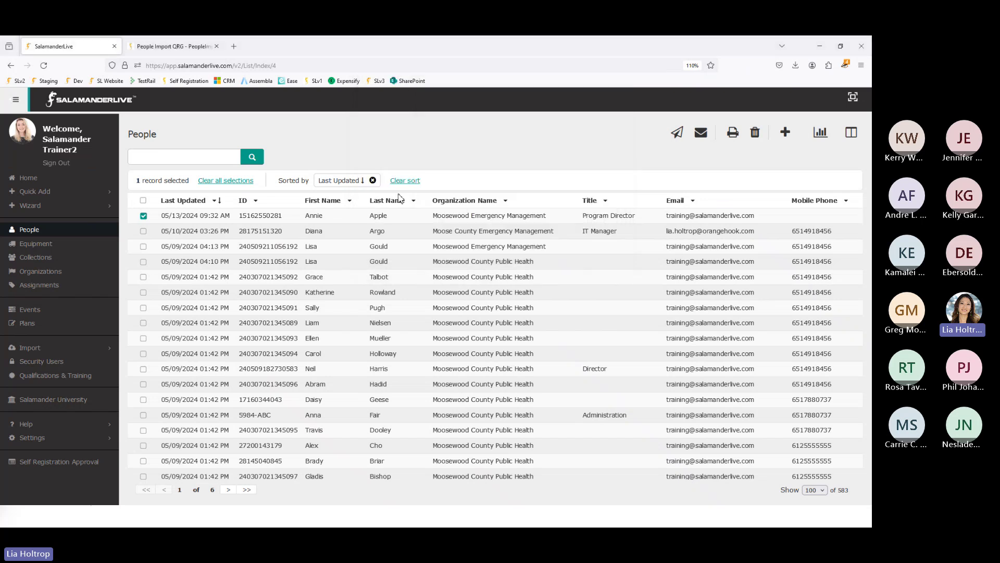
- Open the first person's profile, then minimize the browser and scroll Excel to the Qualification Code columns
left_click(381, 218)
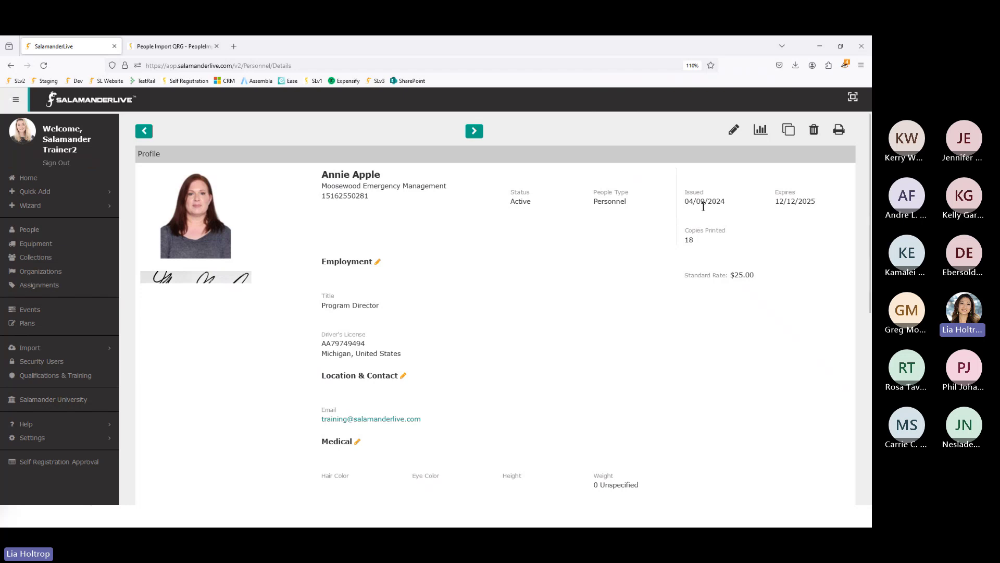
left_click(819, 47)
left_click_drag(665, 487, 824, 496)
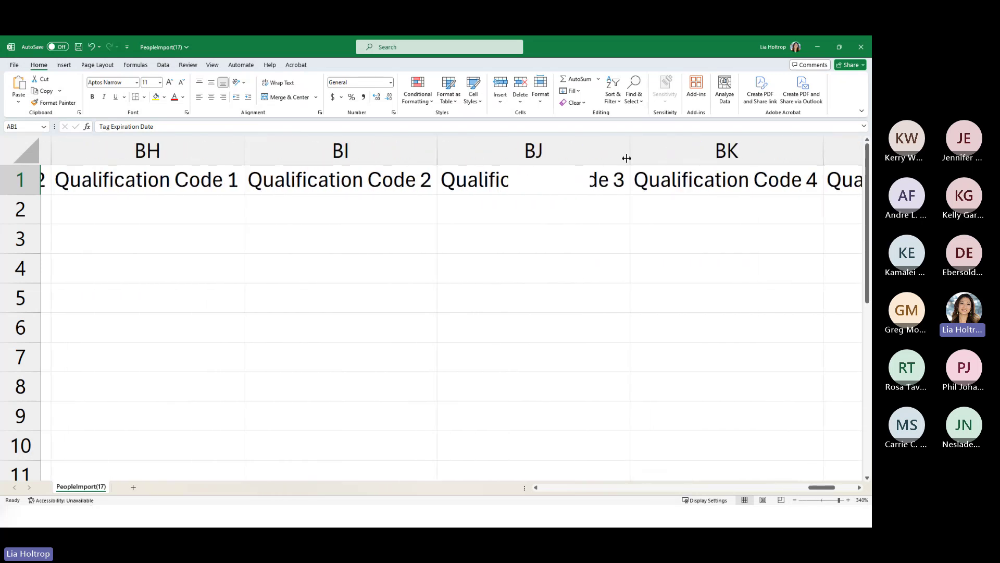
- Narrow column BJ to fit its Qualification Code 3 header, then return to the SalamanderLive profile
mouse_move(630, 153)
left_mouse_down()
mouse_move(619, 154)
mouse_move(639, 154)
left_mouse_up()
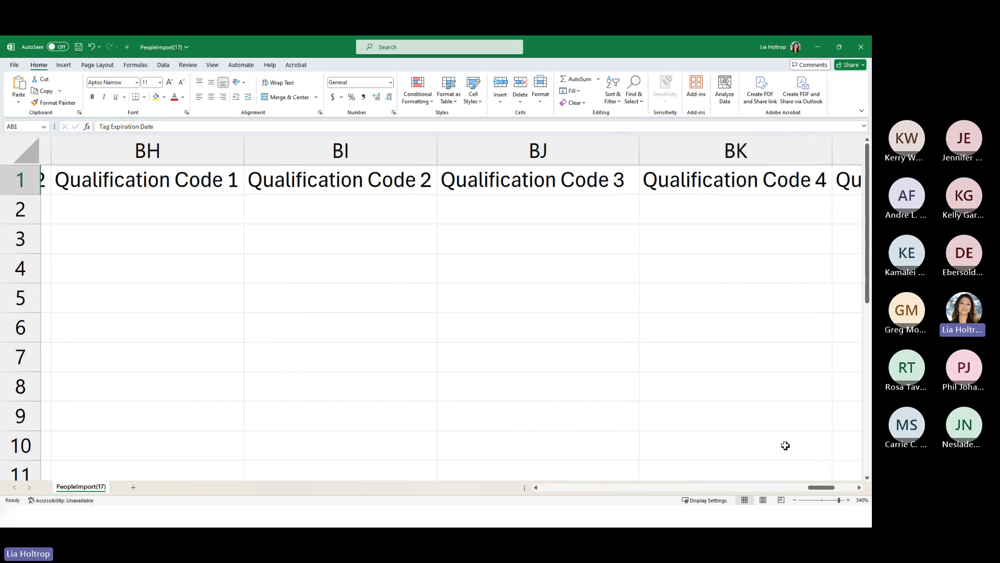
left_click(210, 179)
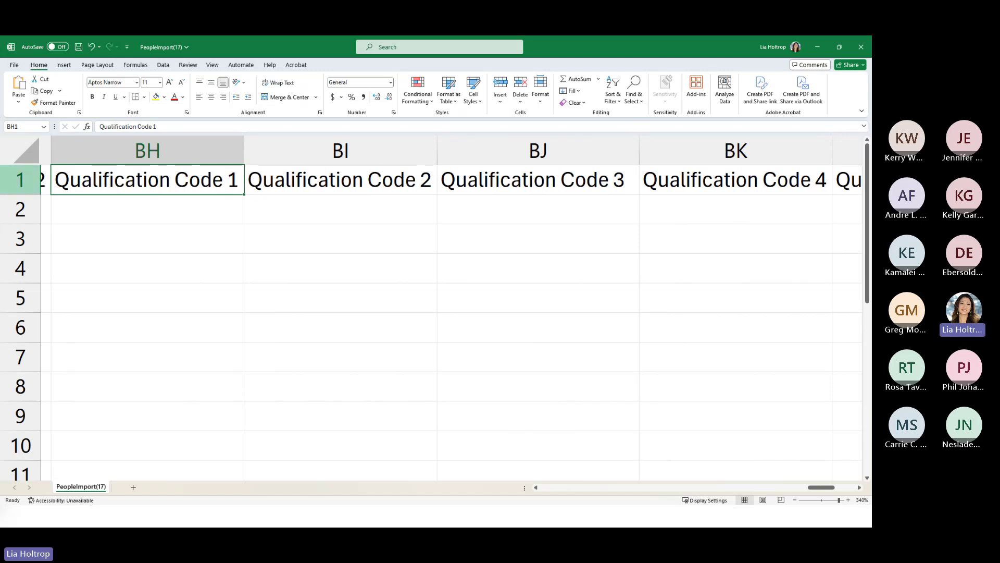
key("alt+Tab")
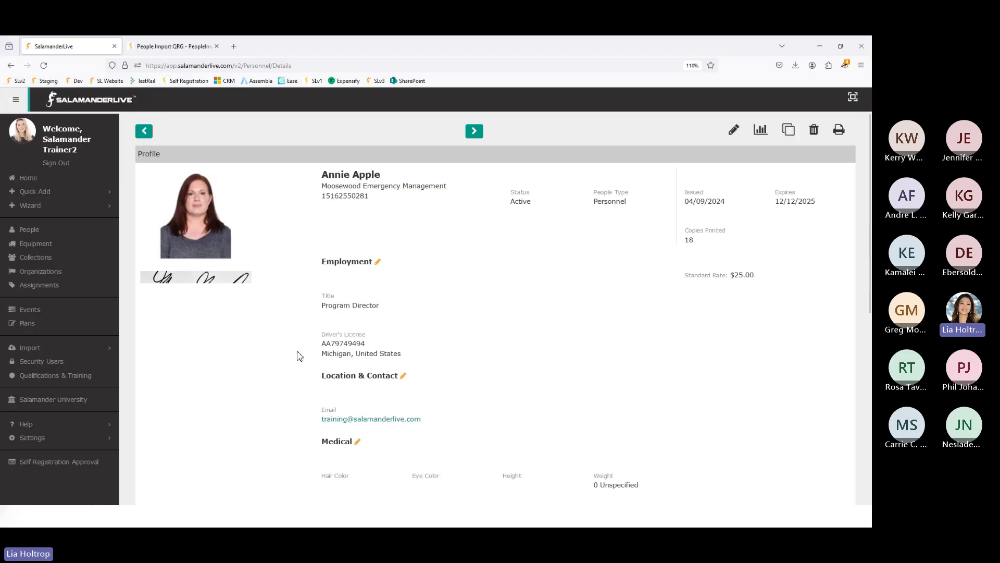
- Expand Qualifications & Training and review assigned qualifications like EMTA and FIRECERT, then return to Excel
scroll(299, 356, "down", 6)
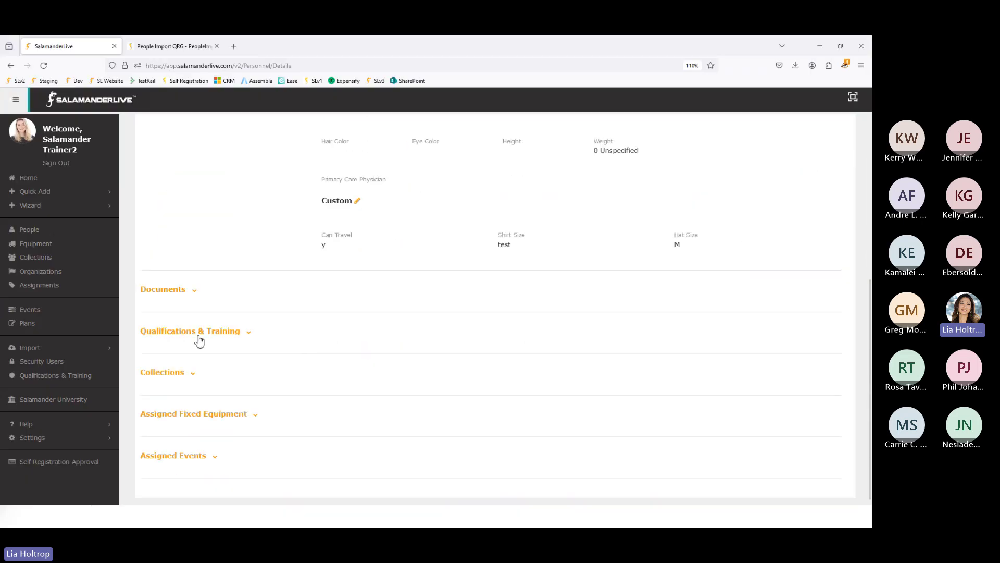
left_click(214, 333)
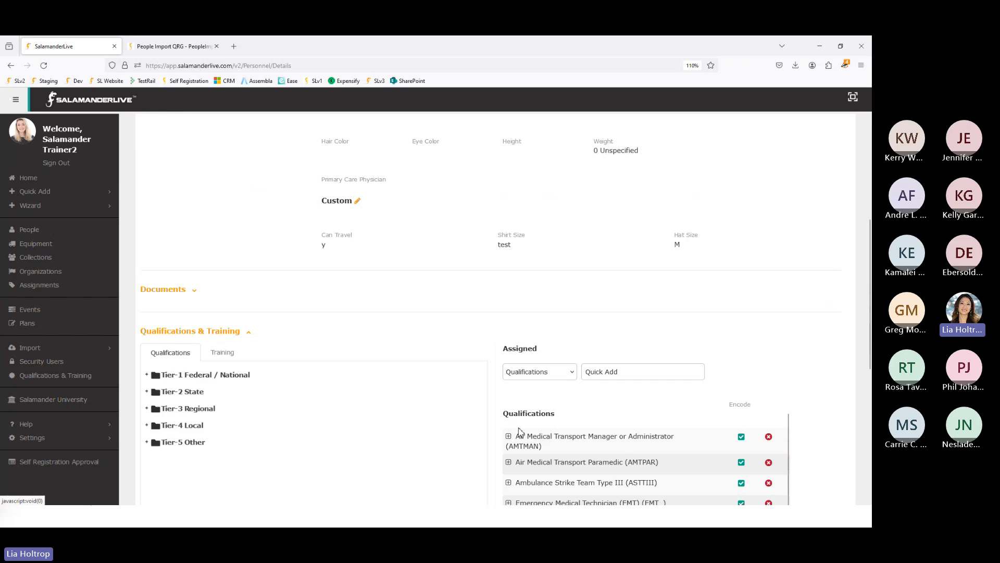
scroll(522, 439, "down", 5)
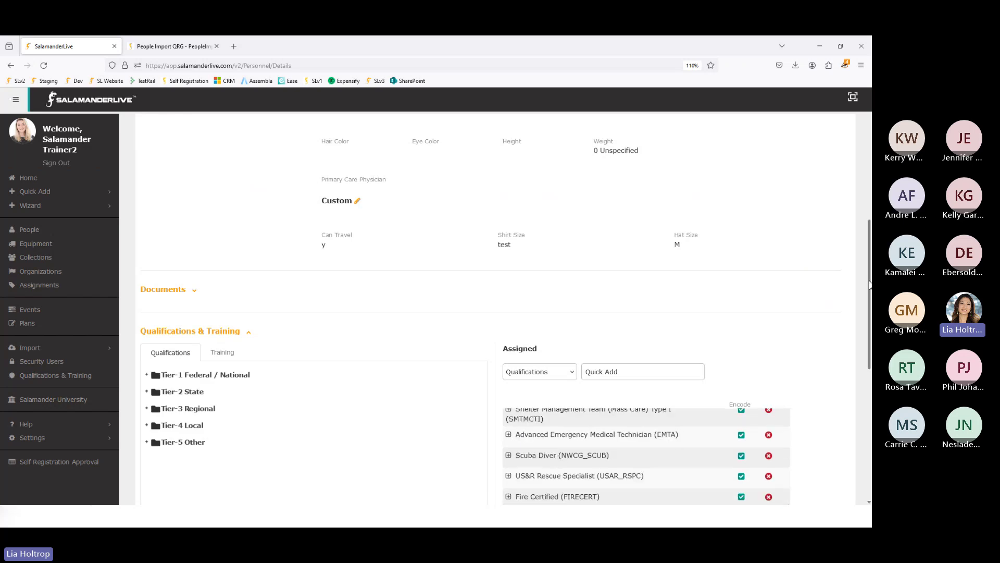
scroll(608, 233, "down", 5)
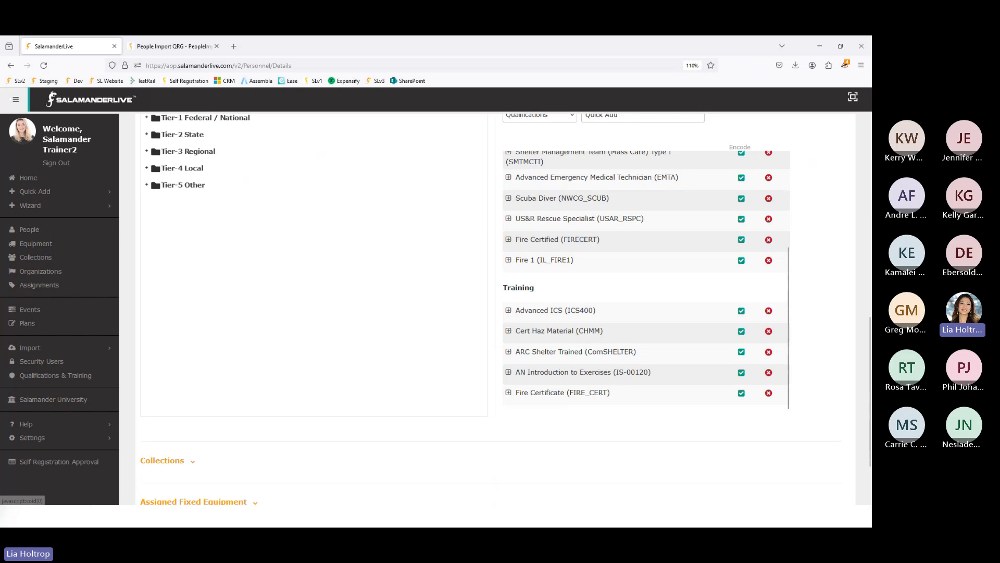
key("alt+Tab")
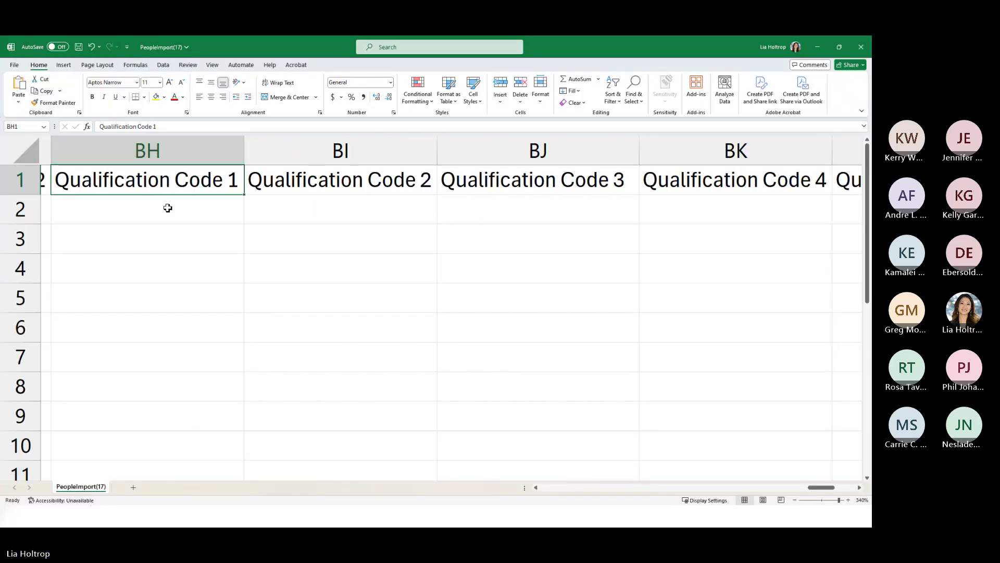
- Enter the qualification code EMTA in cell BH2, correcting the EMAT typo
left_click(172, 214)
type("EMAT")
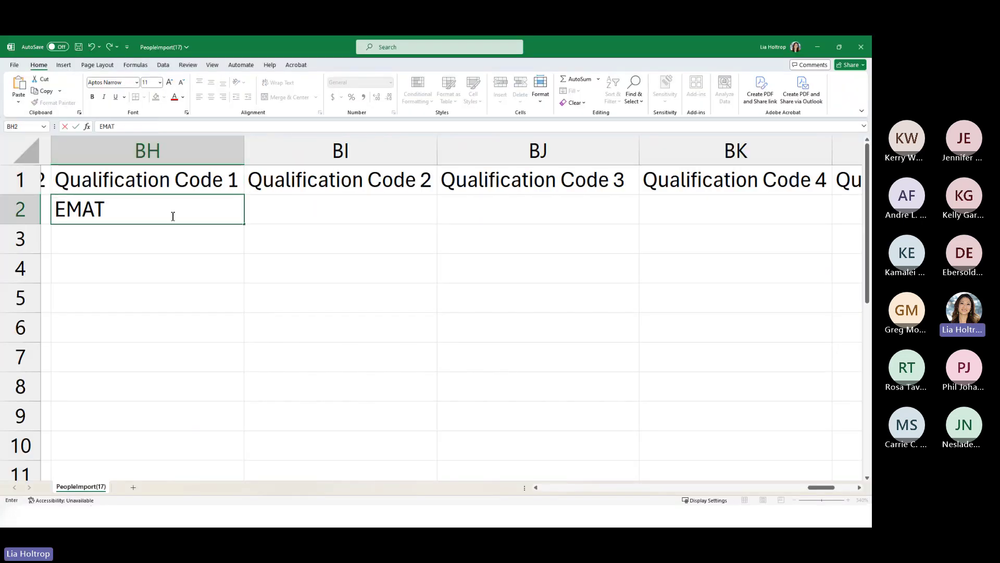
key("BackSpace")
key("BackSpace")
type("TA")
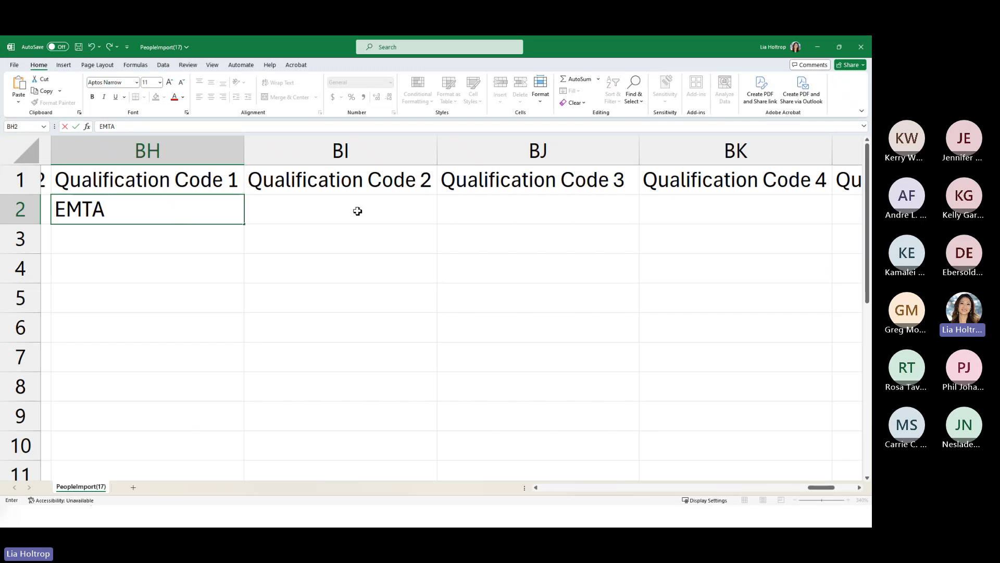
- Step along row 2 through the empty Qualification Code 2–5 cells
left_click(358, 209)
left_click(511, 205)
left_click(699, 216)
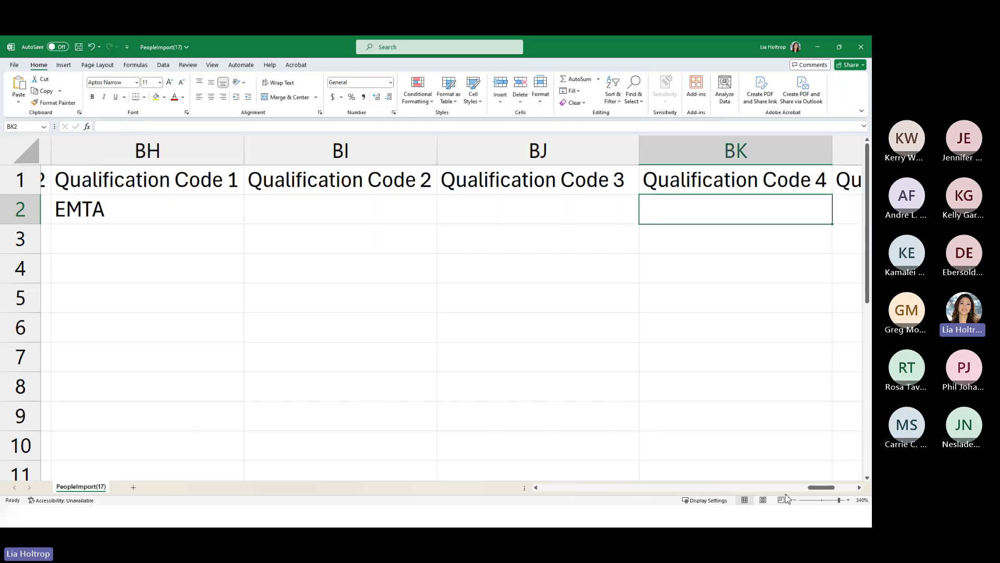
left_click_drag(813, 493, 831, 491)
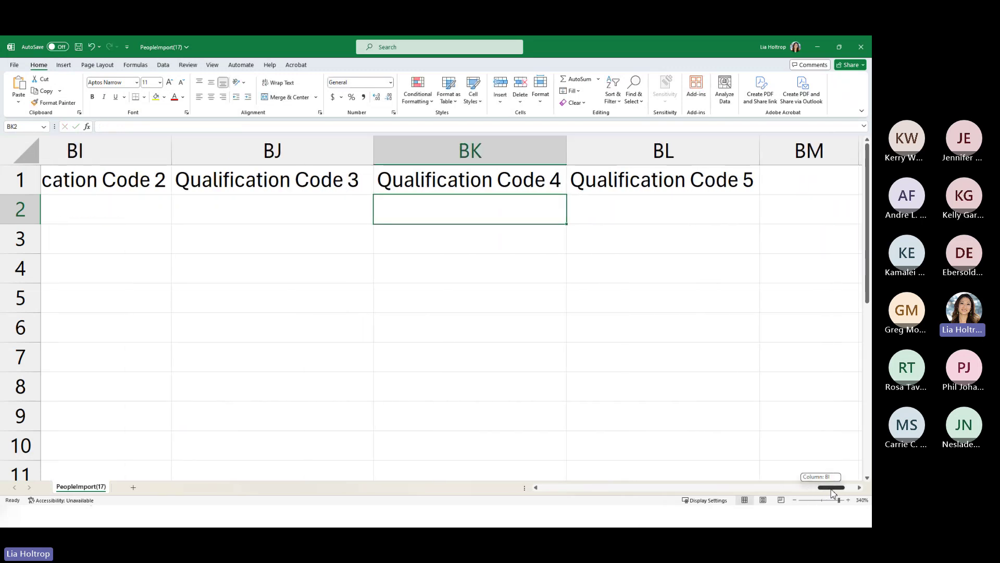
key("Right")
left_click(514, 215)
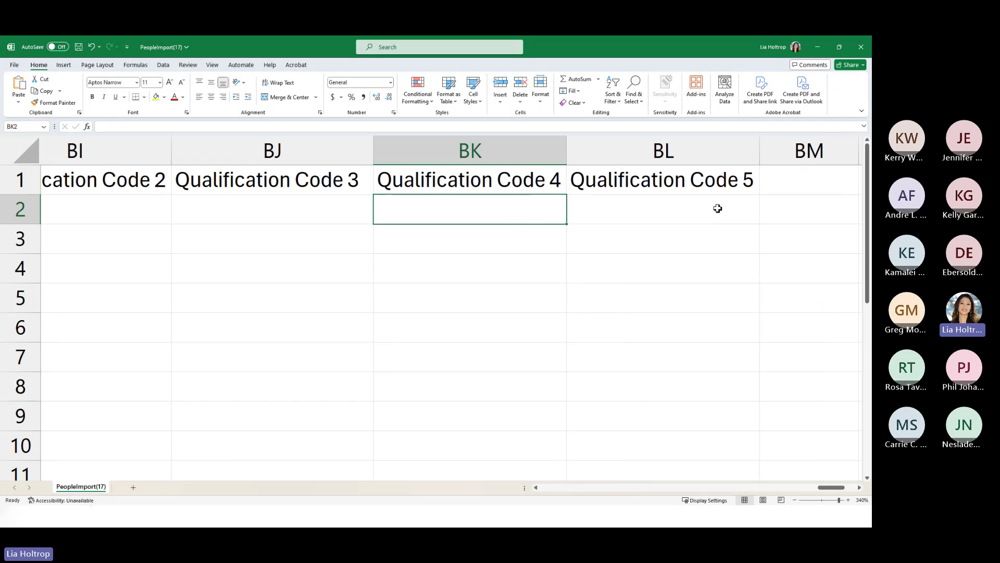
left_click(793, 181)
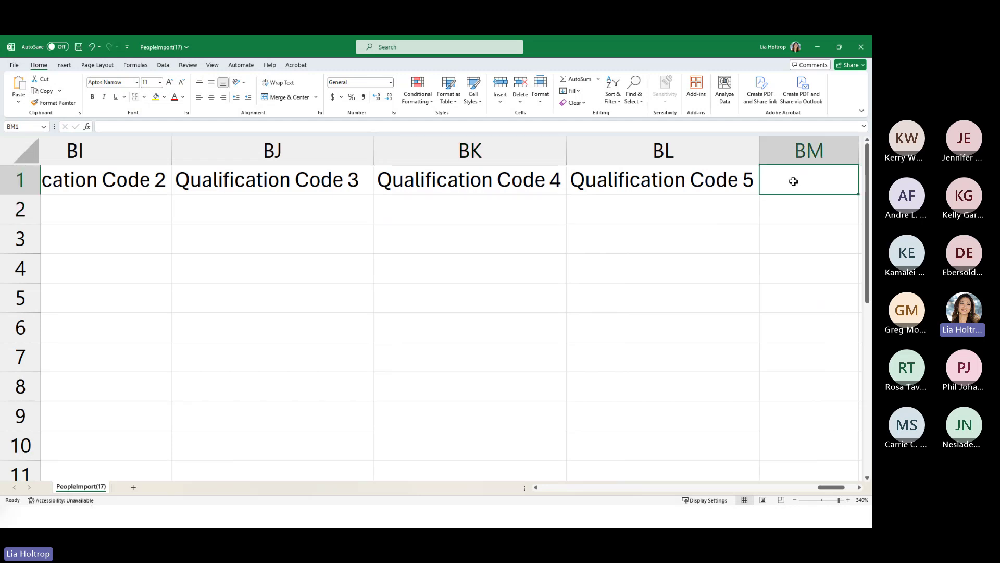
- Point out the Qualification Code 5, 4, 3 and 2 headers, then return to the person record
left_click(682, 190)
left_click(442, 188)
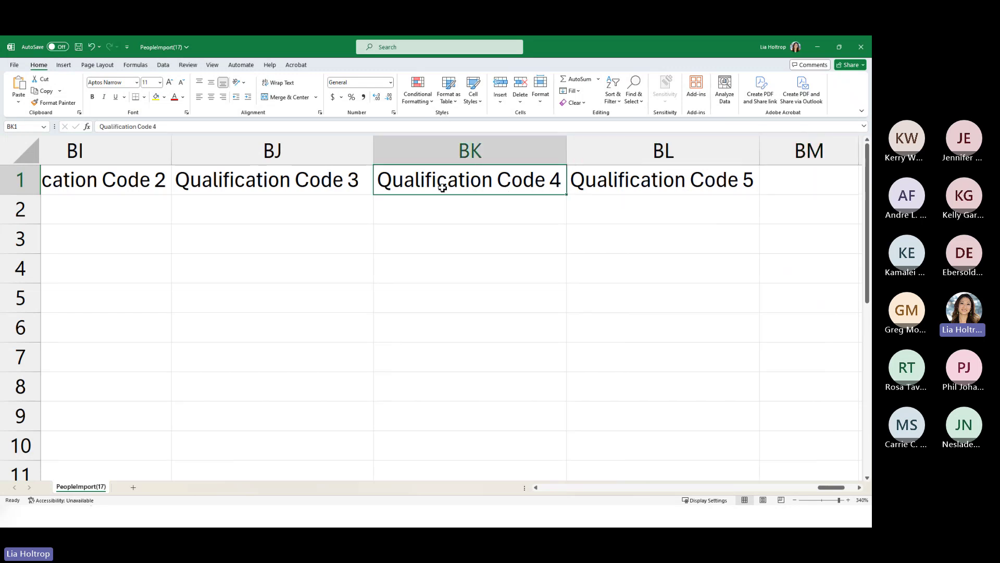
left_click(312, 186)
left_click(142, 184)
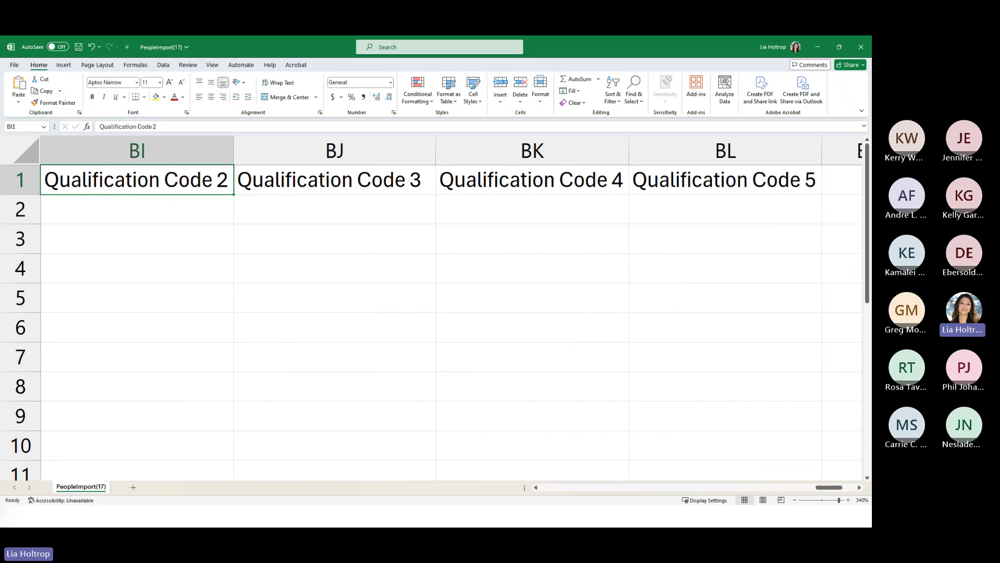
key("alt+Tab")
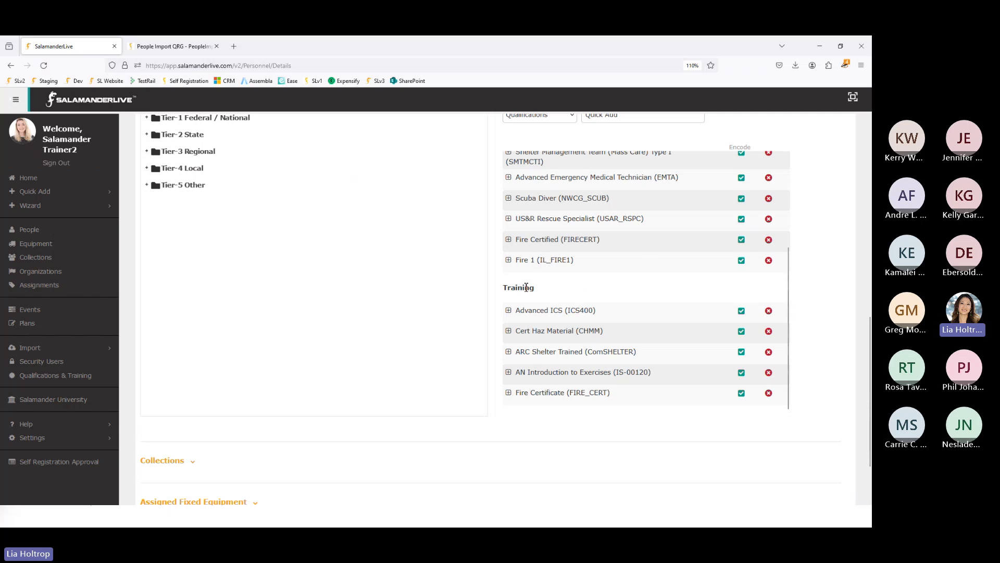
- Expand Fire Certified to inspect its Certification # and Issue fields, then return to the spreadsheet
left_click(508, 239)
left_click(521, 282)
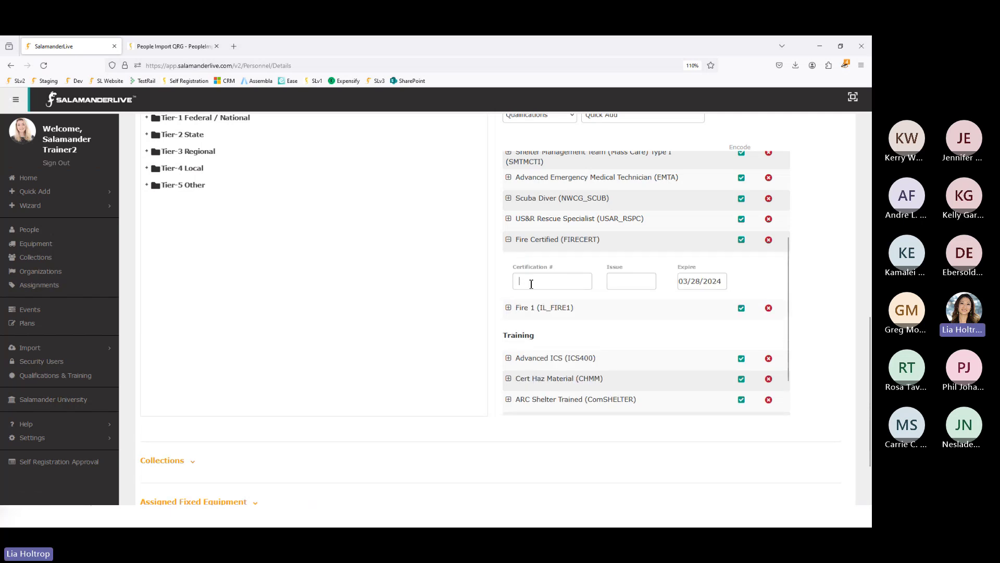
left_click(621, 281)
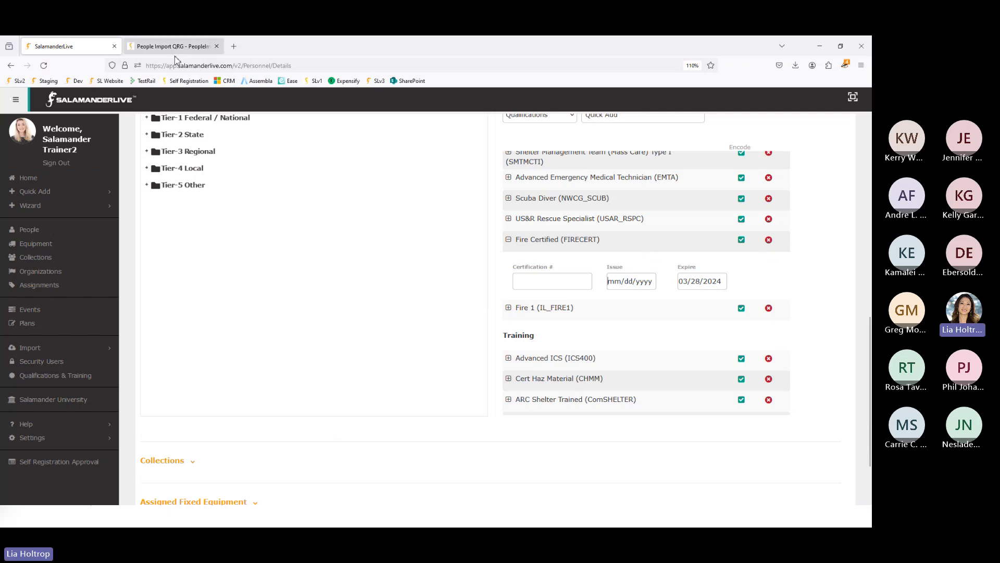
left_click(120, 513)
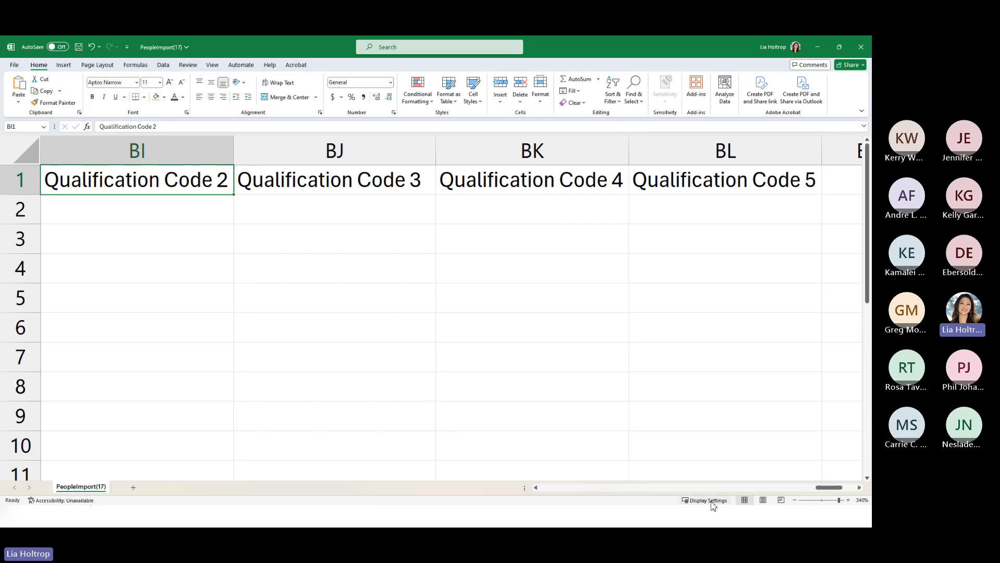
- Enter Moosewood County Public Health in A2 and autofit column A to the name
left_click_drag(820, 487, 518, 492)
left_click(134, 215)
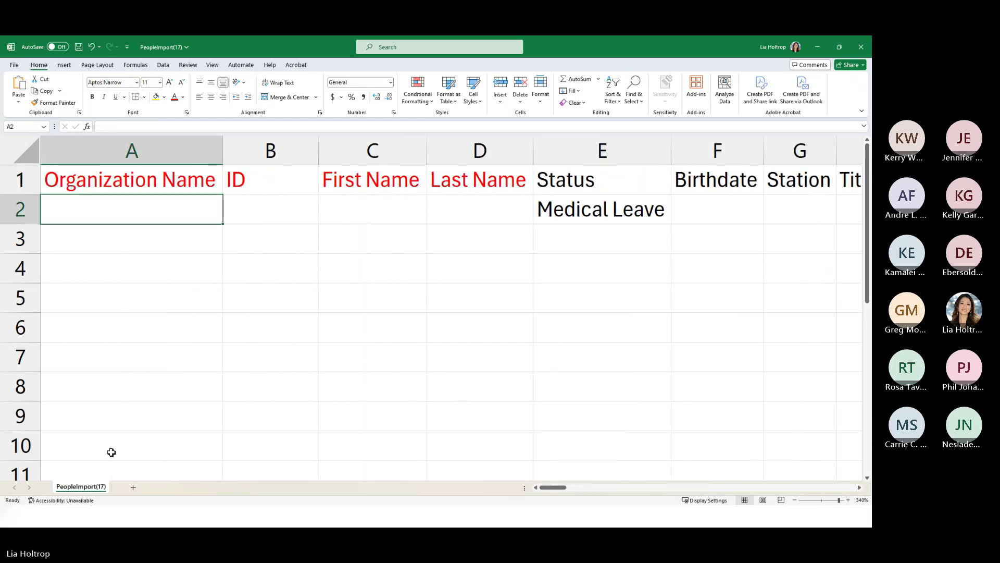
type("Moose")
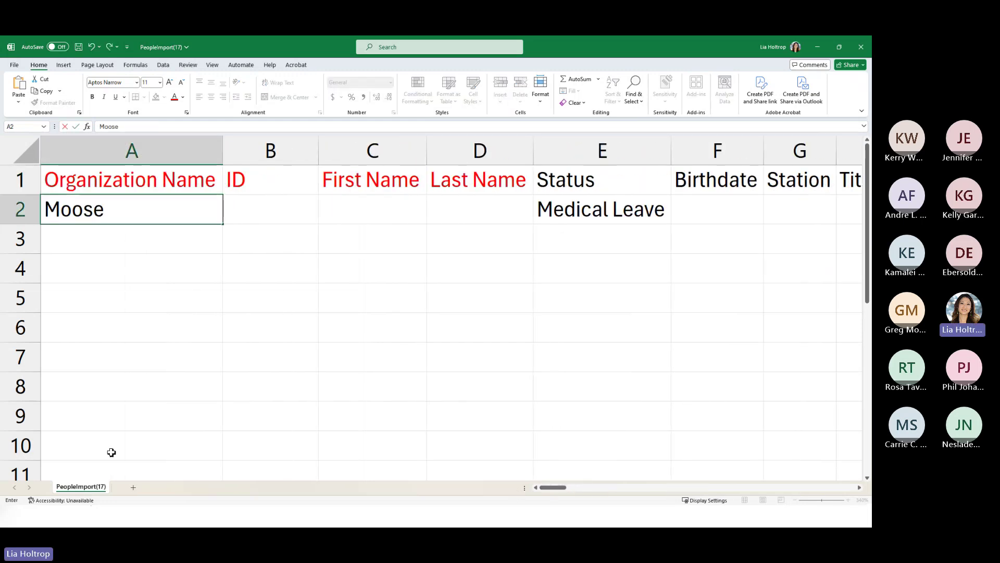
type("wood County")
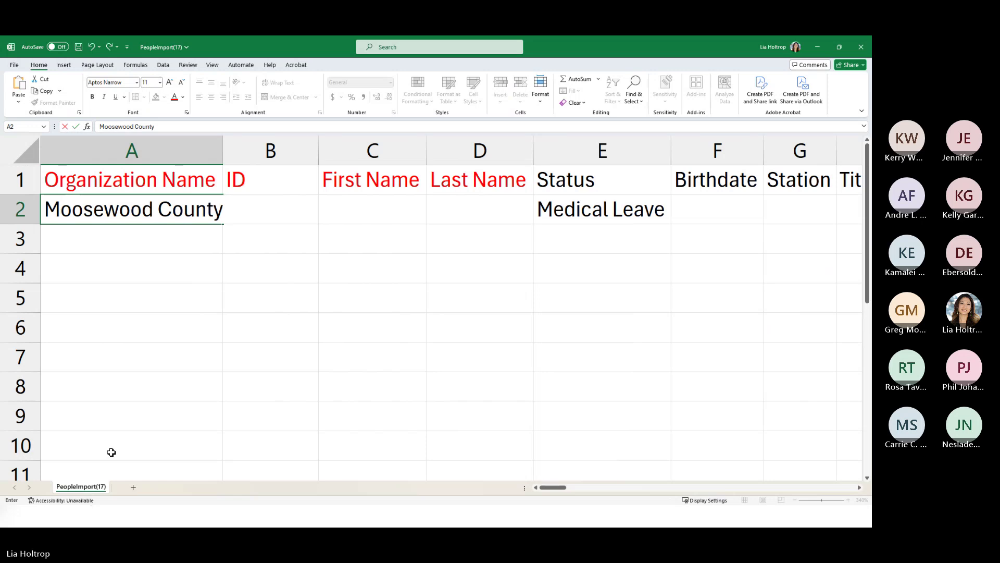
type(" Public Health")
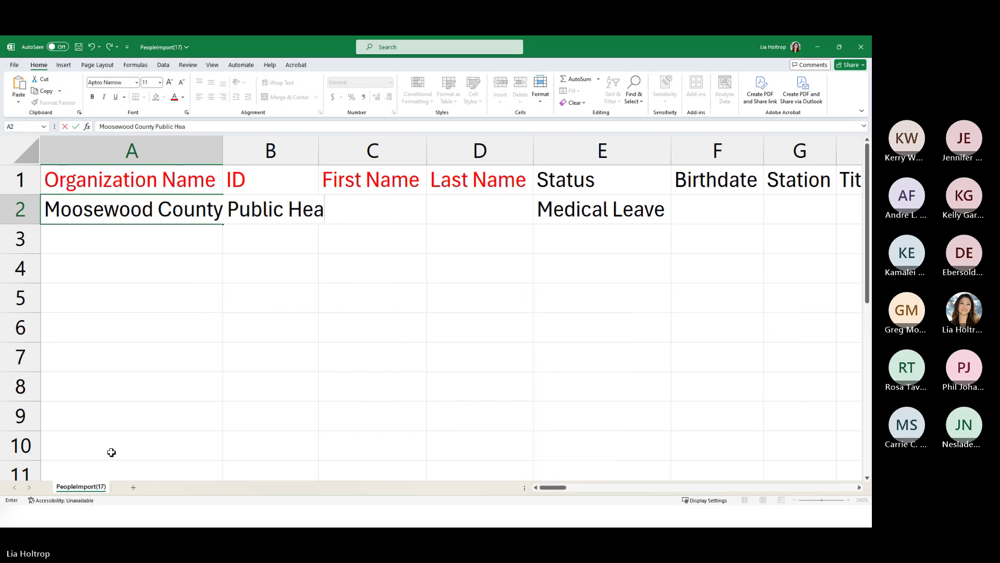
left_click(219, 150)
double_click(223, 156)
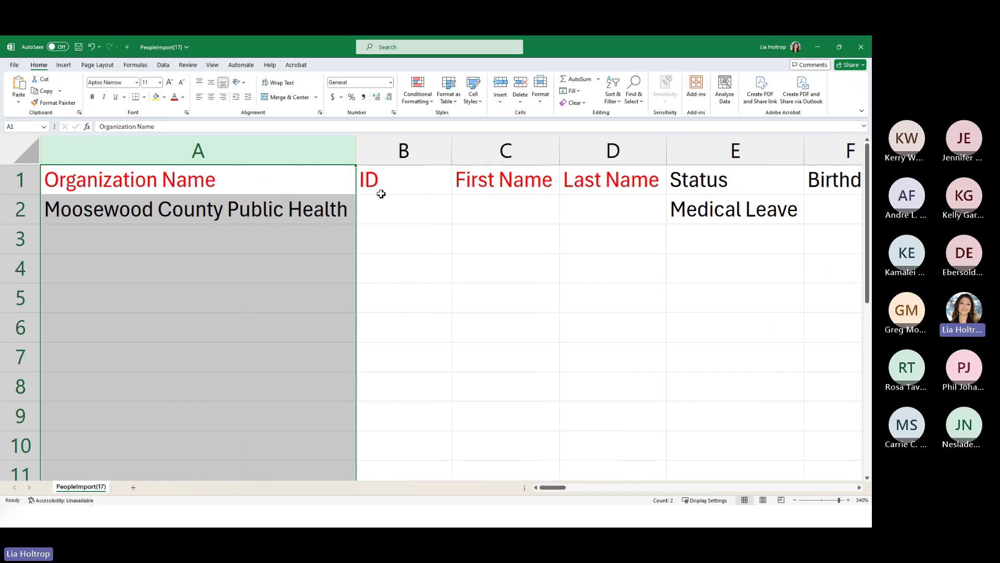
- Fill in the person's first name in C2 and last name in D2
left_click(507, 216)
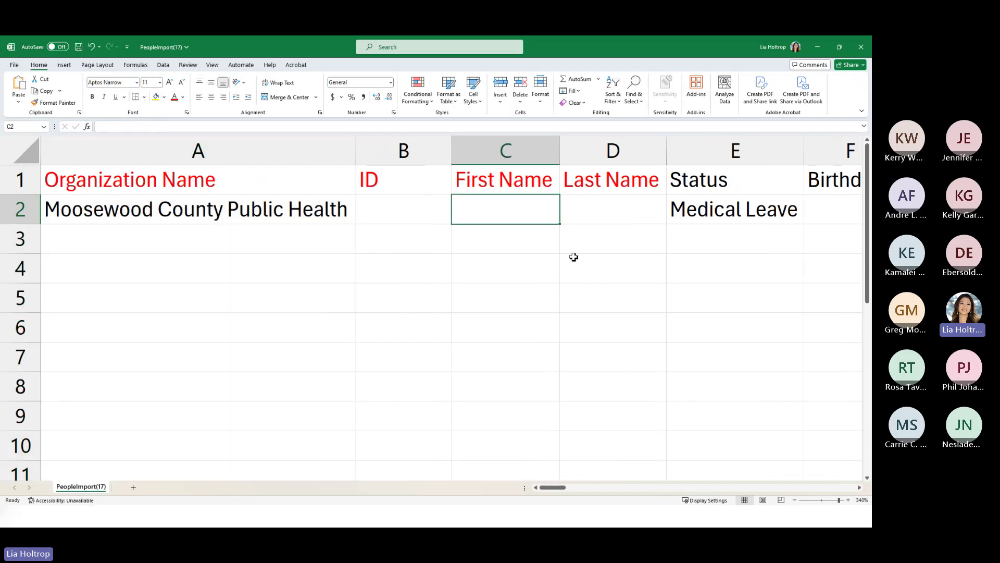
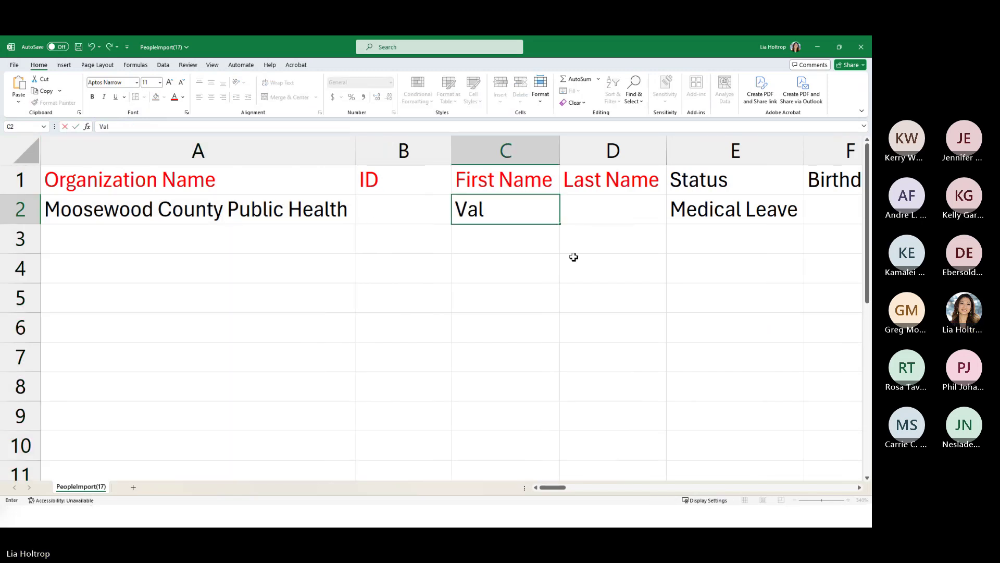
key("Tab")
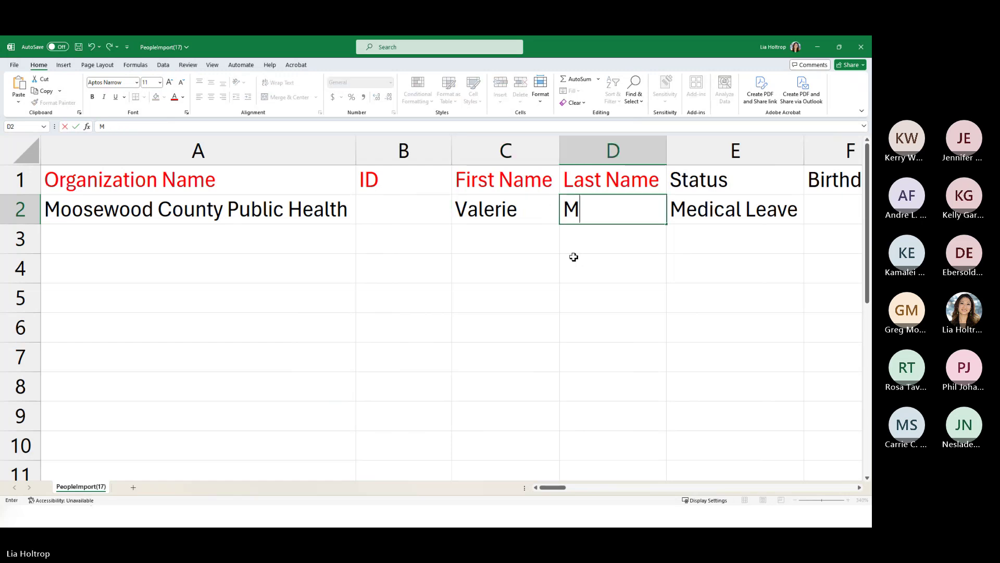
left_click(237, 216)
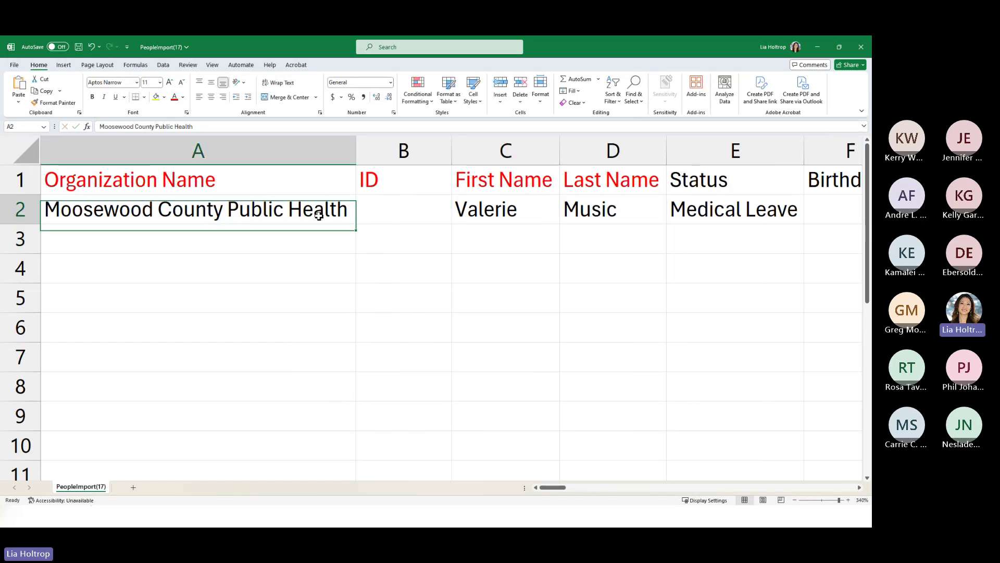
- Copy the organization name down into A3, then go to SalamanderLive's Organizations page
mouse_move(359, 226)
left_mouse_down()
mouse_move(350, 244)
mouse_move(321, 245)
left_mouse_up()
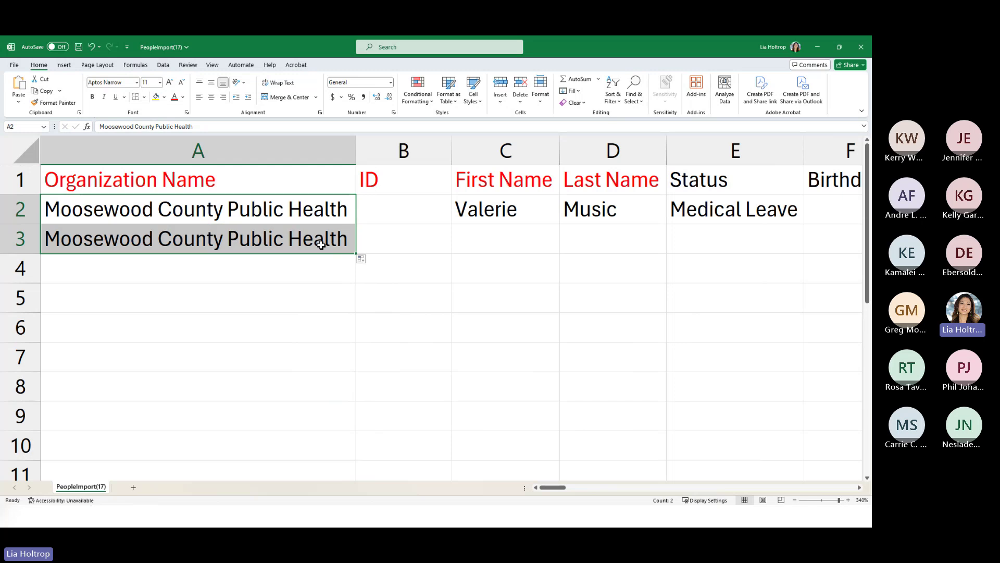
left_click(321, 245)
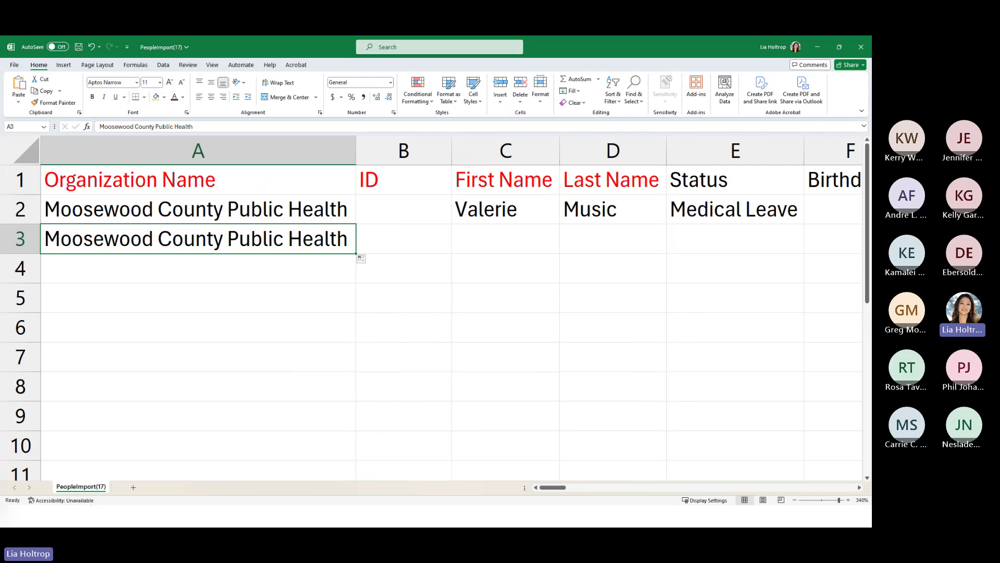
key("alt+Tab")
left_click(40, 271)
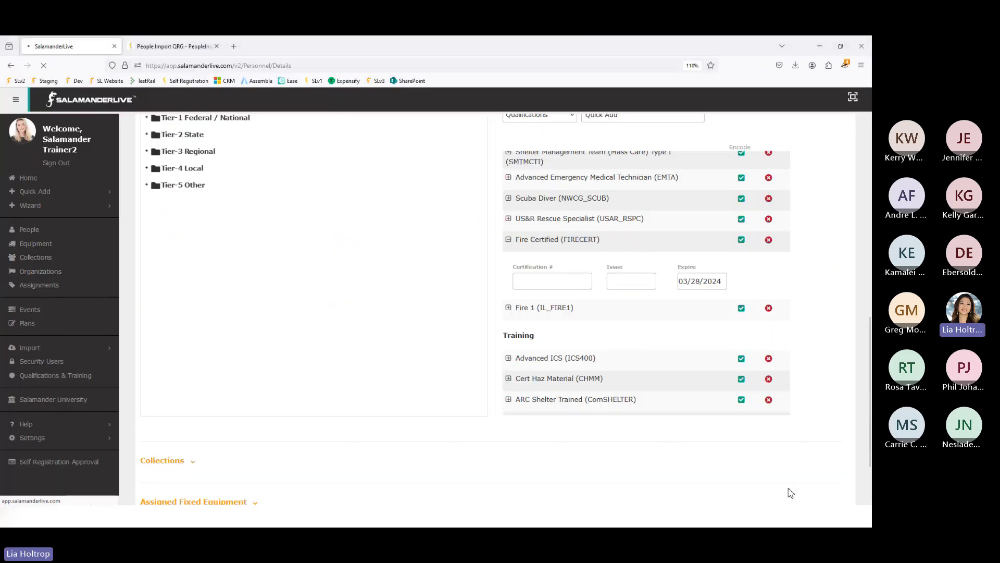
- Load the Organizations list, then type Burns Fire Department into cell A3
left_click(39, 272)
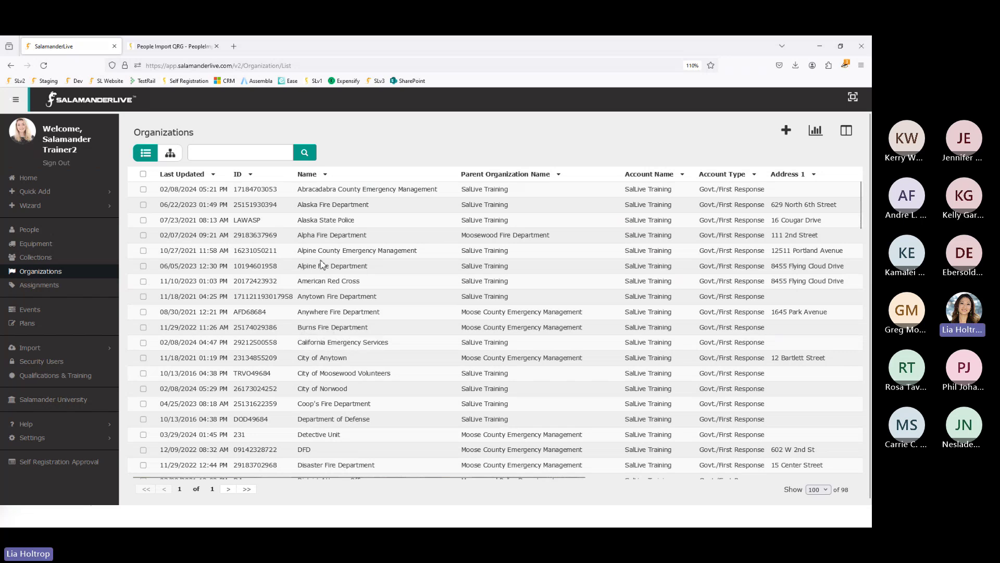
key("alt+Tab")
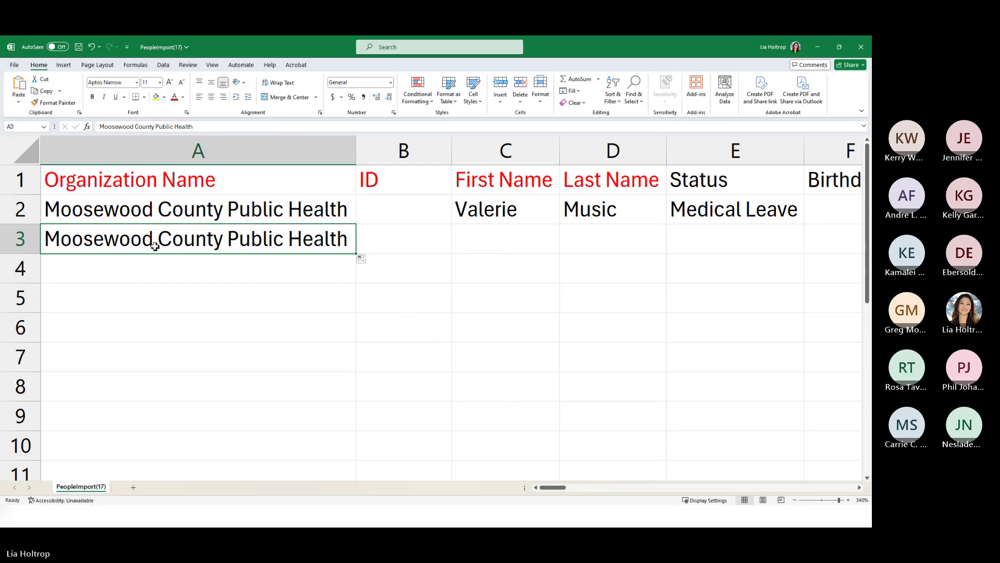
type("Burns")
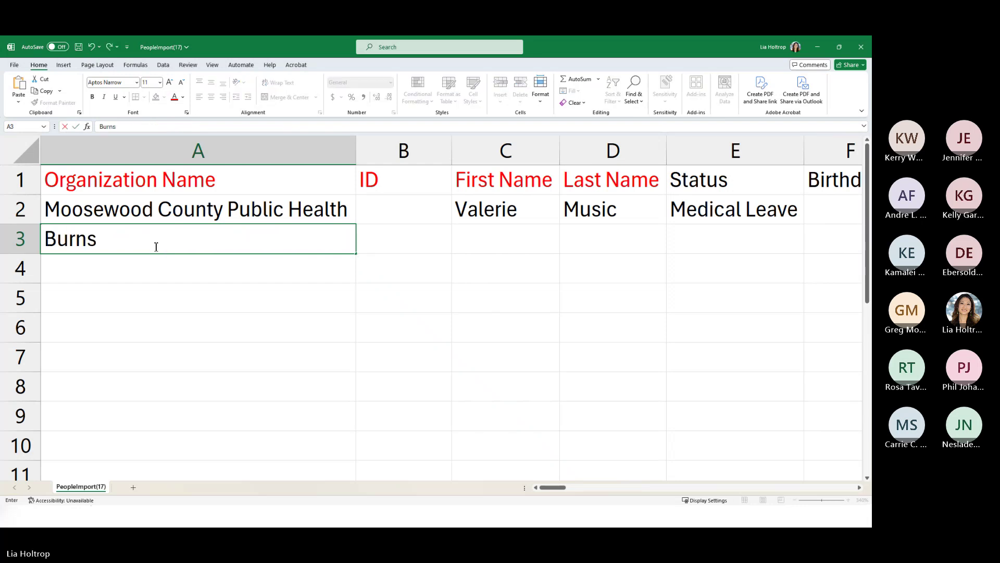
type(" Fire Department")
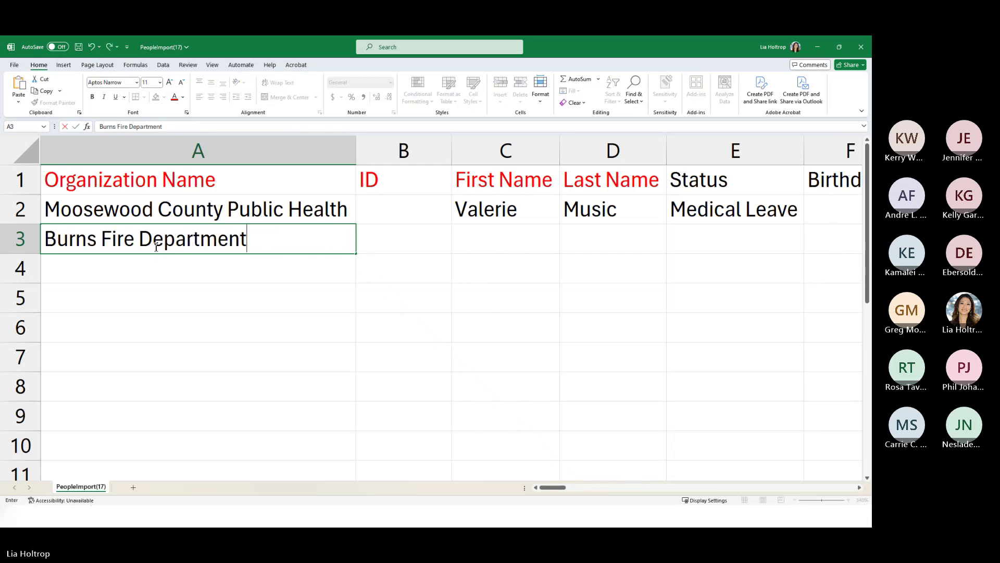
- Open People, clear the Last Updated sort and scroll the alphabetical list
key("alt+Tab")
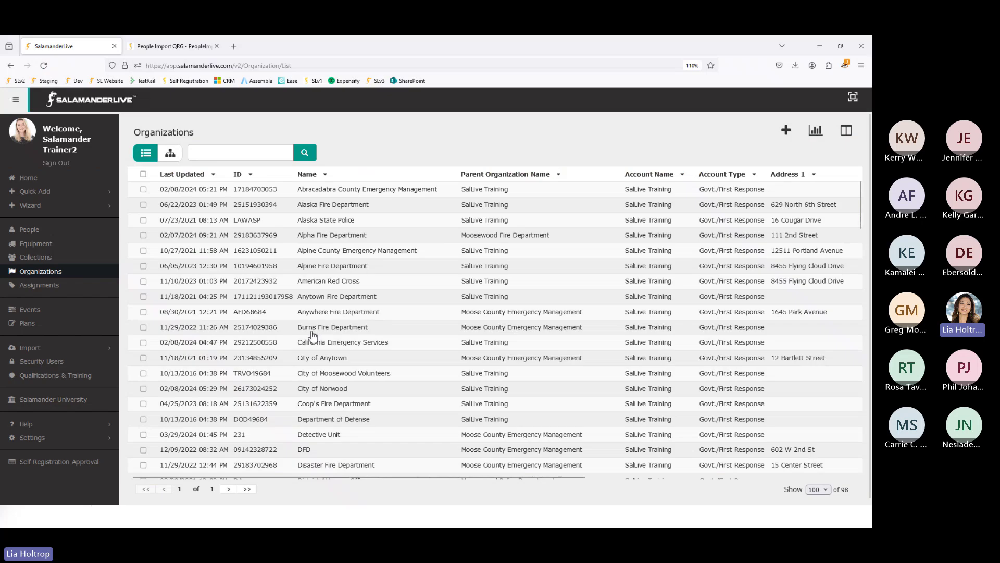
left_click(28, 231)
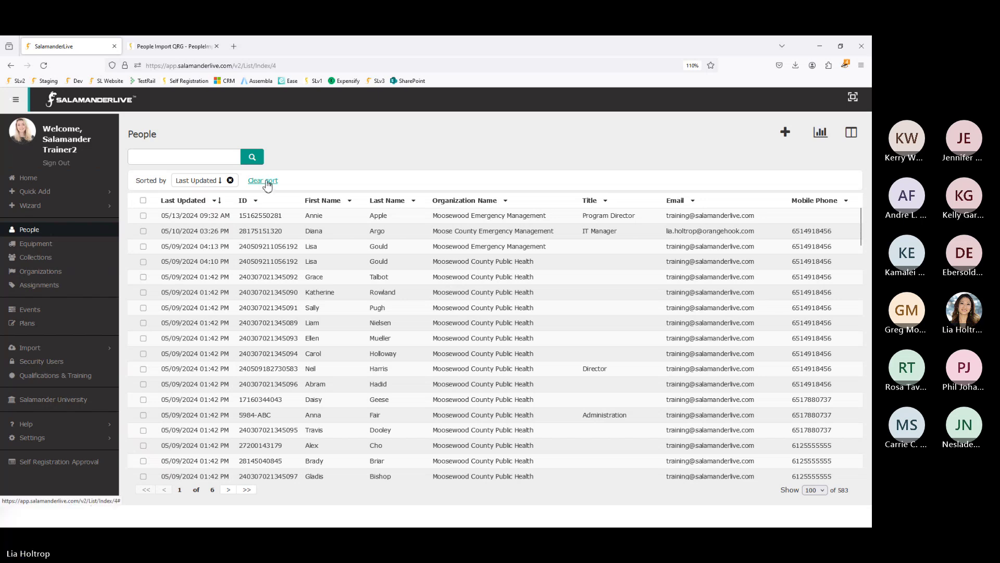
left_click(264, 181)
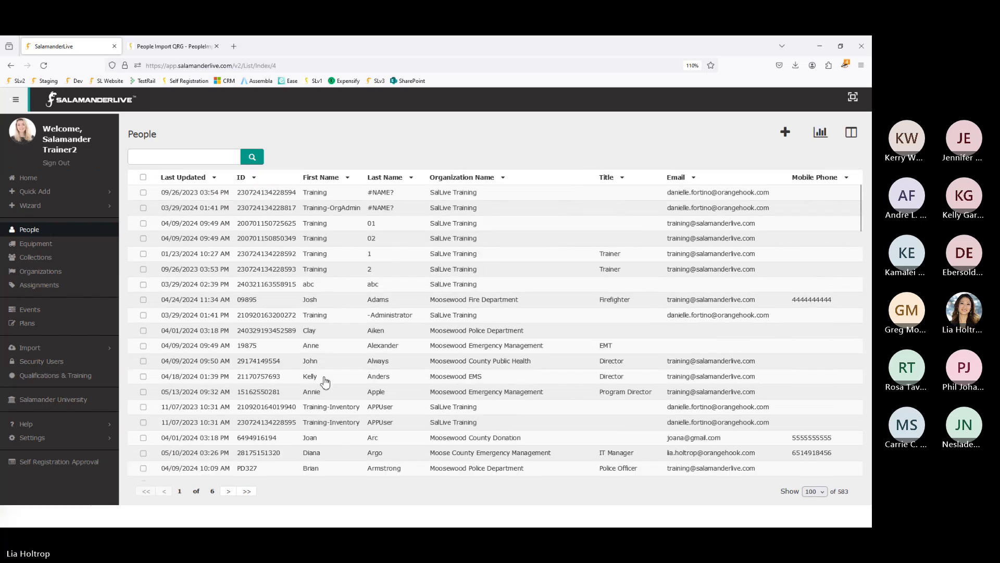
scroll(324, 378, "down", 3)
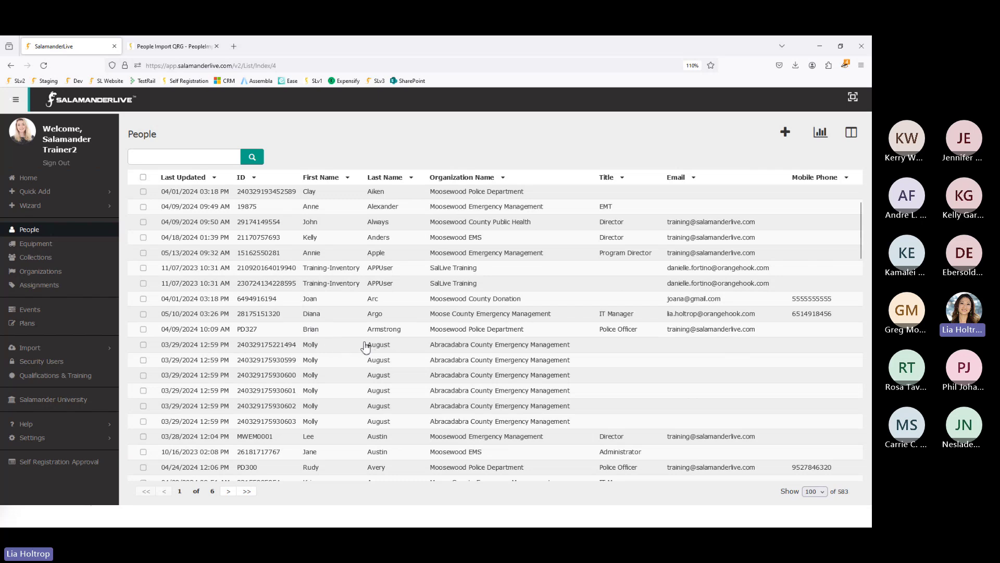
- Commit Burns Fire Department in A3 and move to A4, checking the People list
key("alt+Tab")
left_click(115, 272)
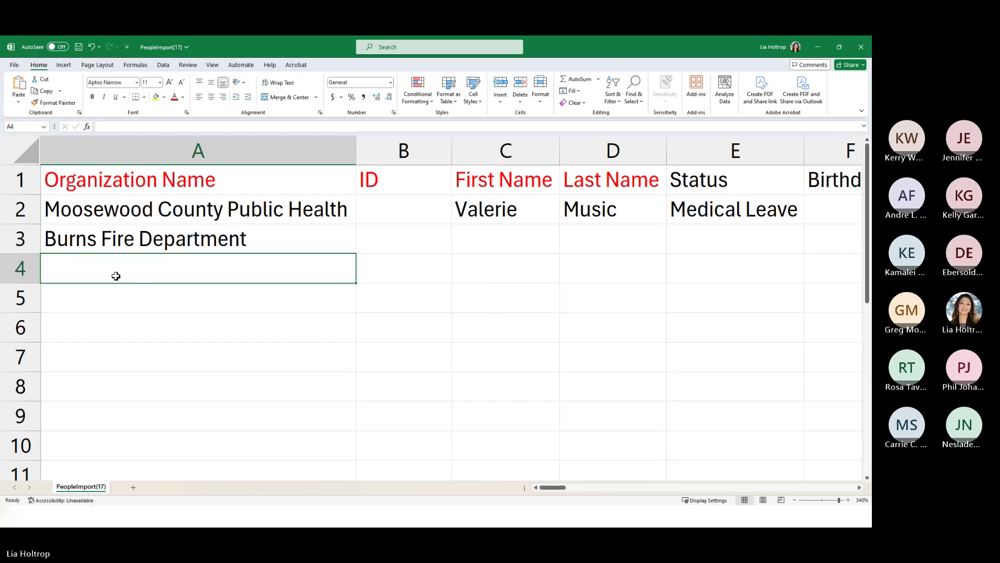
key("alt+Tab")
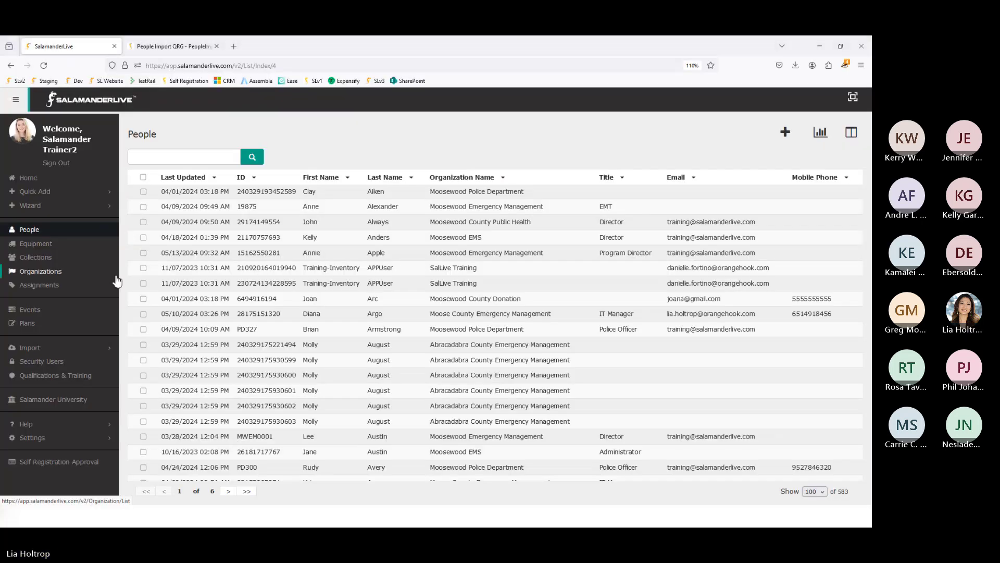
key("alt+Tab")
type("m")
key("BackSpace")
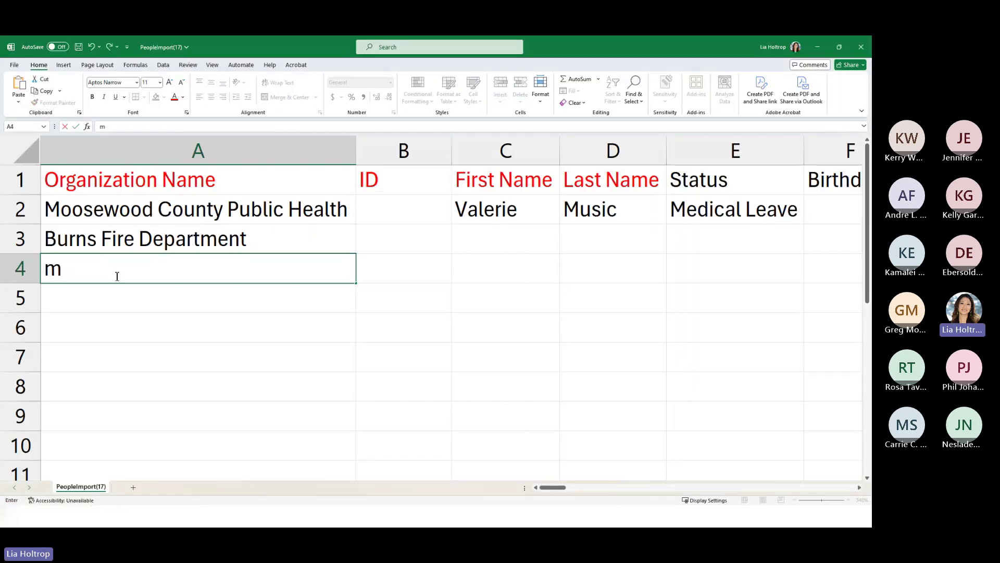
key("BackSpace")
key("alt+Tab")
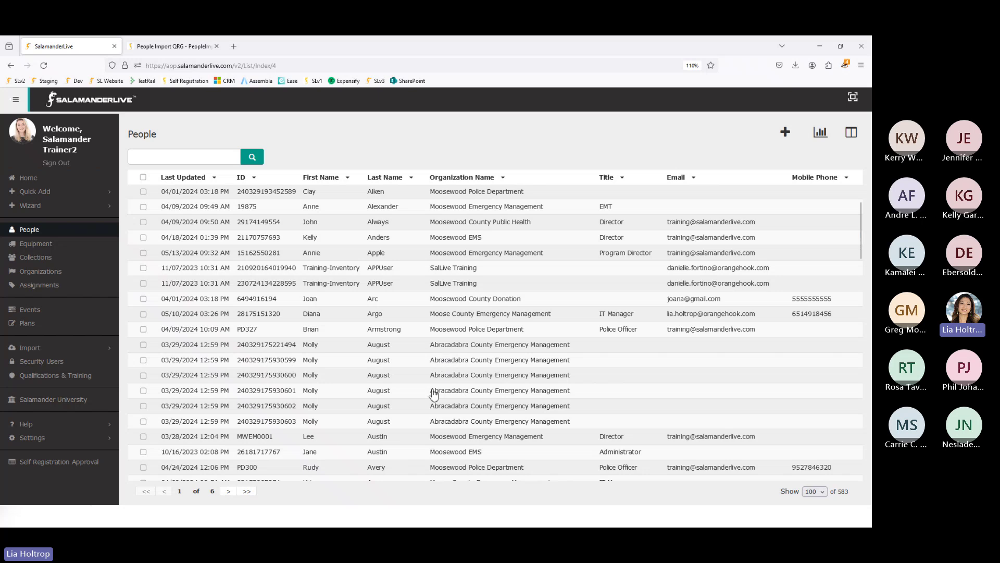
scroll(434, 385, "down", 4)
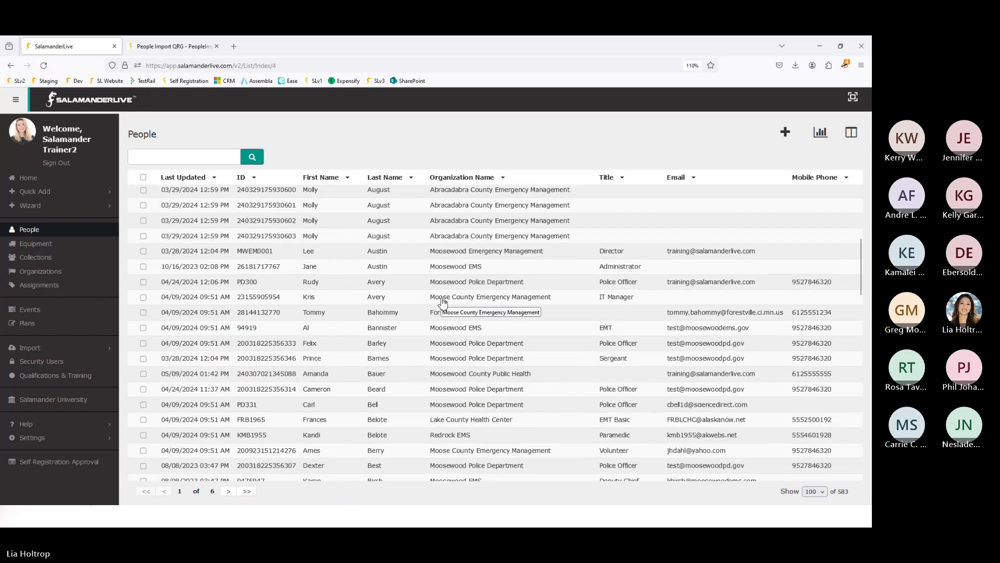
key("alt+Tab")
- Start A4 by accepting the autocompleted Moosewood County organization name
type("Kris")
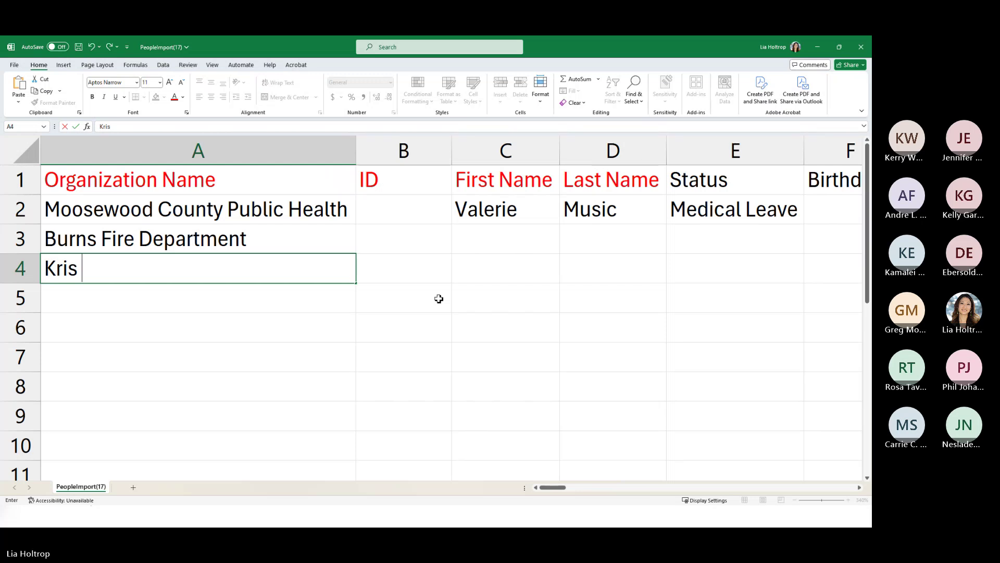
key("BackSpace")
key("BackSpace")
key("BackSpace")
key("BackSpace")
type("Moosewood County Public Health")
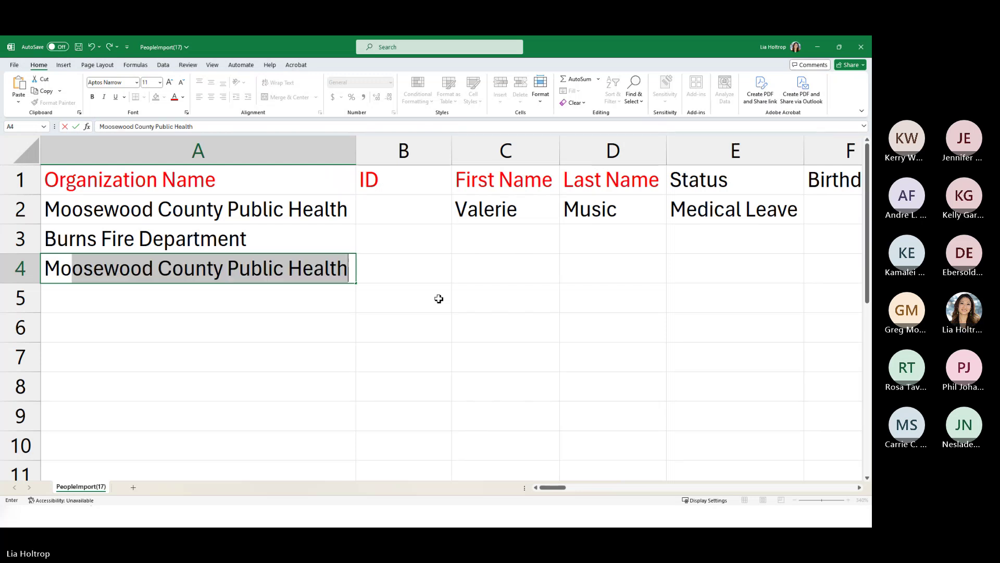
left_click(438, 299)
key("alt+Tab")
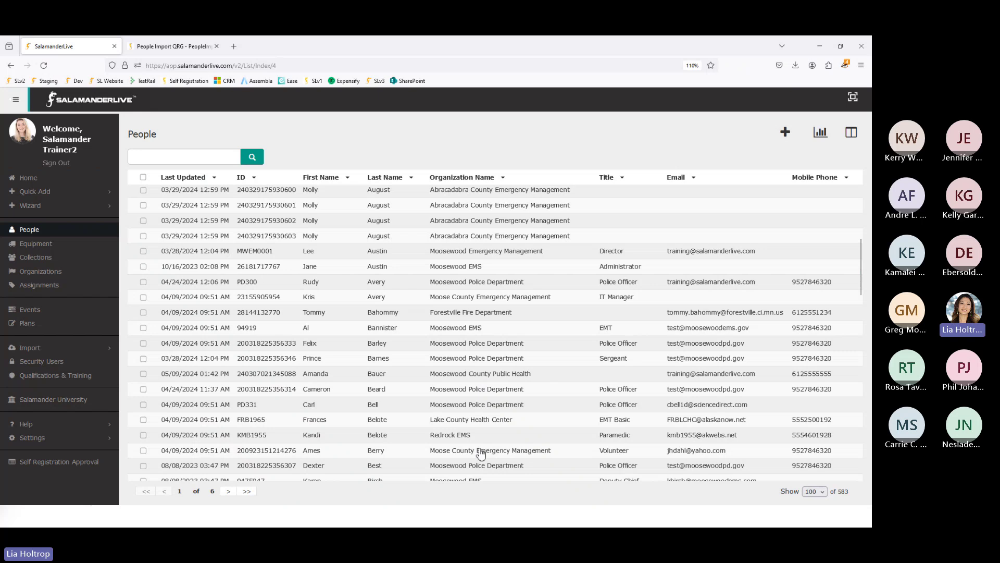
key("alt+Tab")
- Change A4 to Moosewood County Emergency Management and autofit column A
left_click(266, 277)
left_click_drag(235, 268, 348, 268)
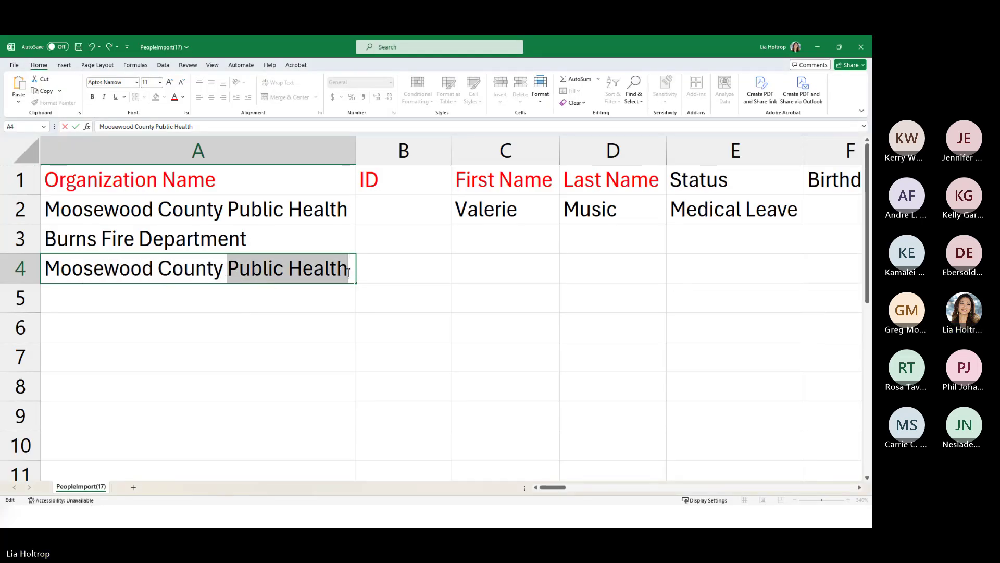
type("Emergency")
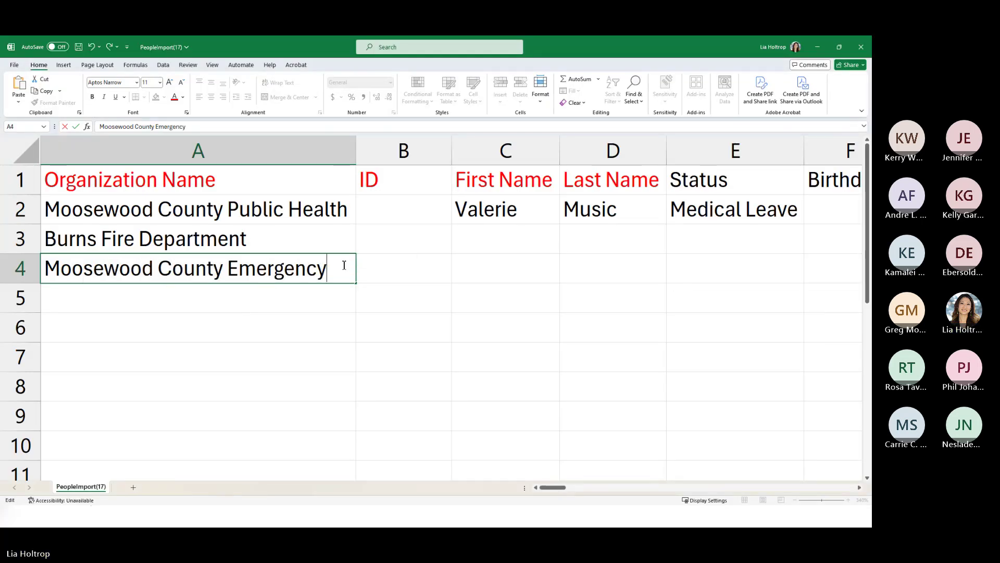
type(" Management")
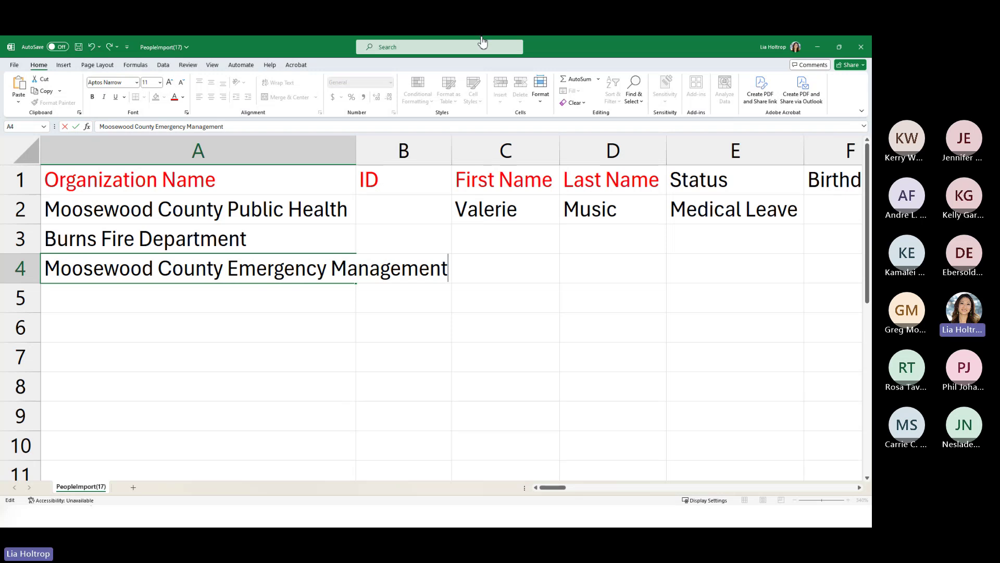
double_click(356, 151)
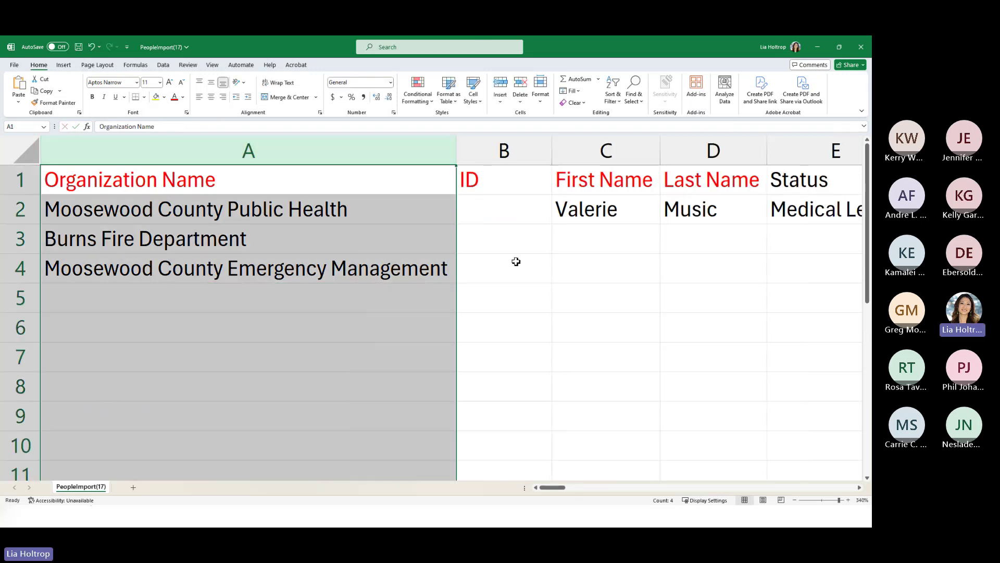
left_click(516, 262)
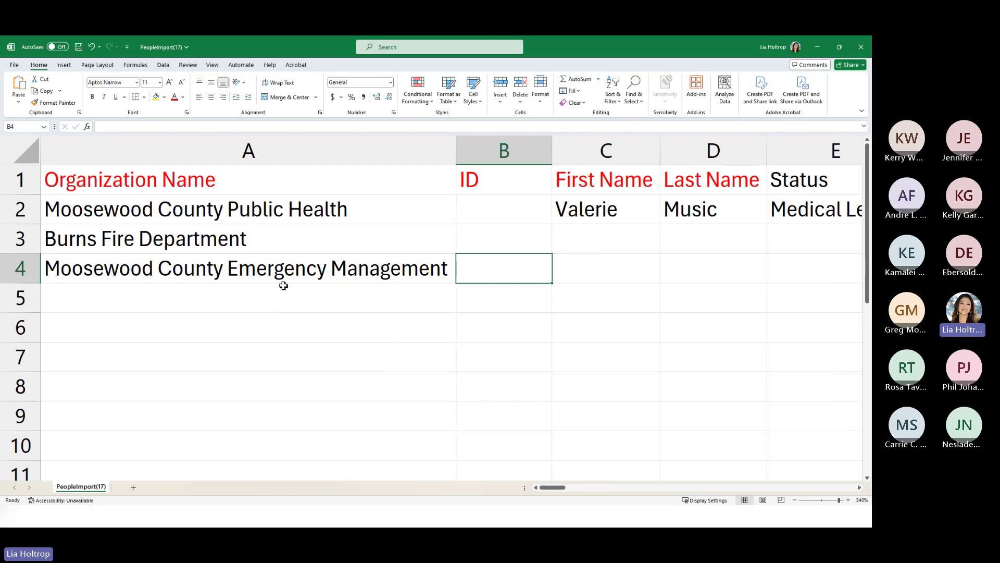
key("alt+Tab")
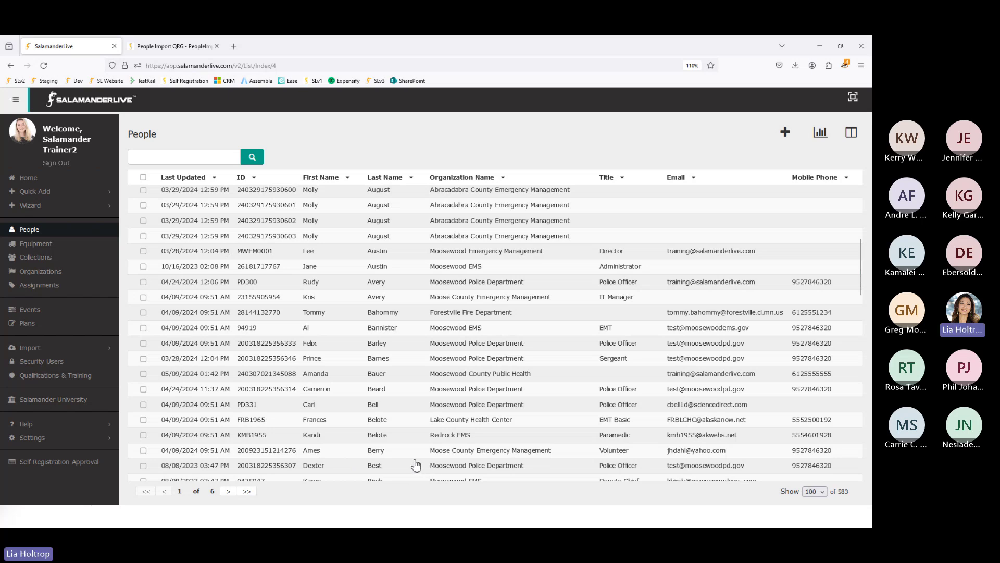
- Open the matching person's profile and copy their ID number
left_click(280, 298)
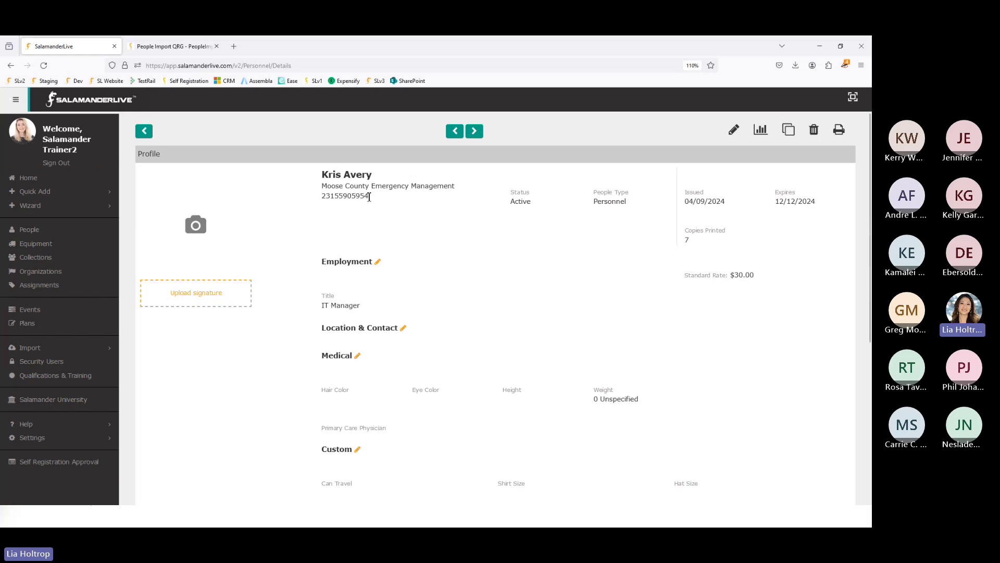
left_click_drag(369, 197, 320, 202)
key("ctrl+c")
key("alt+Tab")
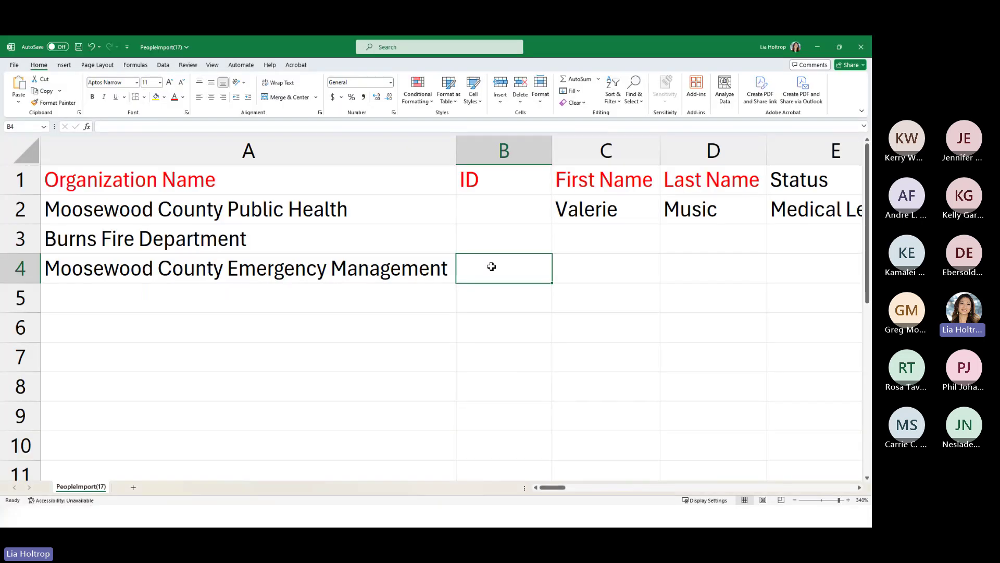
- Paste the ID into B4, format it as Number and widen column B to show every digit
key("ctrl+v")
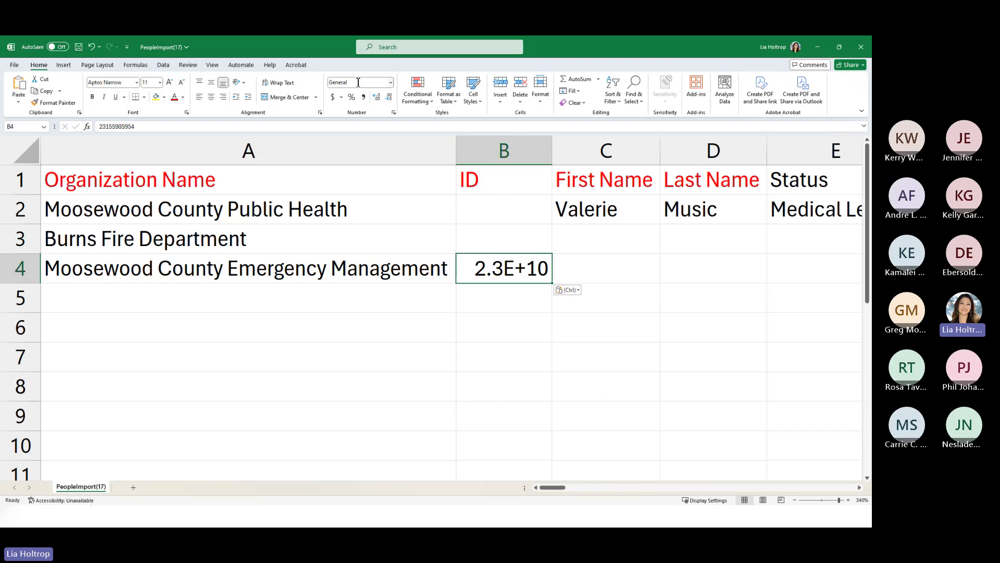
left_click(388, 82)
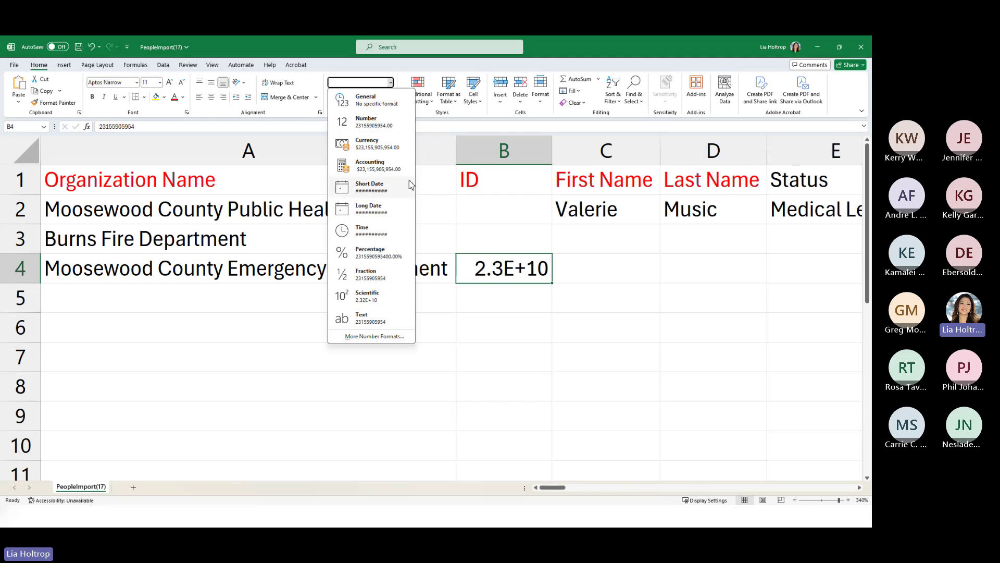
left_click(370, 122)
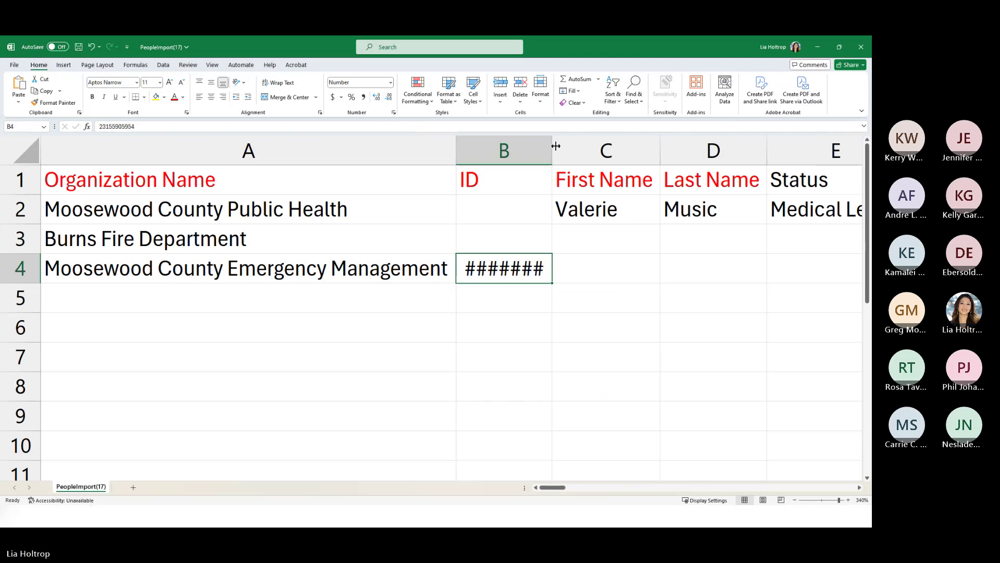
left_click_drag(552, 150, 621, 151)
left_click(678, 279)
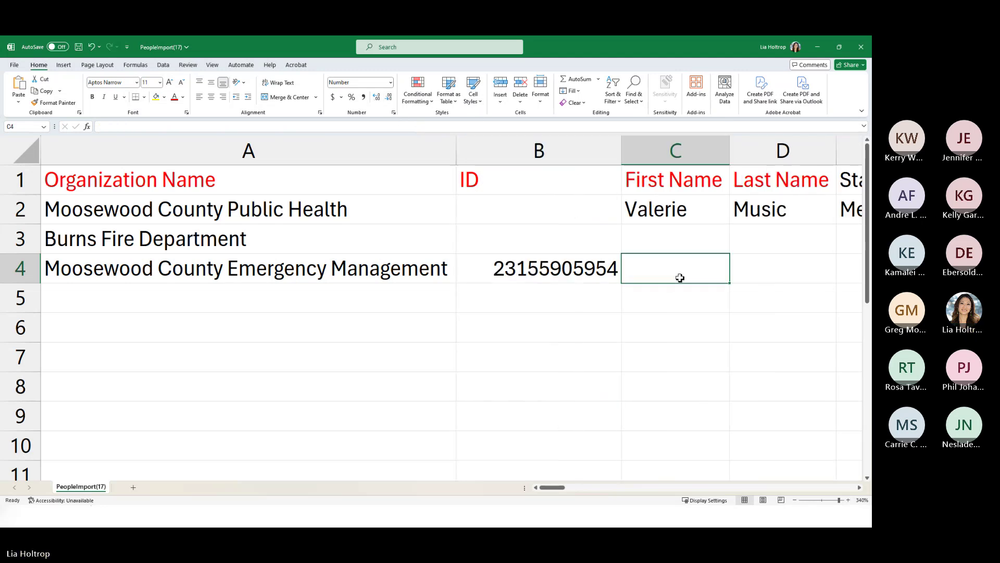
key("alt+Tab")
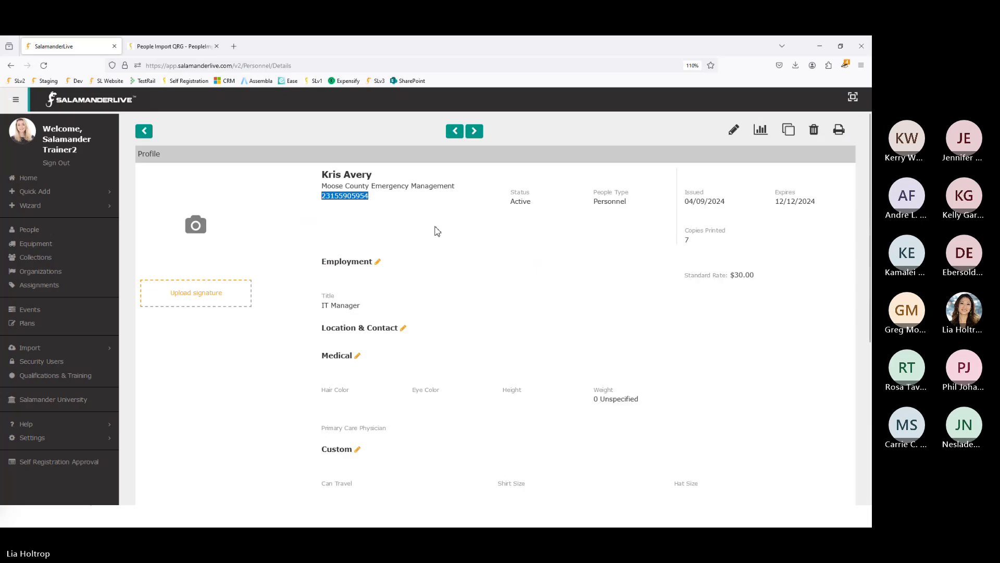
- Enter the Emergency Management contact's first and last names in C4 and D4
key("alt+Tab")
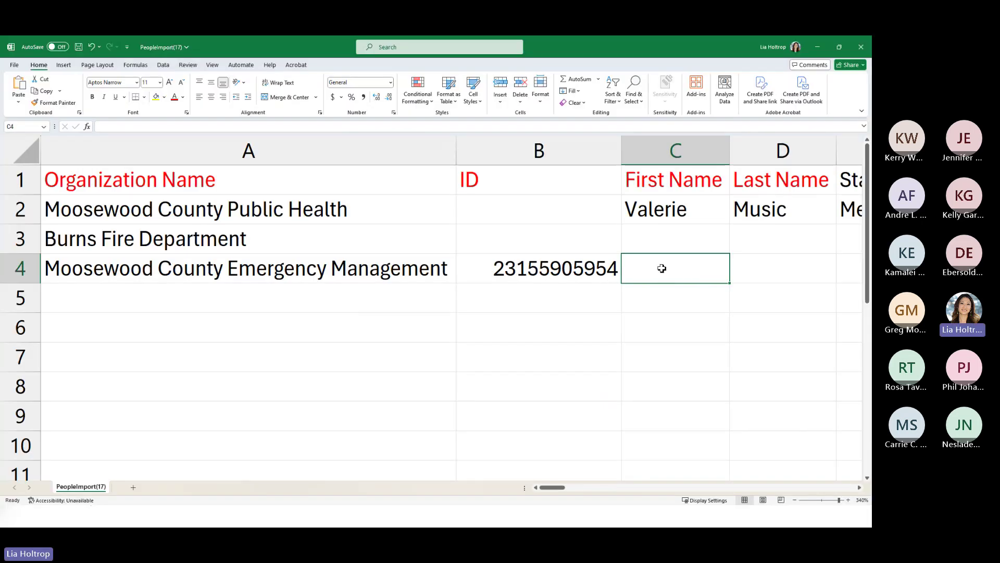
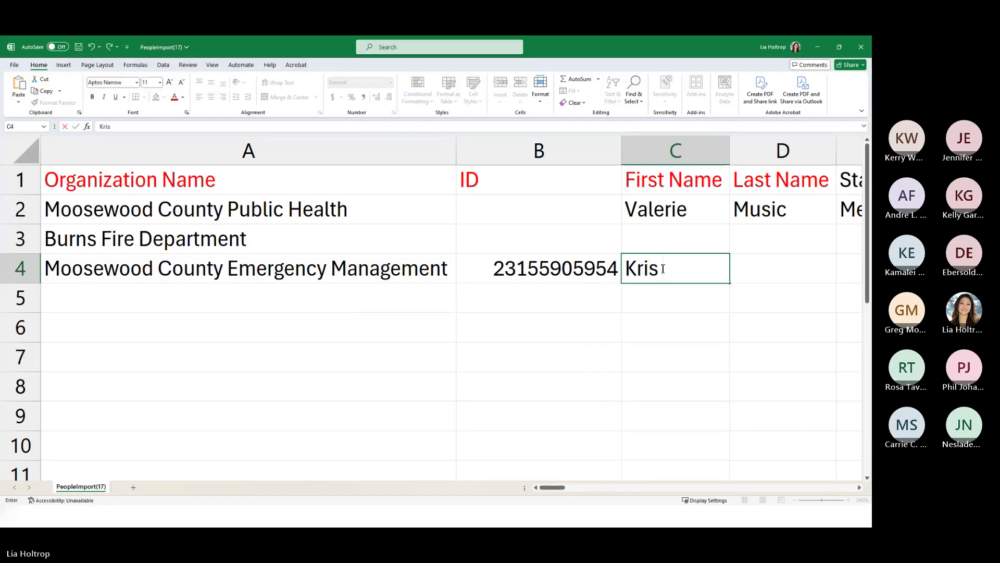
key("Tab")
key("BackSpace")
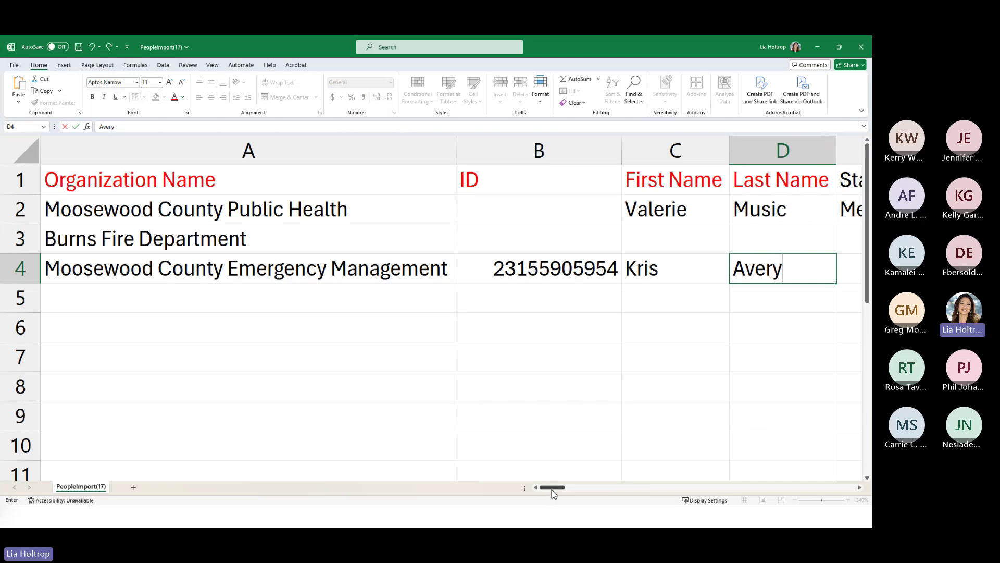
left_click_drag(554, 494, 571, 493)
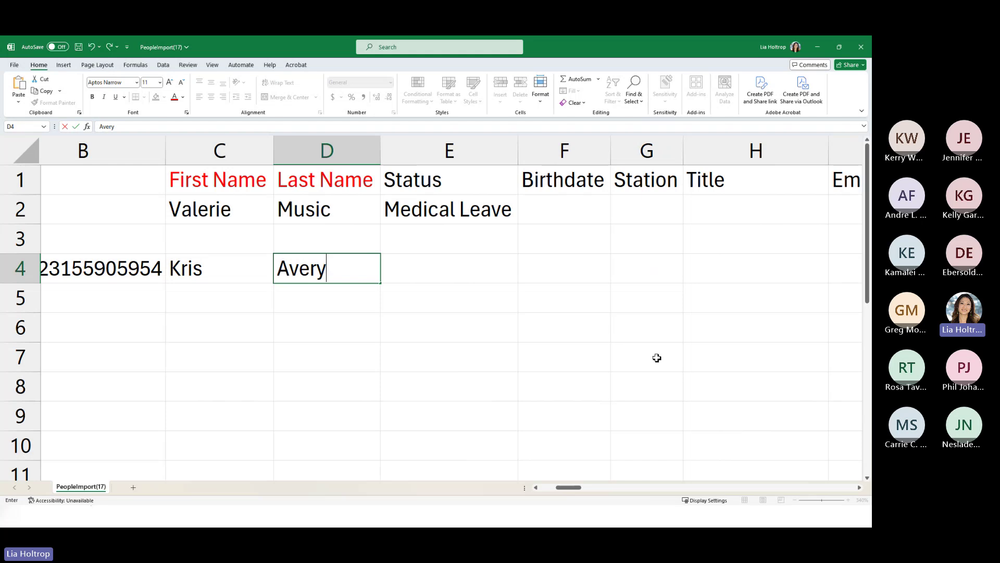
left_click(410, 247)
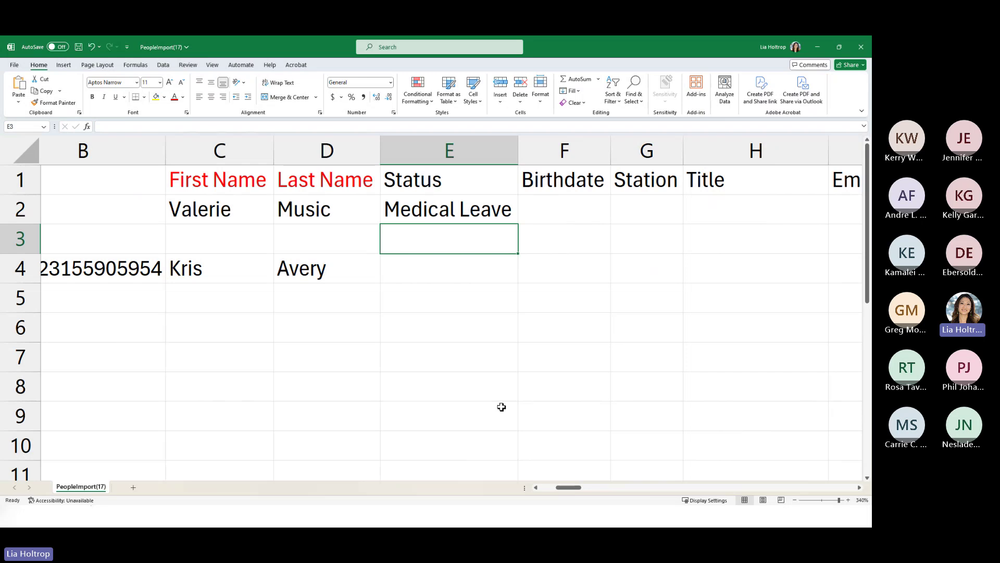
- Enter the Burns Fire Department contact's first and last names in C3 and D3
left_click(203, 243)
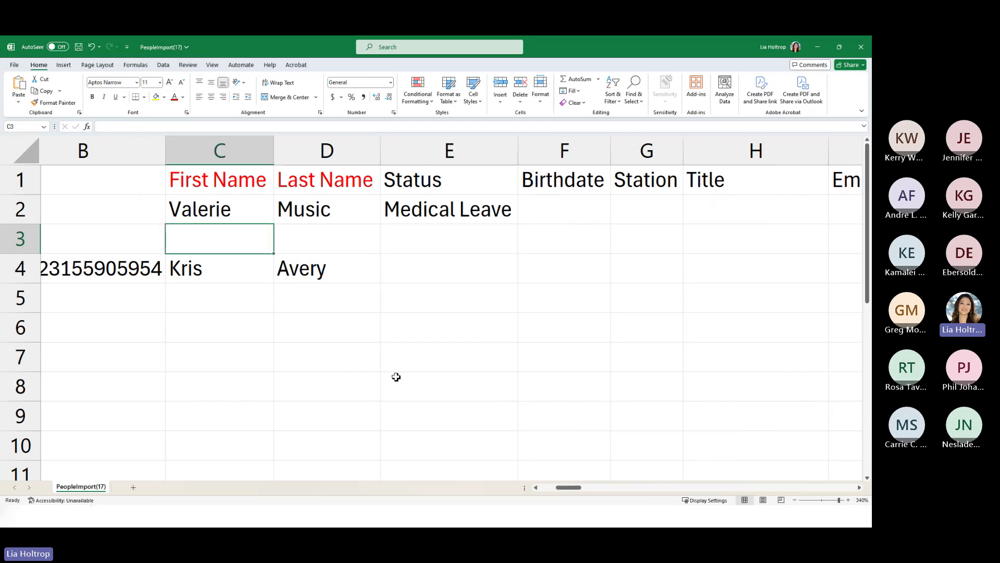
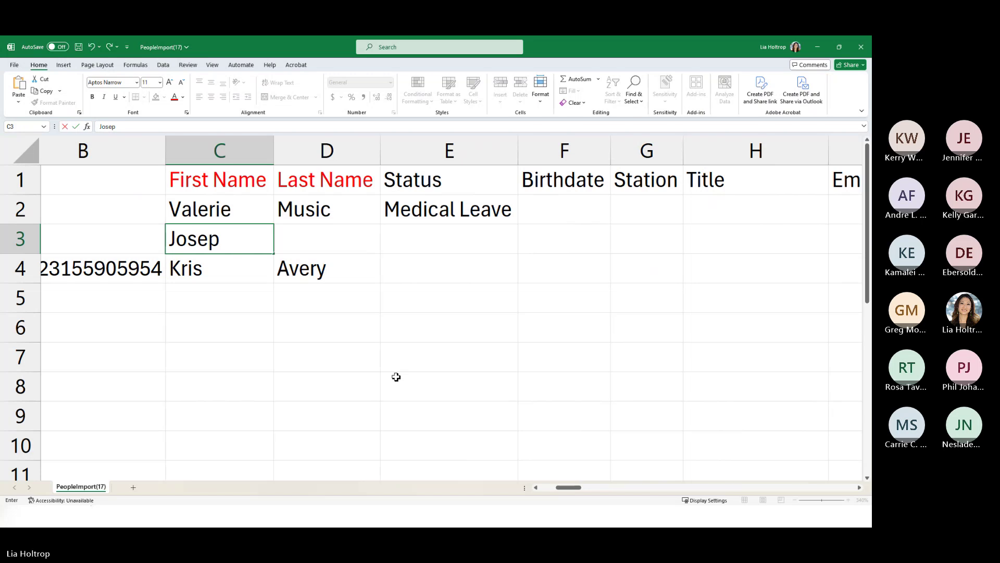
key("Tab")
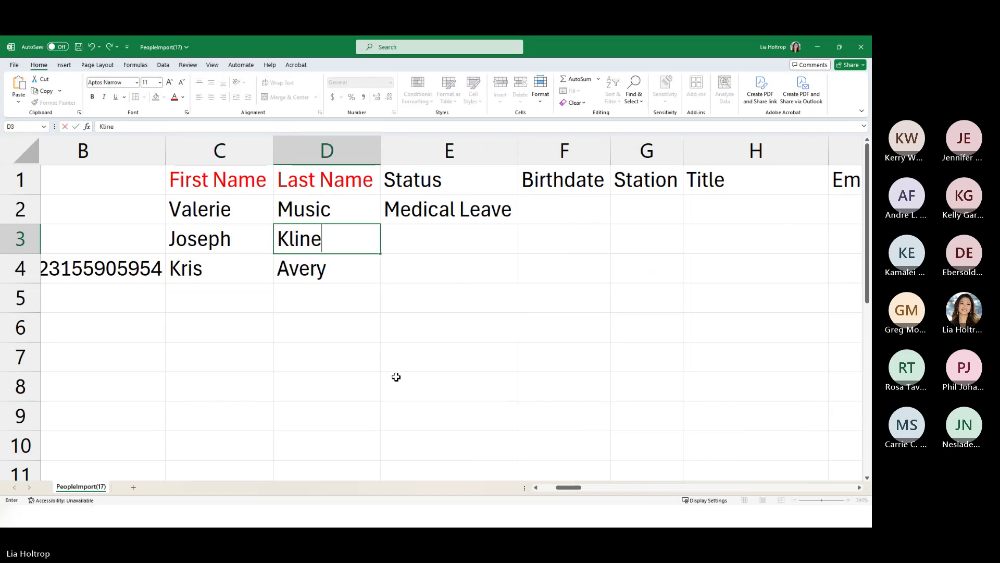
left_click(442, 277)
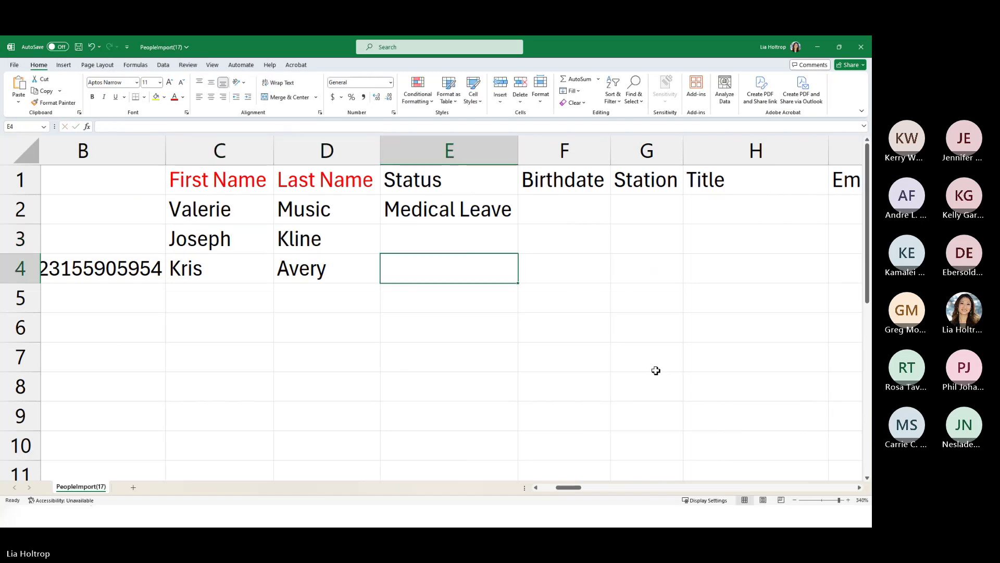
key("alt+Tab")
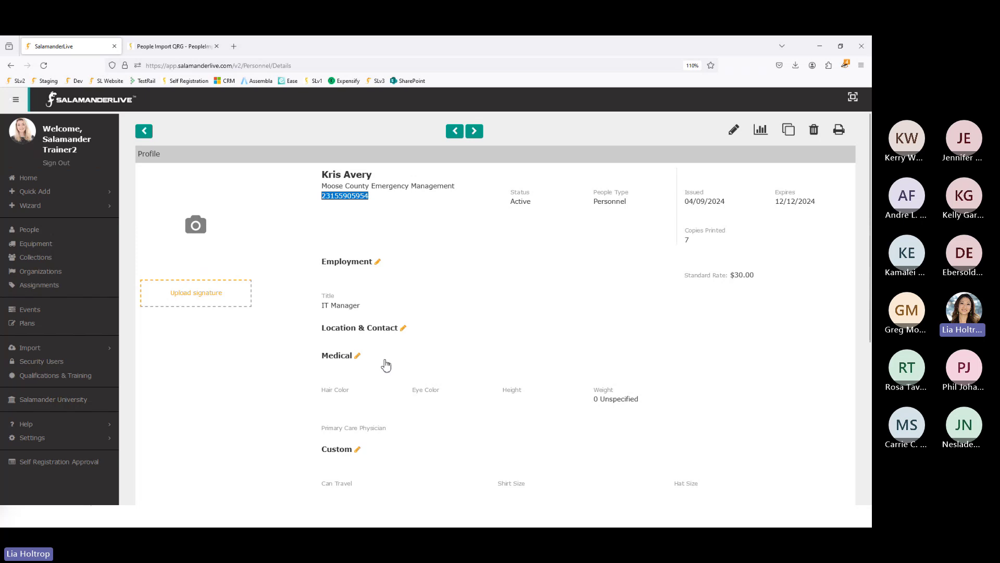
scroll(386, 365, "down", 5)
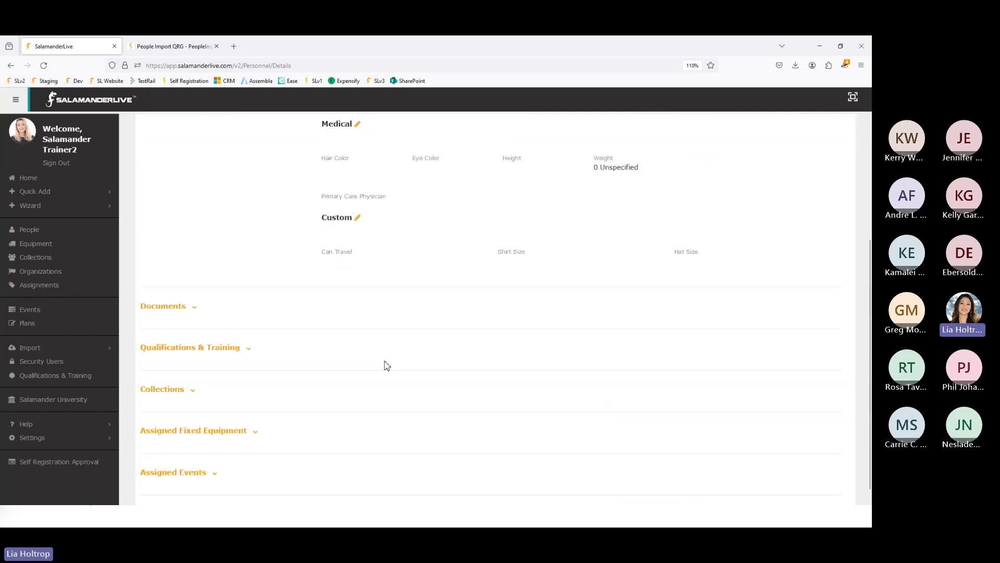
scroll(386, 365, "up", 5)
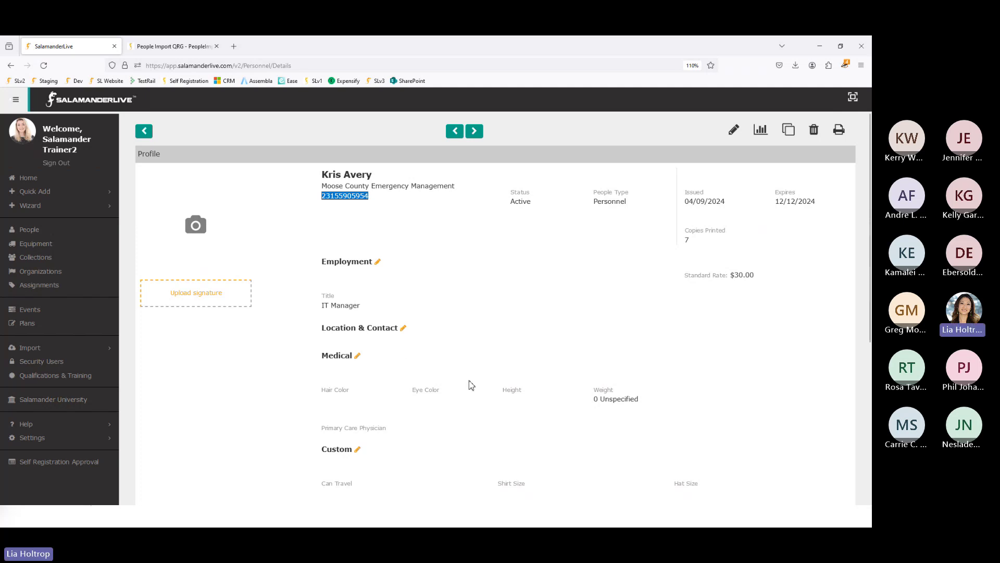
key("alt+Tab")
left_click(569, 276)
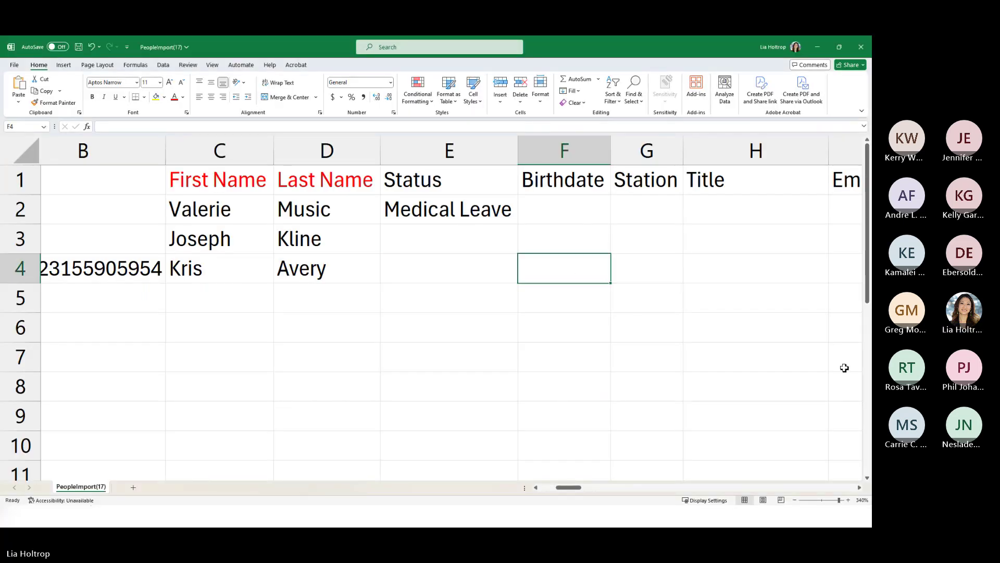
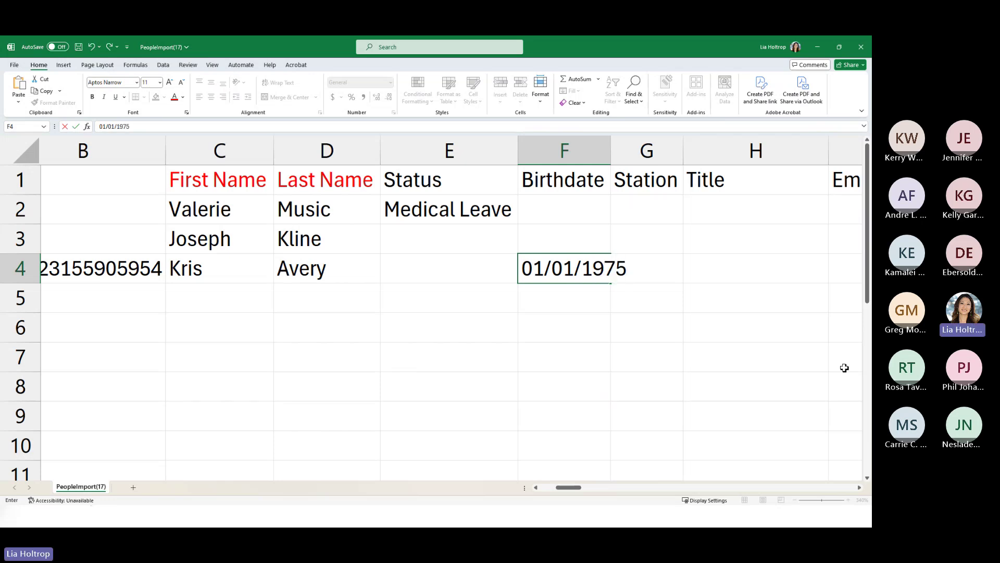
left_click(607, 157)
left_click(773, 315)
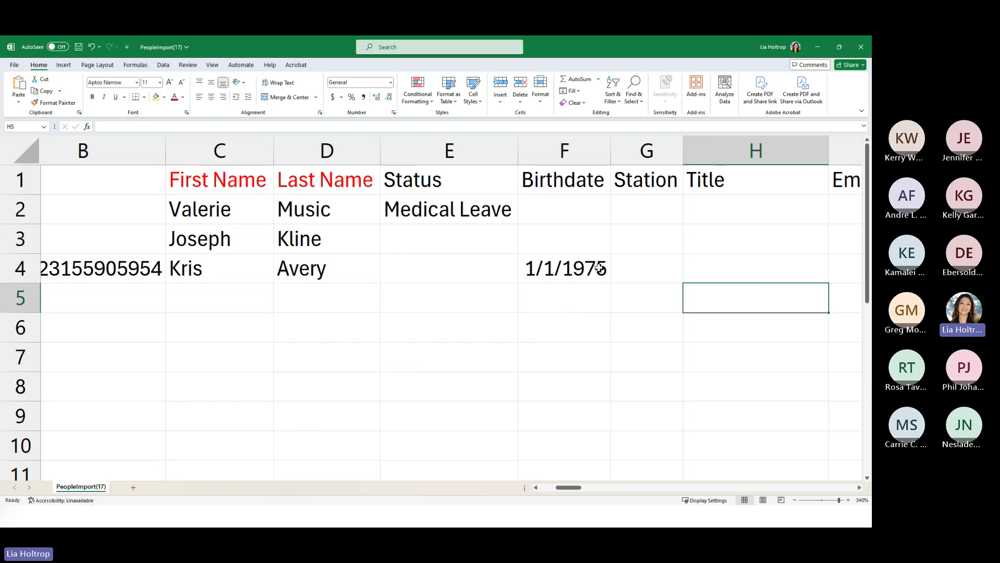
left_click(731, 265)
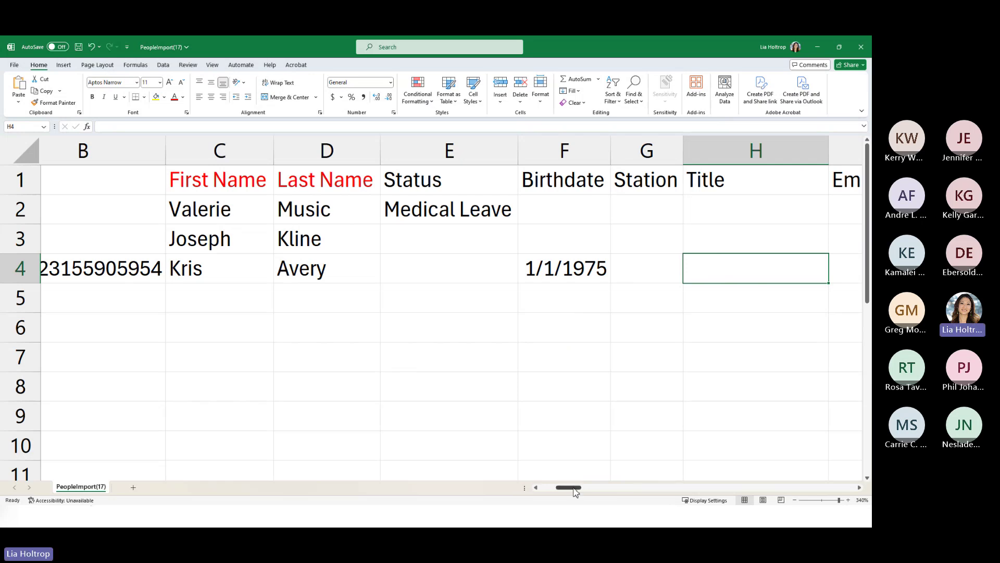
left_click_drag(575, 492, 557, 488)
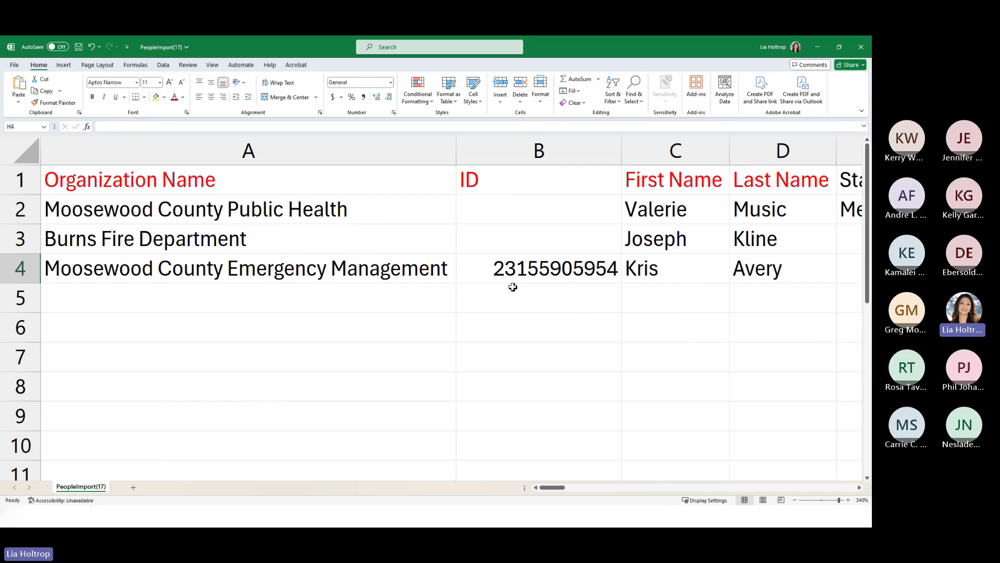
- Save PeopleImport(17) as CSV UTF-8 (Comma delimited) in Desktop > Import Samples
left_click(15, 65)
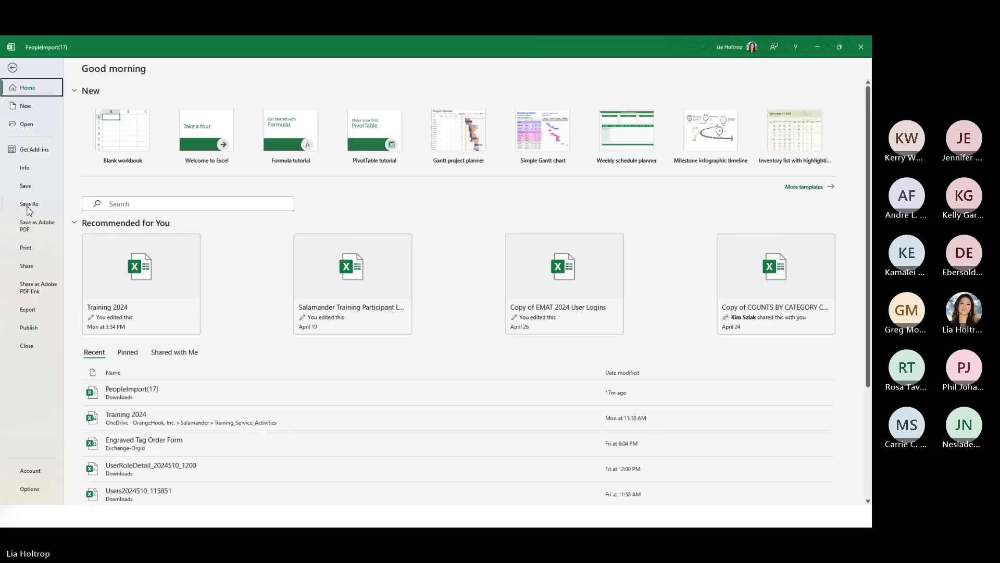
left_click(28, 205)
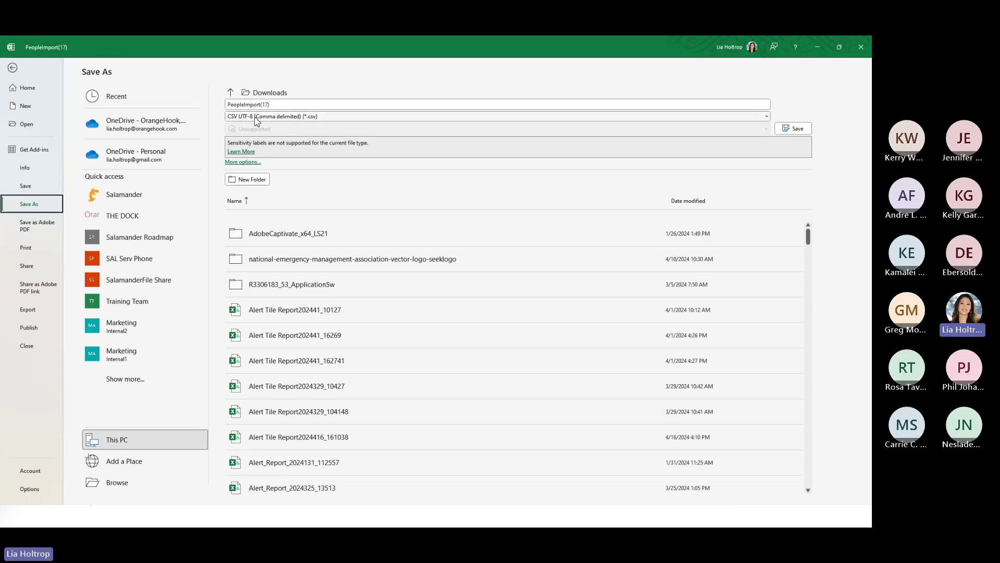
left_click(764, 118)
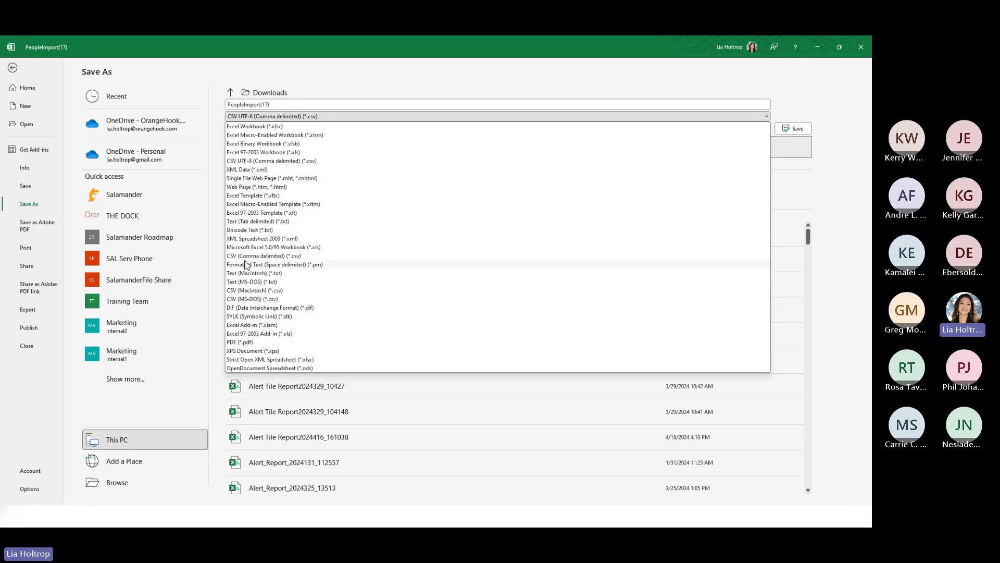
left_click(267, 161)
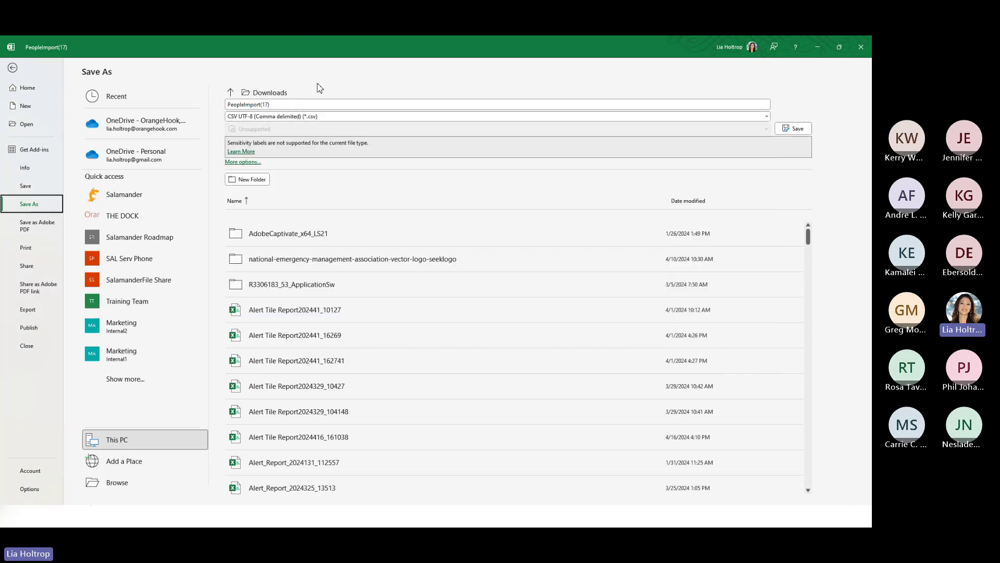
left_click(107, 482)
scroll(49, 141, "up", 5)
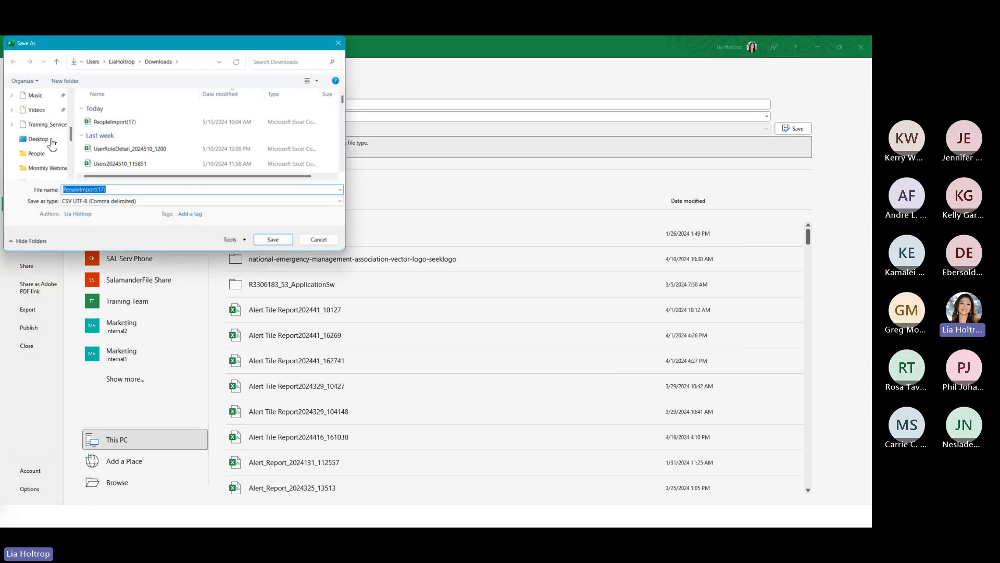
left_click(42, 141)
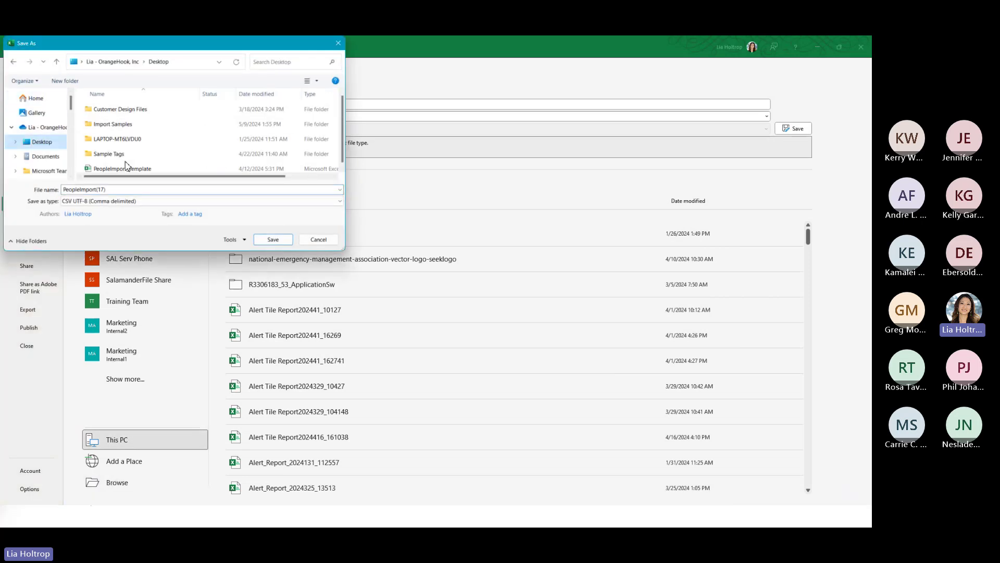
double_click(110, 124)
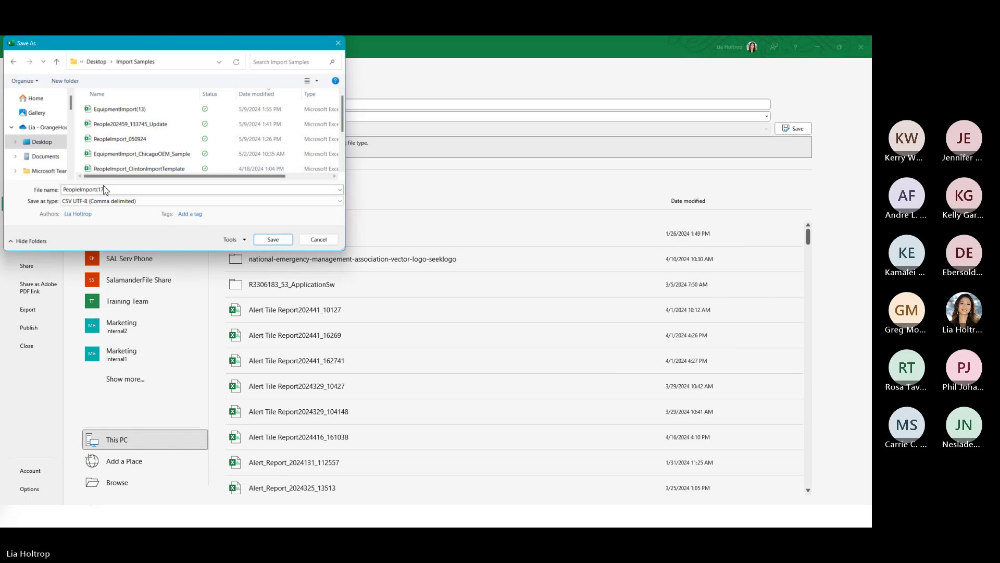
left_click(273, 239)
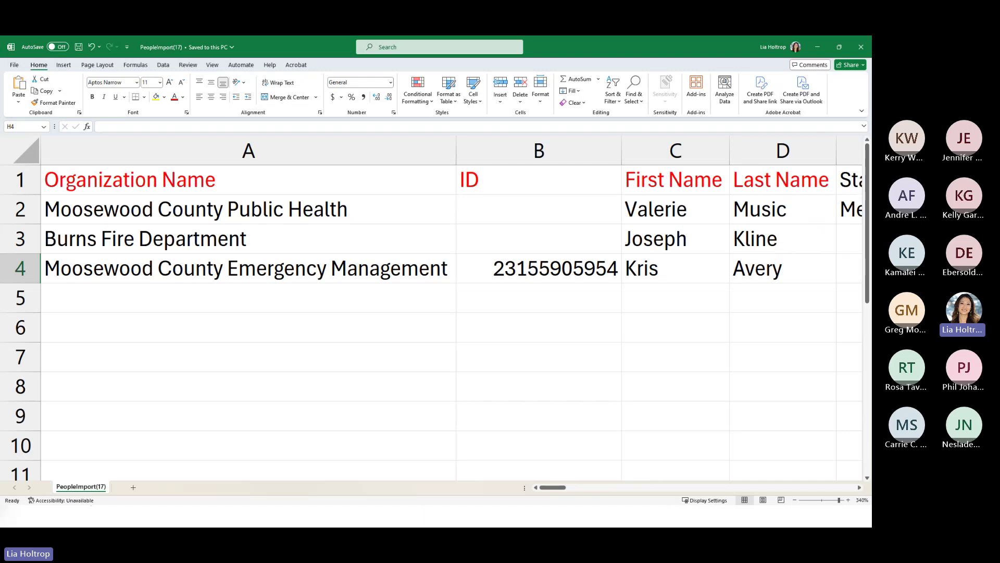
- Check the row 4 ID in cell B4, then return to the SalamanderLive profile in Firefox
left_click(553, 268)
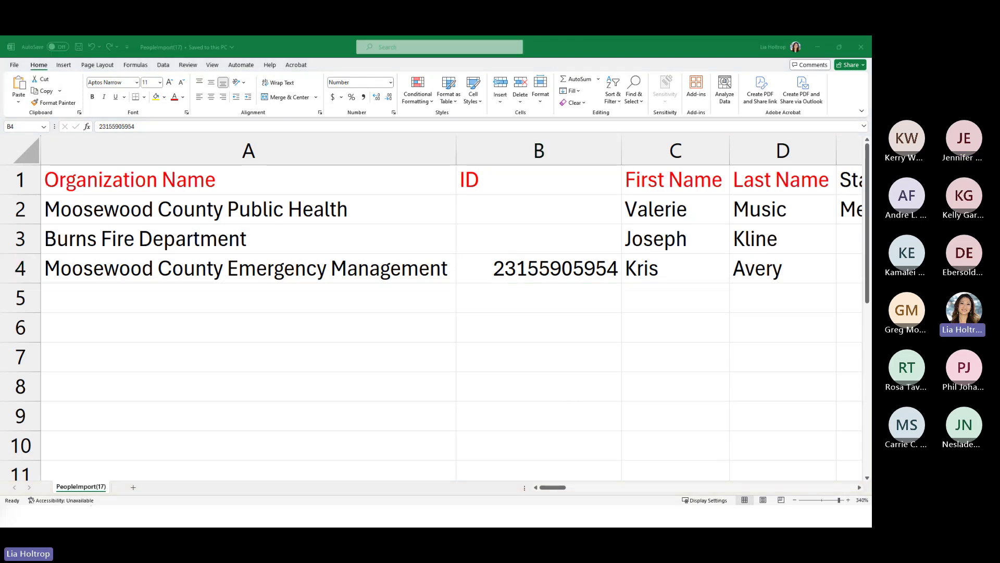
key("alt+Tab")
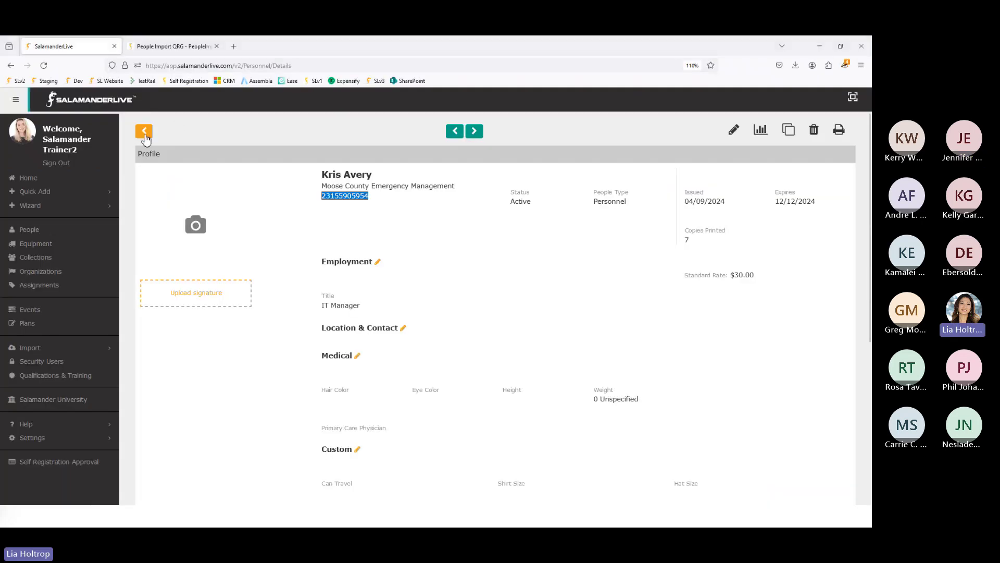
left_click(145, 135)
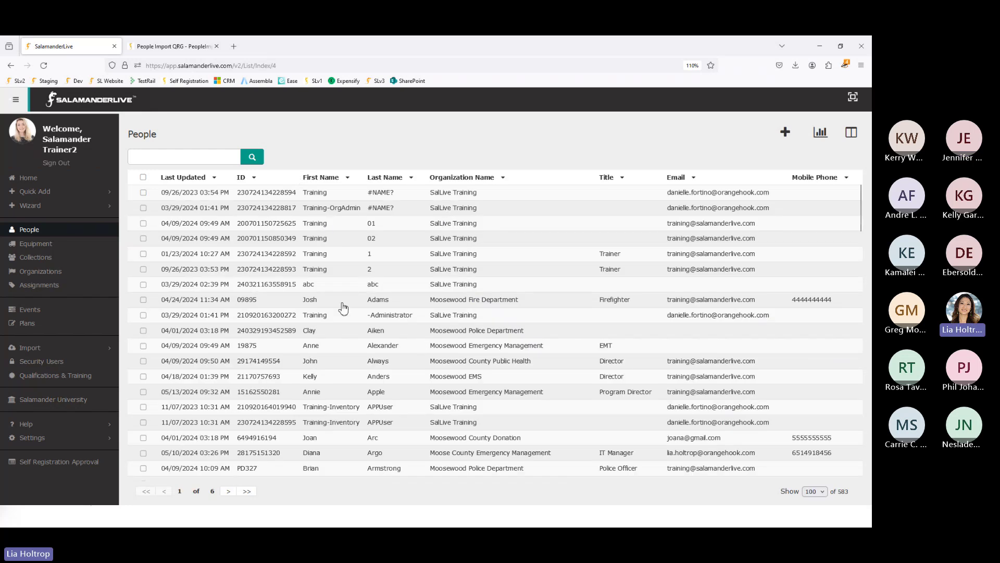
right_click(282, 410)
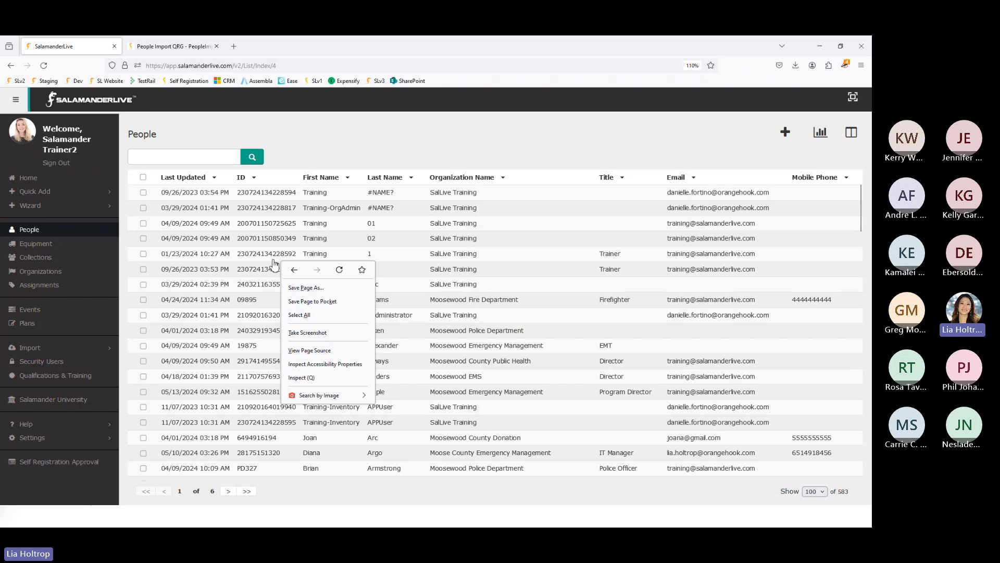
left_click(403, 143)
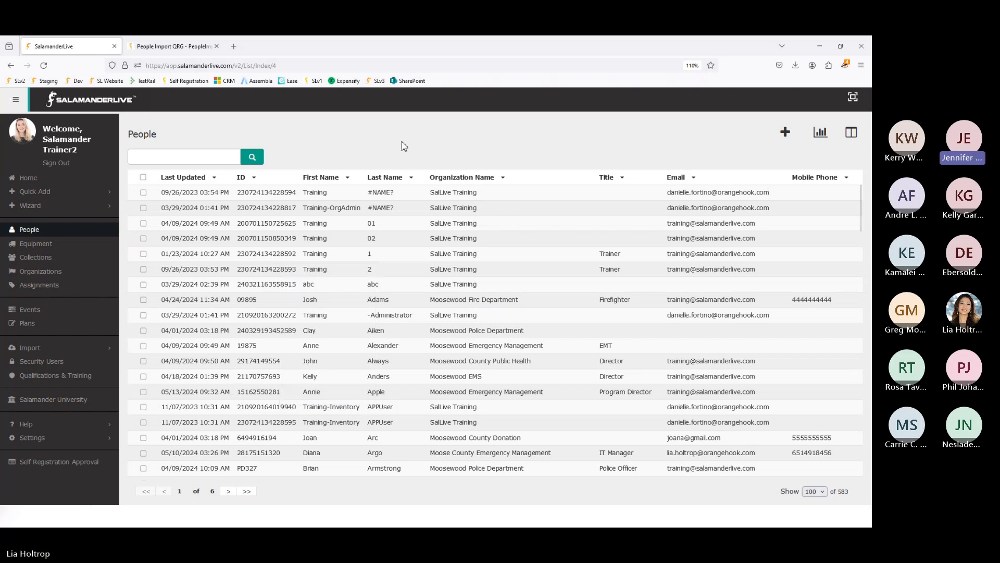
left_click(143, 331)
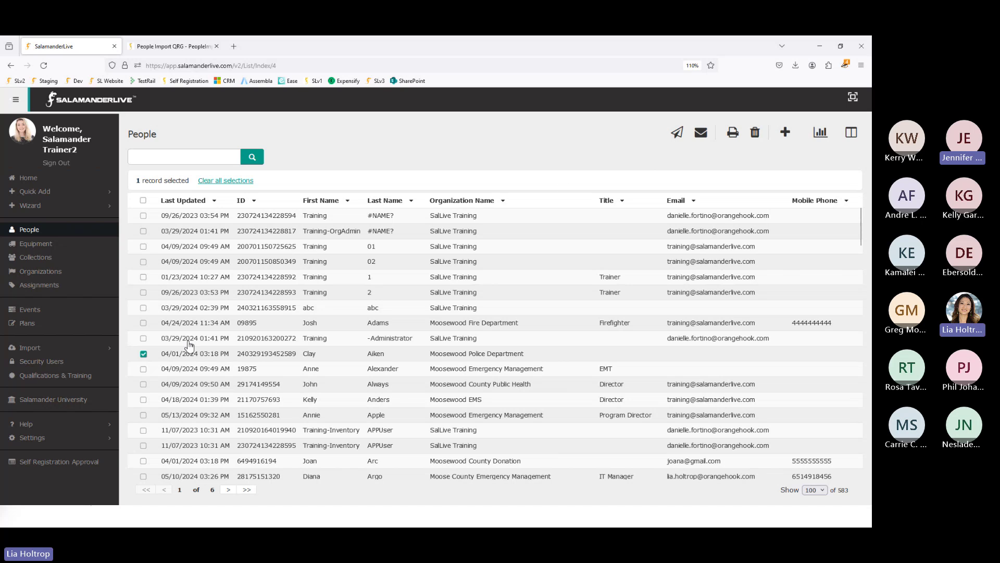
left_click(144, 353)
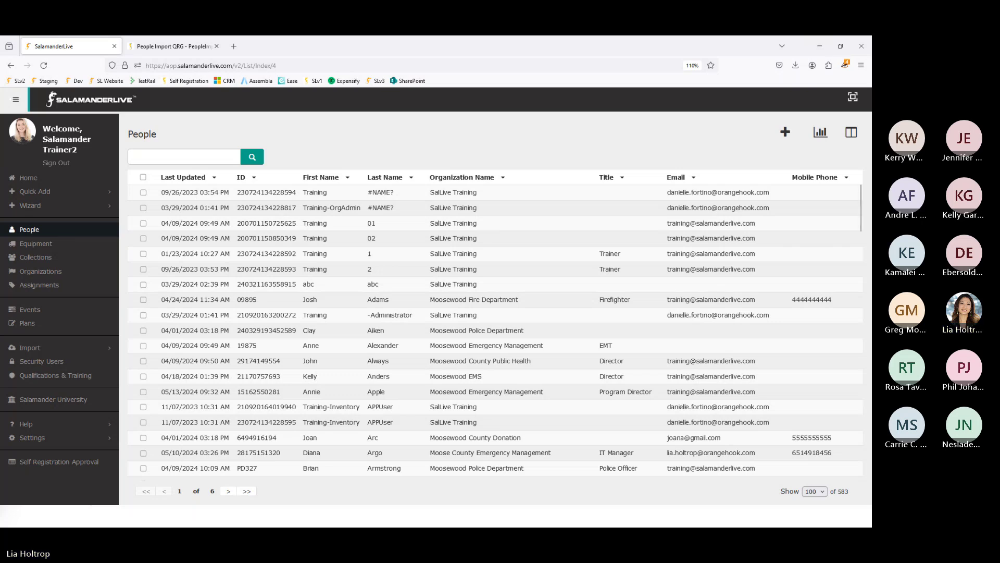
key("alt+Tab")
key("alt+Tab")
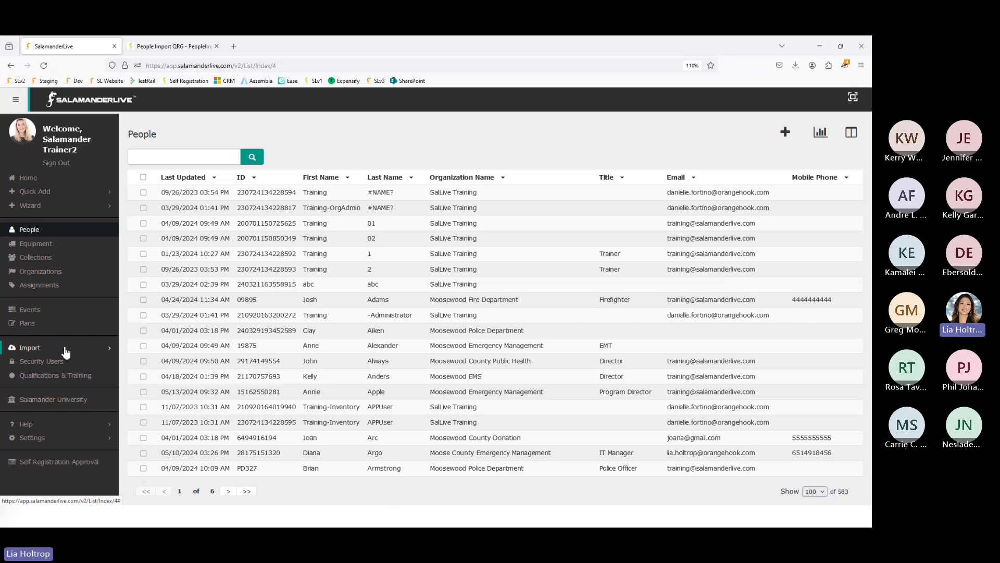
- Upload PeopleImport(17).csv from Desktop > Import Samples through Import > People
left_click(31, 352)
left_click(29, 361)
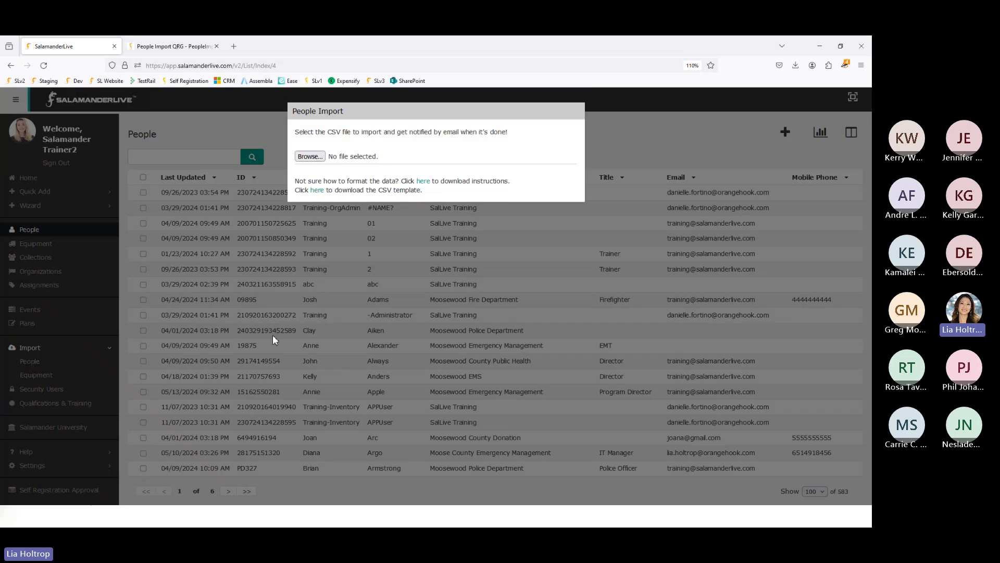
left_click(316, 160)
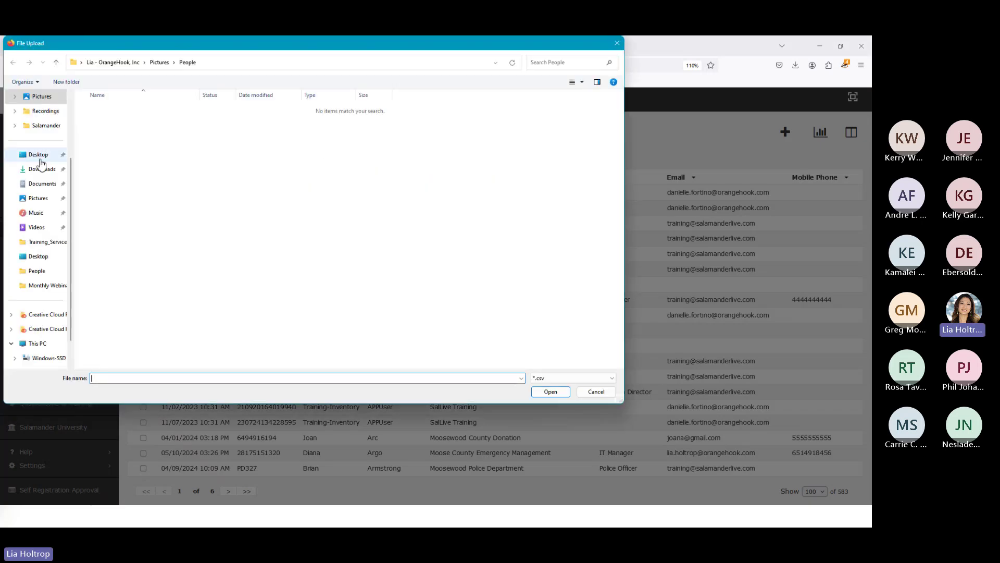
left_click(39, 155)
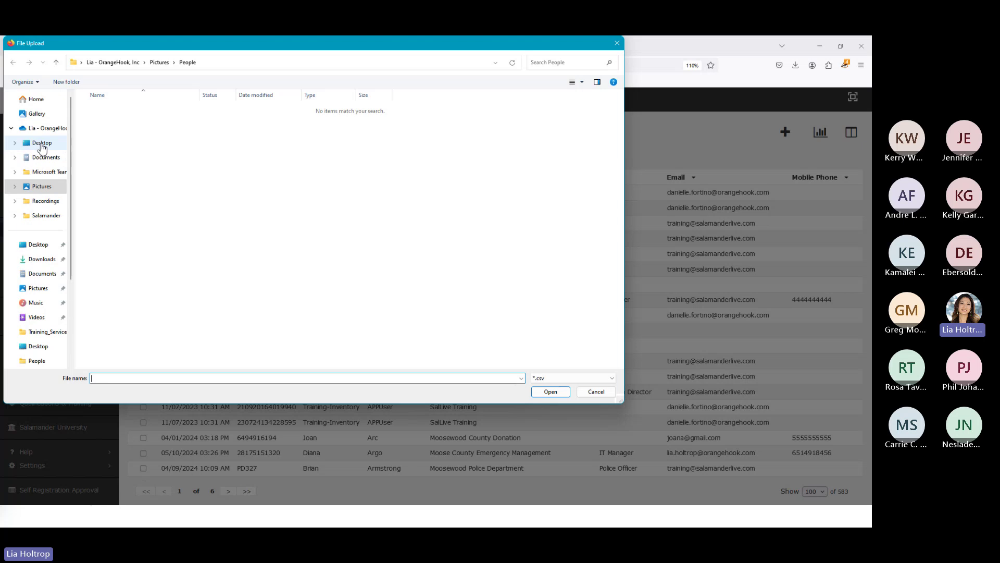
double_click(111, 125)
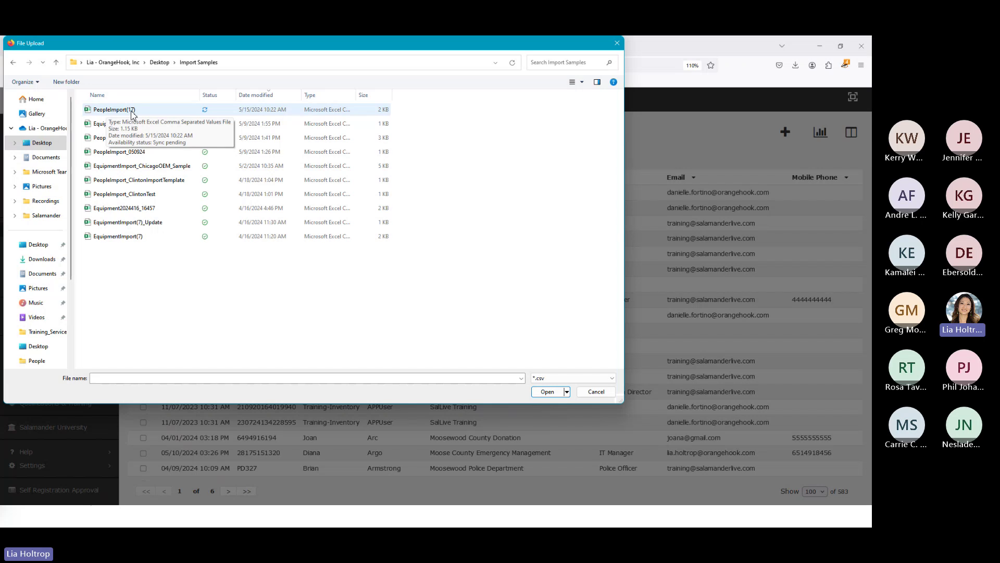
double_click(132, 109)
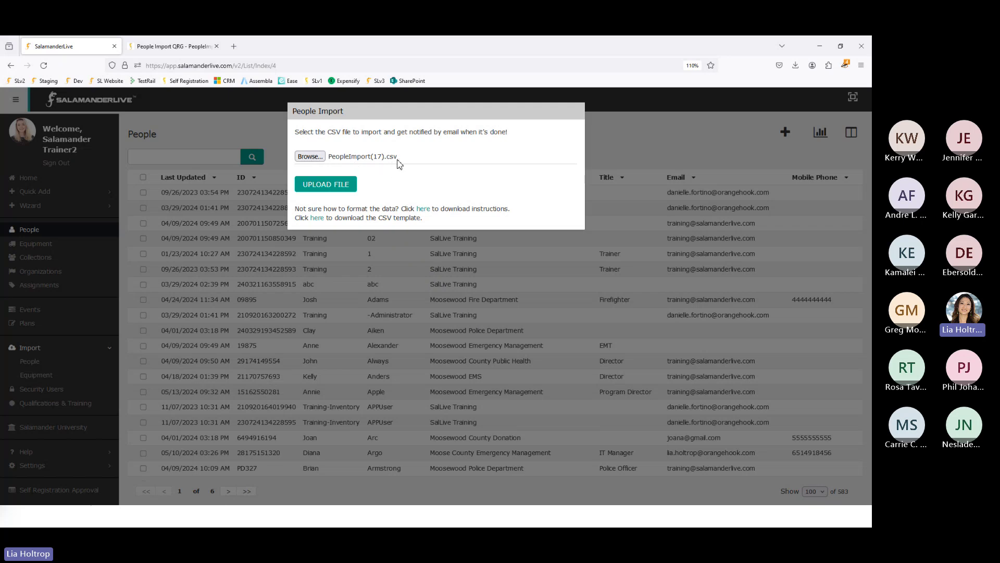
left_click(310, 156)
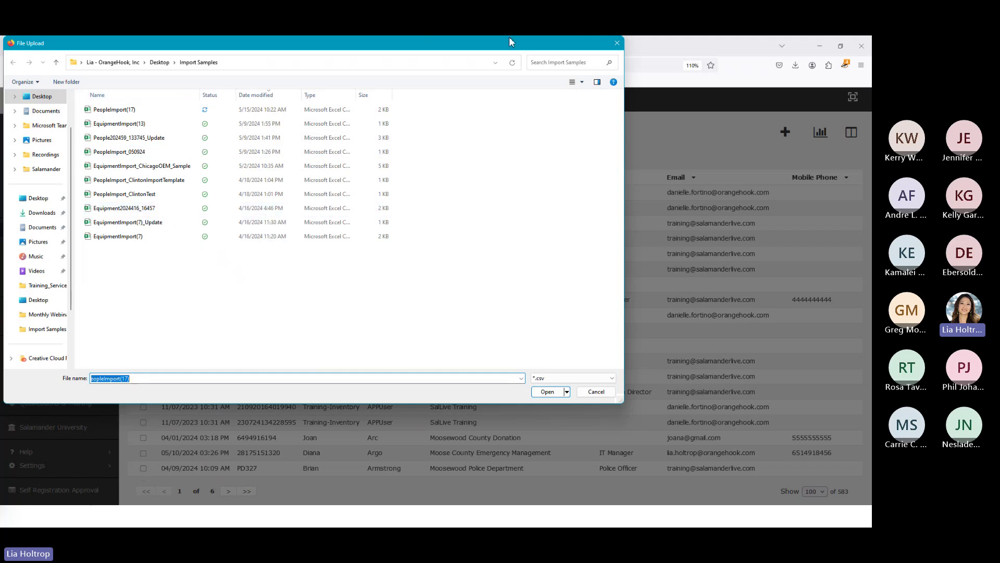
left_click(598, 392)
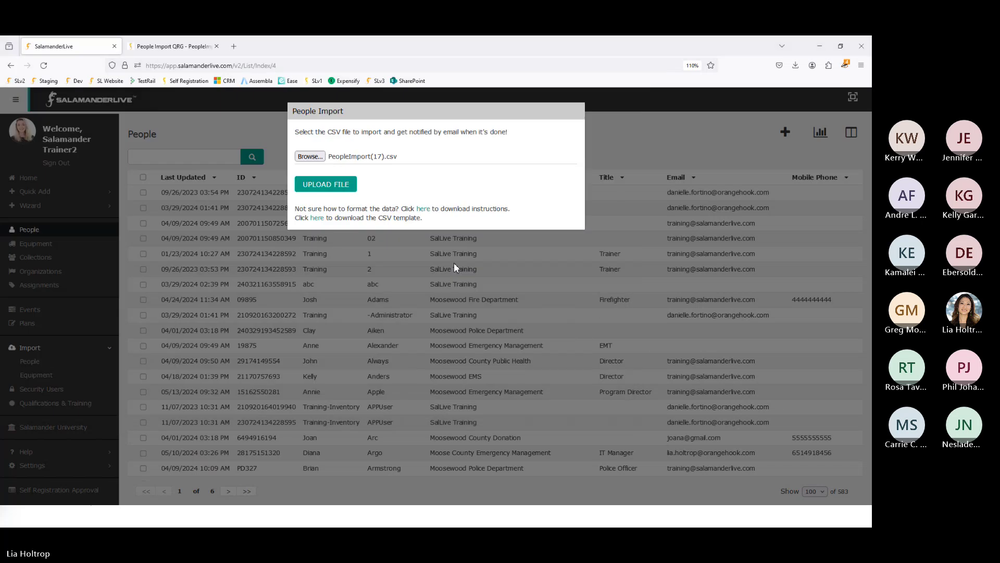
left_click(323, 185)
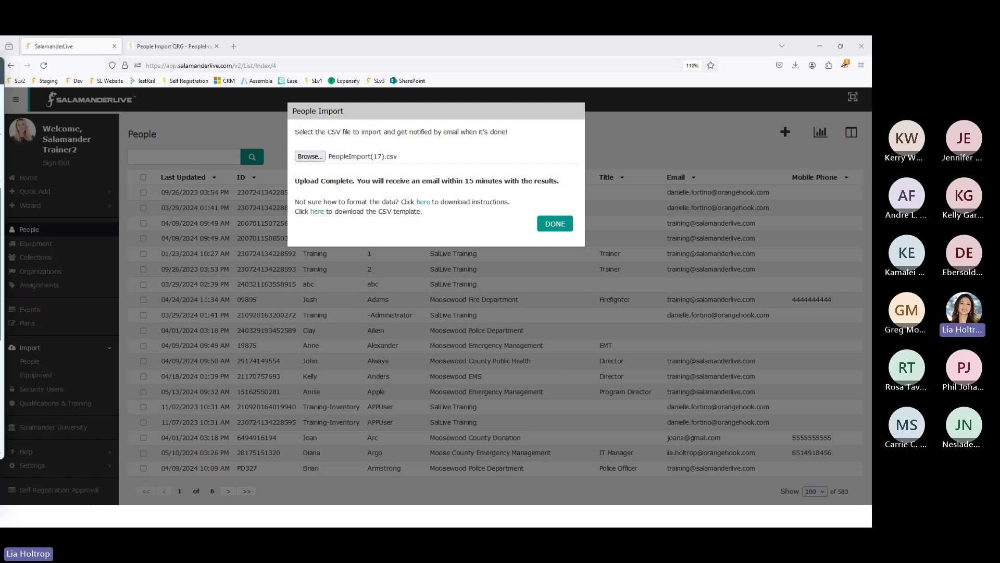
- Maximize the PeopleImport(17).csv report email and read its totals: 3 processed, 2 added, row 4 organization error
left_click_drag(1, 48, 338, 39)
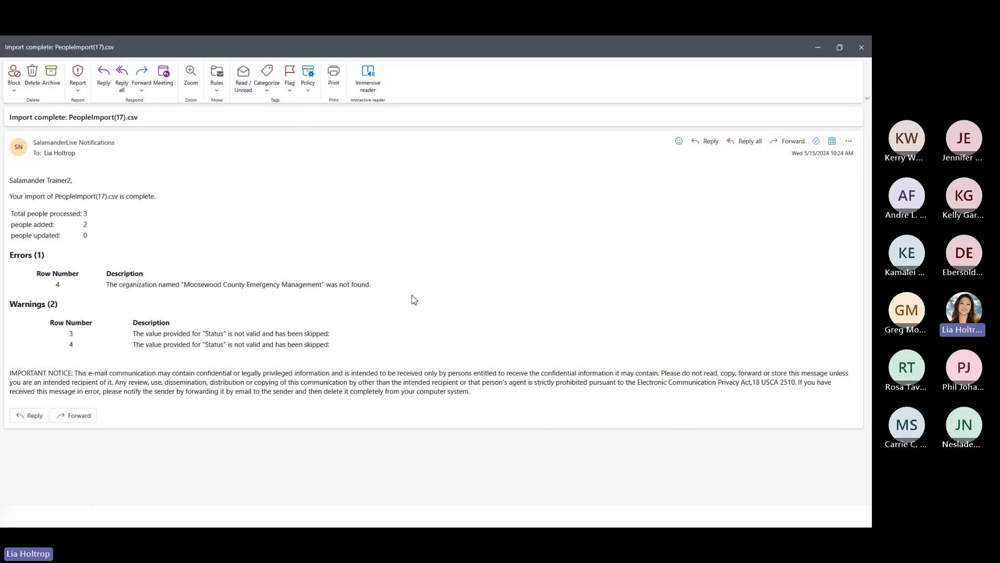
scroll(415, 305, "up", 4)
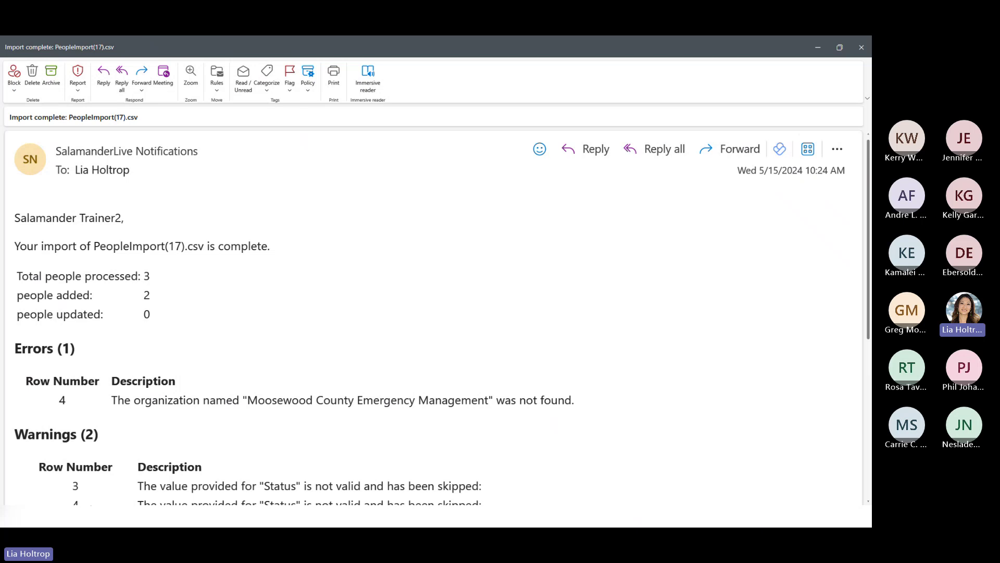
key("alt+Tab")
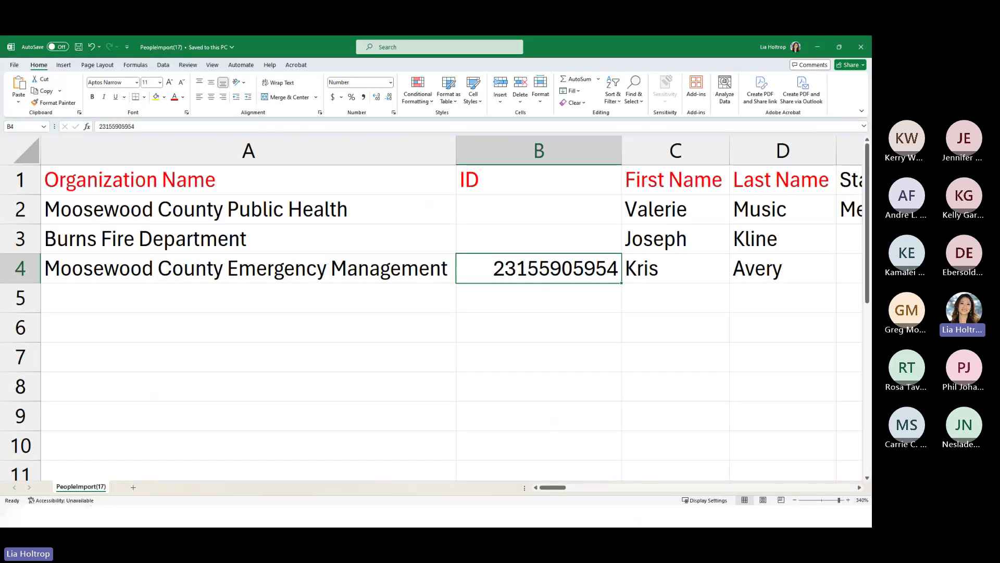
left_click(819, 48)
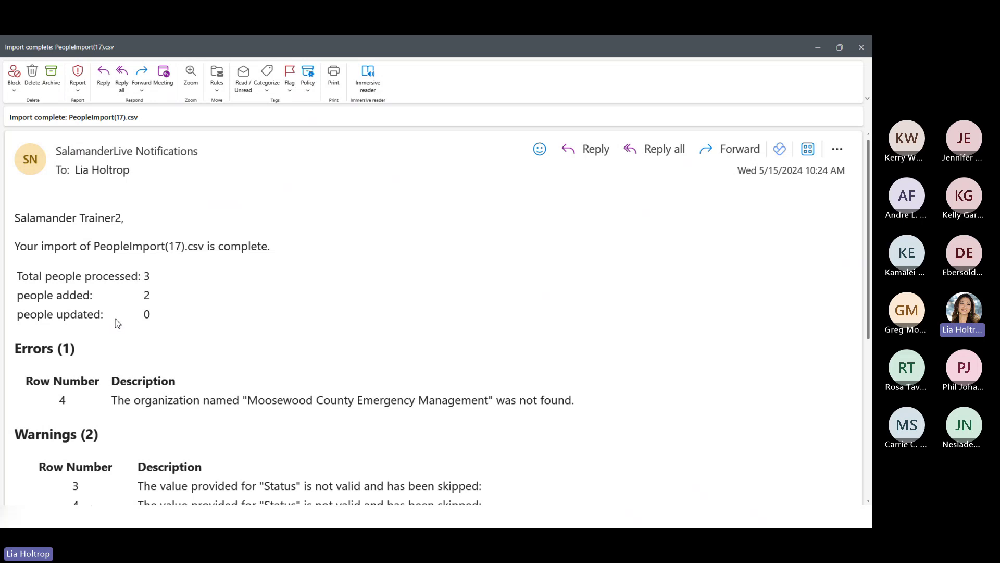
scroll(117, 324, "down", 3)
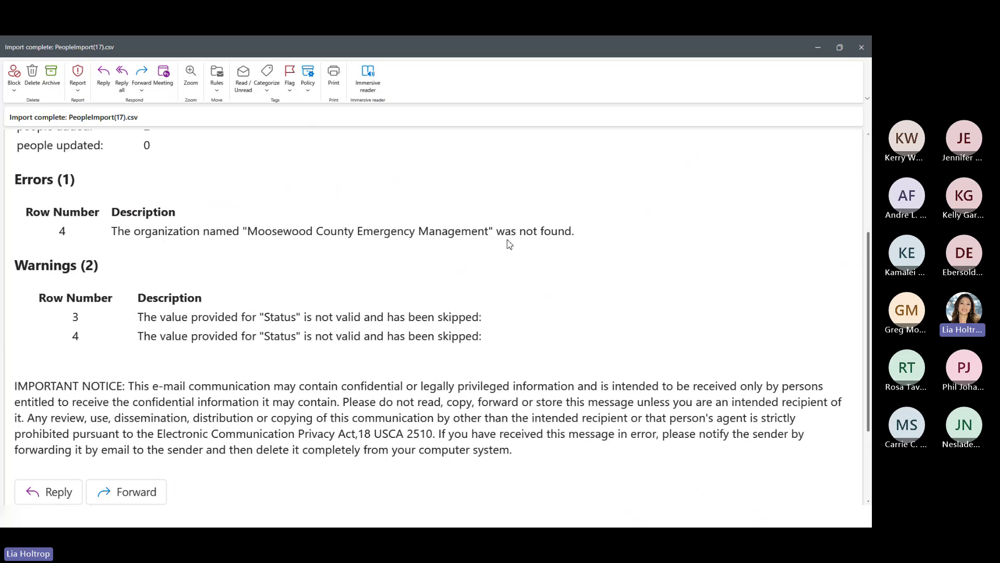
left_click(90, 515)
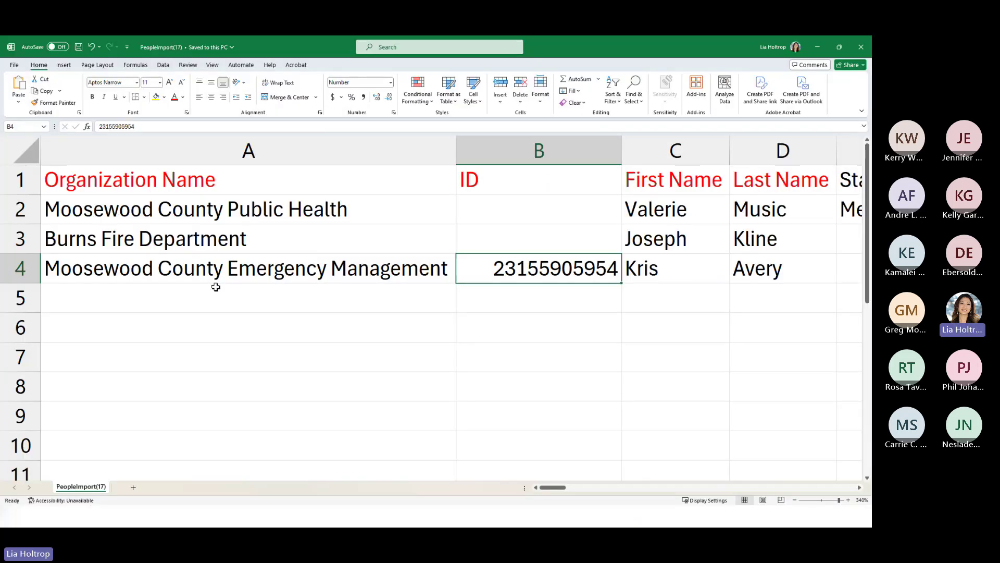
left_click(122, 271)
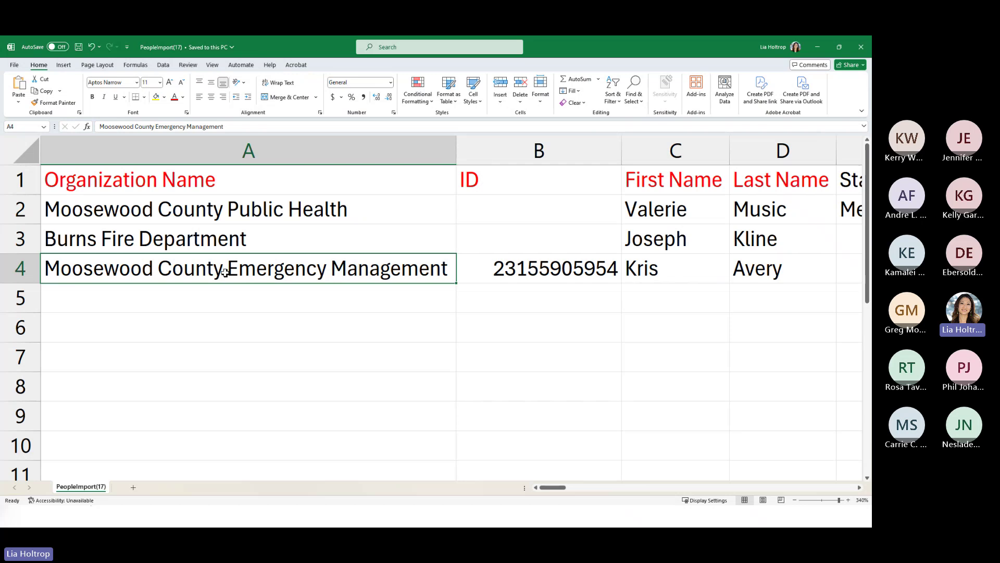
left_click(23, 269)
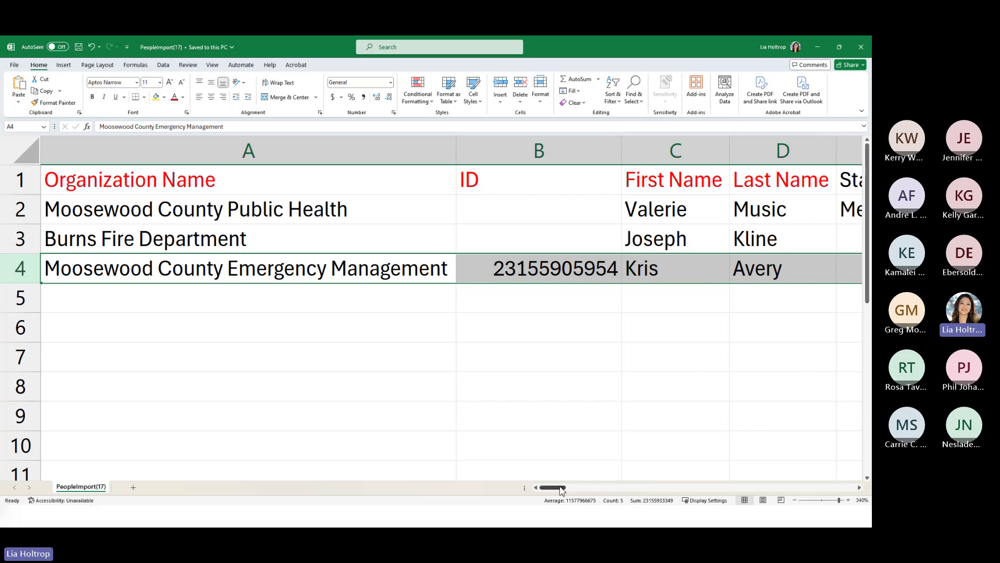
left_click_drag(561, 489, 532, 486)
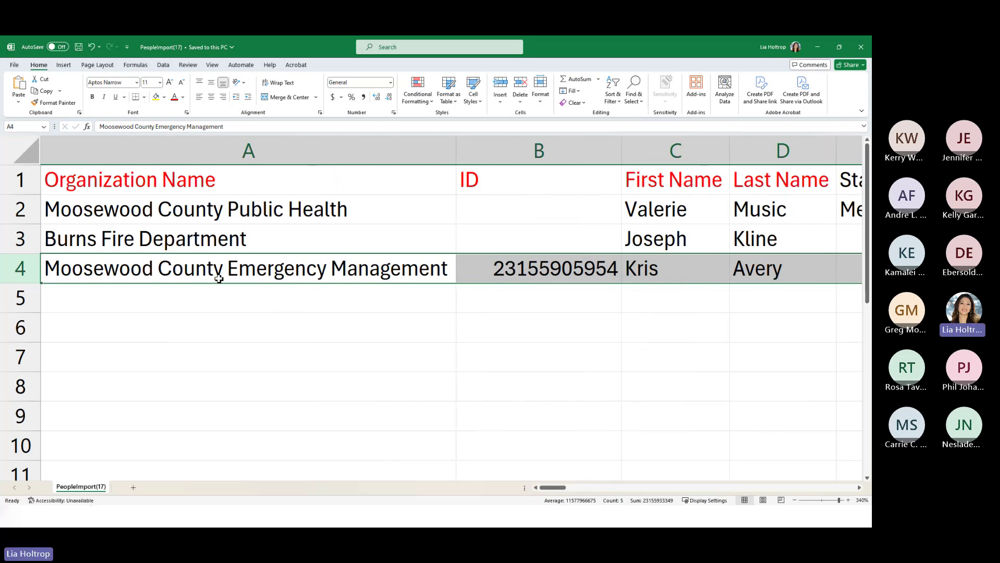
- Bring the import report email forward and scroll up to the 2 added, 1 error totals
left_click(818, 48)
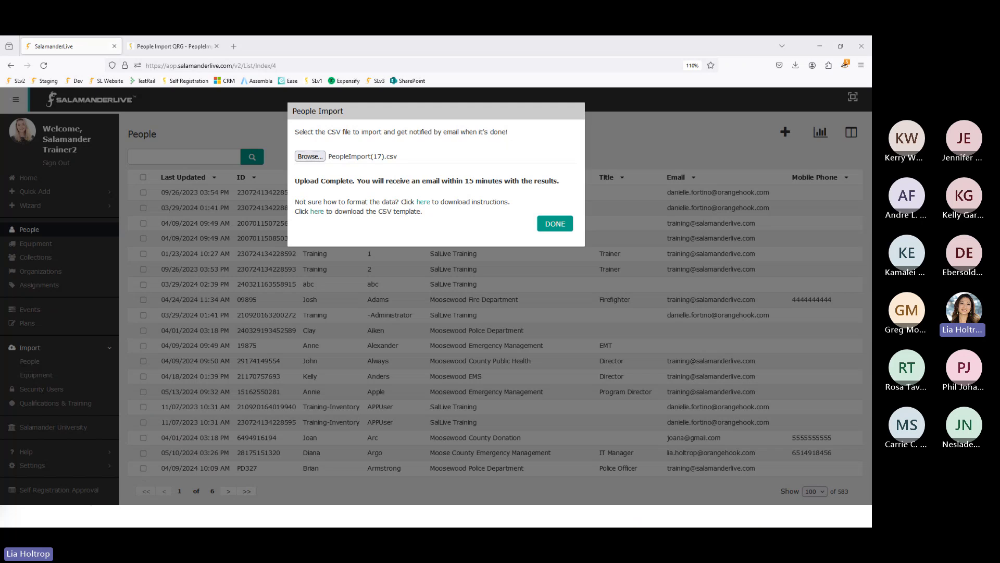
left_click(158, 516)
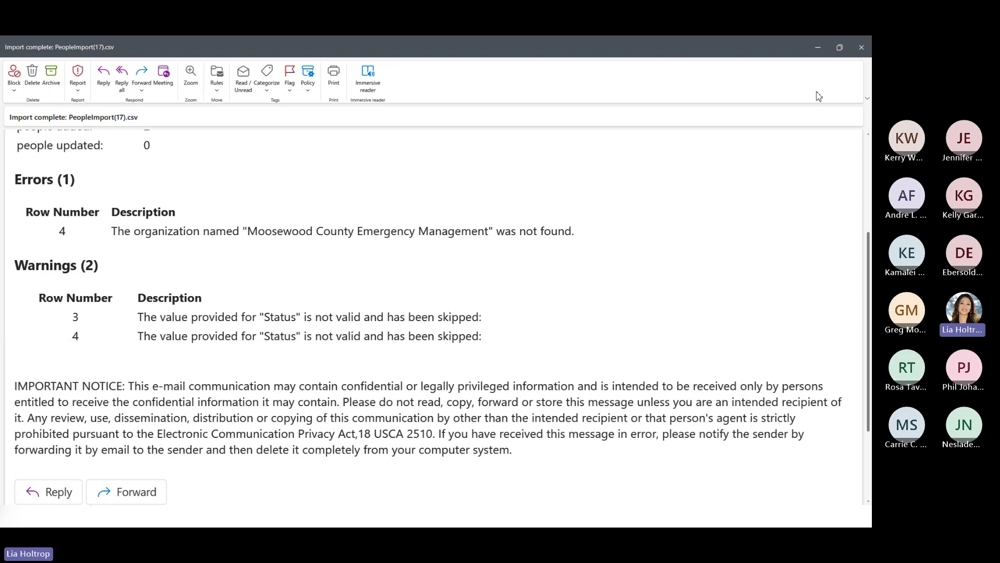
scroll(142, 342, "up", 3)
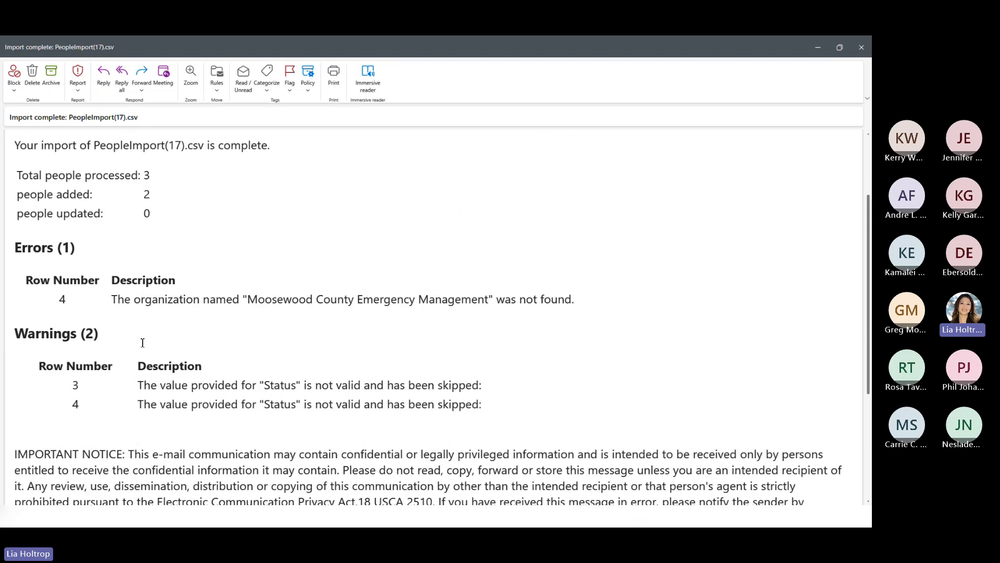
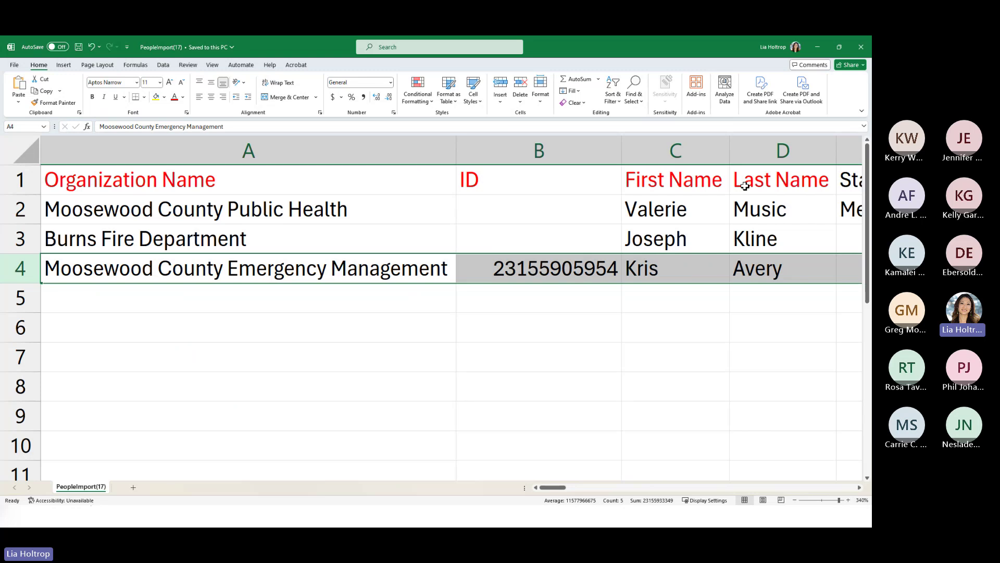
- Rename the First Name header to Name
left_click(672, 186)
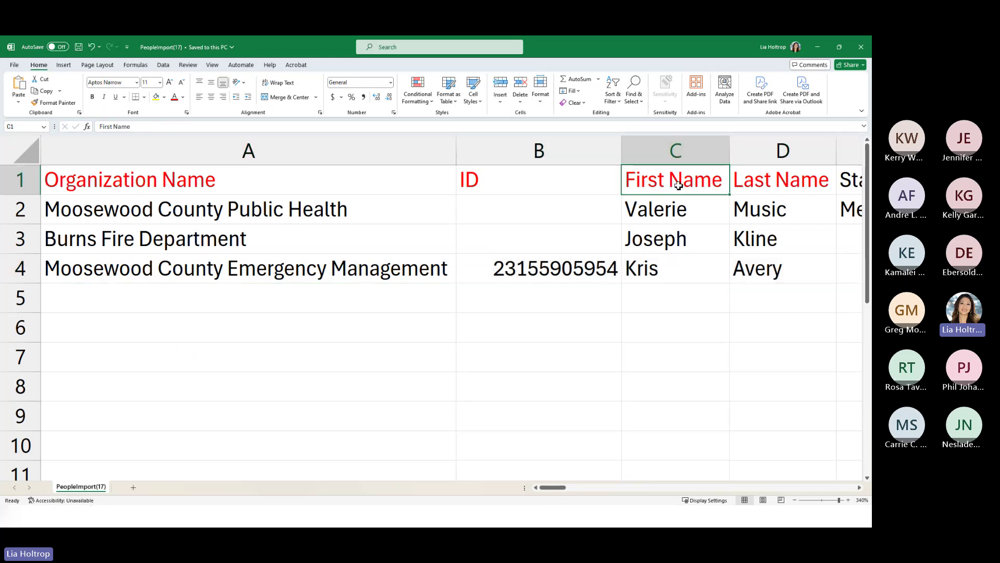
left_click(767, 182)
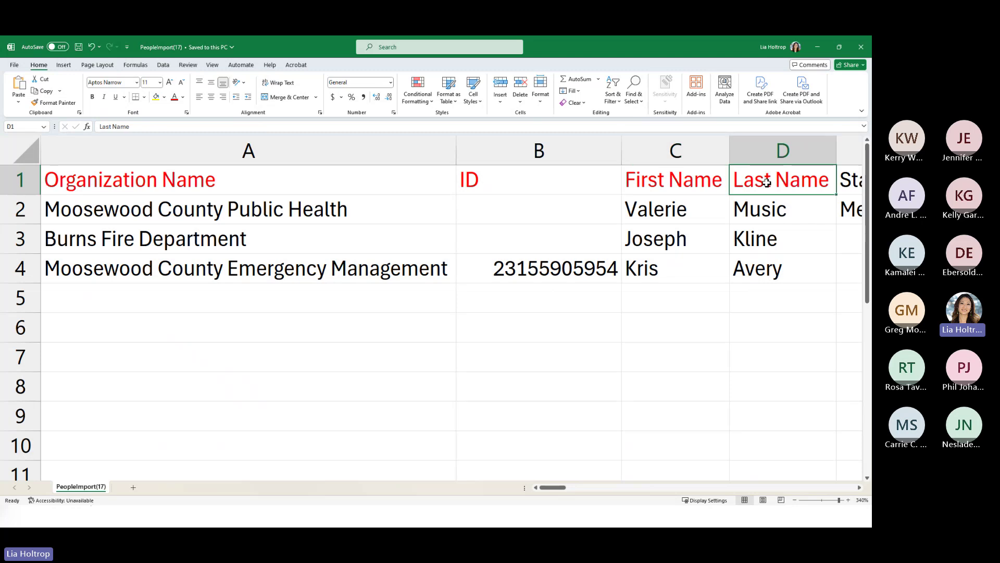
left_click(672, 183)
left_click(760, 183)
left_click(656, 181)
type("NME")
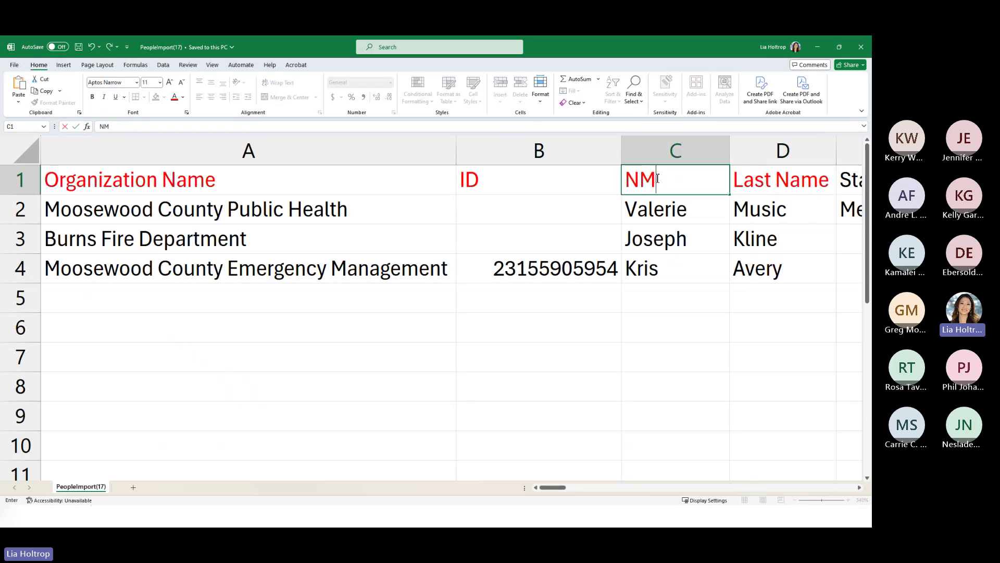
key("BackSpace")
key("BackSpace")
type("ame")
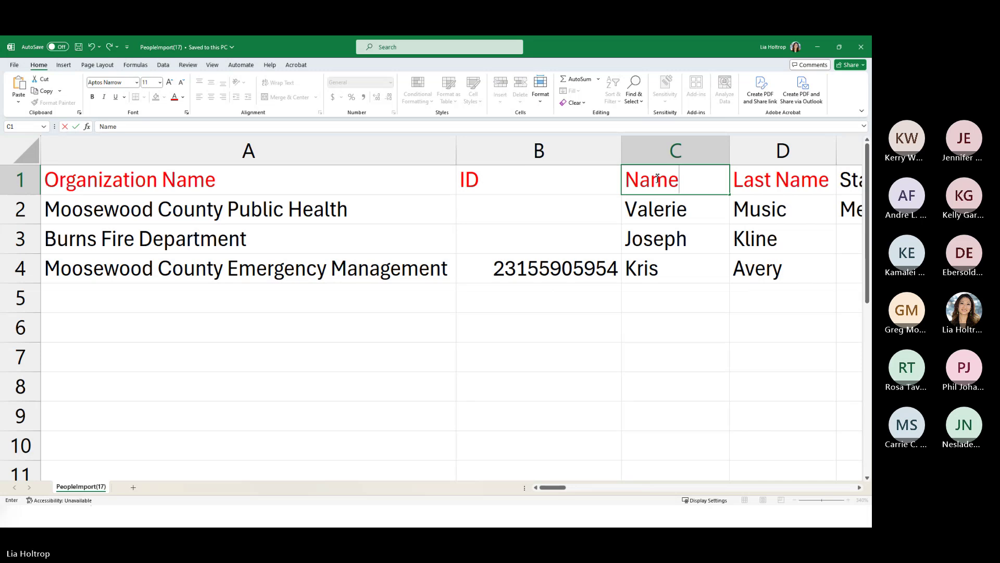
- Delete the Last Name column
left_click(743, 150)
right_click(753, 154)
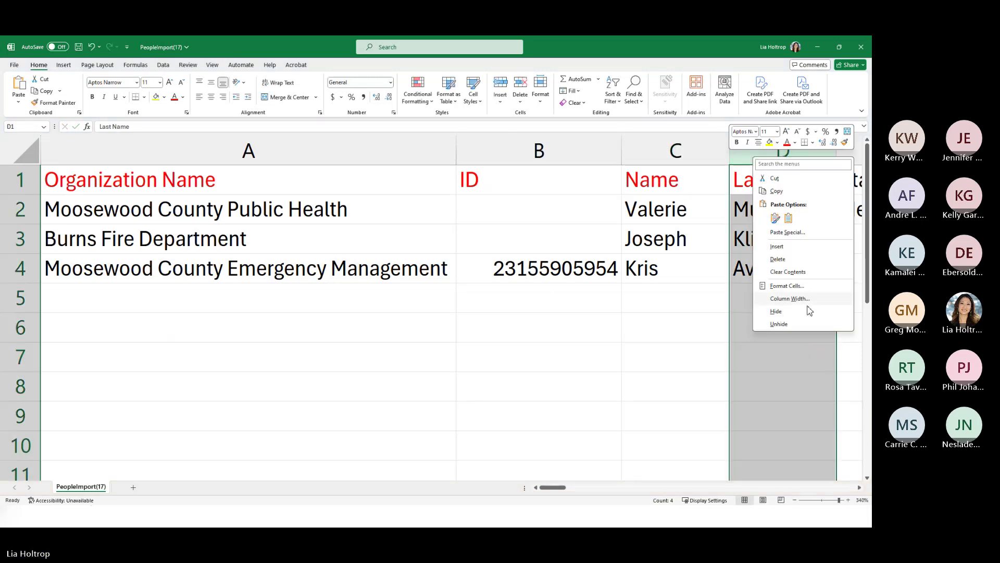
left_click(778, 258)
- Append the person's surname to the first Name cell and widen the Name column to fit
double_click(699, 215)
type("Music")
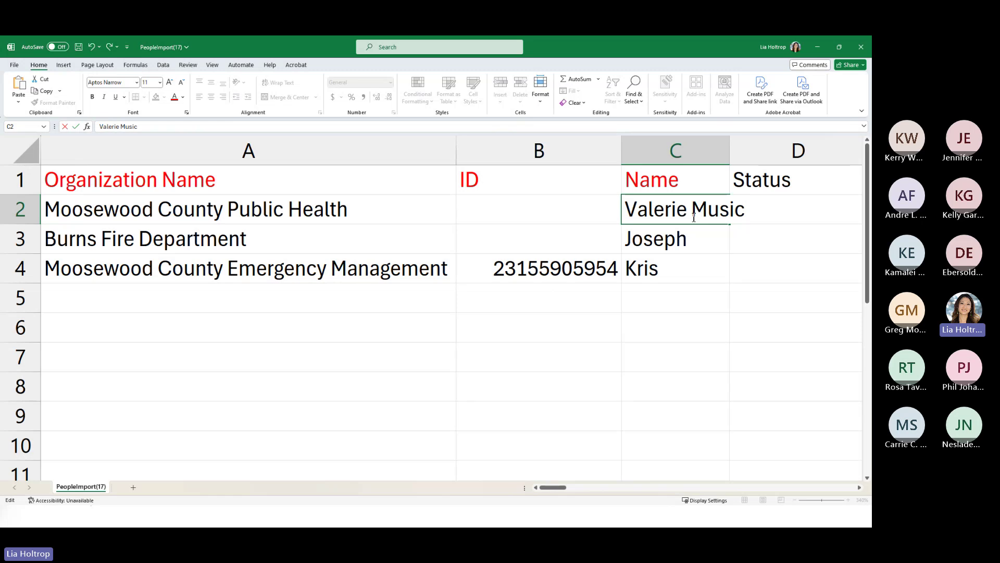
left_click(734, 152)
left_click_drag(730, 152, 765, 153)
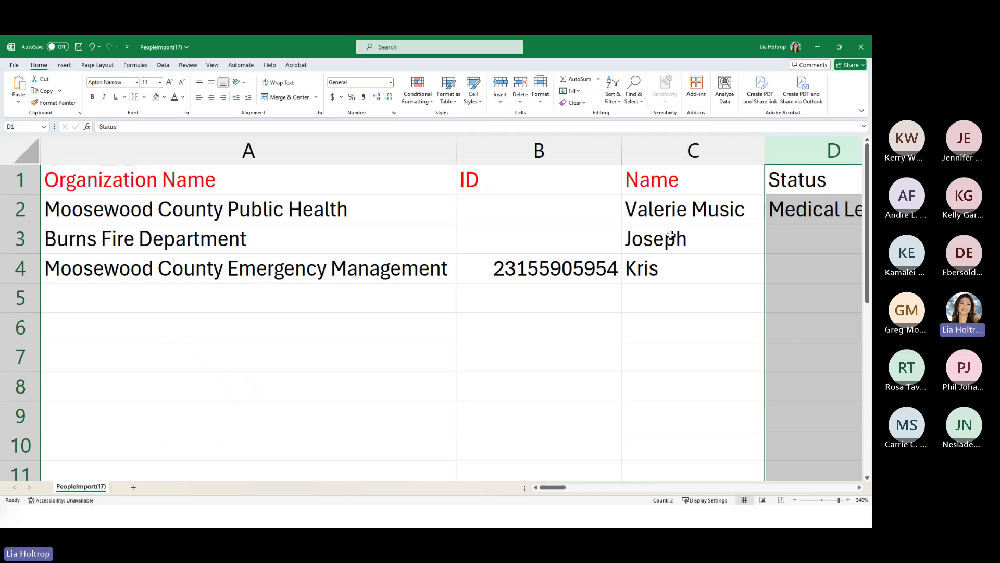
left_click(682, 211)
left_click(672, 180)
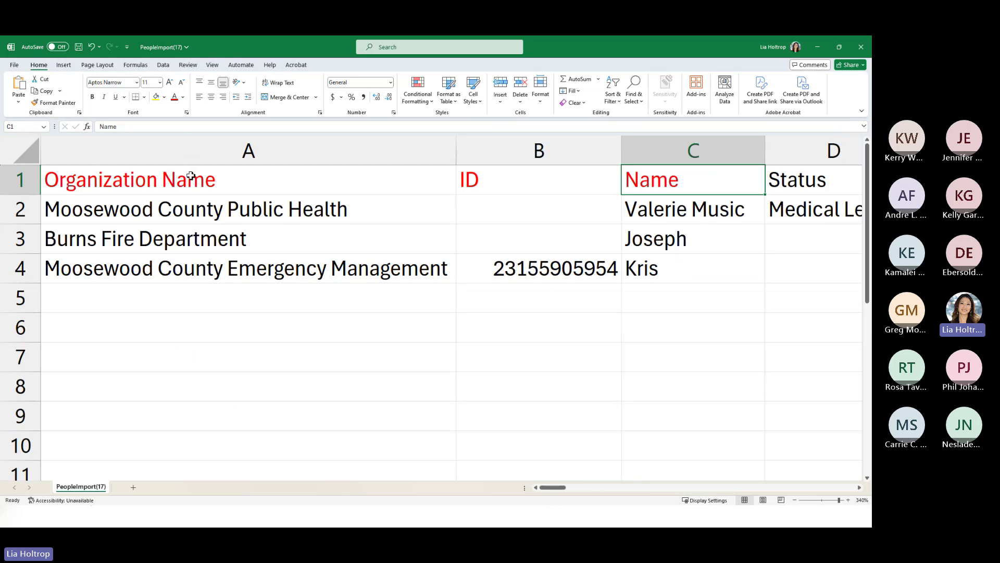
- Shorten the Organization Name header to Organization
double_click(162, 179)
left_click_drag(162, 179, 226, 180)
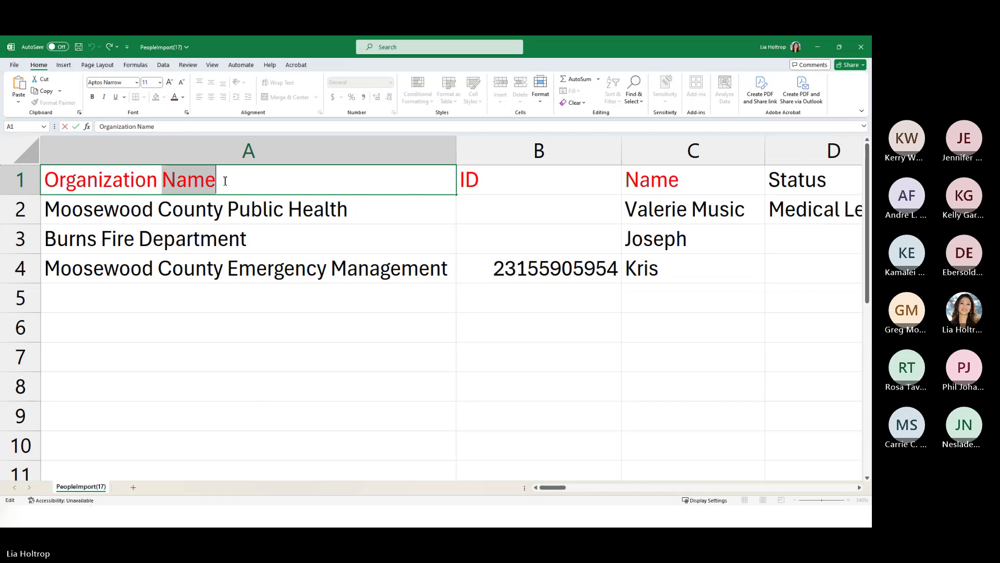
key("BackSpace")
left_click(241, 350)
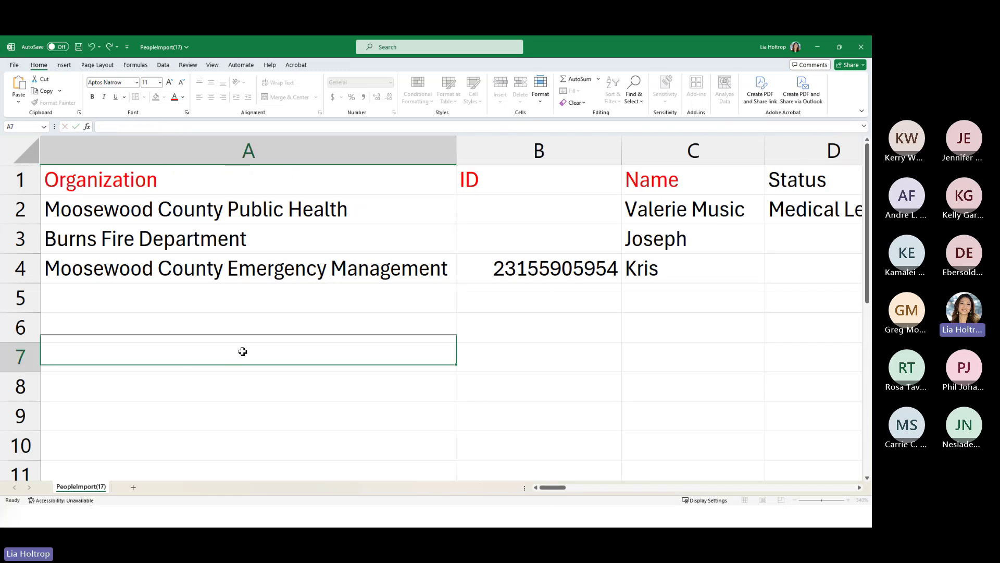
left_click(180, 188)
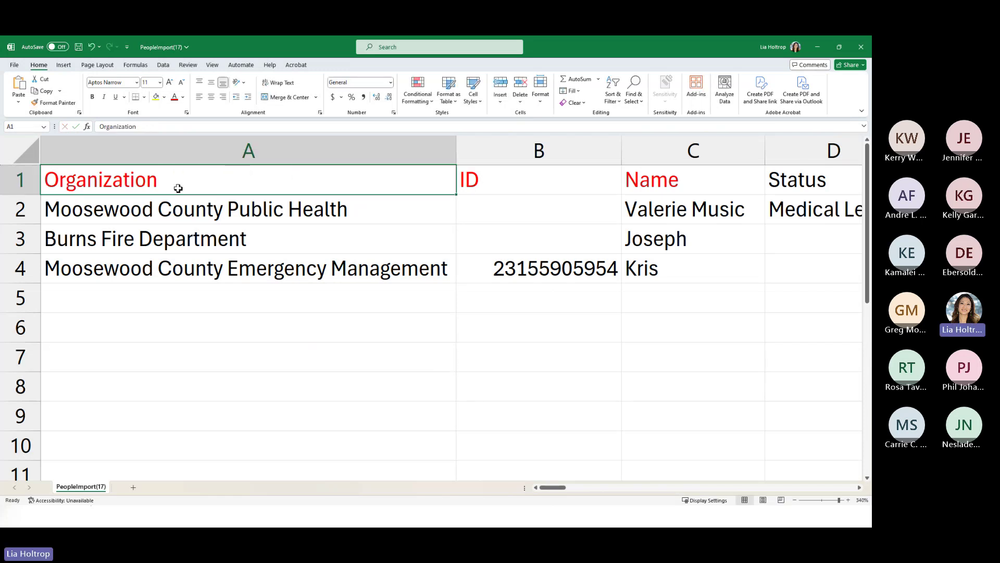
right_click(230, 153)
- Delete the Organization column so ID leads, then close the browser's People Import dialog
left_click(258, 257)
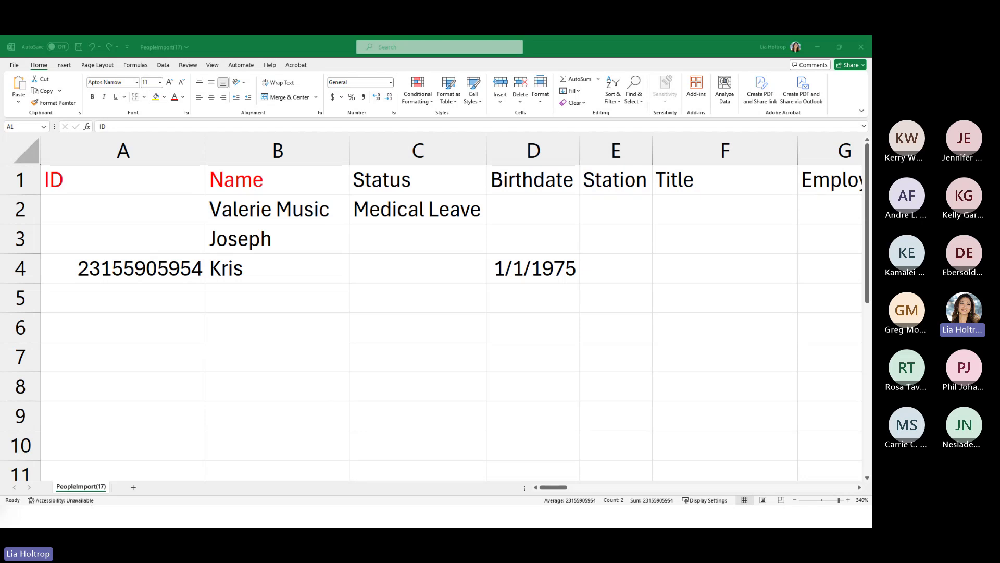
key("alt+Tab")
left_click(561, 226)
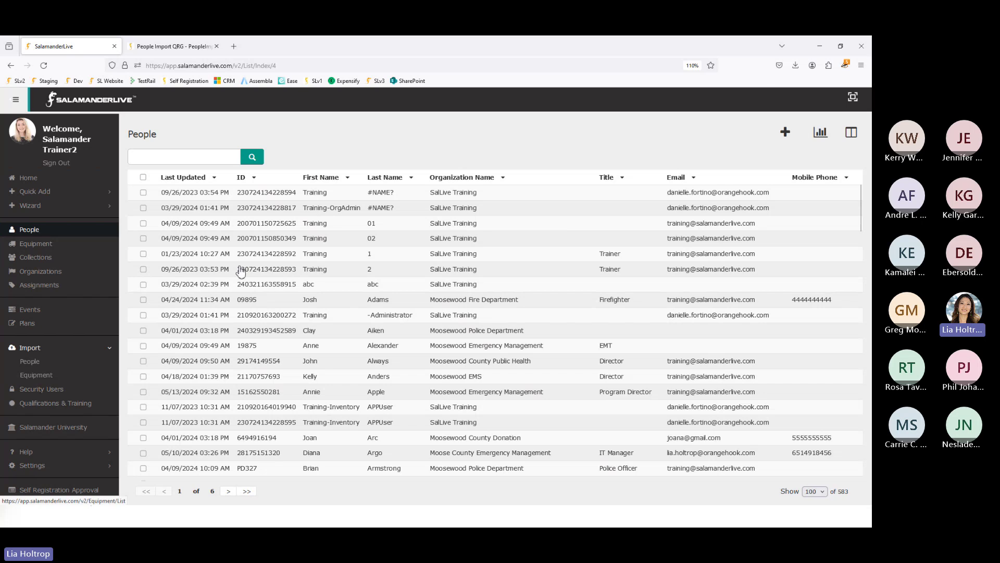
- Open a person's profile and expand Qualifications & Training to show the Tier-1 Federal / National ESF categories
left_click(384, 348)
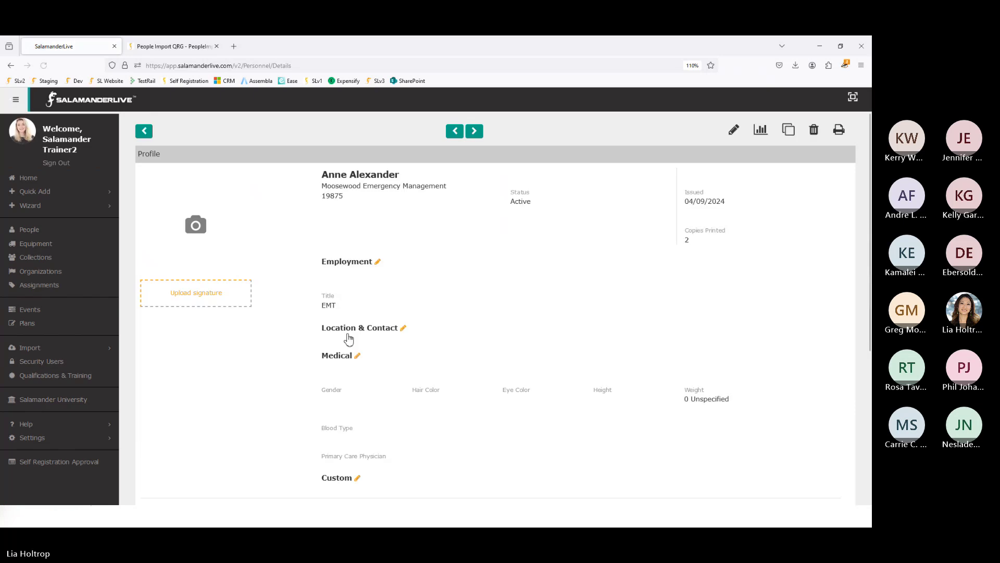
scroll(329, 333, "down", 3)
scroll(329, 334, "down", 5)
left_click(250, 338)
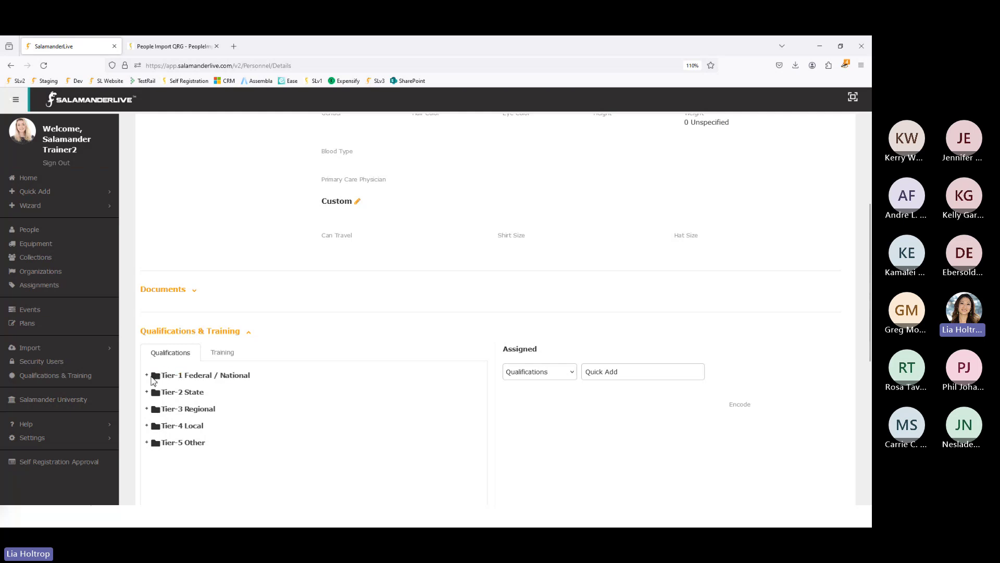
left_click(146, 375)
scroll(217, 396, "down", 1)
scroll(216, 396, "down", 1)
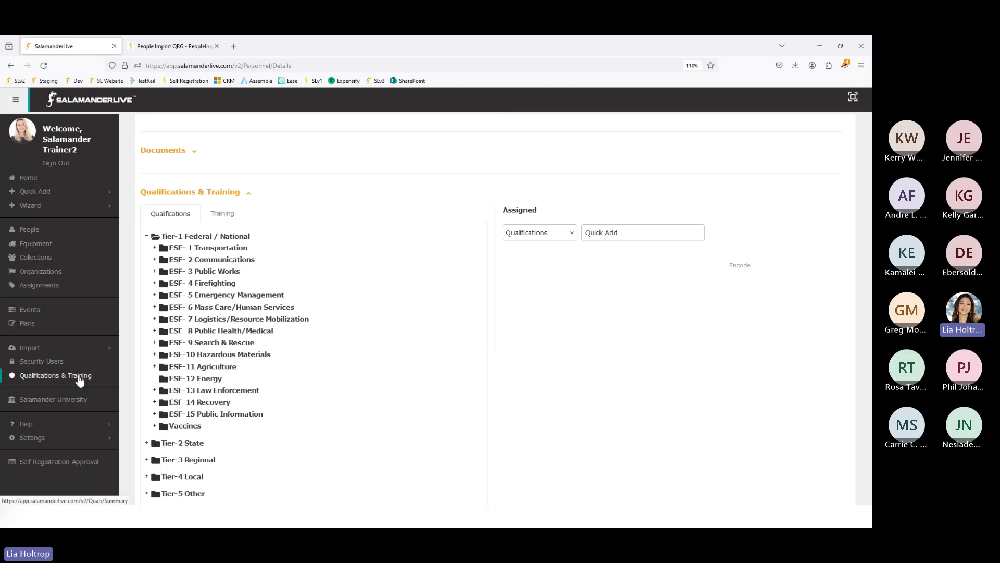
scroll(190, 458, "down", 3)
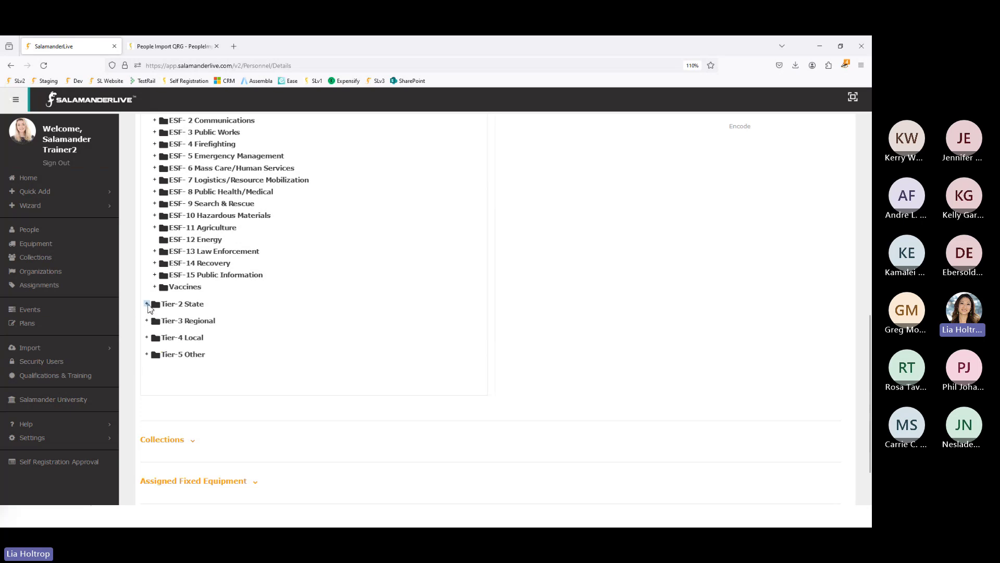
scroll(302, 341, "up", 3)
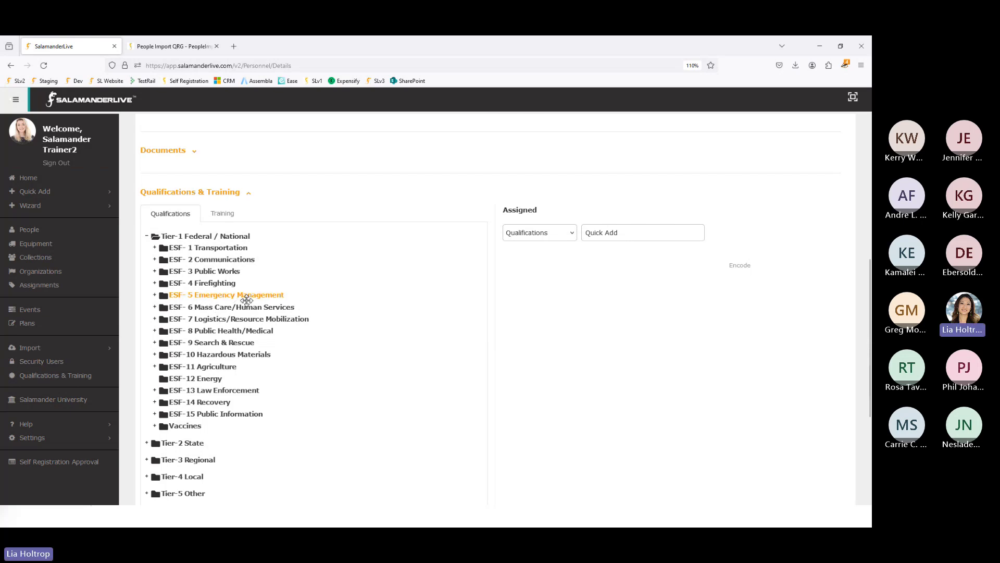
- Filter the People list's Organization Name to Moosewood County Public Health, leaving 22 records
left_click(29, 231)
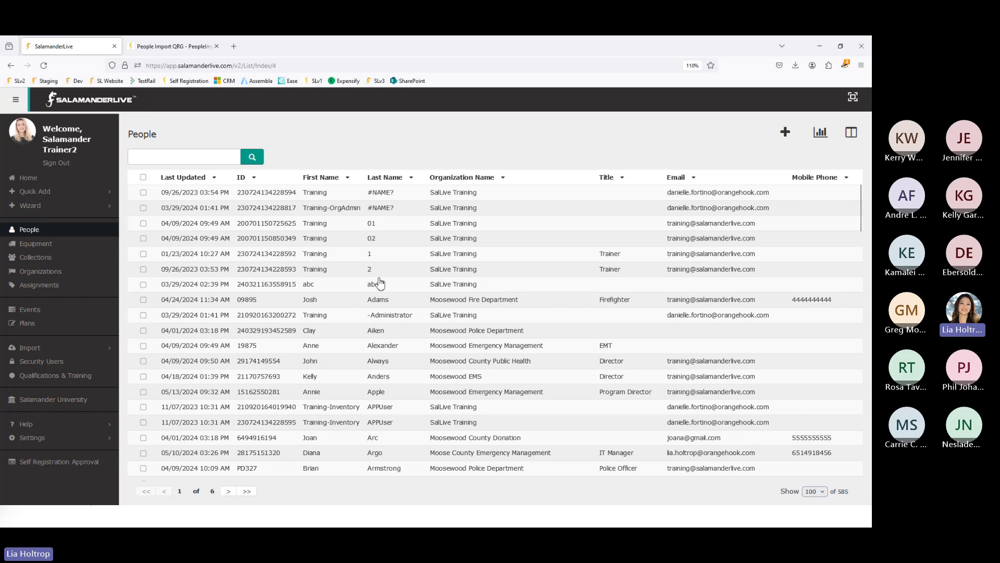
left_click(477, 180)
left_click(583, 256)
type("mo")
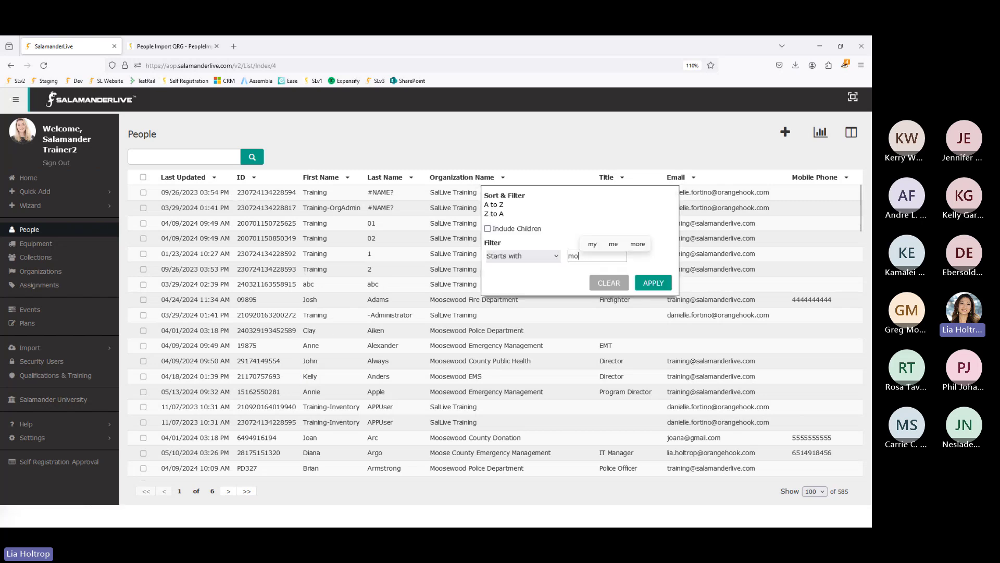
type("ose")
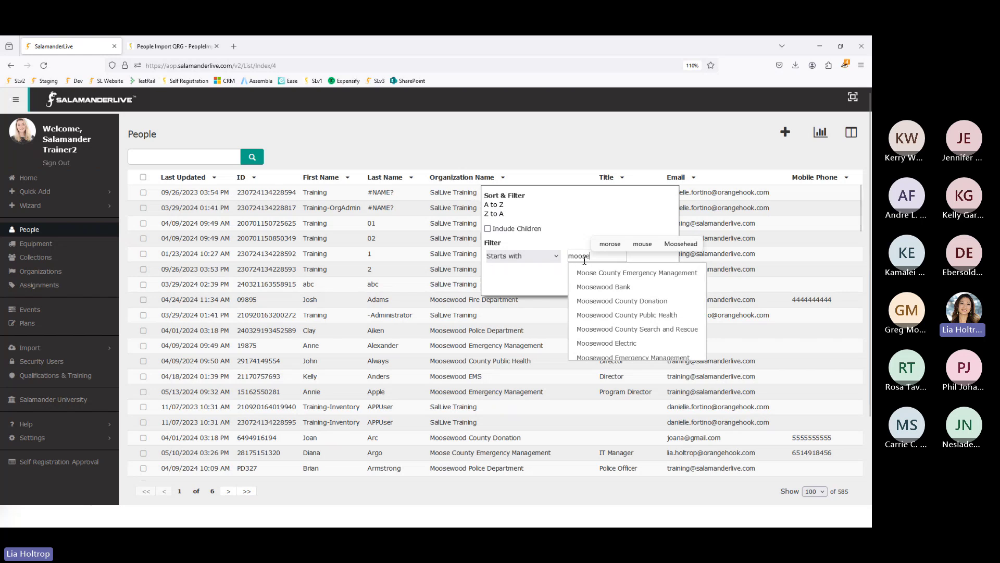
left_click(672, 316)
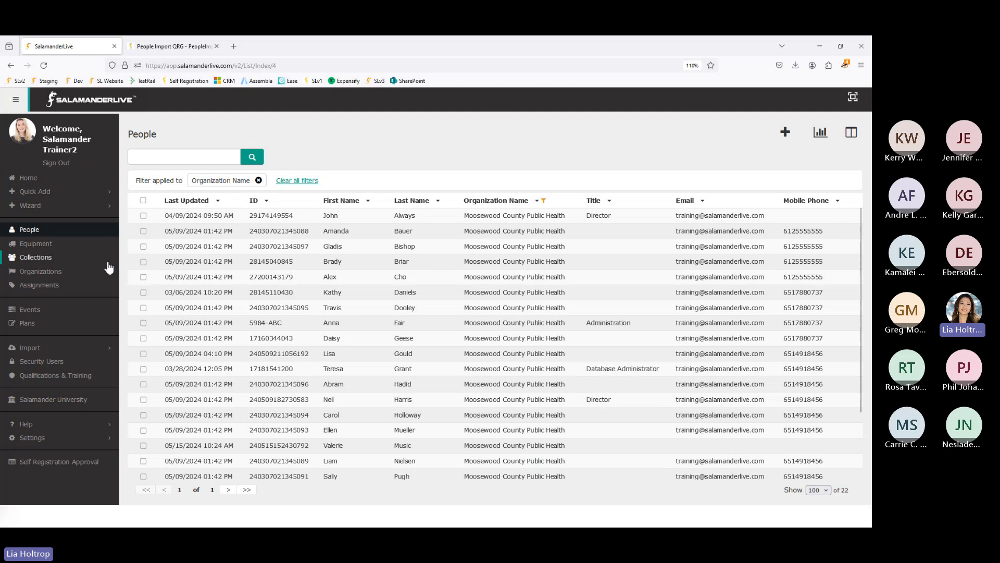
- Select four Moosewood County Public Health people in the list
left_click(143, 232)
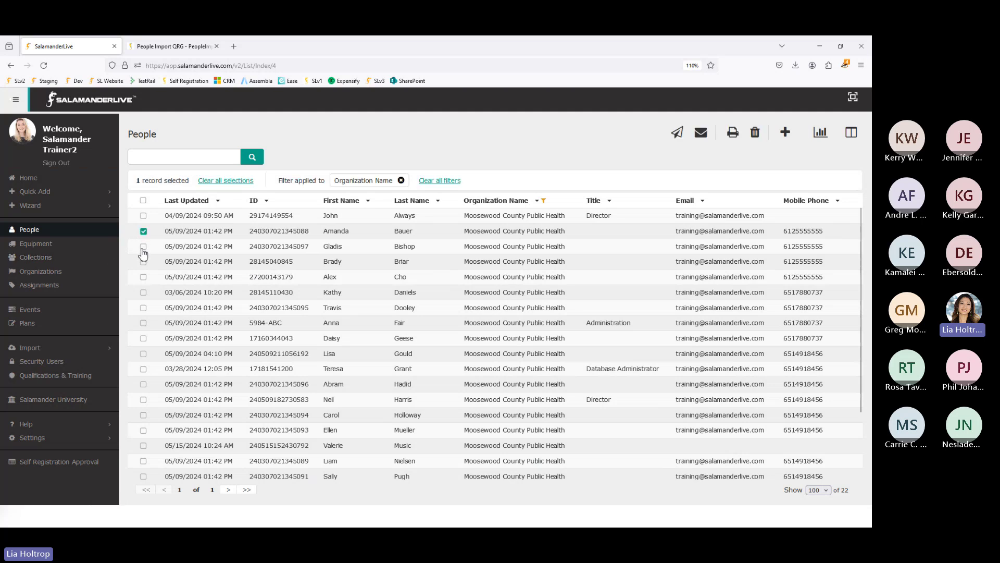
left_click(144, 247)
left_click(144, 261)
left_click(143, 277)
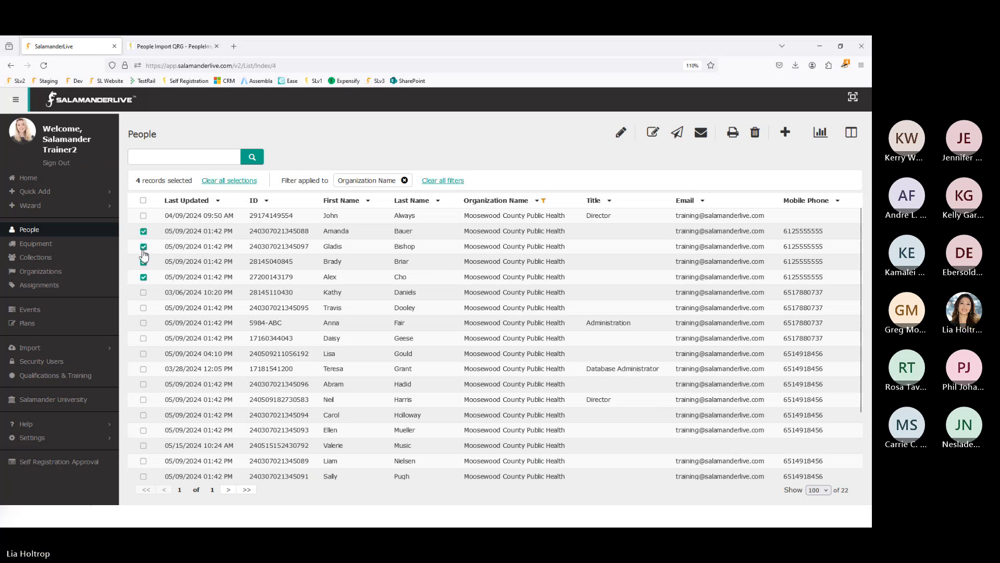
left_click(144, 277)
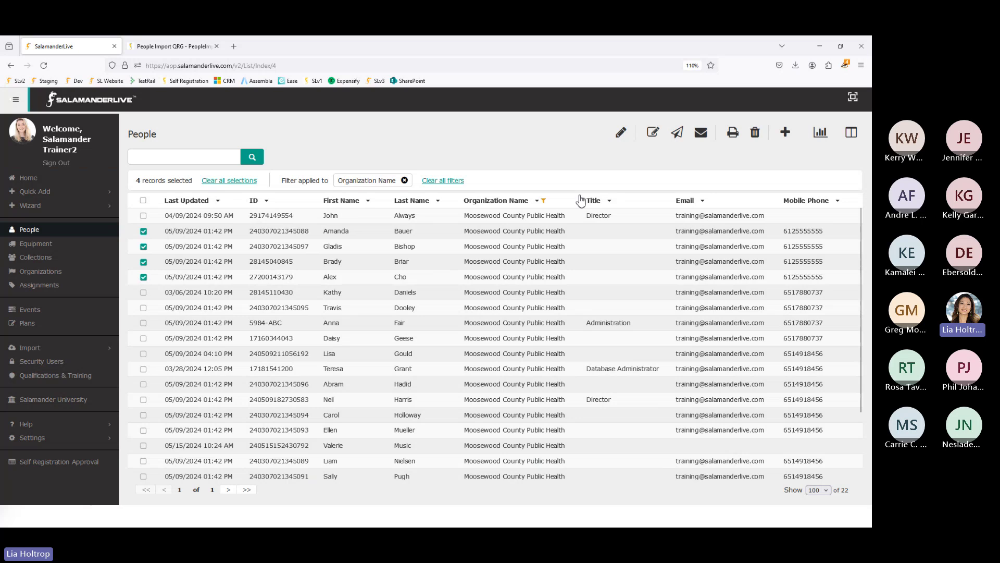
- Bulk-edit the selected people's Standard Rate to 35.00 and save
left_click(621, 133)
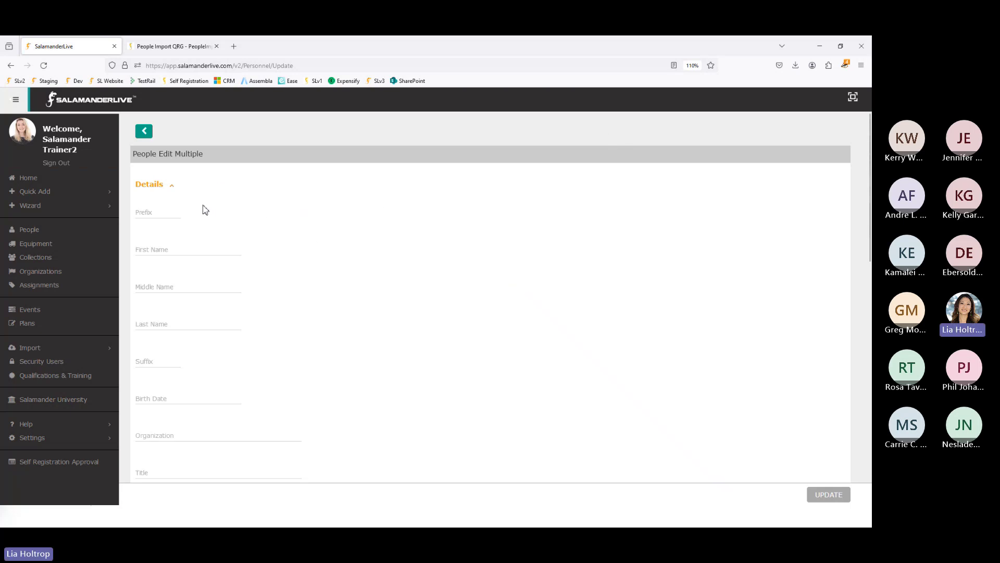
scroll(210, 373, "down", 2)
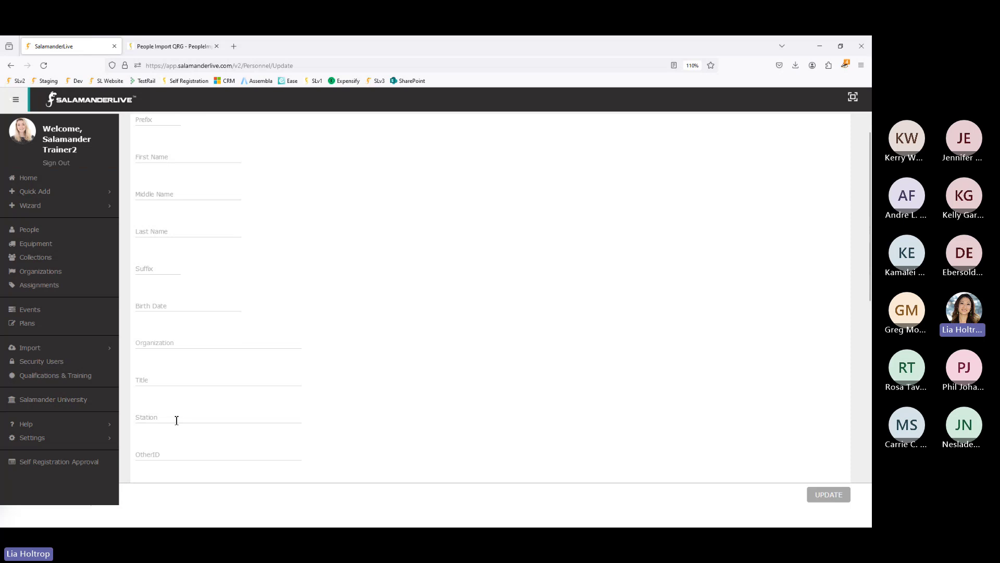
scroll(177, 419, "down", 3)
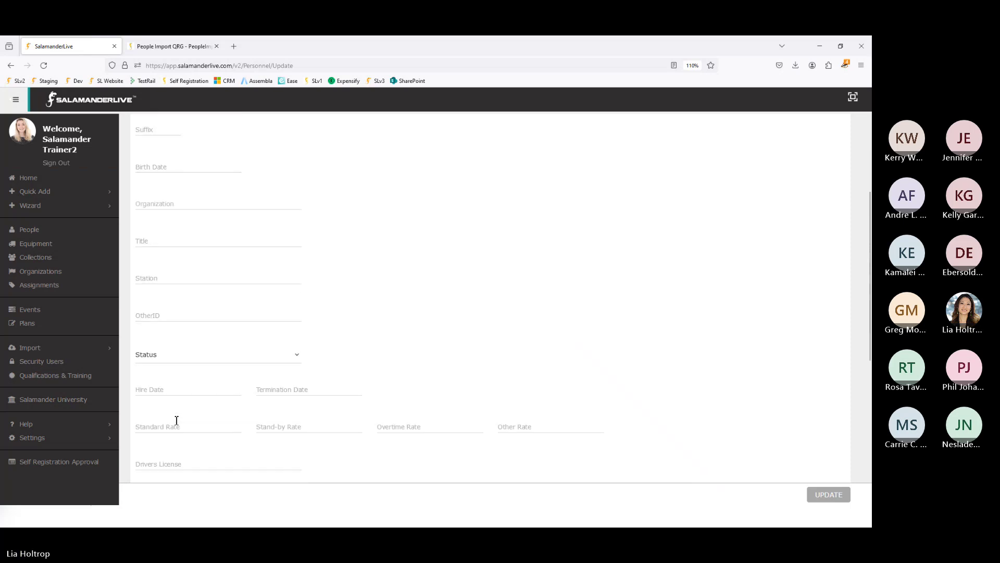
scroll(176, 420, "down", 2)
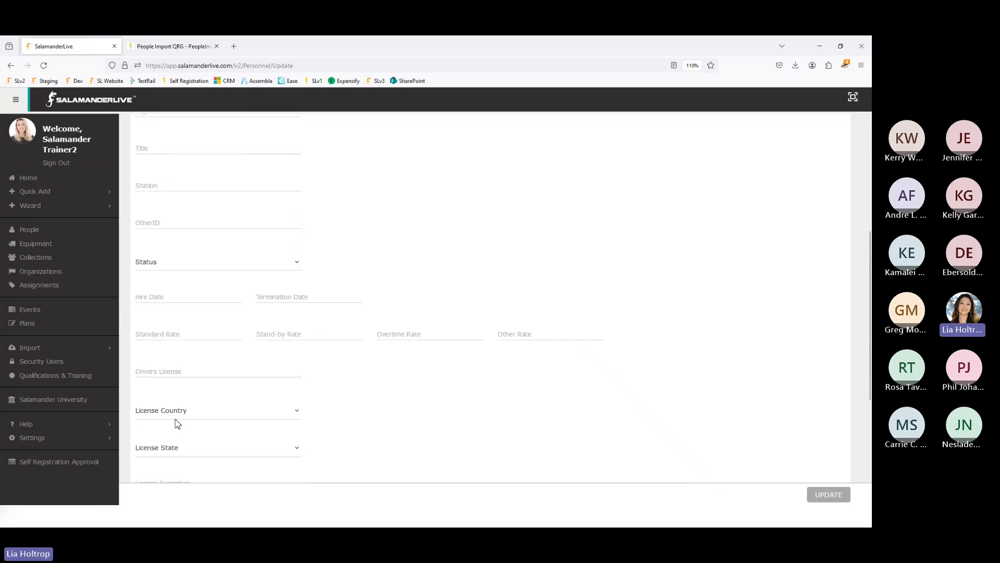
left_click(158, 331)
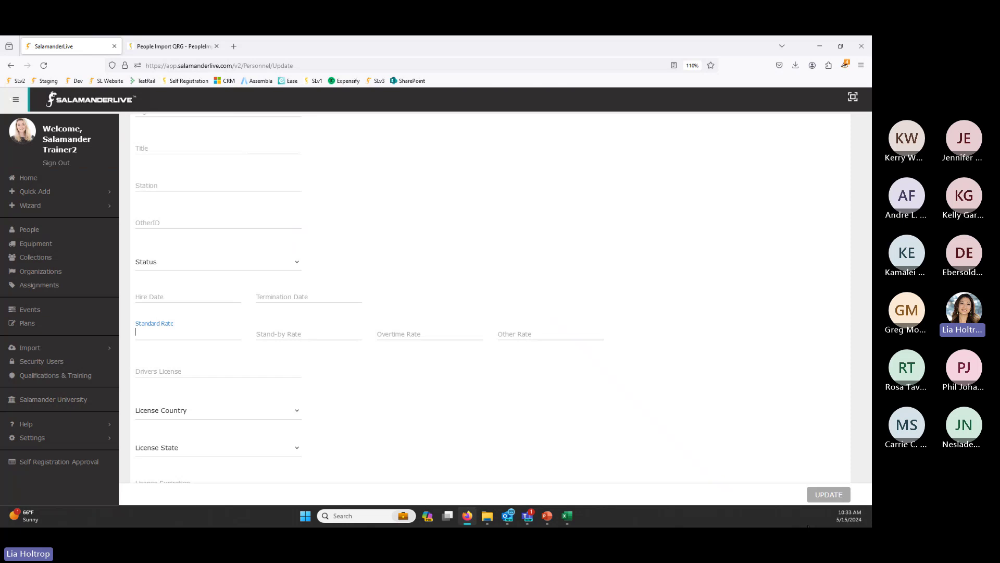
type("35.00")
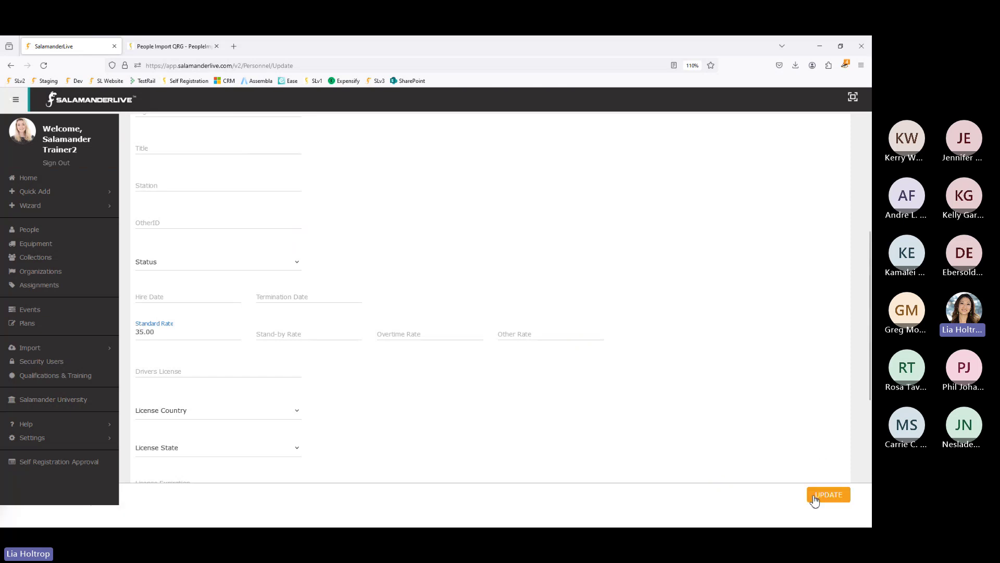
left_click(815, 496)
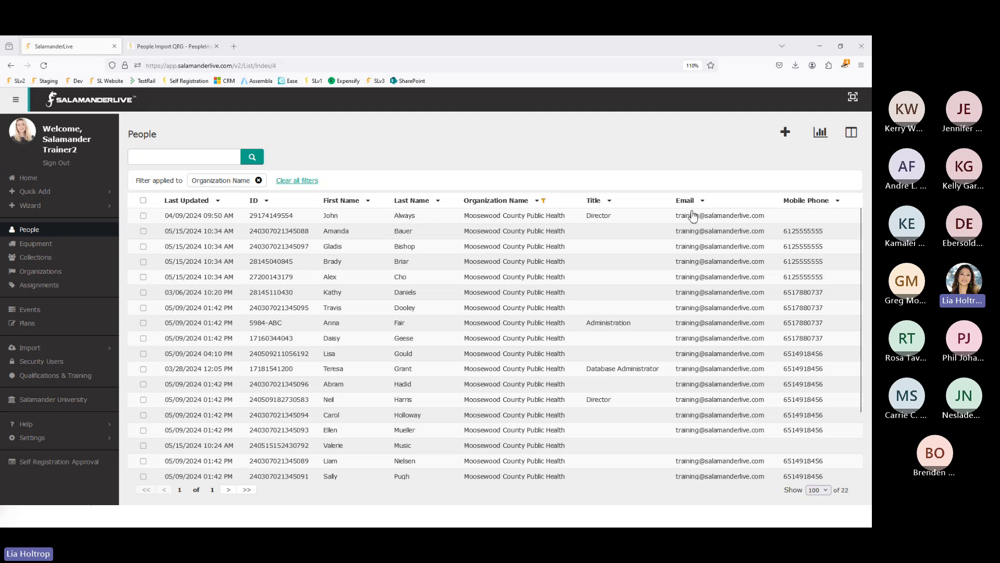
- Add Standard Rate to the People list's visible columns
left_click(854, 138)
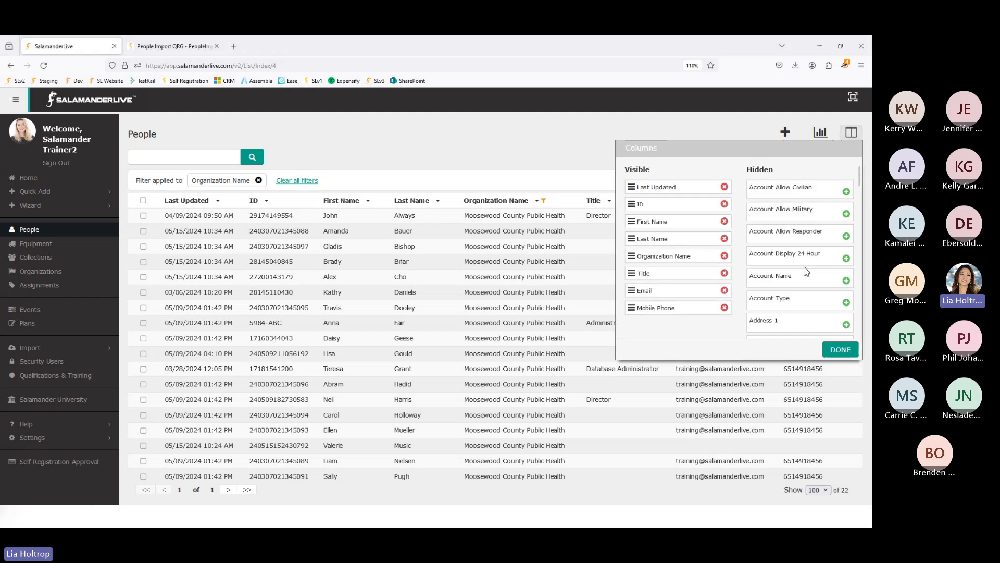
scroll(805, 269, "down", 5)
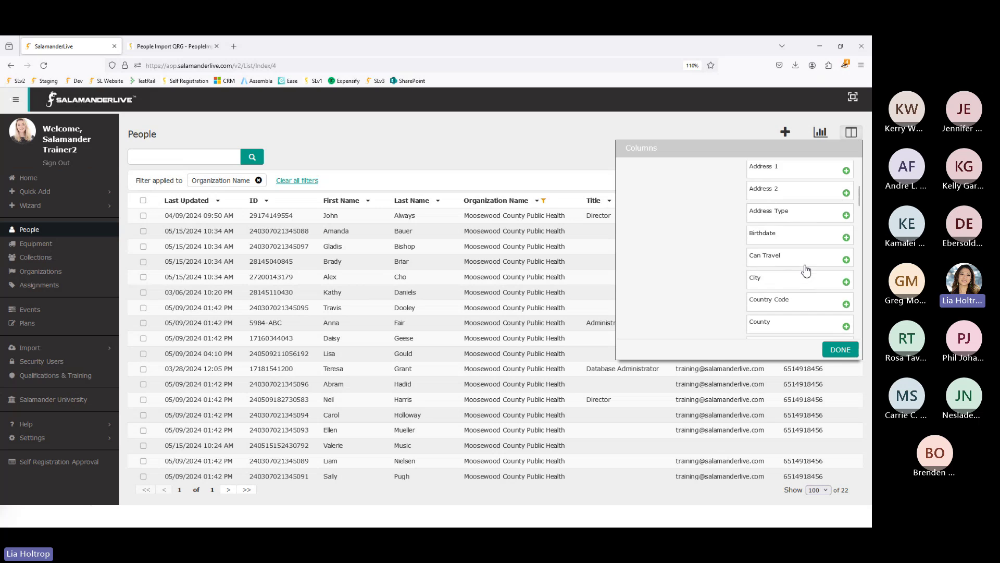
scroll(806, 270, "down", 5)
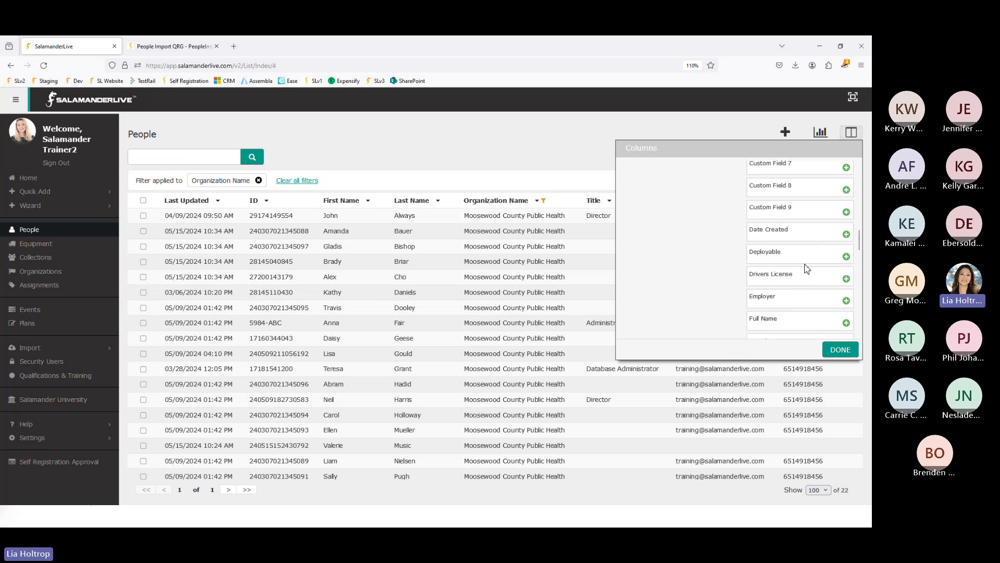
scroll(807, 269, "down", 5)
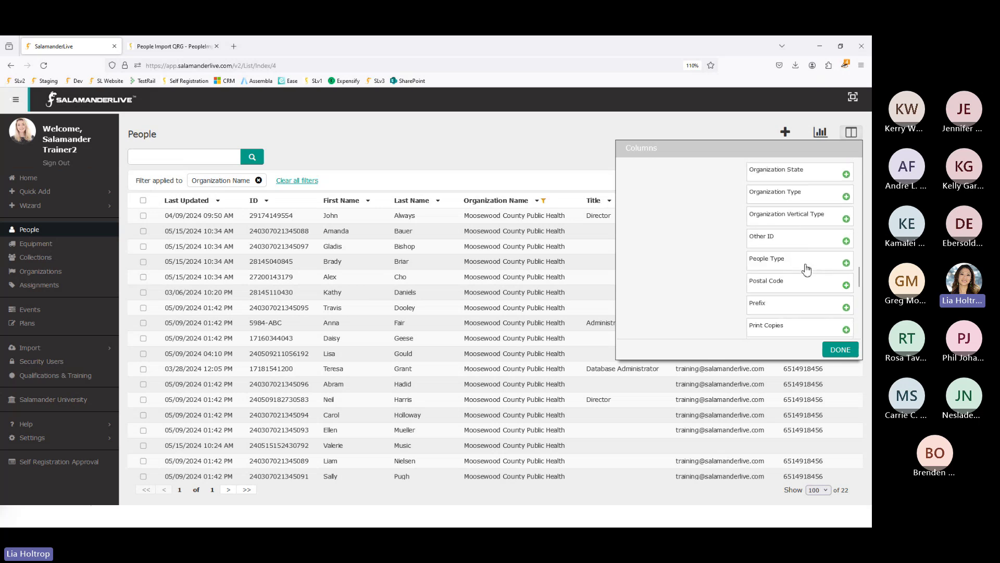
scroll(807, 269, "down", 3)
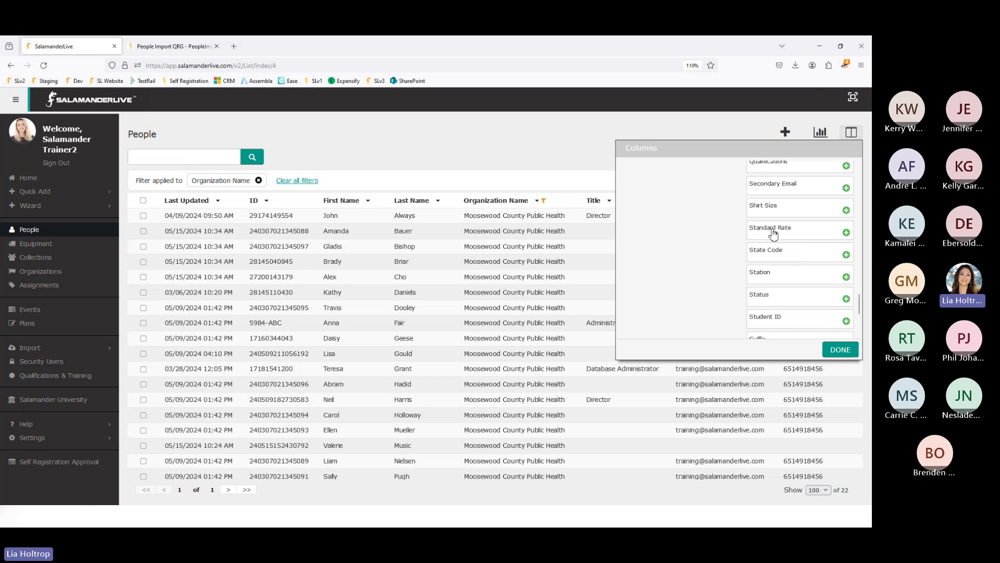
scroll(719, 247, "up", 10)
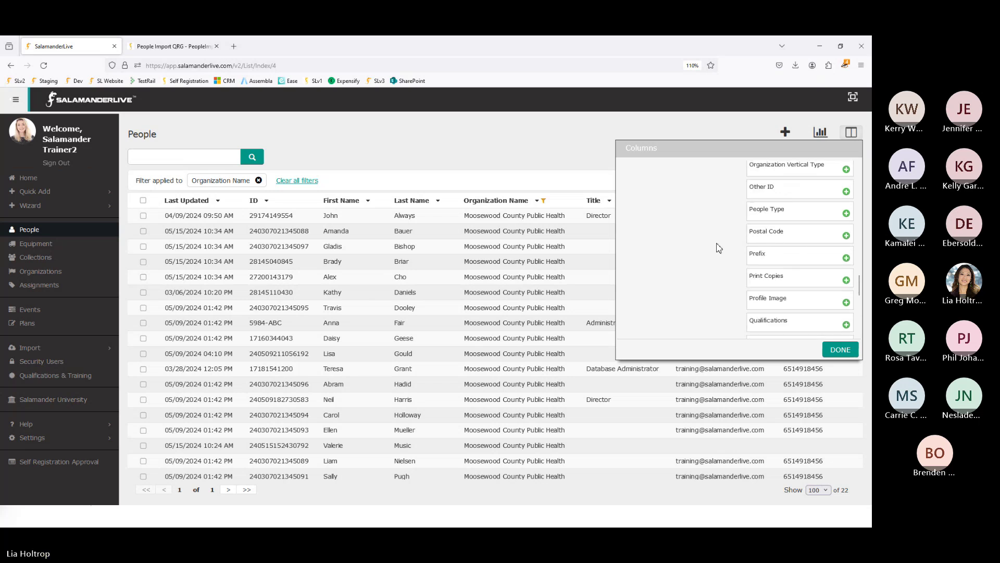
scroll(719, 247, "up", 5)
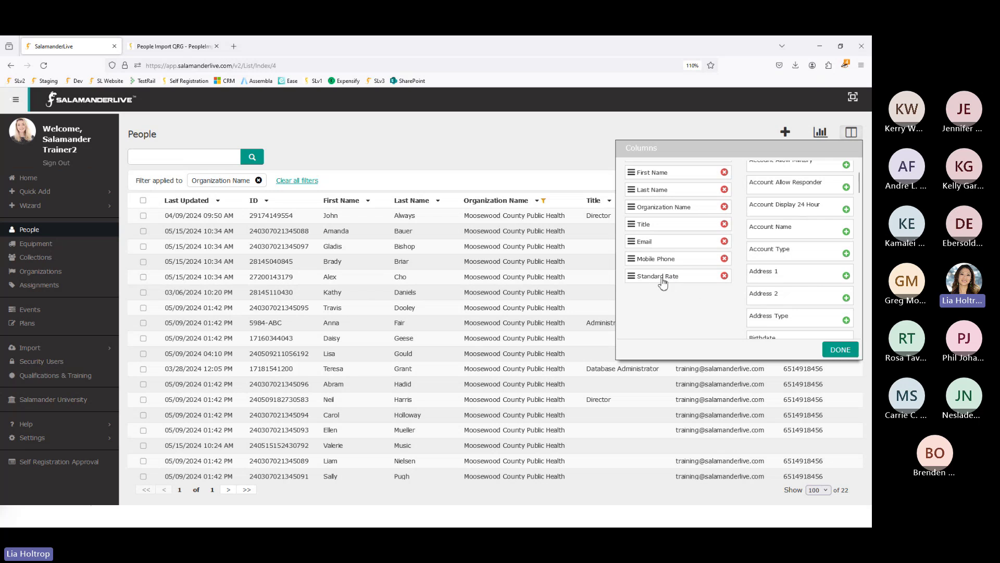
mouse_move(662, 282)
left_mouse_down()
mouse_move(663, 322)
mouse_move(673, 224)
mouse_move(663, 217)
mouse_move(661, 282)
left_mouse_up()
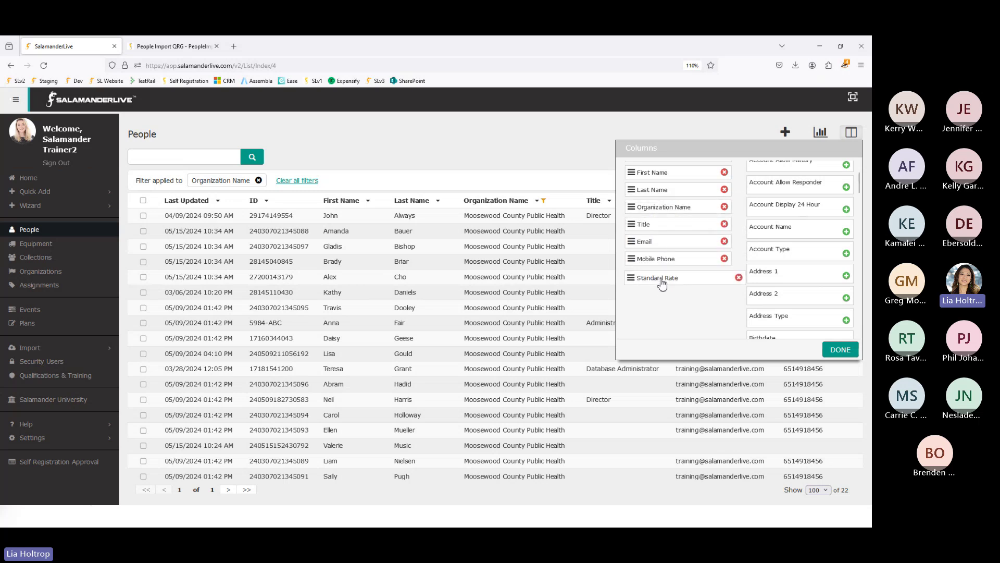
left_click(840, 349)
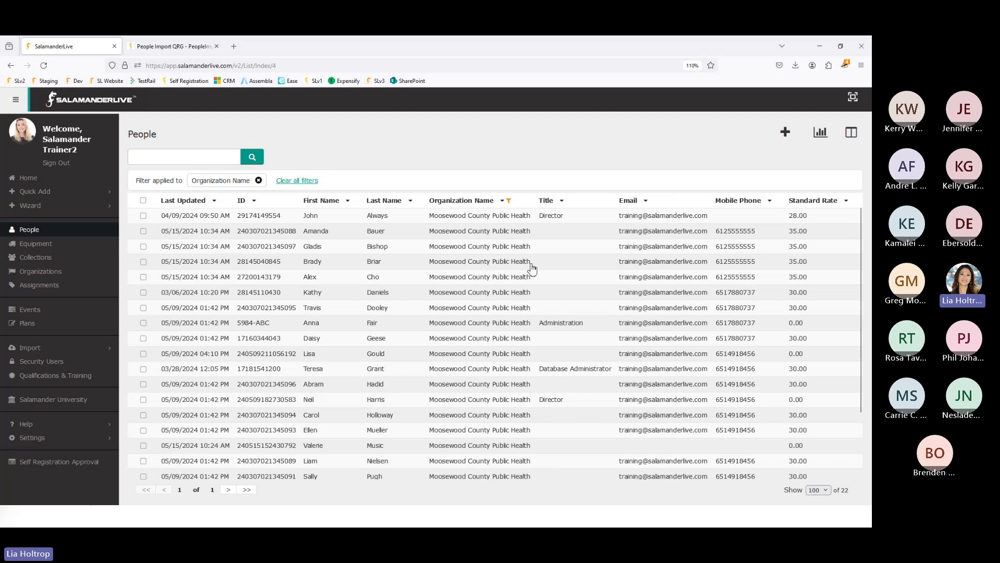
- Bring up the available People reports
left_click(851, 132)
left_click(650, 129)
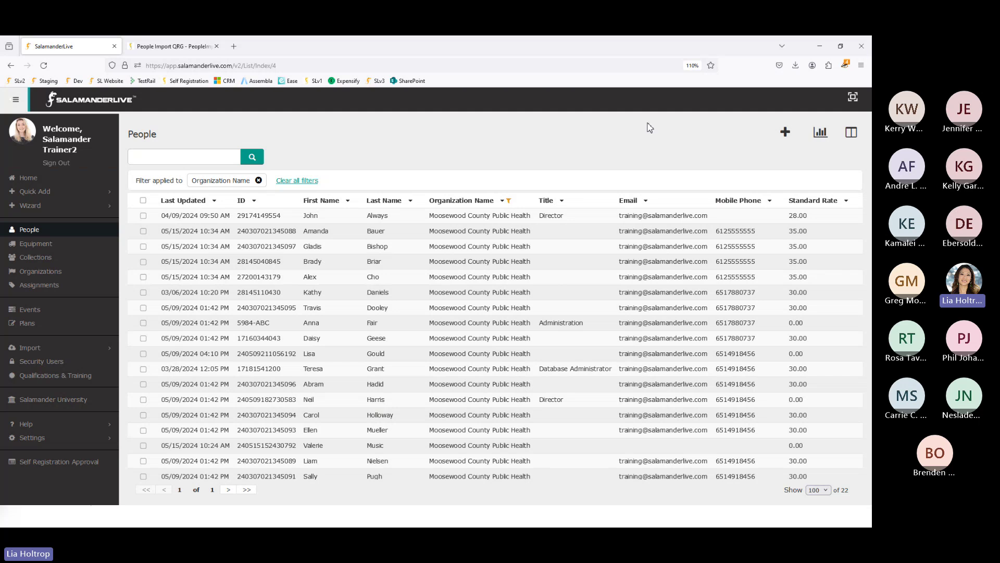
left_click(819, 137)
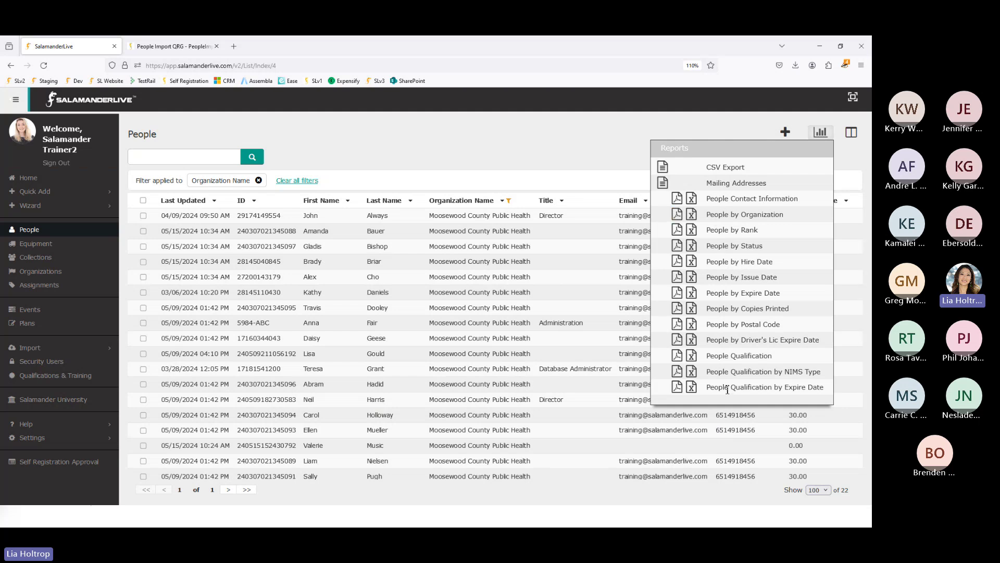
- Run CSV Export and open People2024515_103536.csv in Excel
left_click(662, 167)
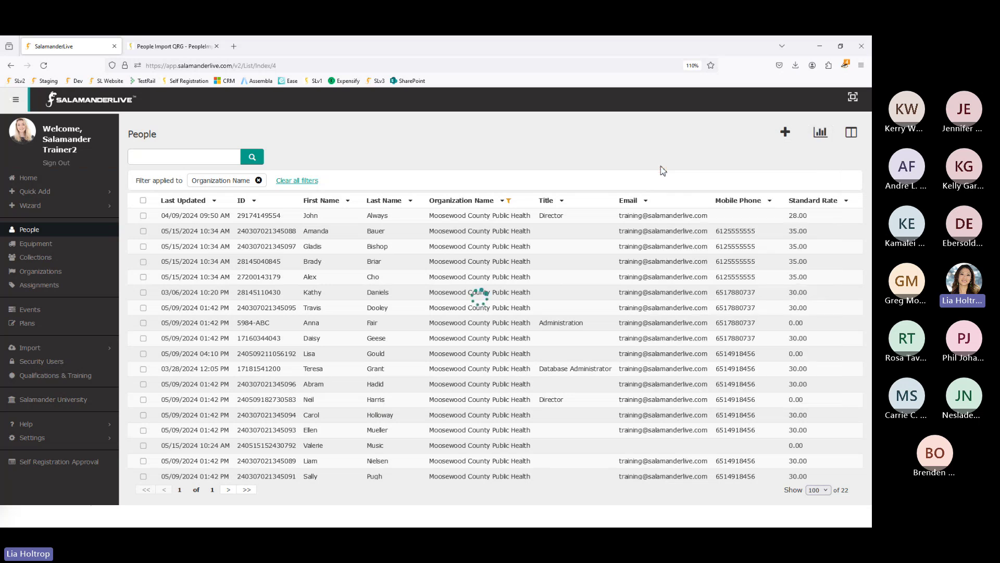
left_click(636, 111)
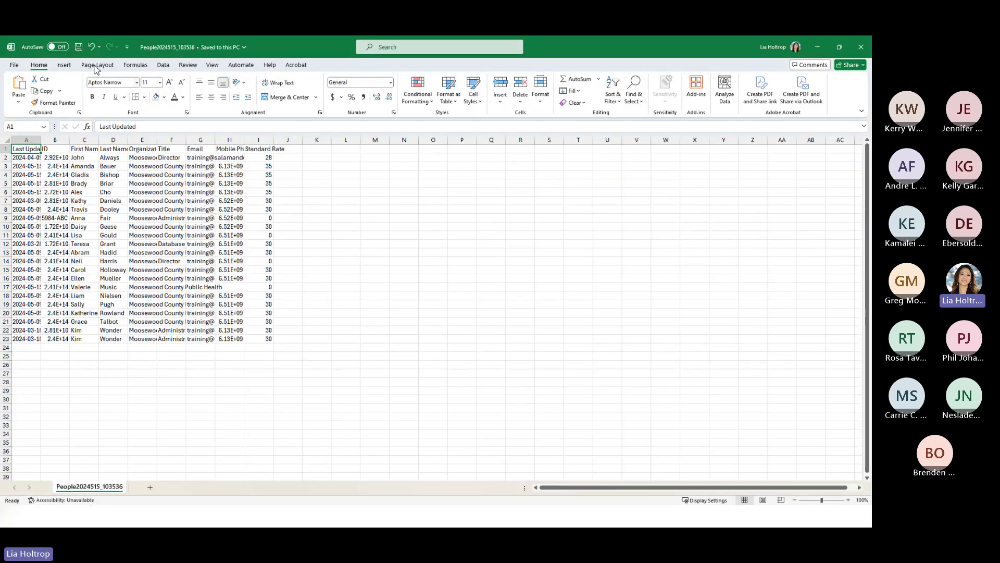
- Autofit all columns of the exported sheet and delete the Last Updated column
left_click(7, 139)
double_click(41, 140)
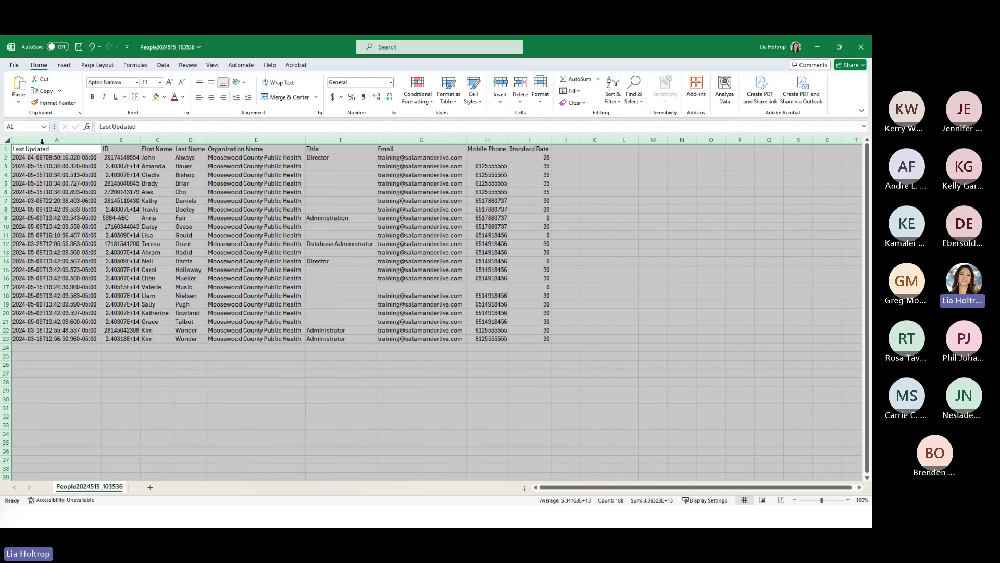
scroll(242, 353, "up", 10)
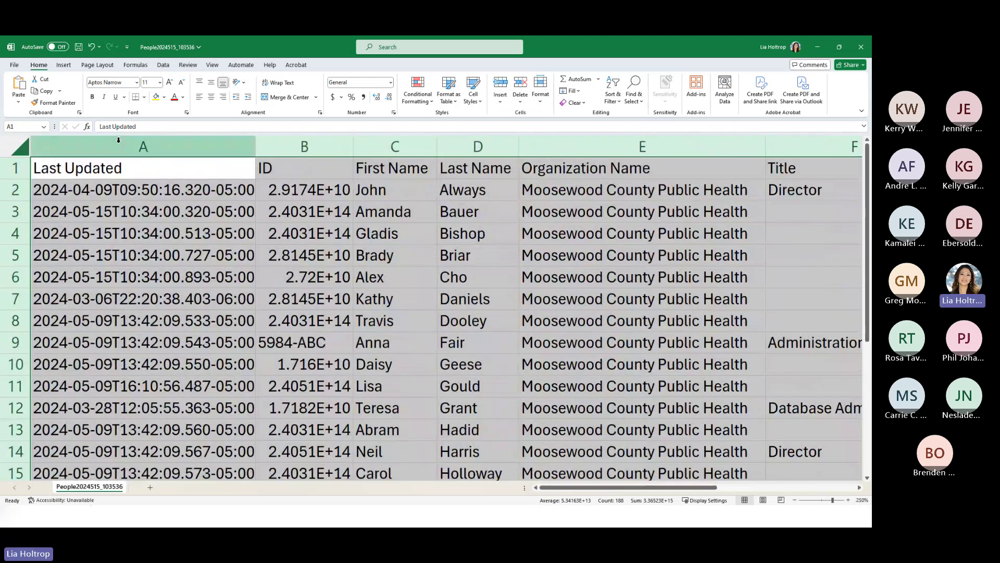
left_click(122, 149)
left_click(194, 162)
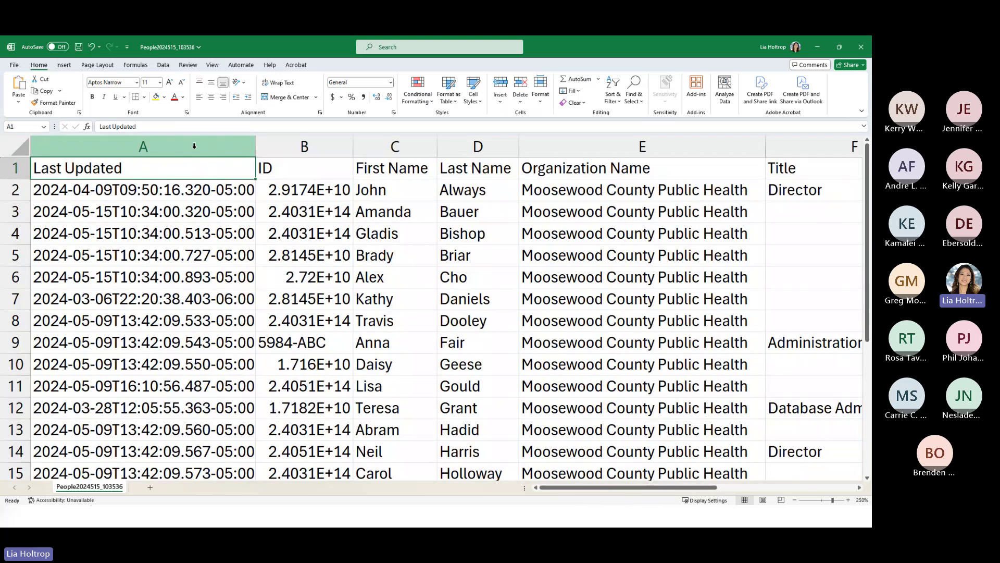
right_click(194, 146)
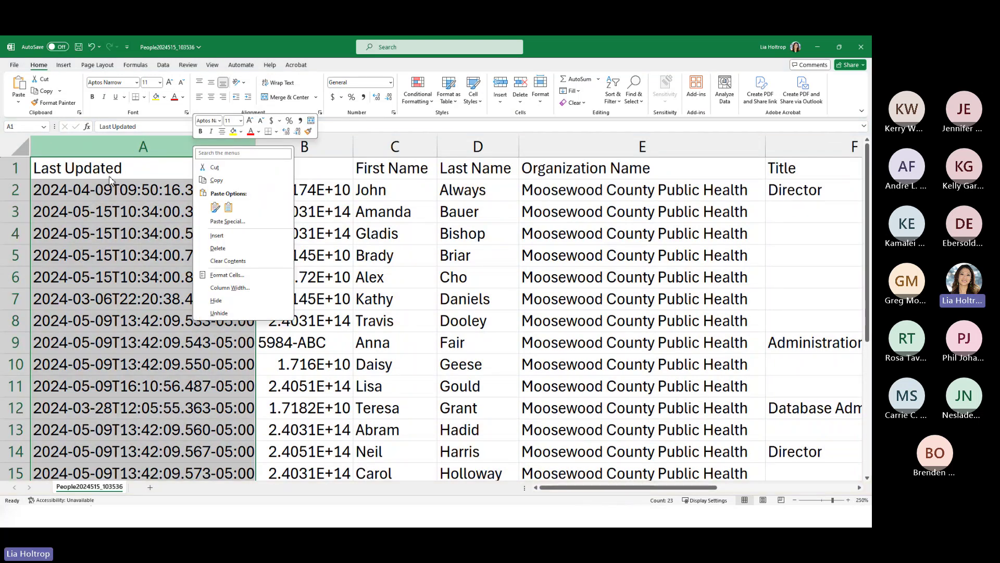
left_click(218, 249)
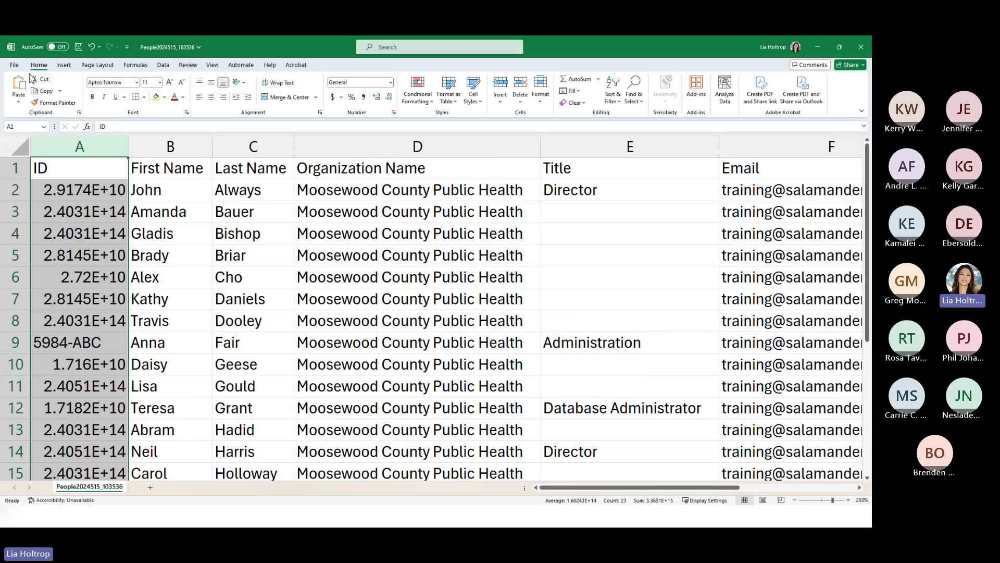
left_click(14, 65)
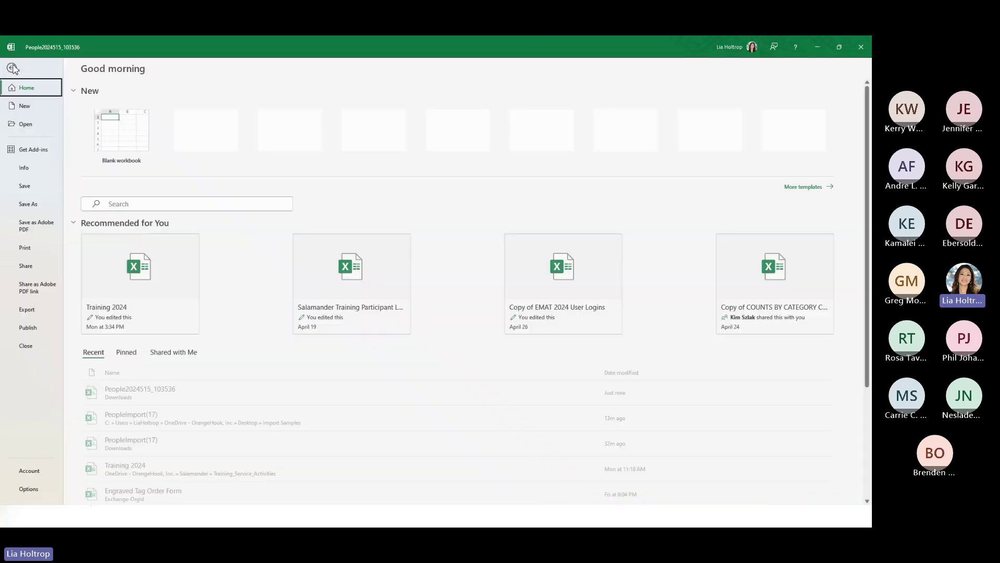
left_click(29, 490)
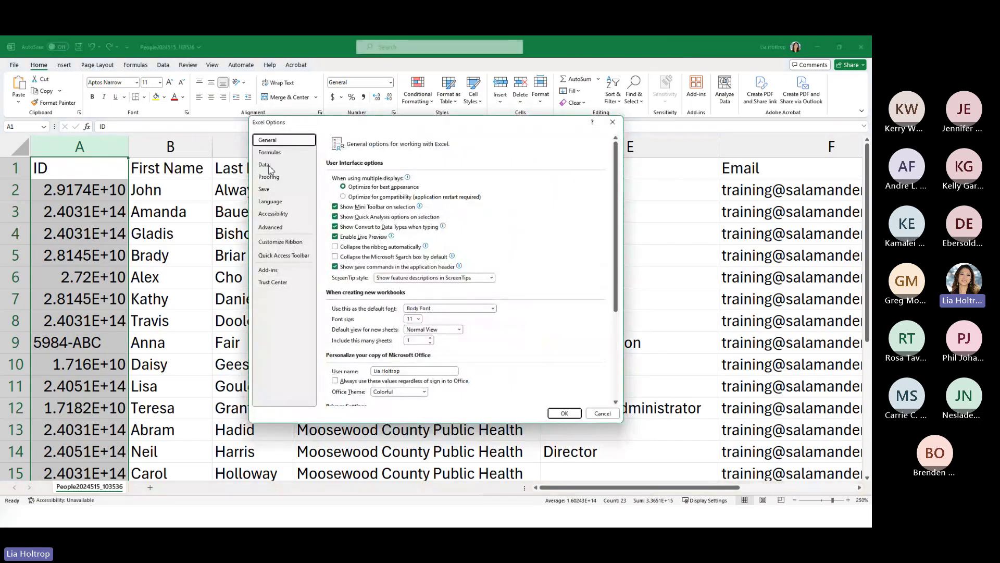
left_click(263, 165)
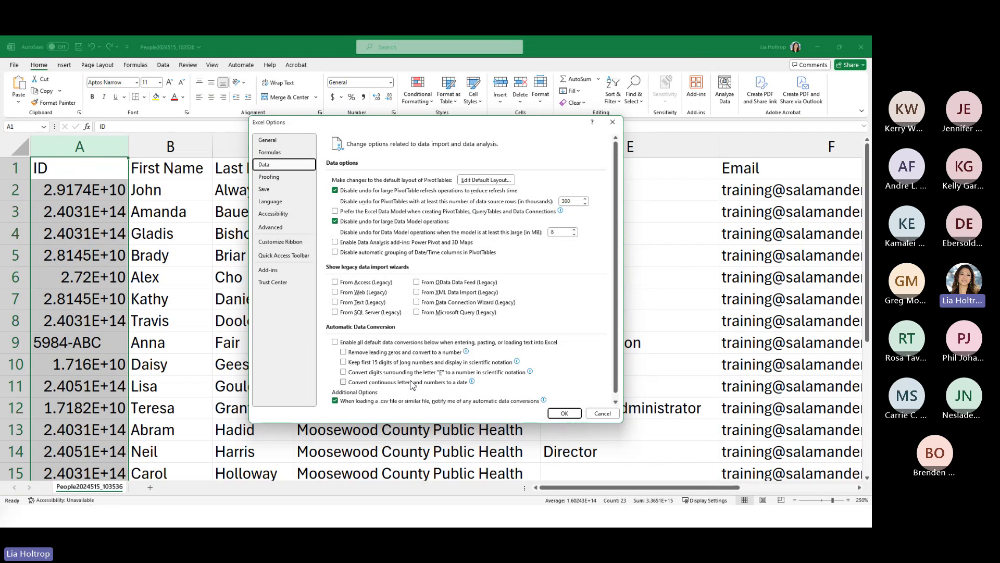
mouse_move(411, 382)
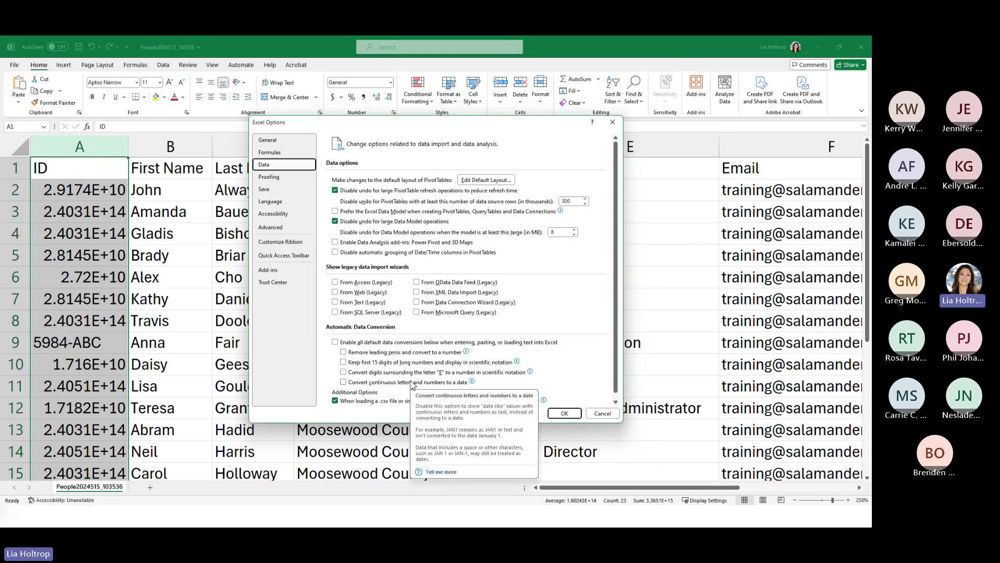
left_click(564, 414)
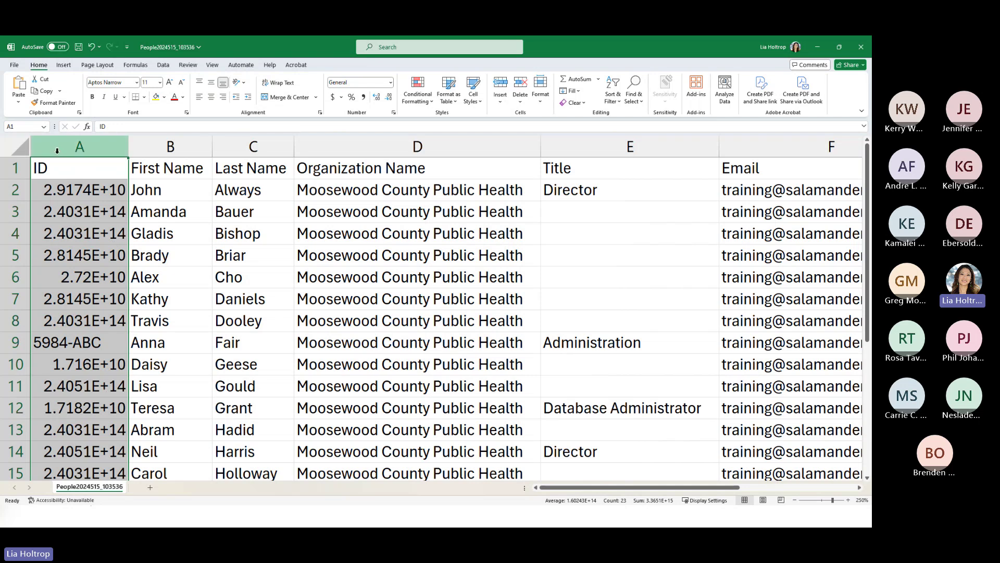
- Format column A's IDs as Number with zero decimal places
left_click(391, 83)
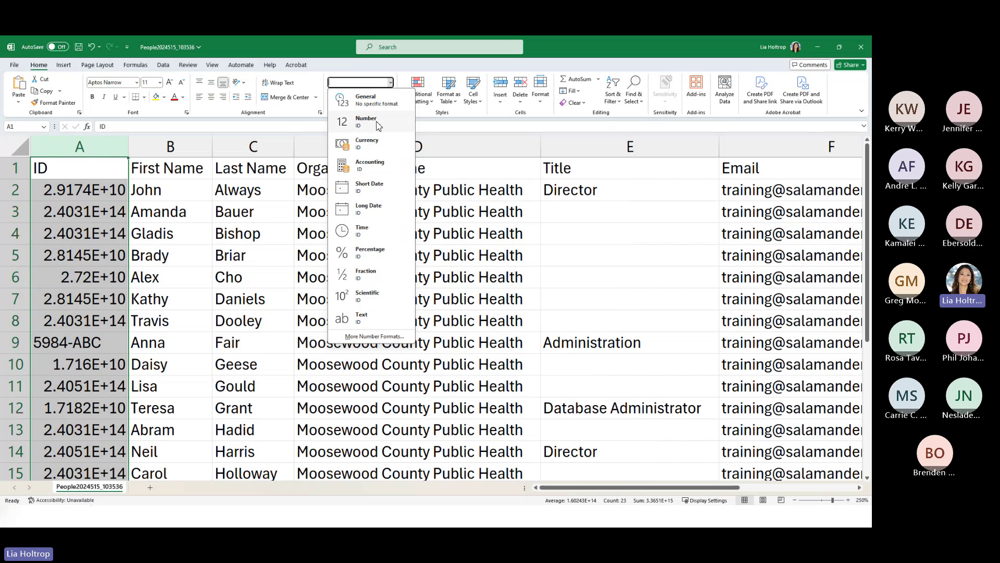
left_click(377, 122)
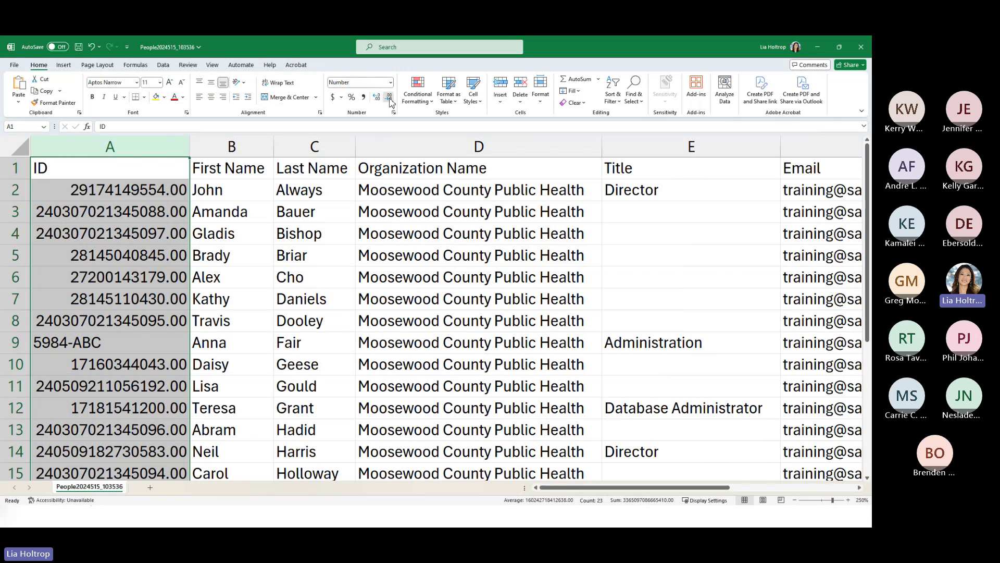
left_click(389, 101)
left_click(390, 101)
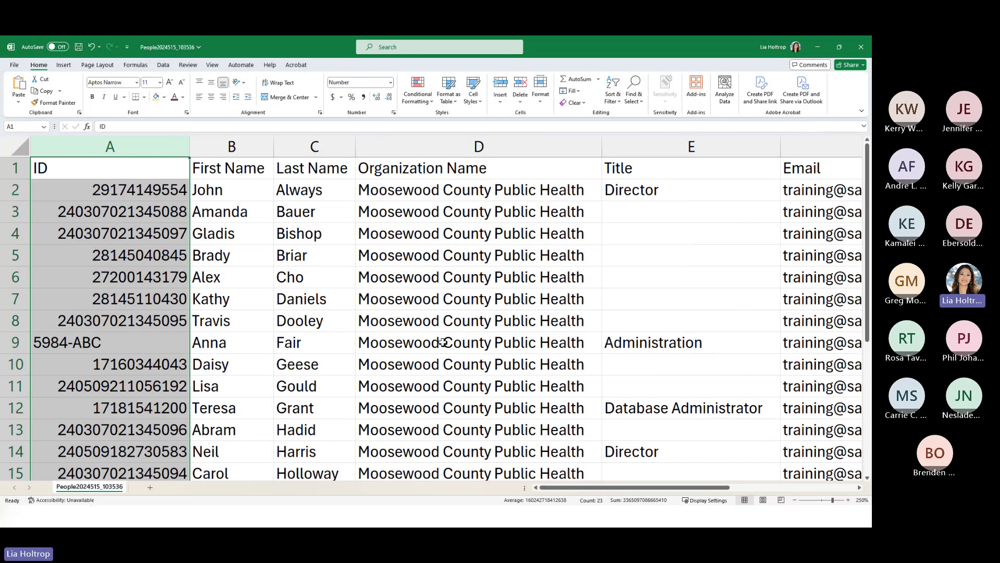
left_click_drag(560, 492, 612, 492)
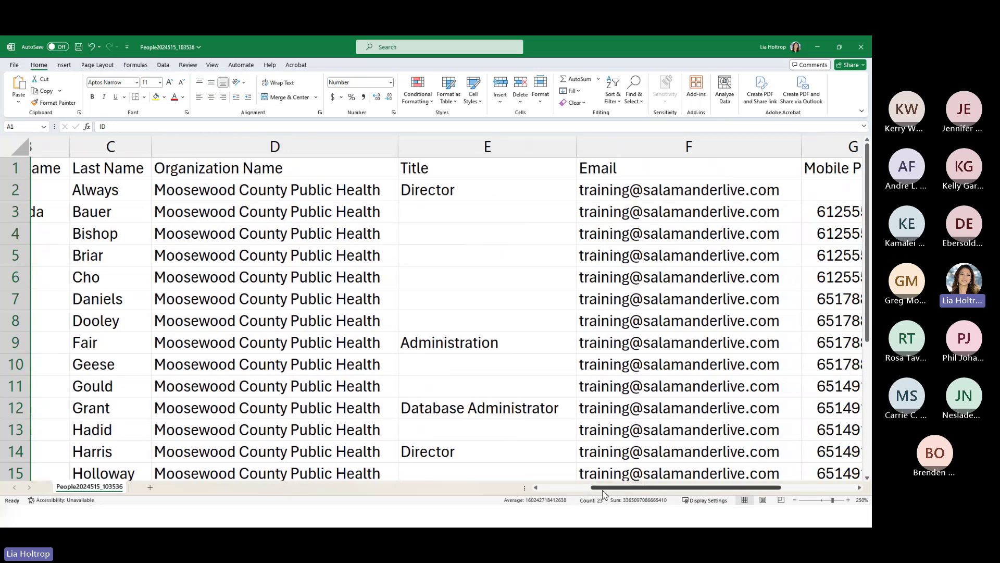
left_click_drag(605, 493, 563, 492)
left_click(240, 254)
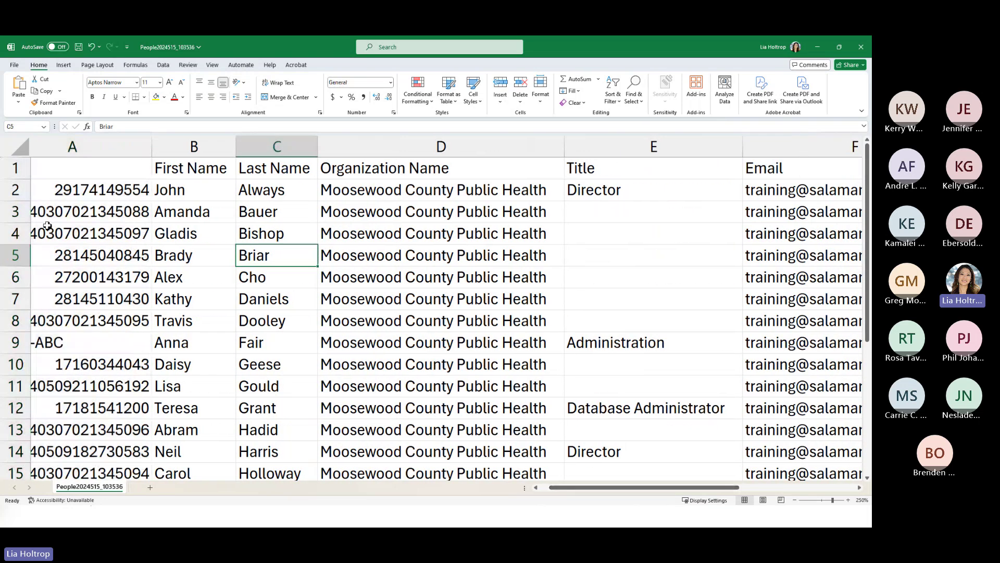
left_click(16, 214)
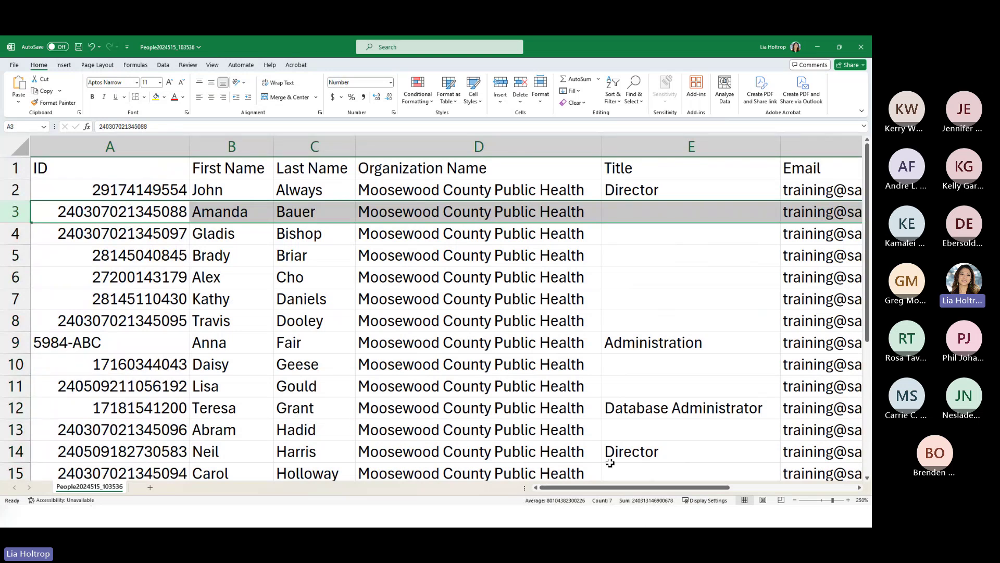
left_click_drag(618, 493, 749, 494)
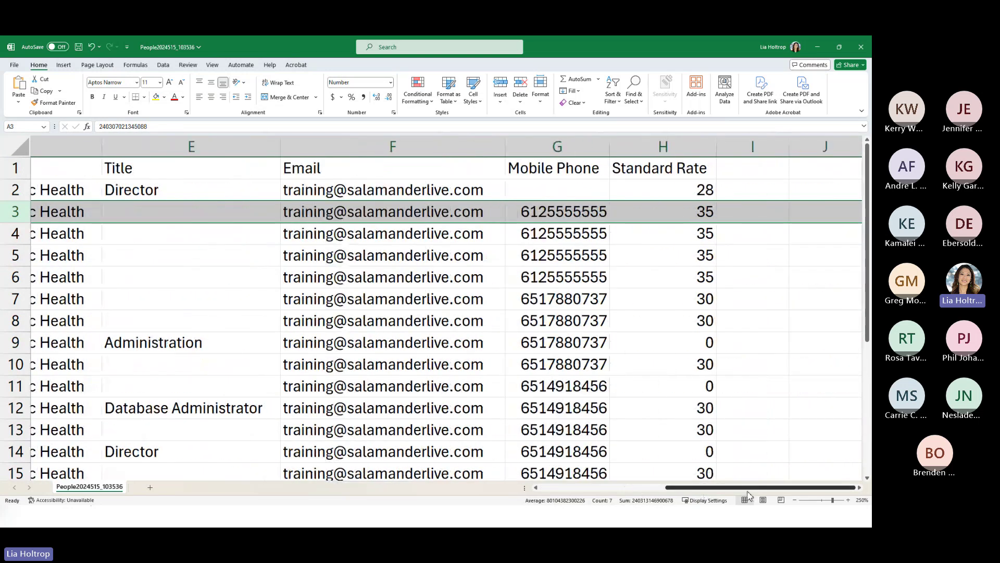
- Enter a new mobile phone number in G2
left_click(548, 192)
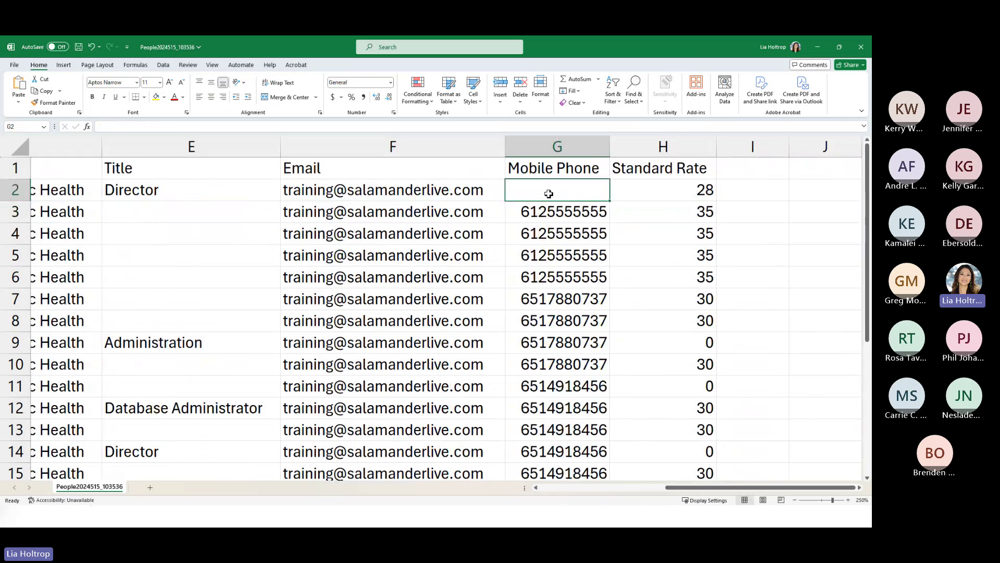
type("8888888888")
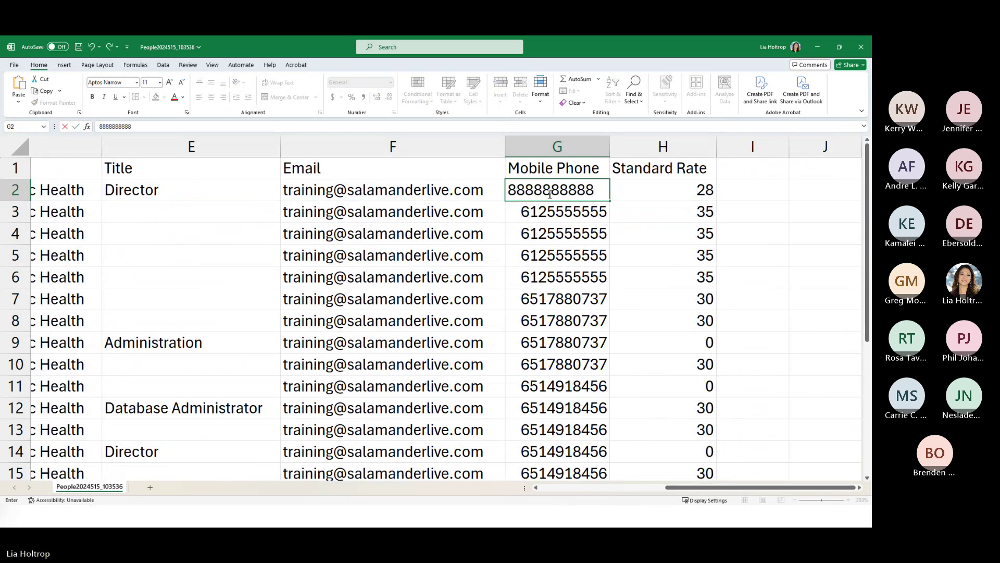
left_click(673, 238)
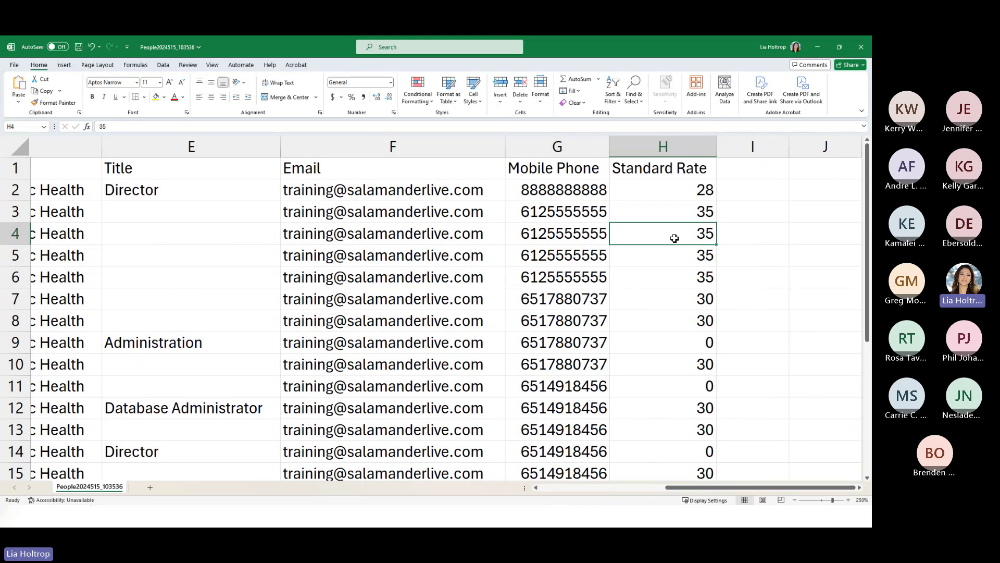
- Set Standard Rate to 40 in H9, H11 and H14, and 35 in H17
left_click(688, 343)
left_click(696, 386)
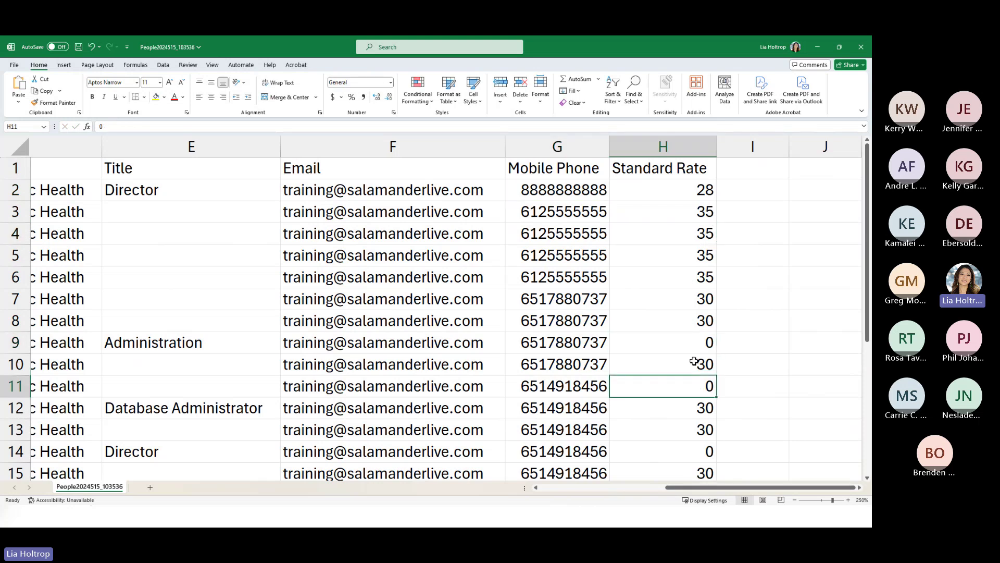
left_click(695, 343)
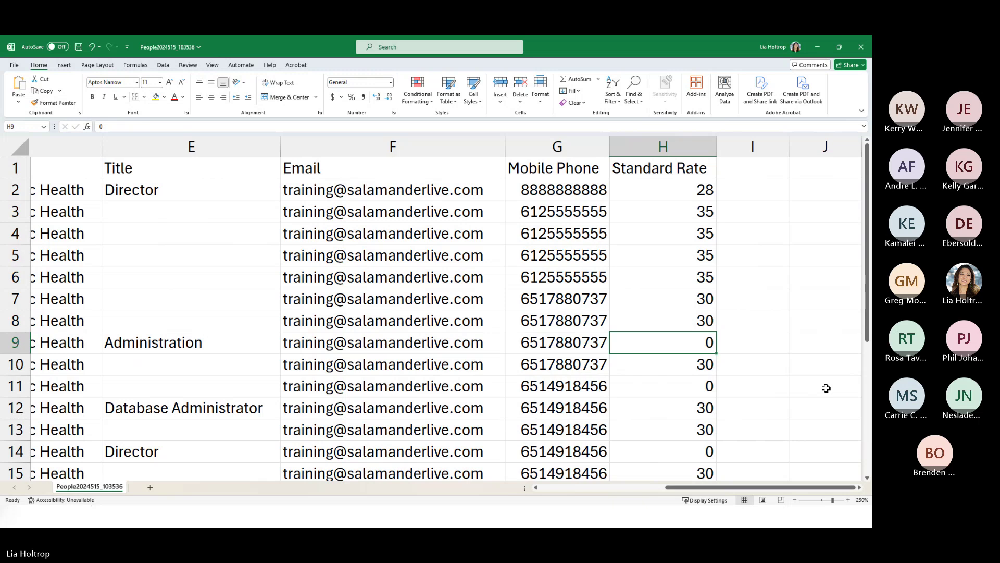
type("40")
left_click(715, 395)
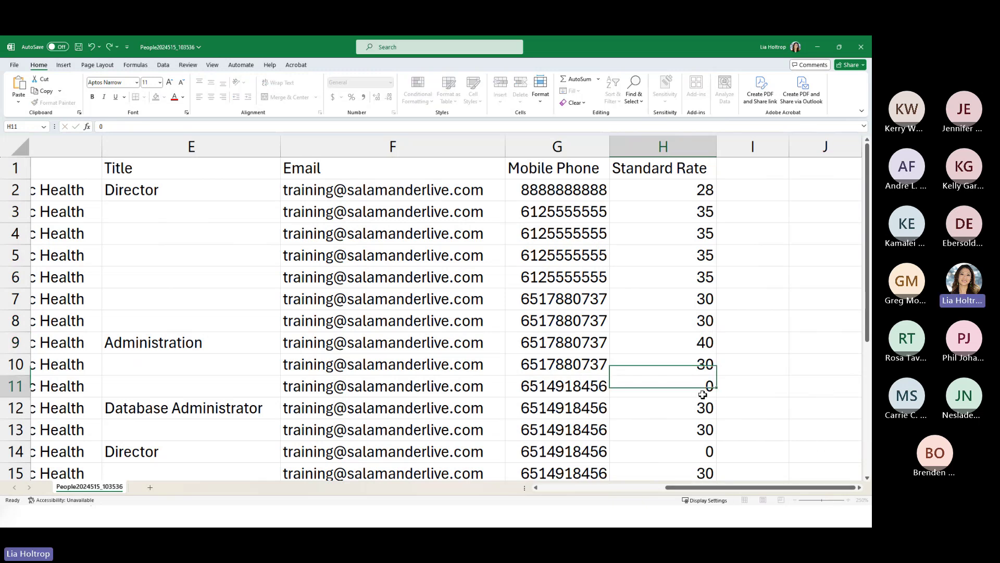
type("40")
left_click(673, 450)
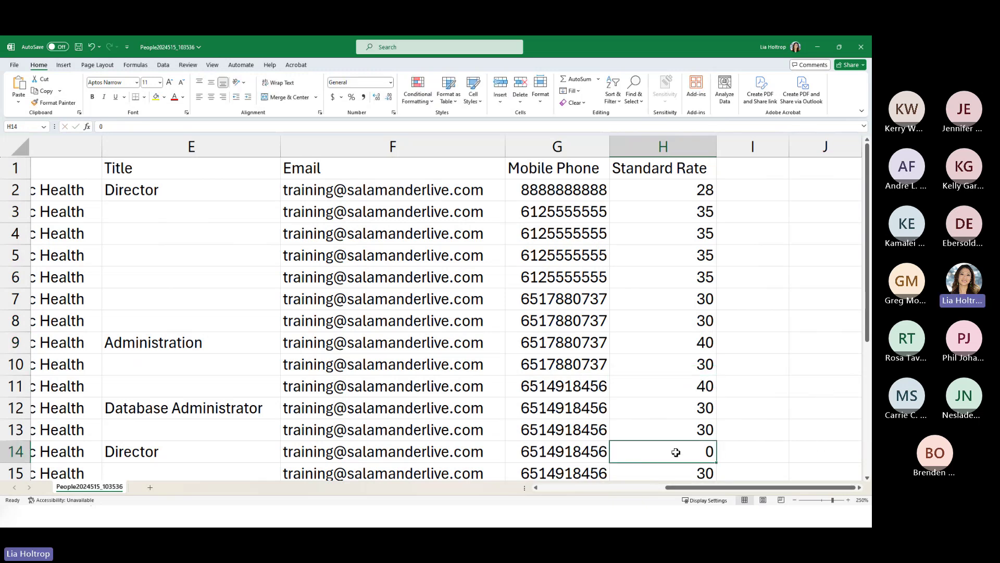
type("40")
scroll(628, 378, "down", 4)
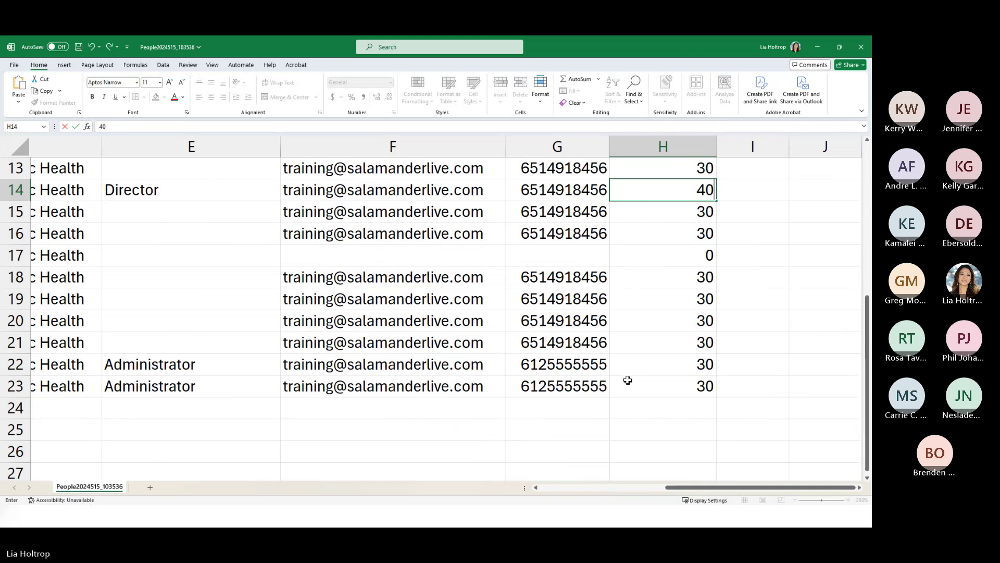
left_click(681, 254)
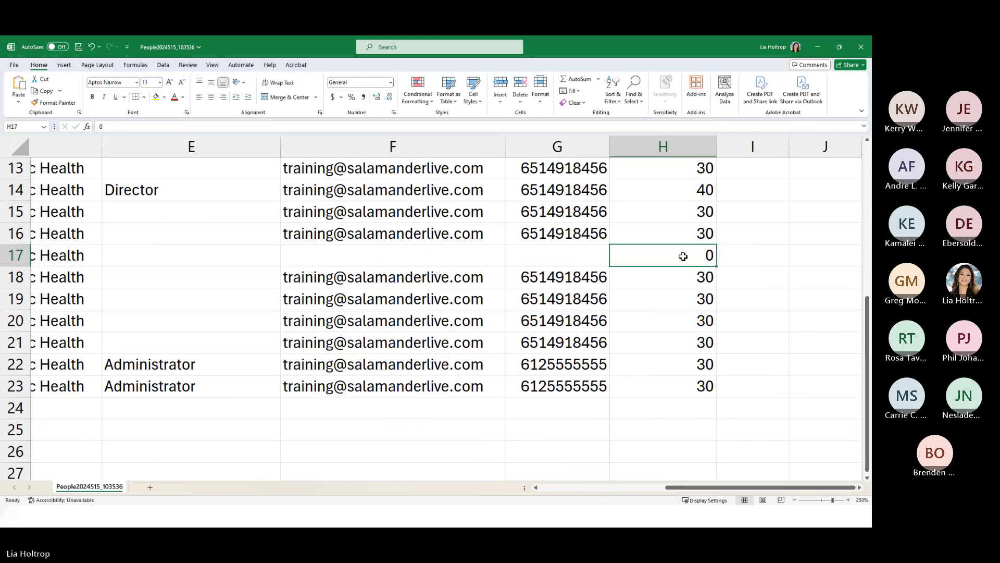
type("35")
- Fill row 17's blank email from F16 and enter a mobile phone number in G17
left_click(353, 253)
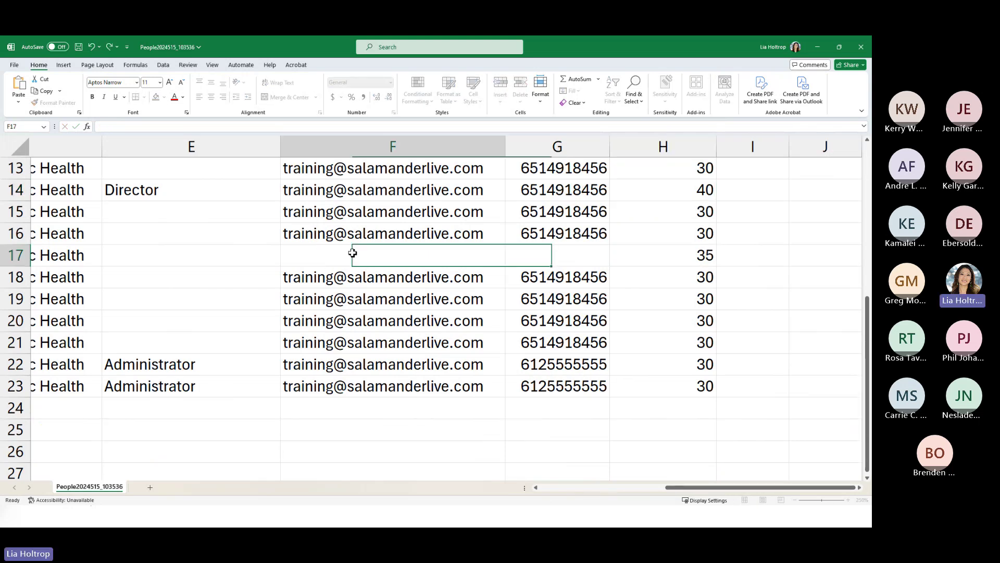
left_click(482, 240)
left_click_drag(504, 245, 501, 260)
left_click(558, 255)
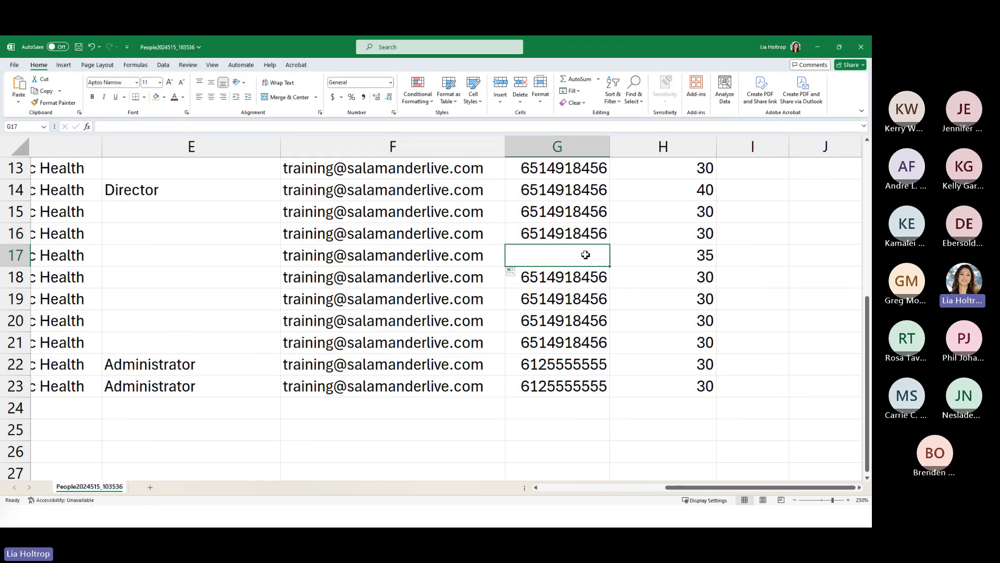
left_click(556, 366)
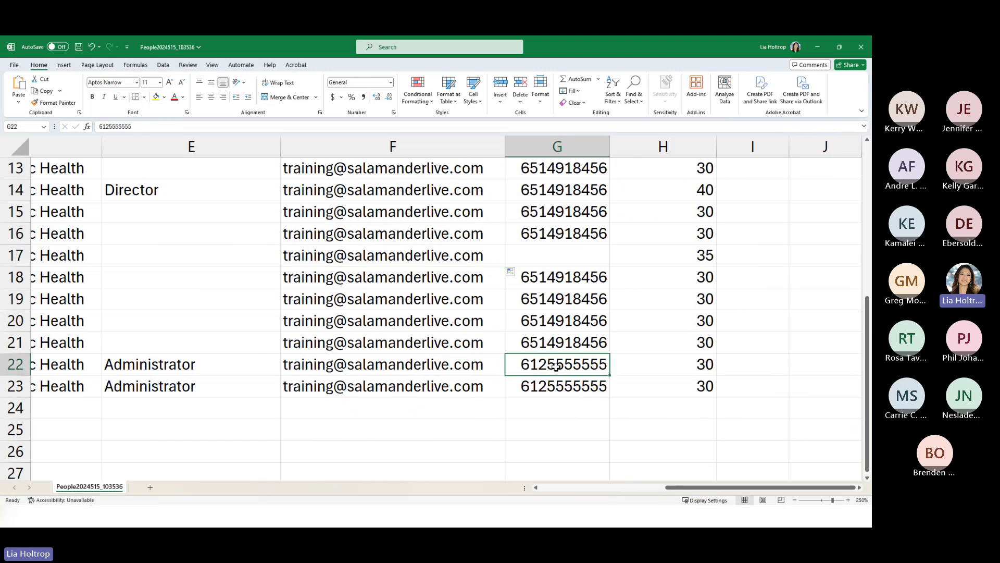
left_click(517, 255)
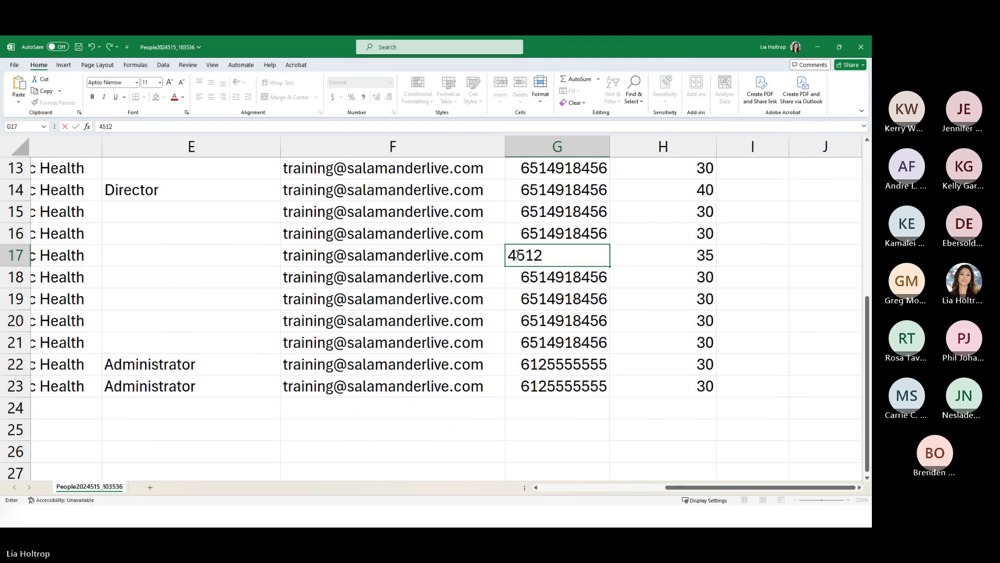
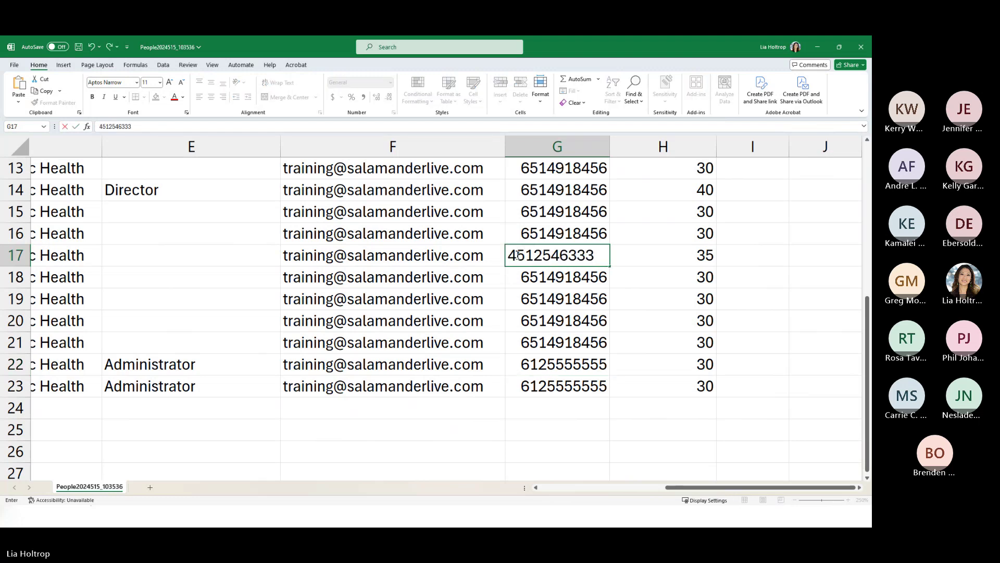
left_click(536, 342)
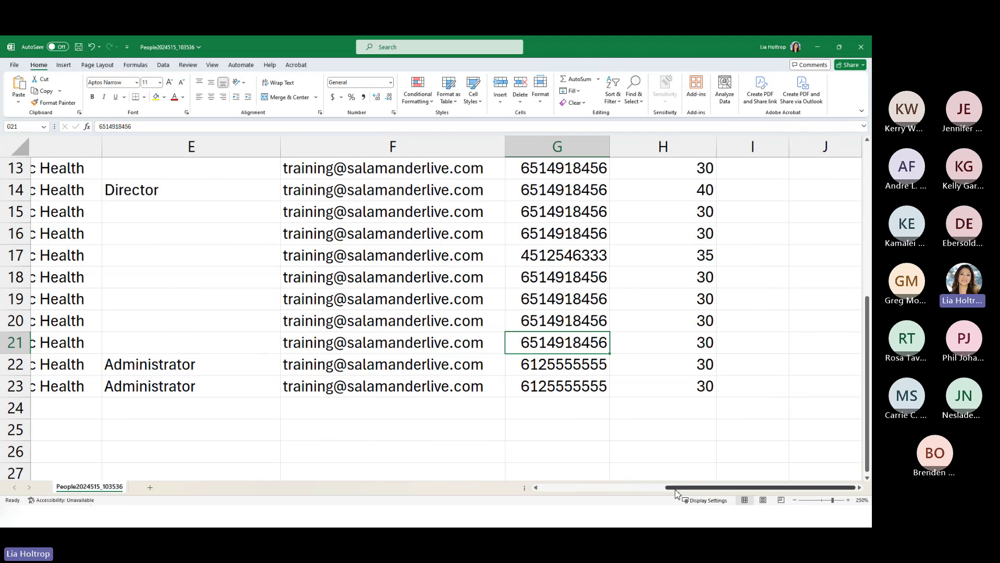
left_click_drag(676, 487, 602, 497)
scroll(472, 357, "up", 4)
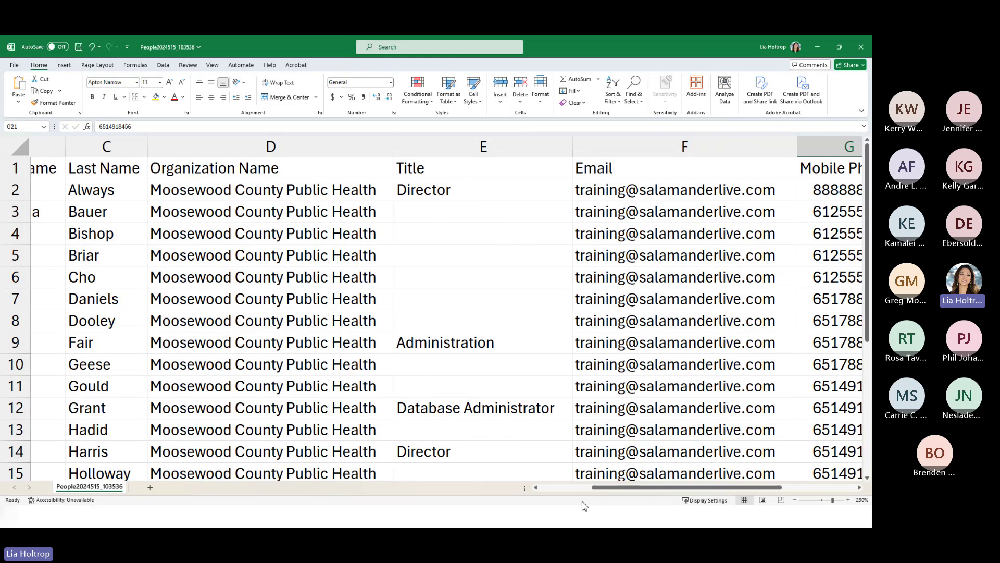
left_click_drag(598, 487, 544, 488)
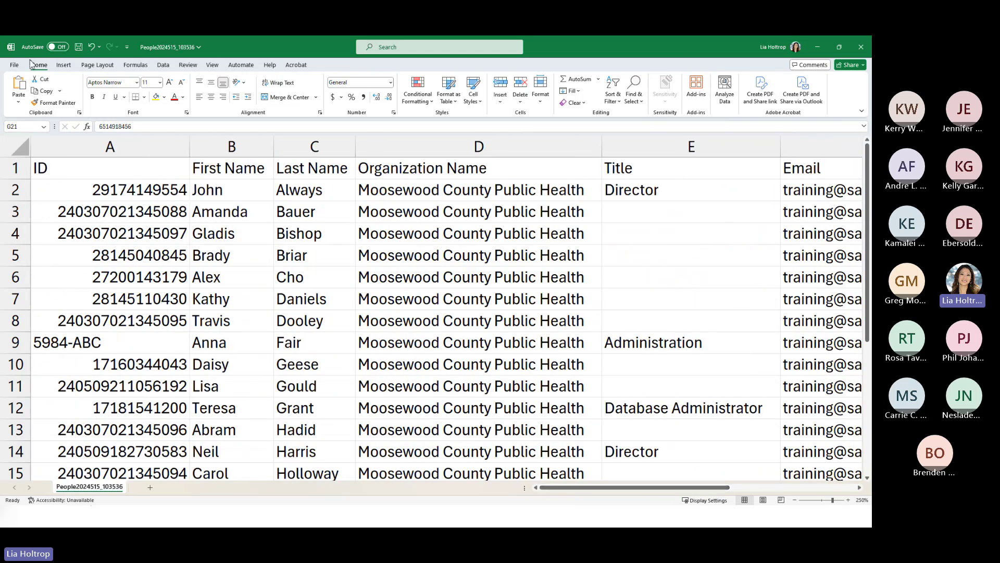
- Save the edited People2024515_103536 sheet as a CSV in Desktop > Import Samples, then return to SalamanderLive
left_click(14, 64)
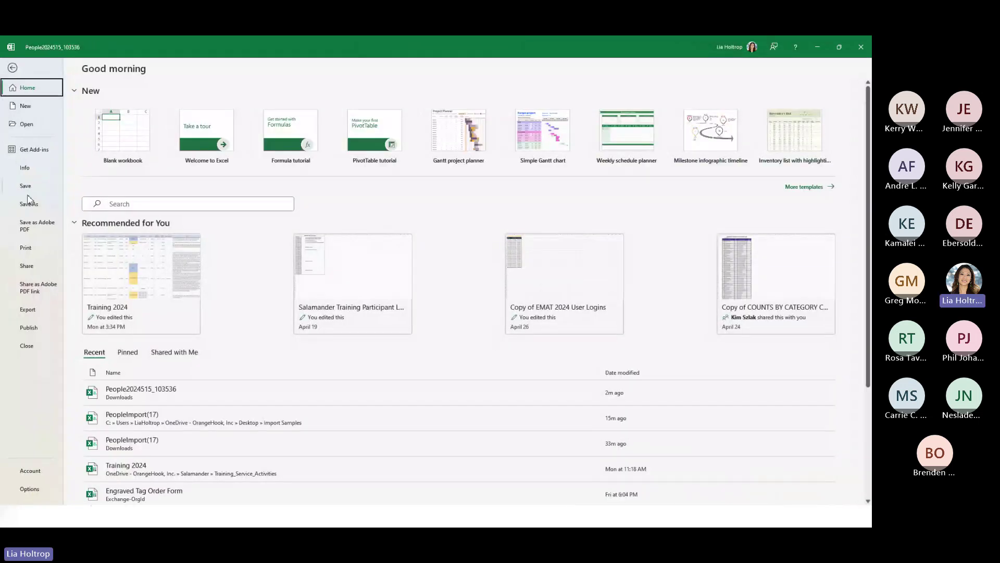
left_click(29, 204)
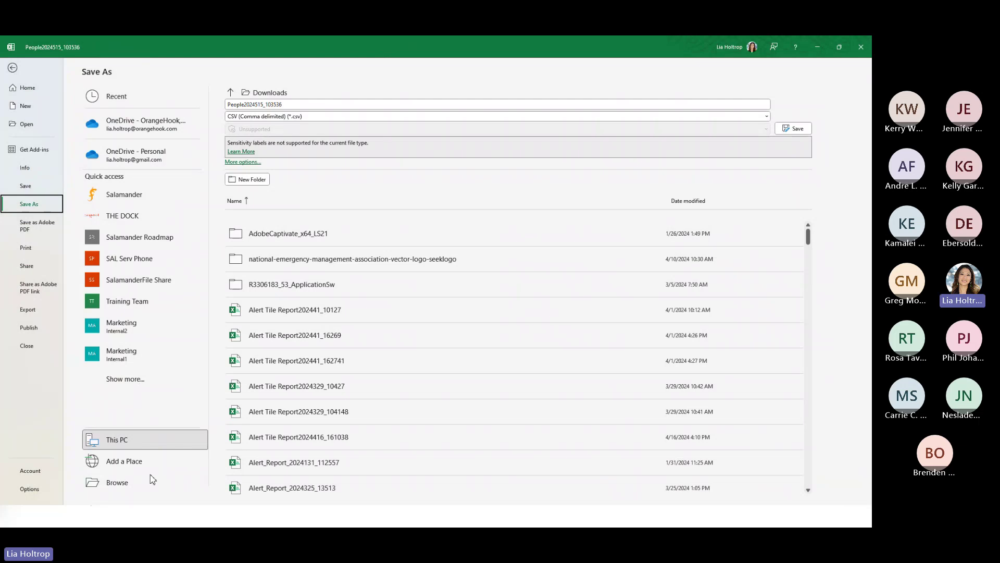
left_click(152, 479)
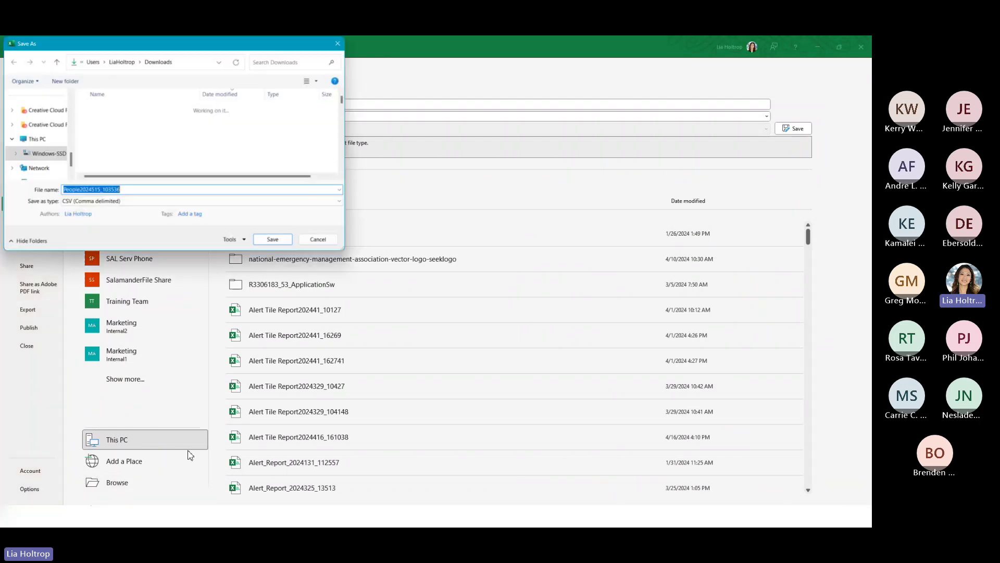
scroll(39, 140, "up", 5)
left_click(60, 143)
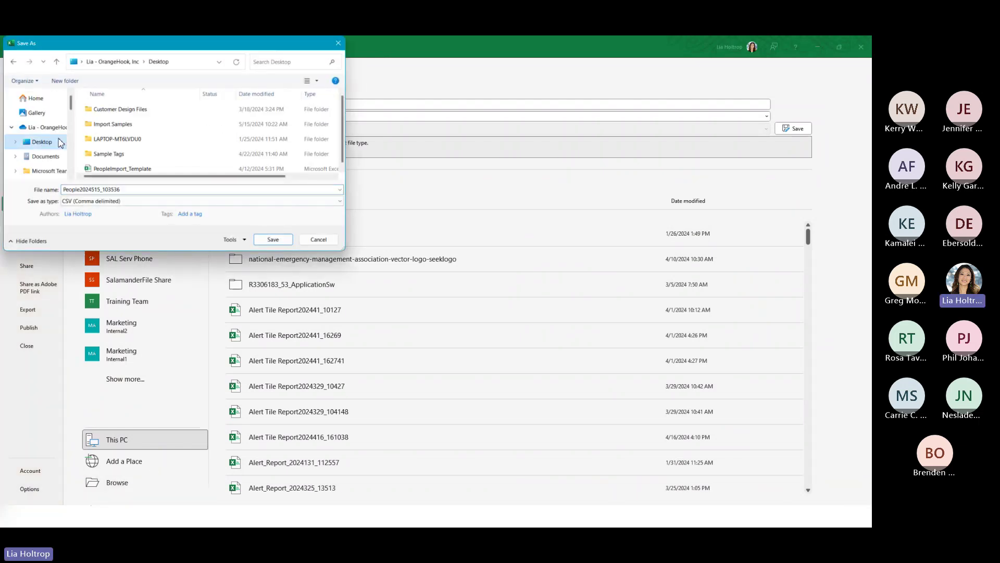
double_click(120, 127)
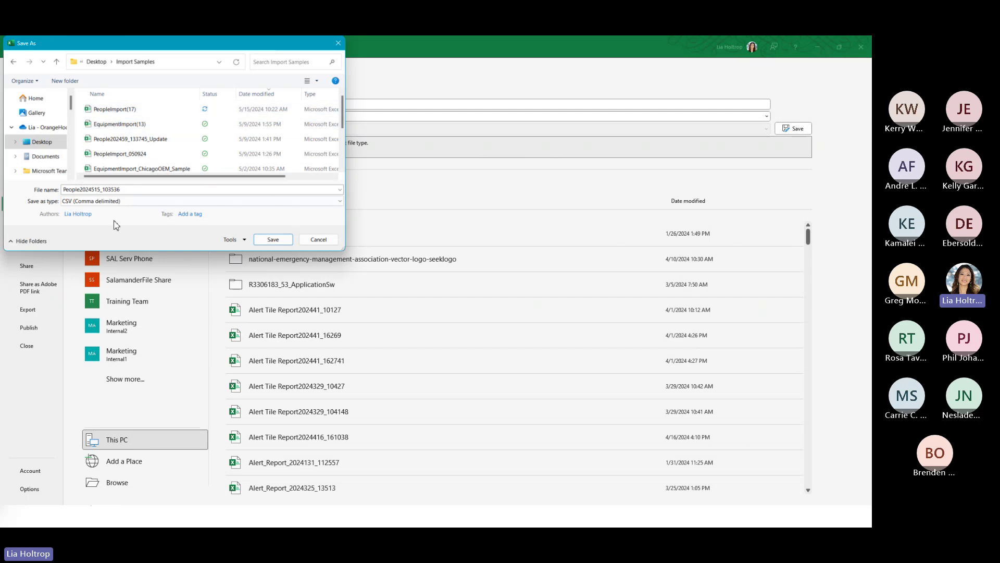
left_click(273, 239)
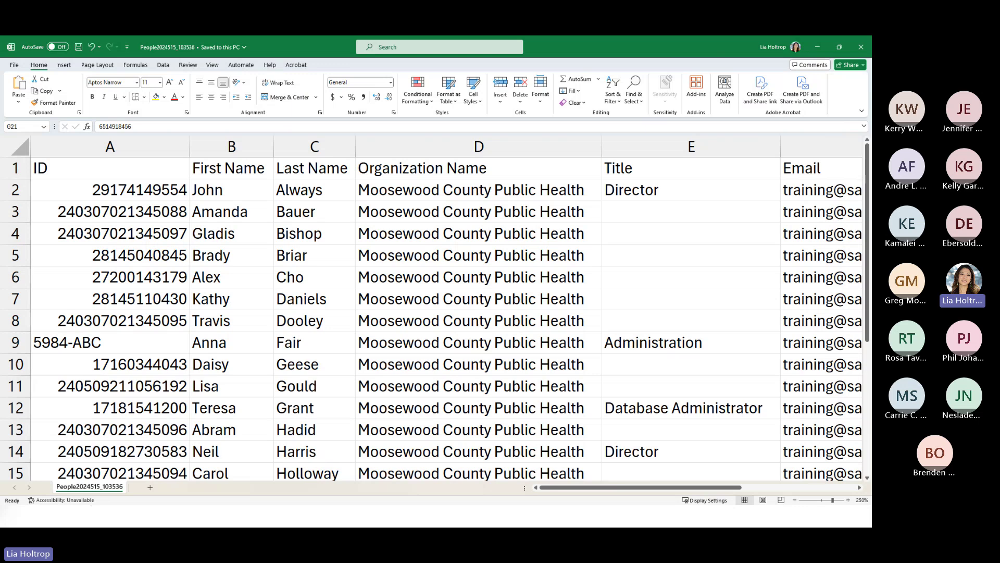
key("alt+Tab")
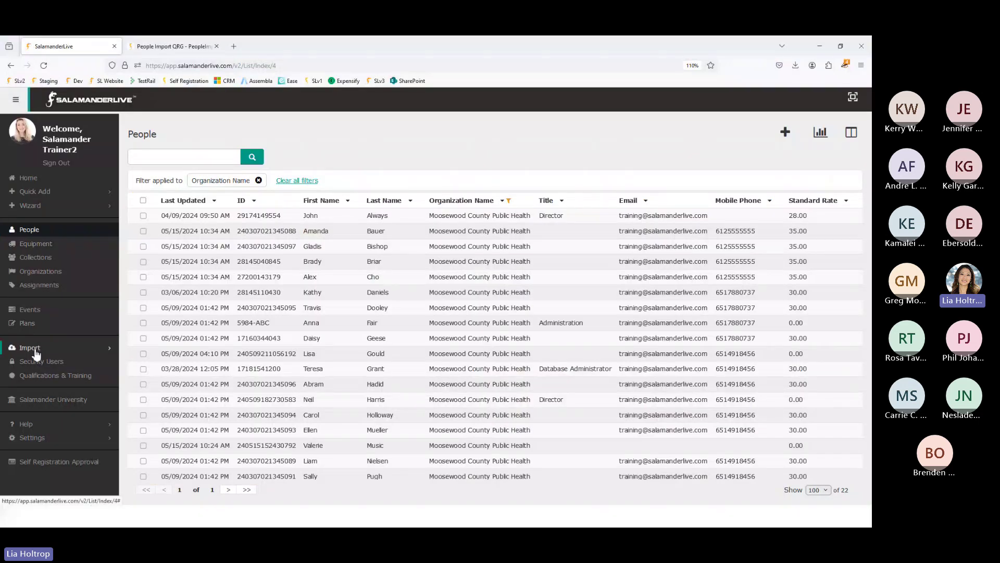
left_click(36, 351)
left_click(34, 362)
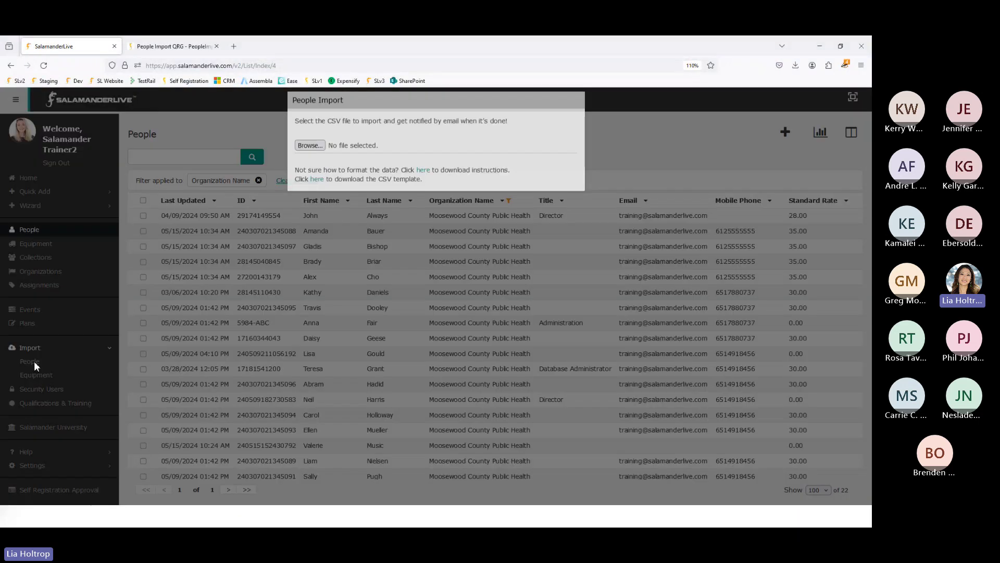
left_click(310, 157)
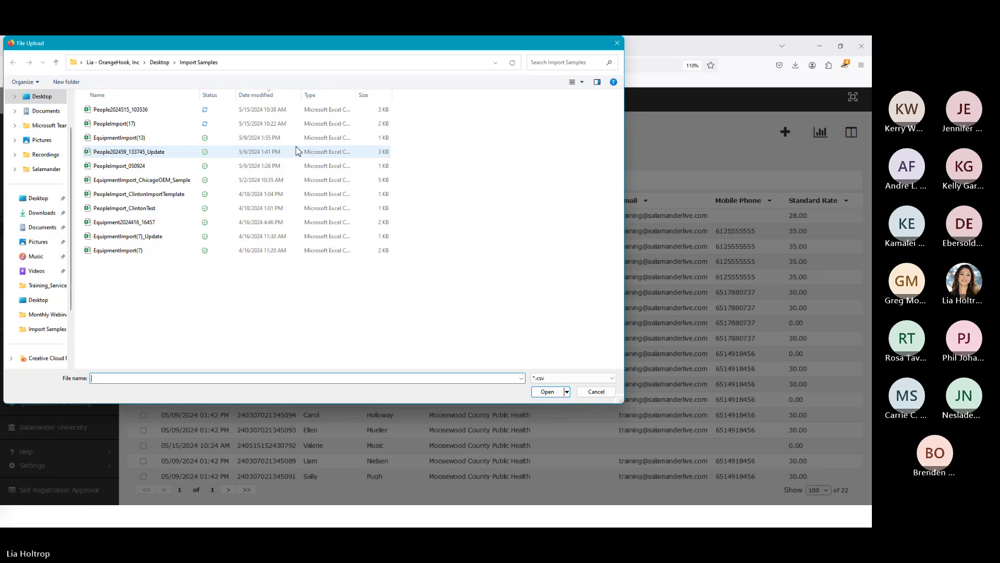
left_click(617, 44)
left_click(603, 147)
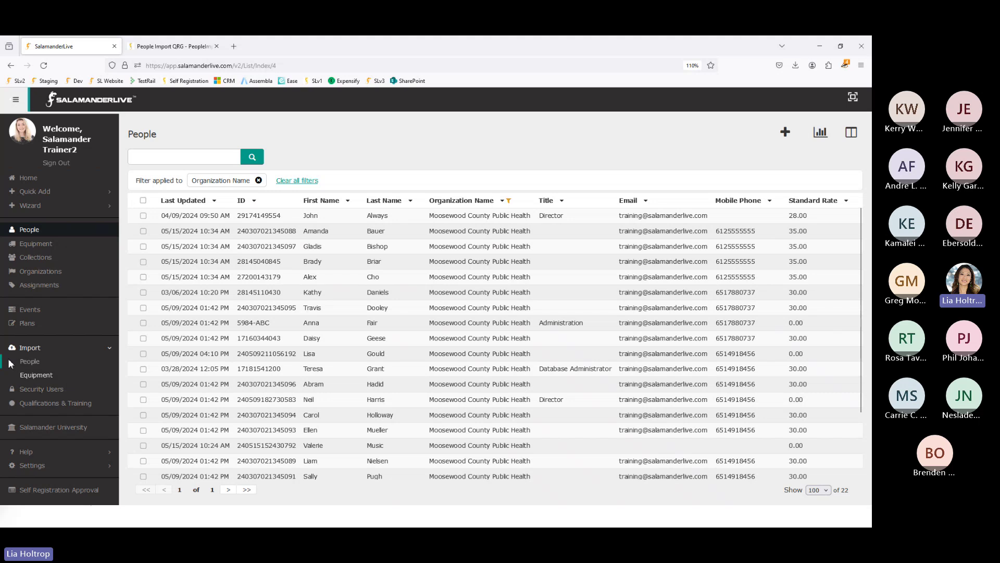
- Start an Equipment import, open its instructions guide, and download the EquipmentImport(14).csv template
left_click(34, 373)
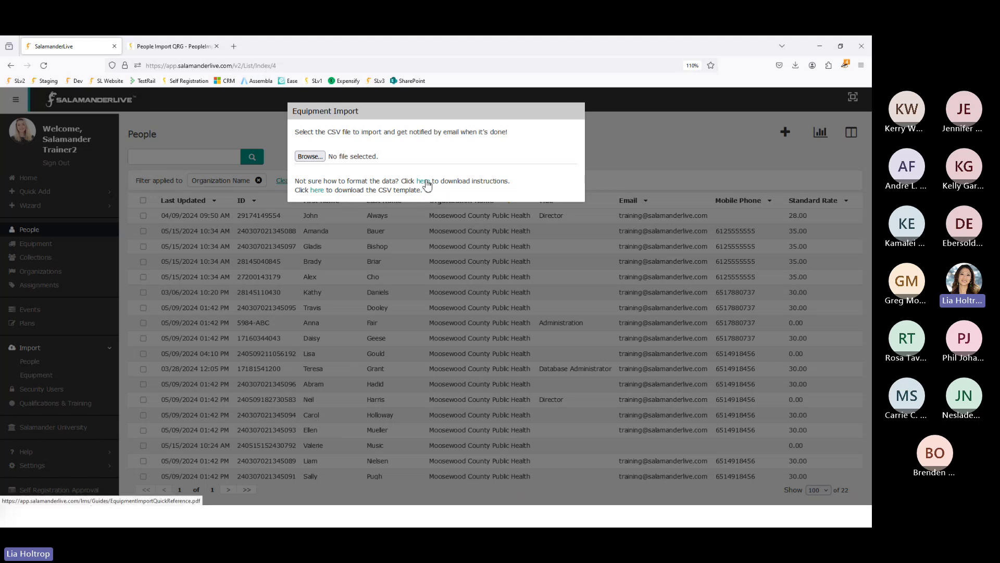
left_click(424, 182)
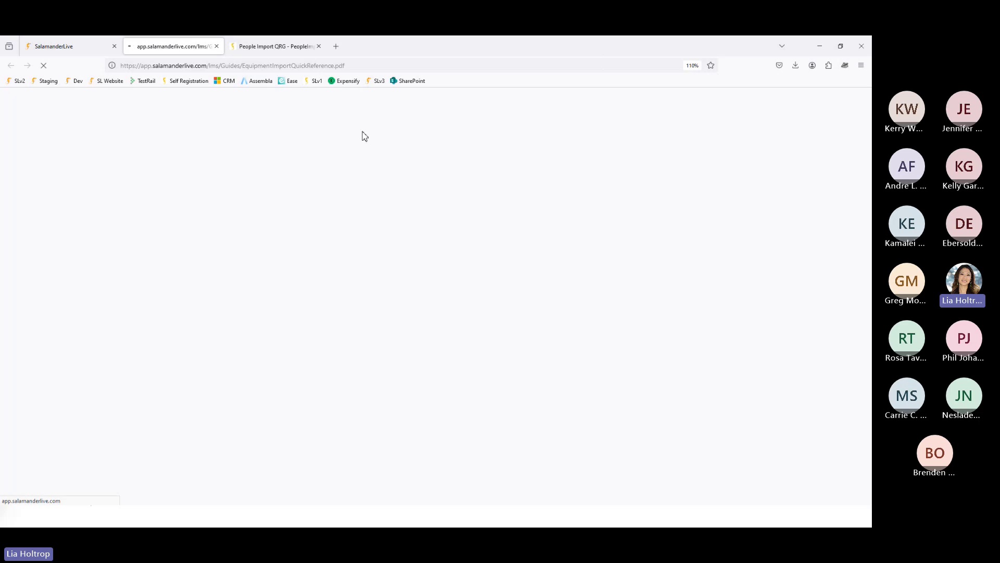
left_click(89, 47)
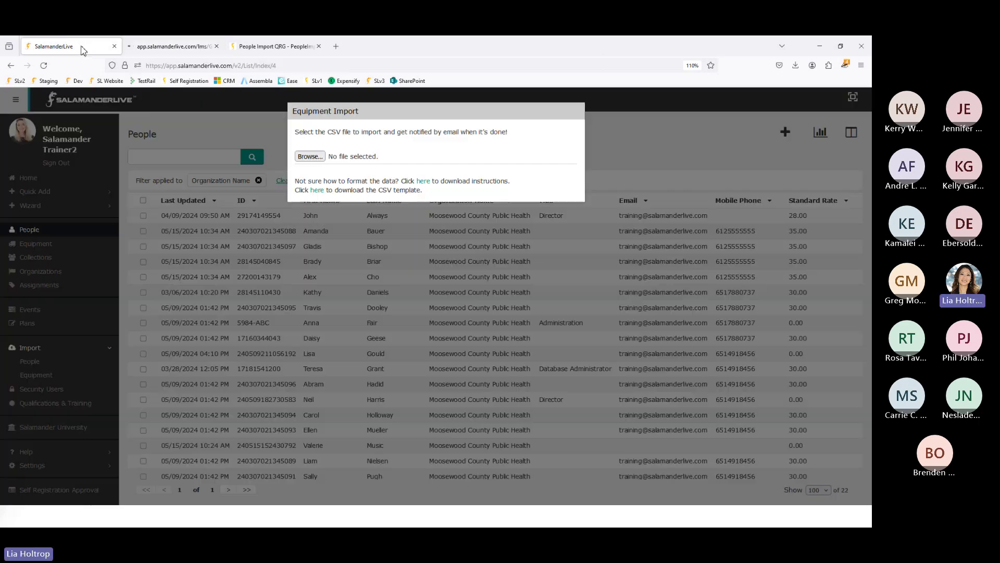
left_click(317, 191)
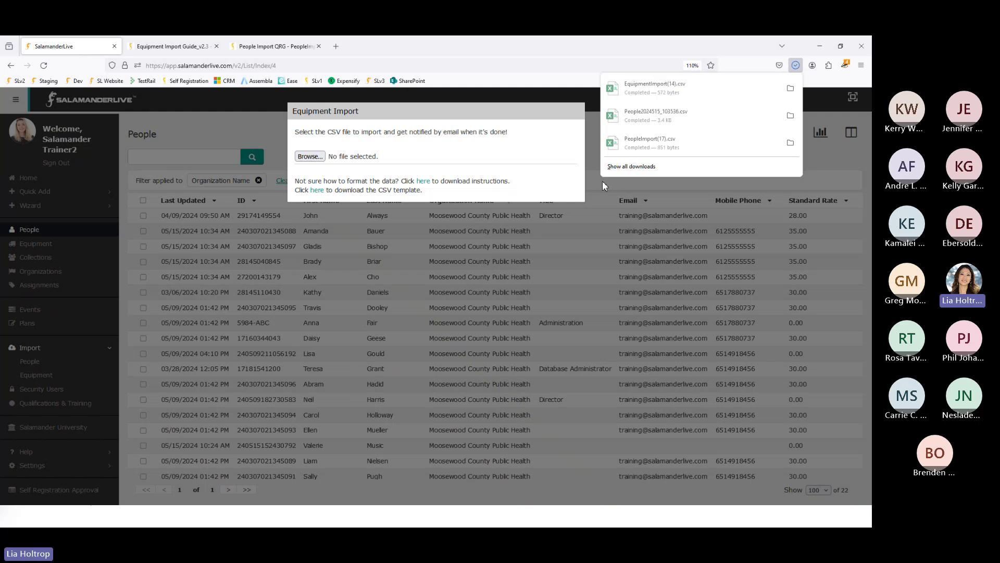
- Open EquipmentImport(14) in Excel and widen all columns so every header, including Organization Name, shows fully
left_click(658, 98)
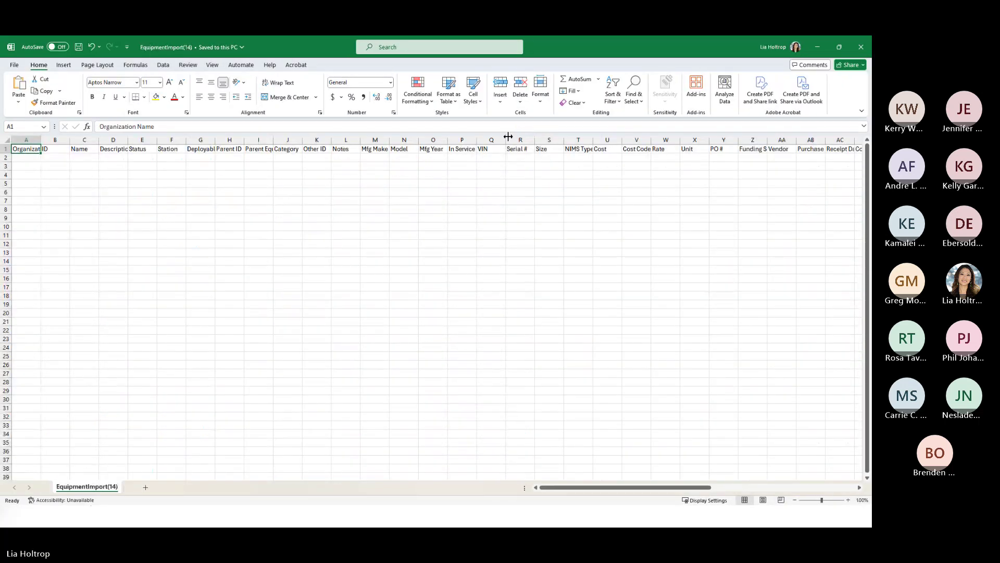
scroll(258, 448, "up", 15)
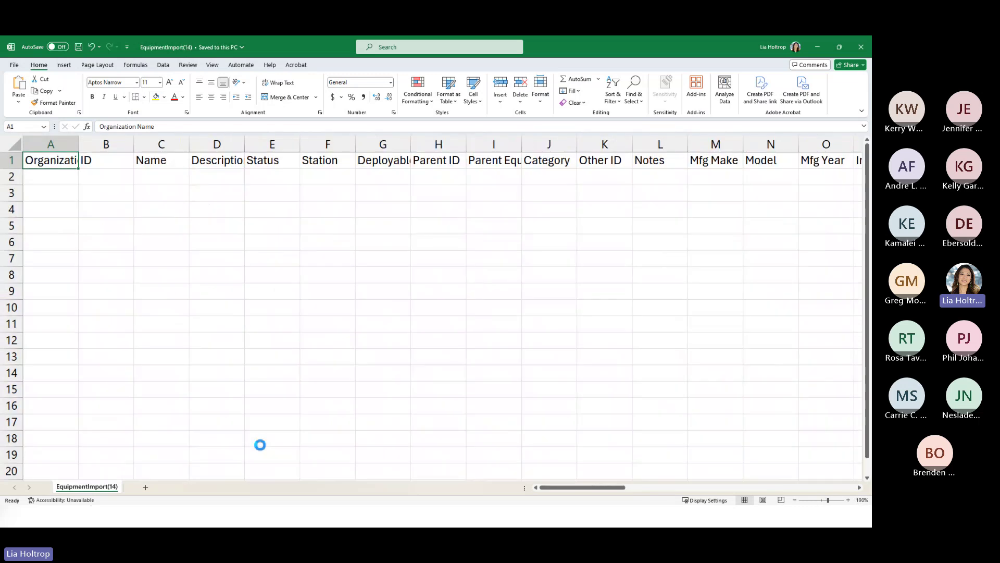
left_click(27, 154)
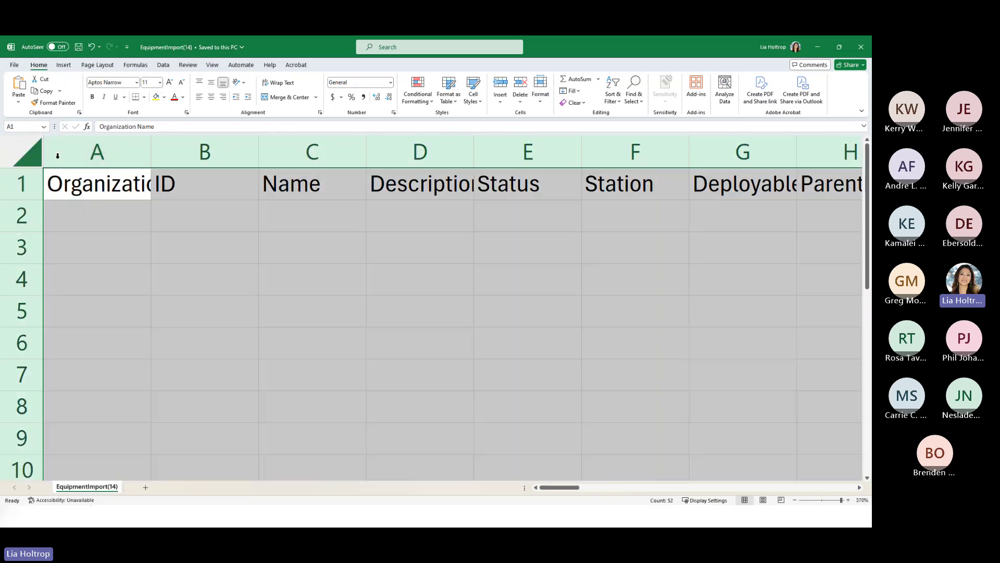
double_click(151, 159)
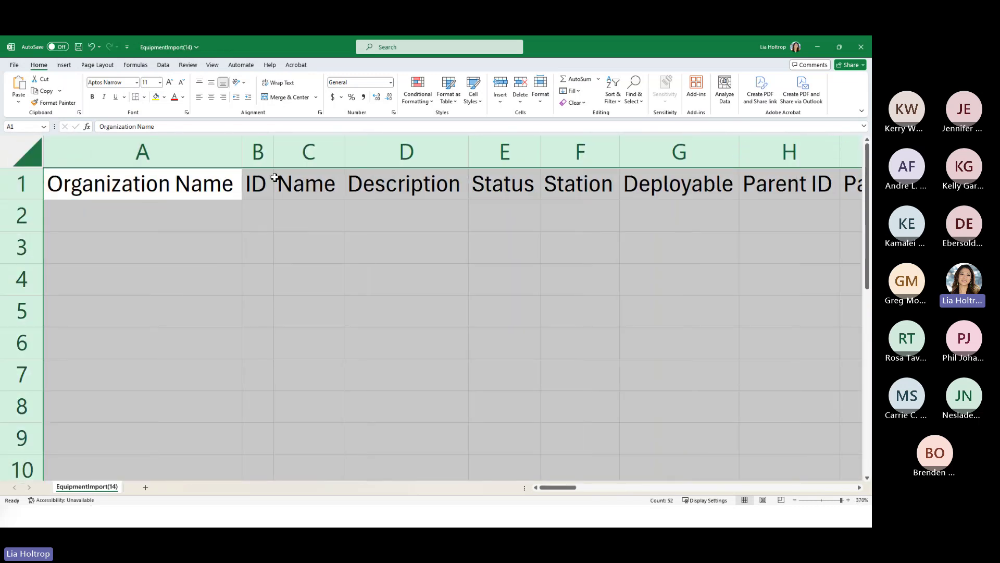
left_click_drag(274, 153, 399, 153)
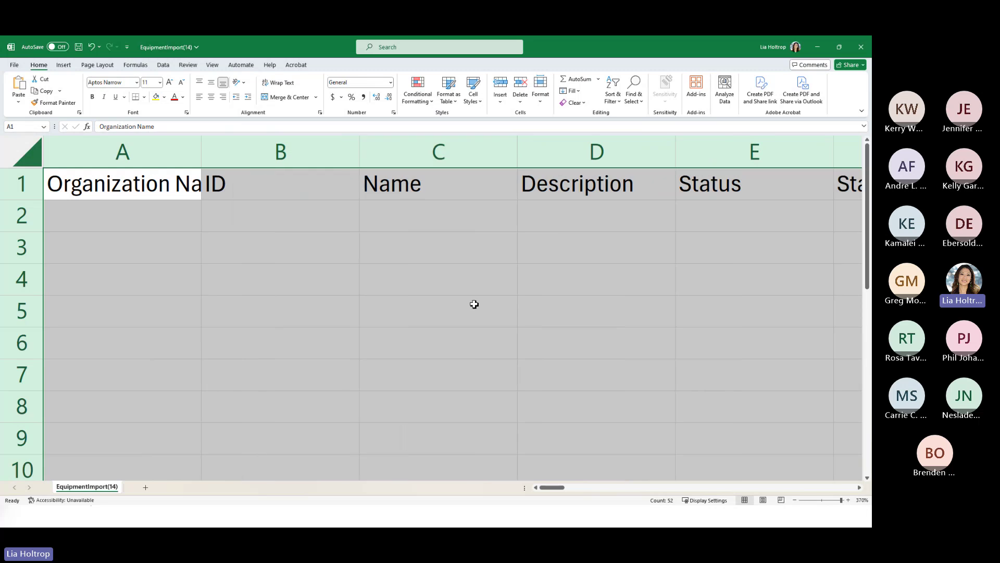
left_click(441, 266)
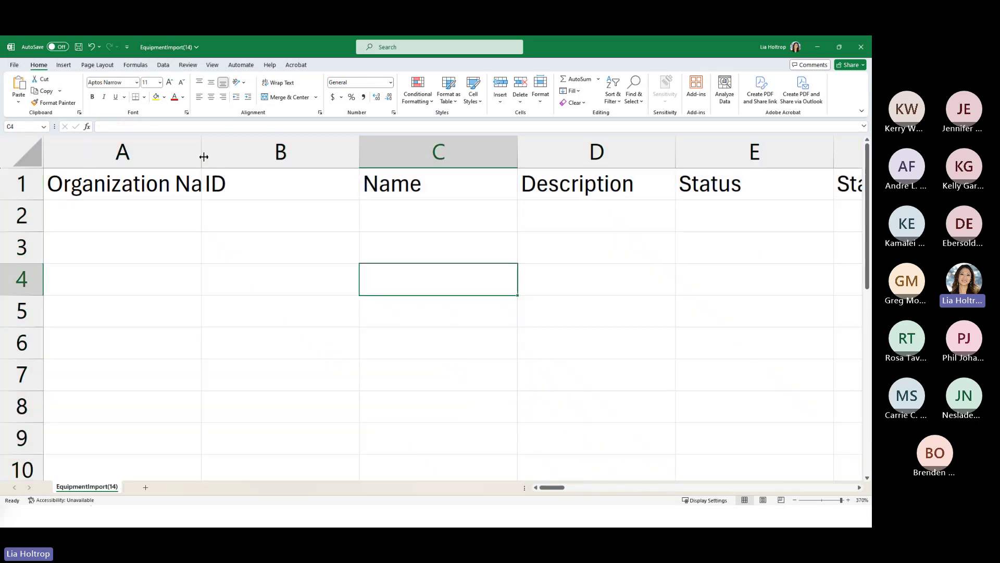
left_click_drag(202, 156, 321, 156)
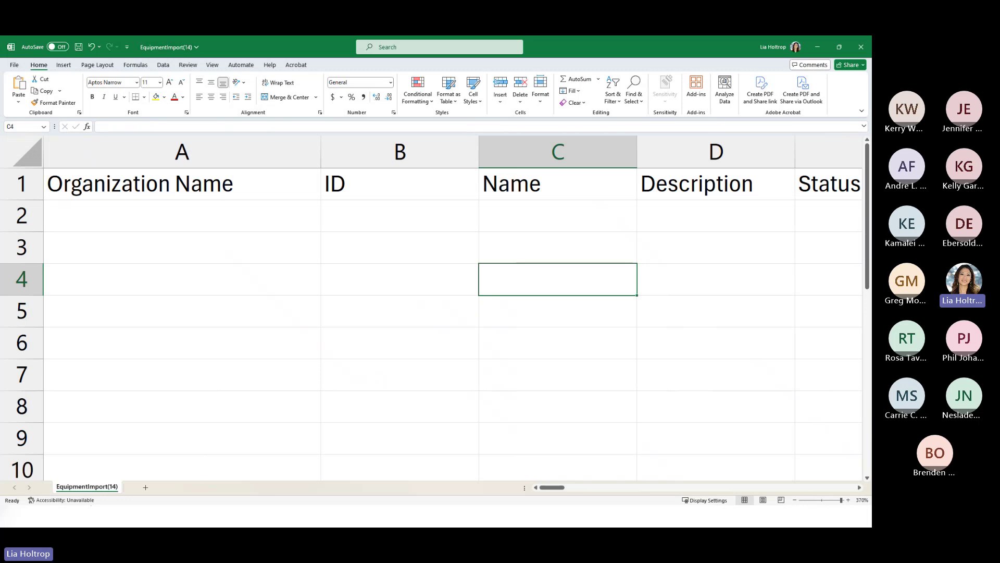
key("alt+Tab")
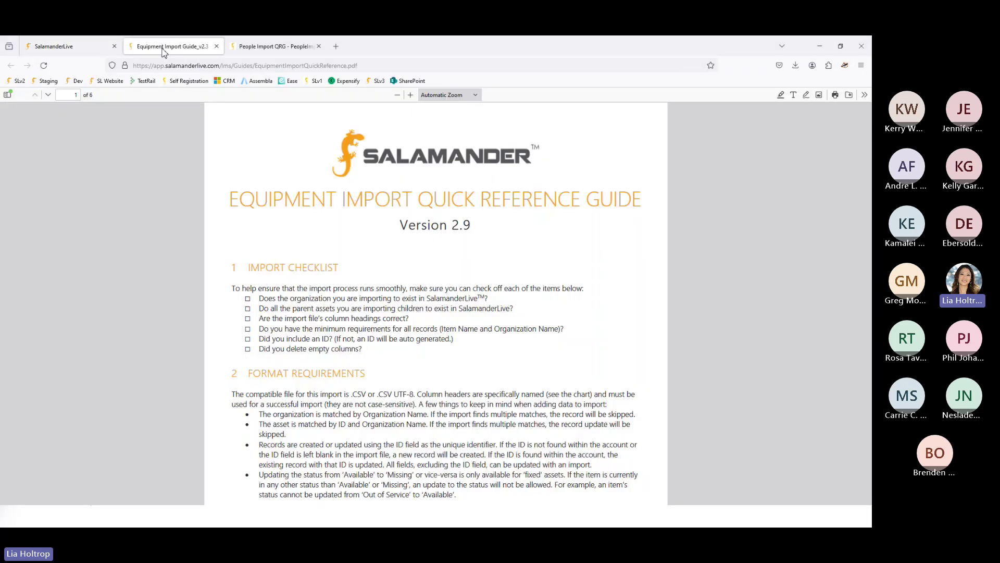
- Read the Equipment Import Guide's checklist and supported columns table, then go back to the import dialog
left_click(165, 47)
scroll(565, 458, "up", 5)
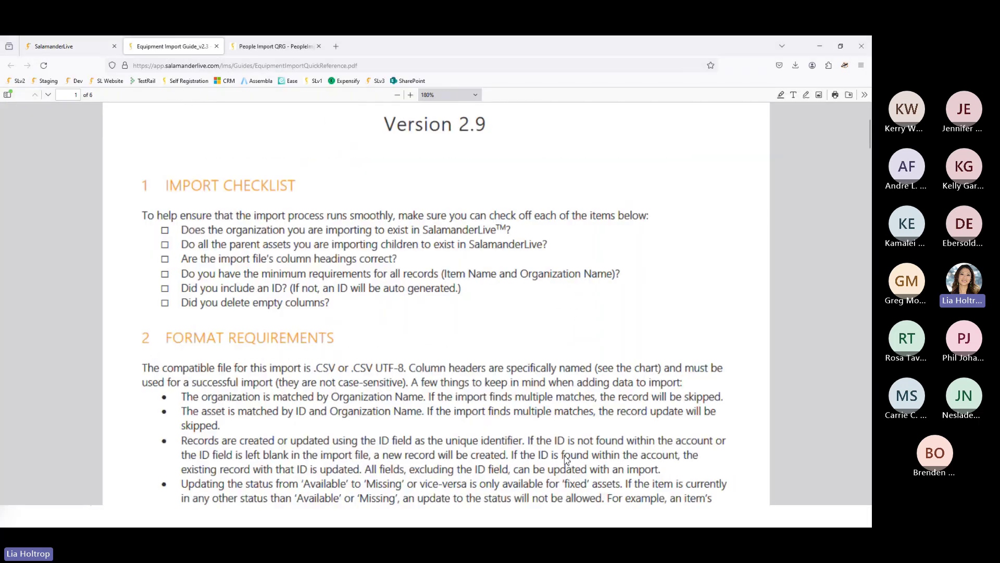
scroll(569, 454, "up", 2)
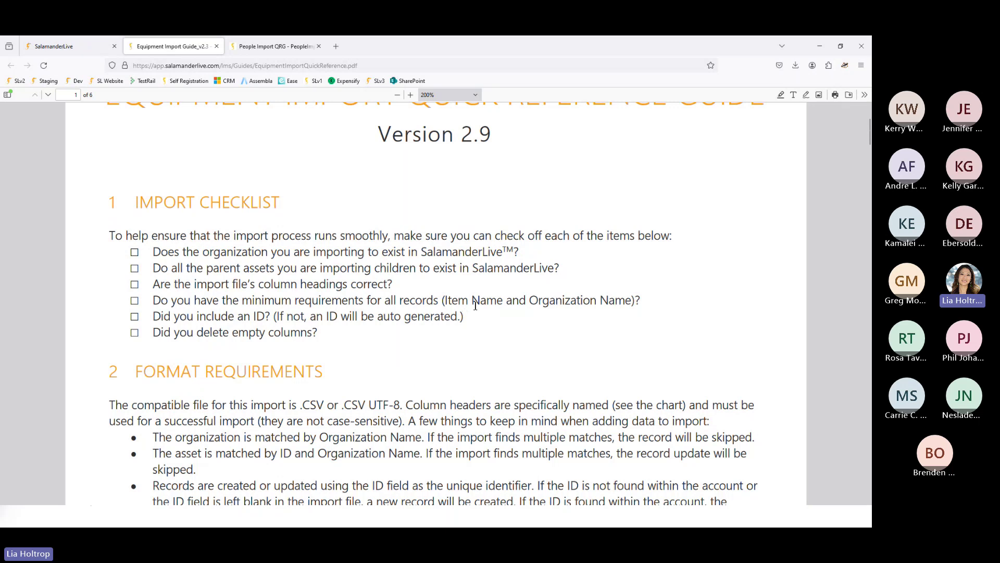
scroll(473, 291, "down", 3)
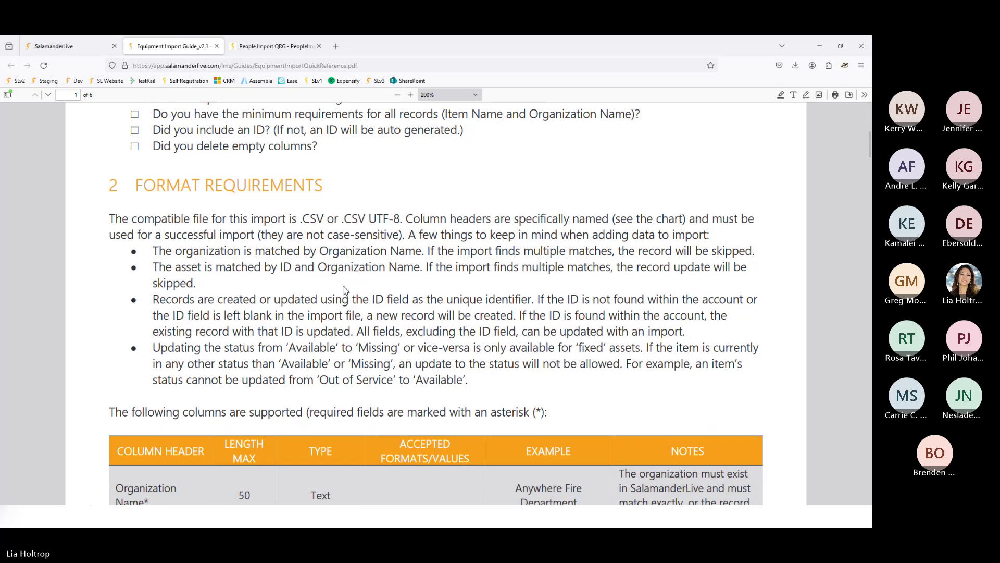
scroll(346, 289, "down", 3)
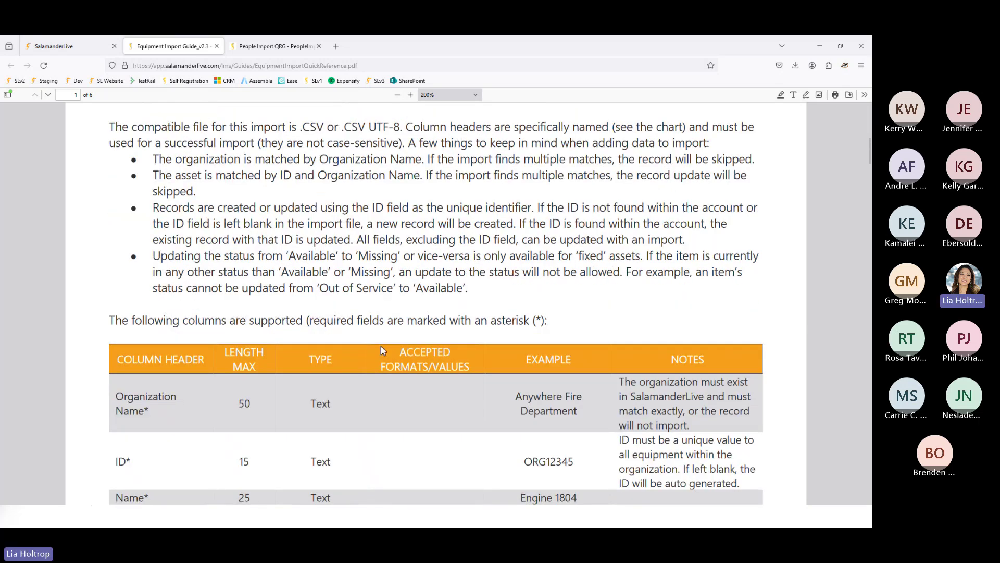
scroll(271, 334, "down", 1)
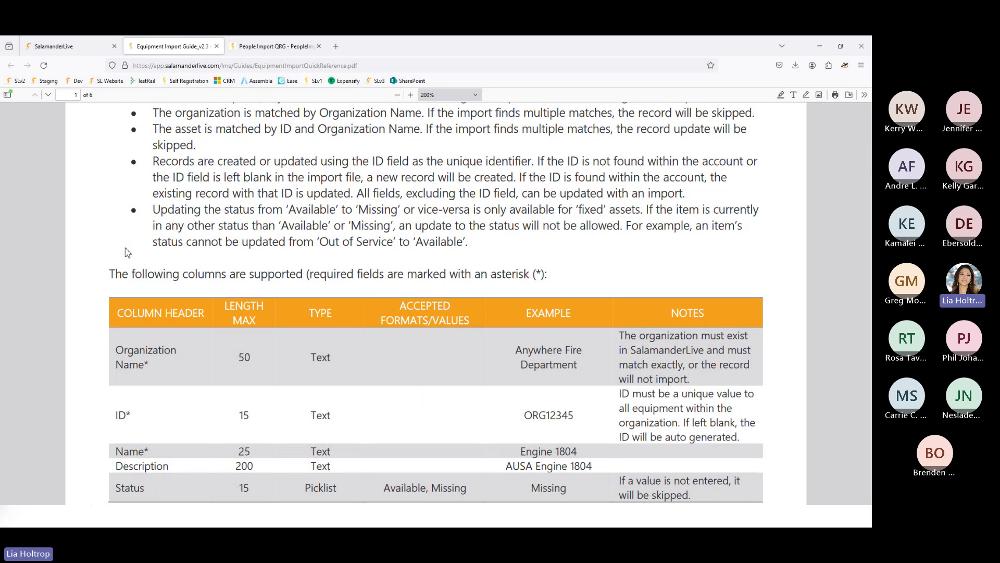
left_click(62, 52)
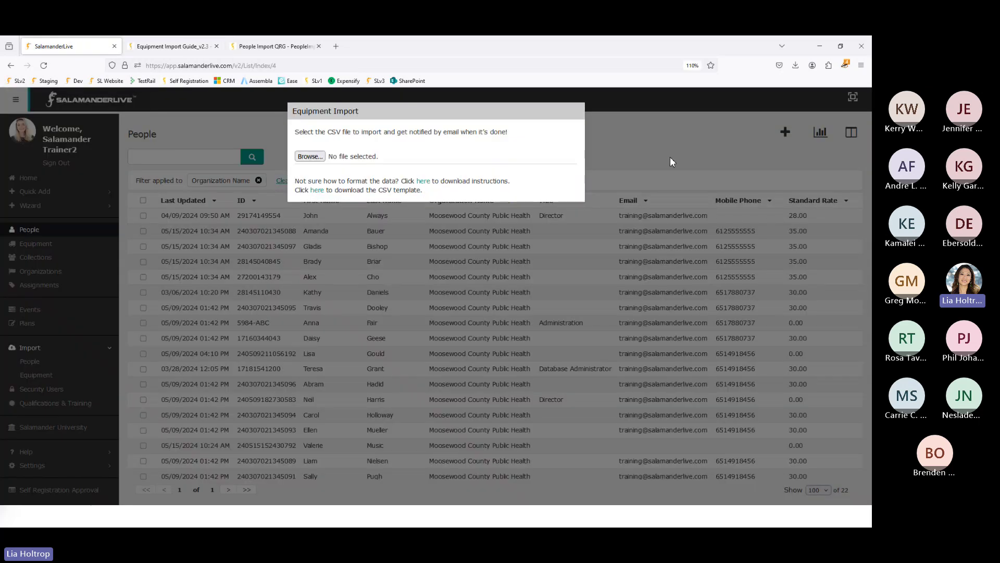
- Close the Equipment Import dialog and open the Aerial Engine-1 equipment record
left_click(644, 147)
left_click(36, 244)
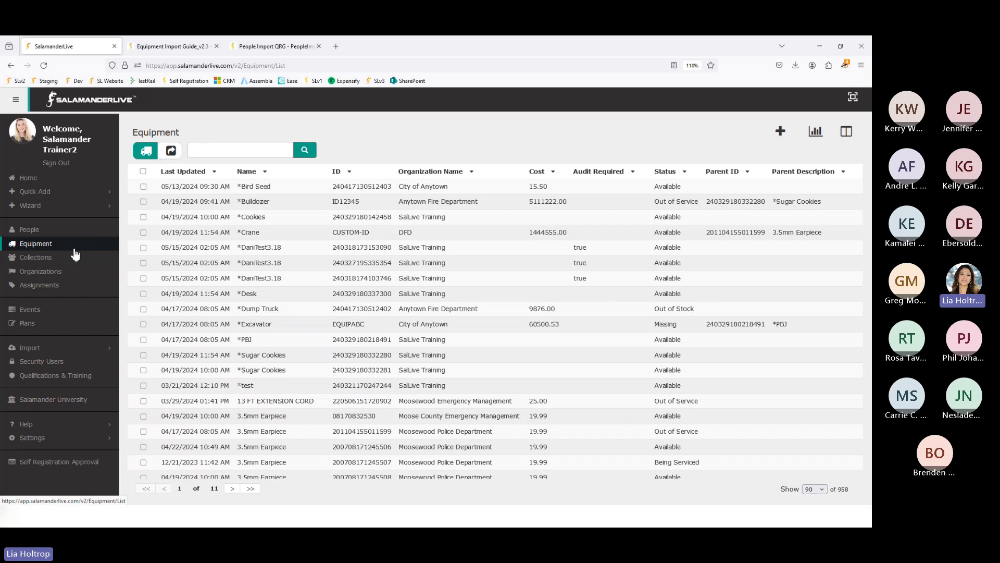
scroll(303, 364, "down", 3)
scroll(305, 364, "down", 3)
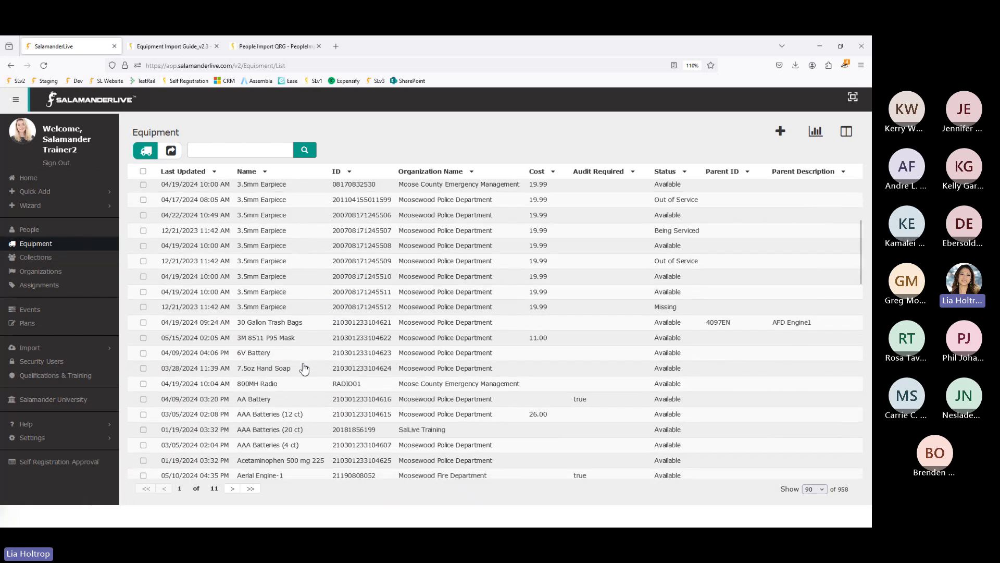
left_click(269, 383)
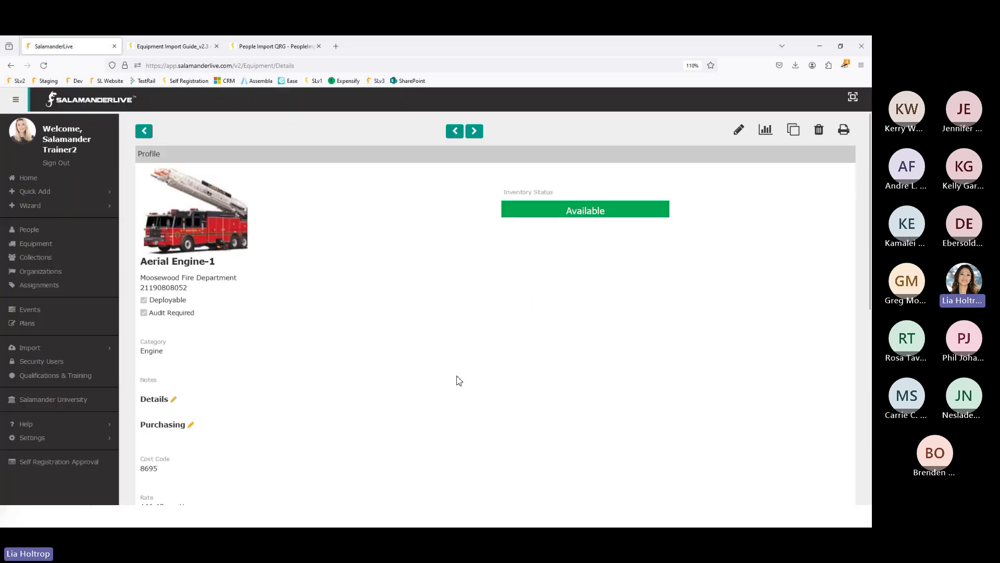
- List Aerial Engine-1's Change Status options, then return to the Equipment Import Guide
left_click(607, 222)
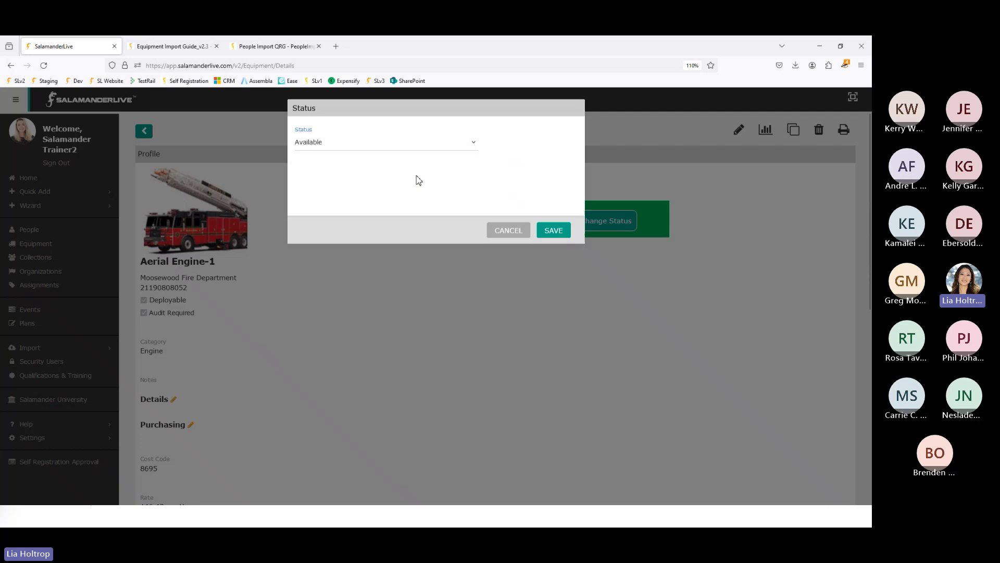
left_click(380, 151)
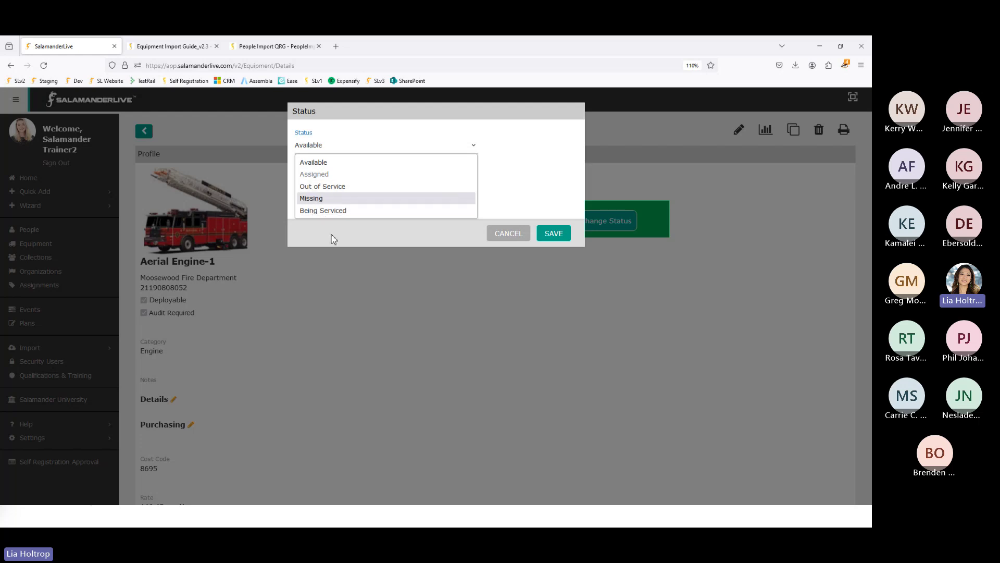
left_click(170, 50)
left_click(171, 50)
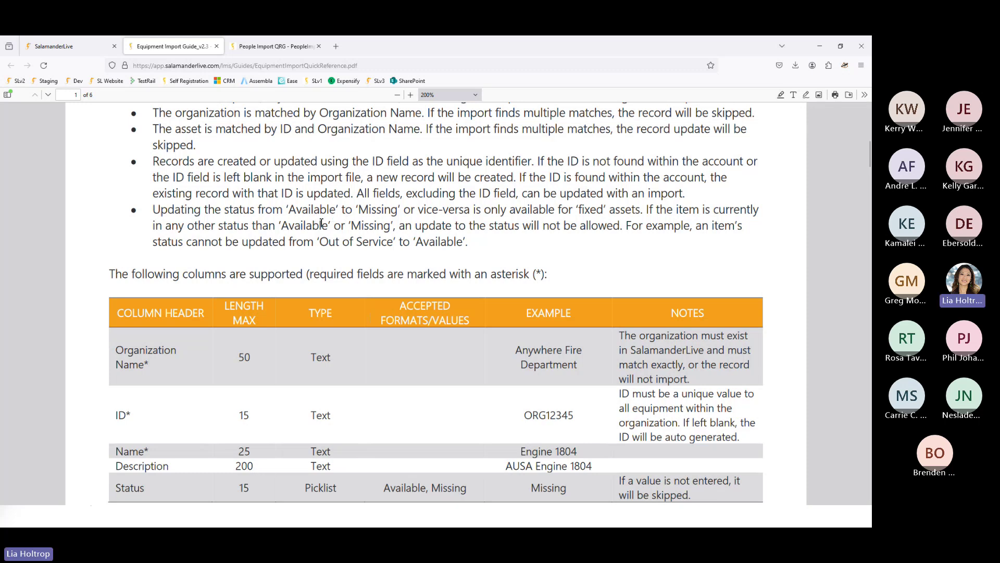
- Read the guide's Status row at the end of page 1, then return to the Excel template
scroll(339, 433, "down", 1)
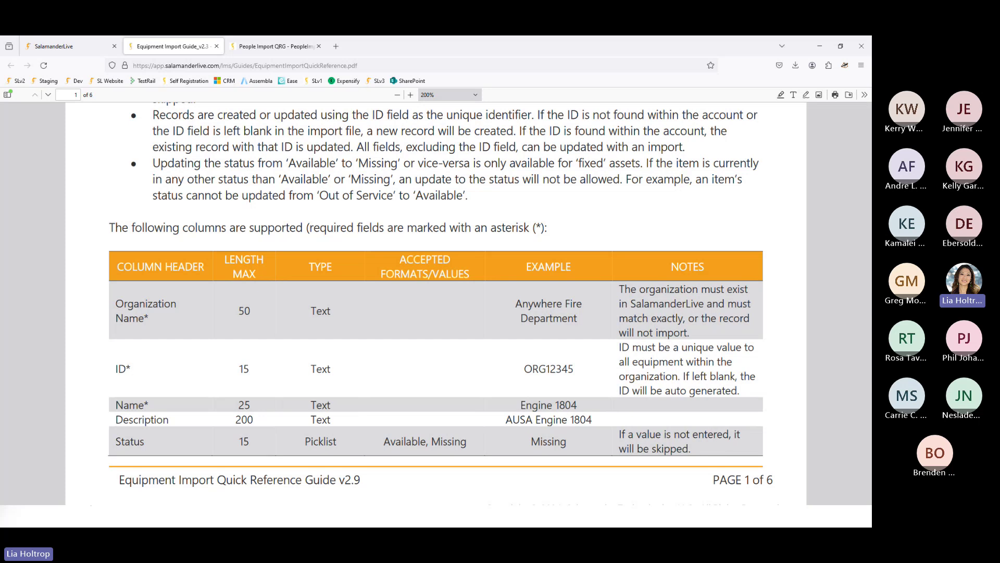
key("alt+Tab")
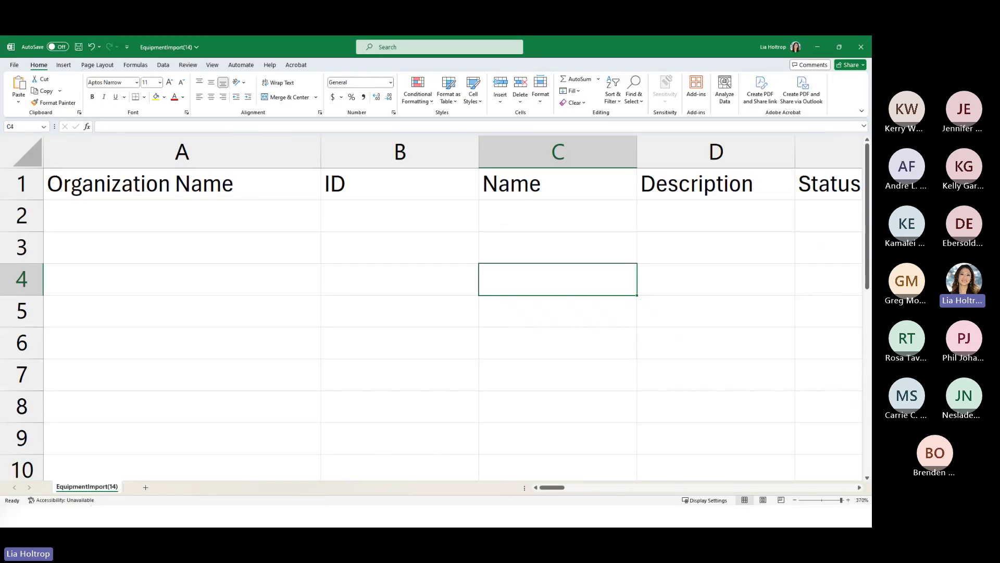
- Cancel the pending Aerial Engine-1 status change in SalamanderLive without saving
key("alt+Tab")
left_click(69, 51)
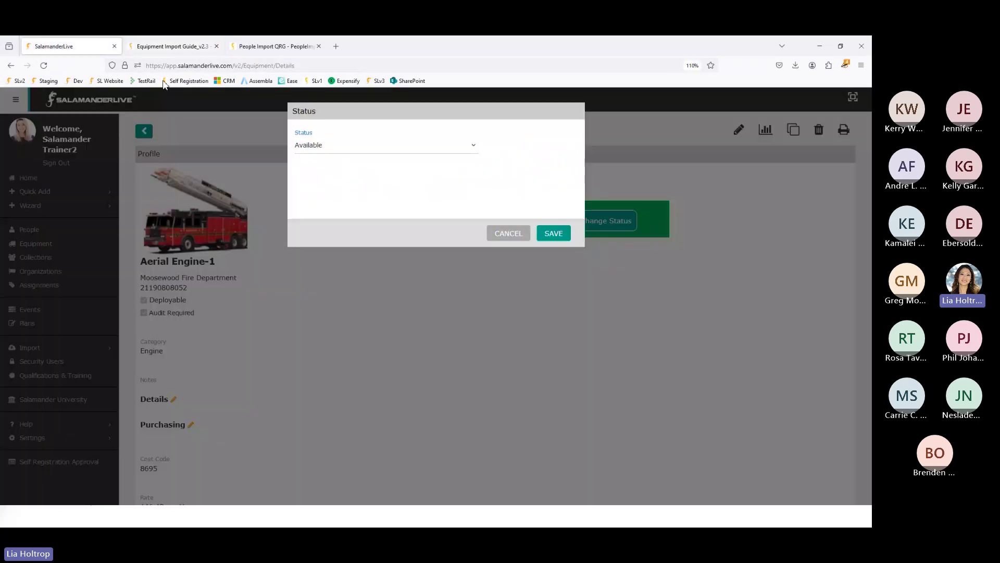
left_click(501, 240)
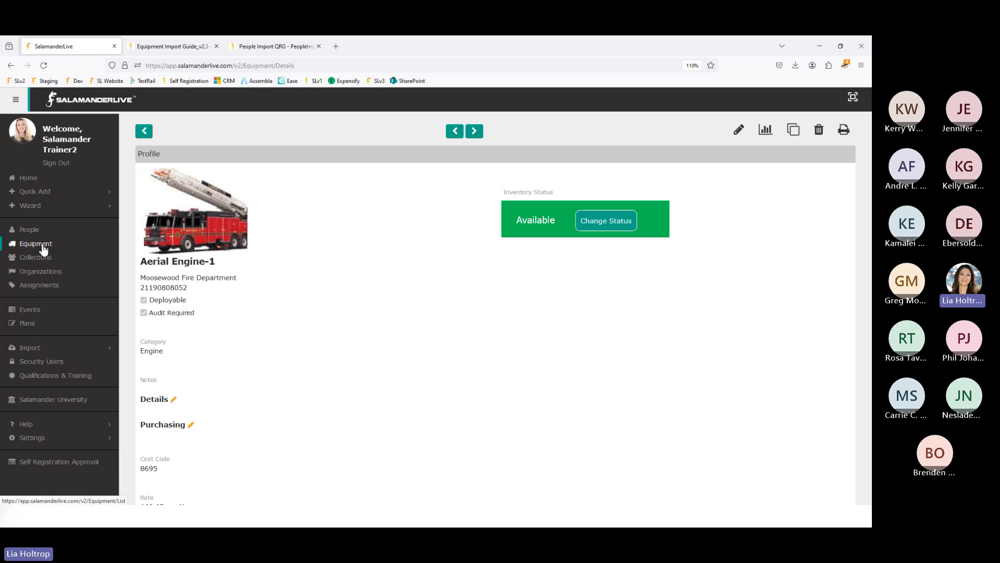
- Open the 3M 8511 P95 Mask equipment record, then return to the import guide's Status row
left_click(43, 245)
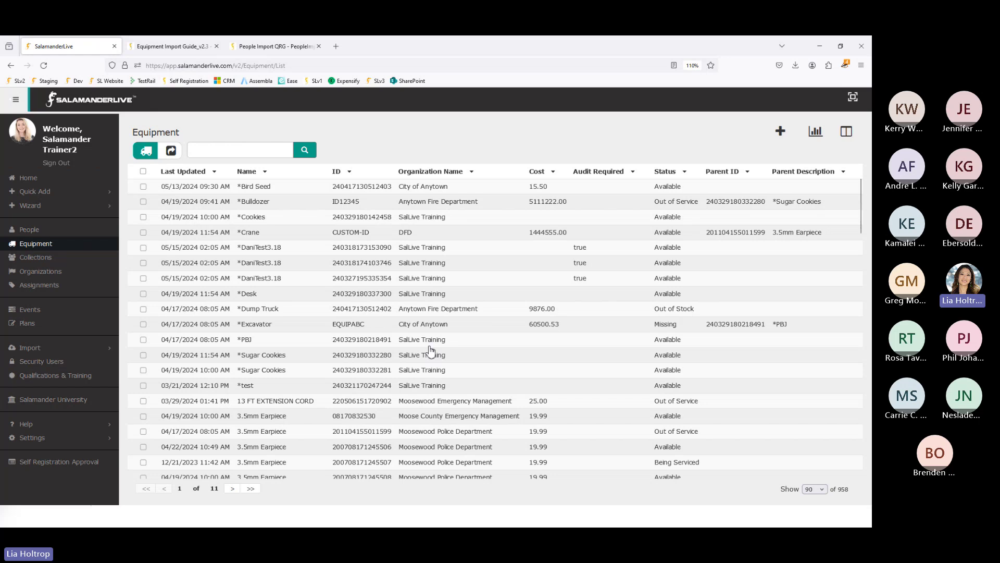
scroll(413, 359, "down", 3)
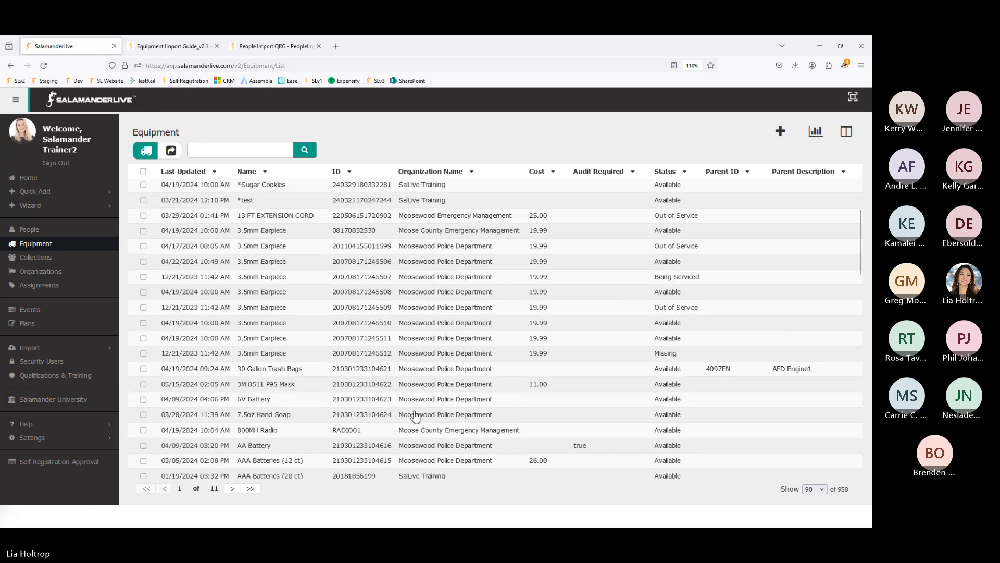
left_click(398, 385)
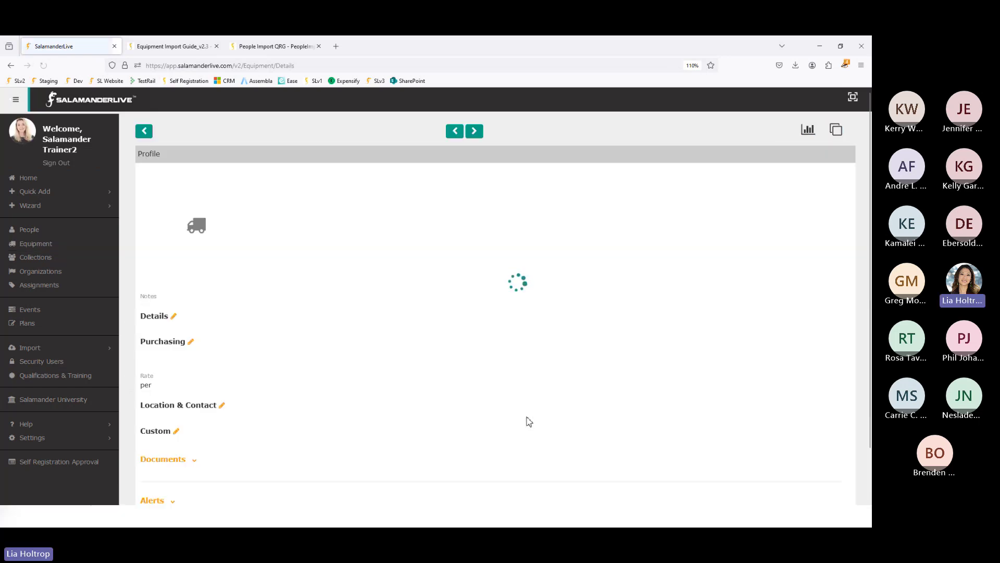
scroll(266, 377, "down", 2)
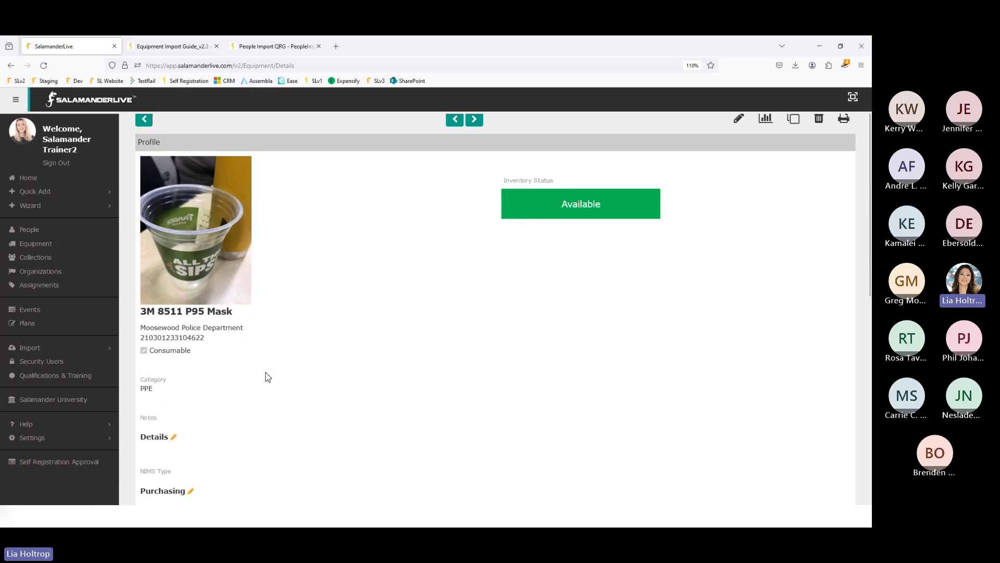
scroll(275, 377, "up", 2)
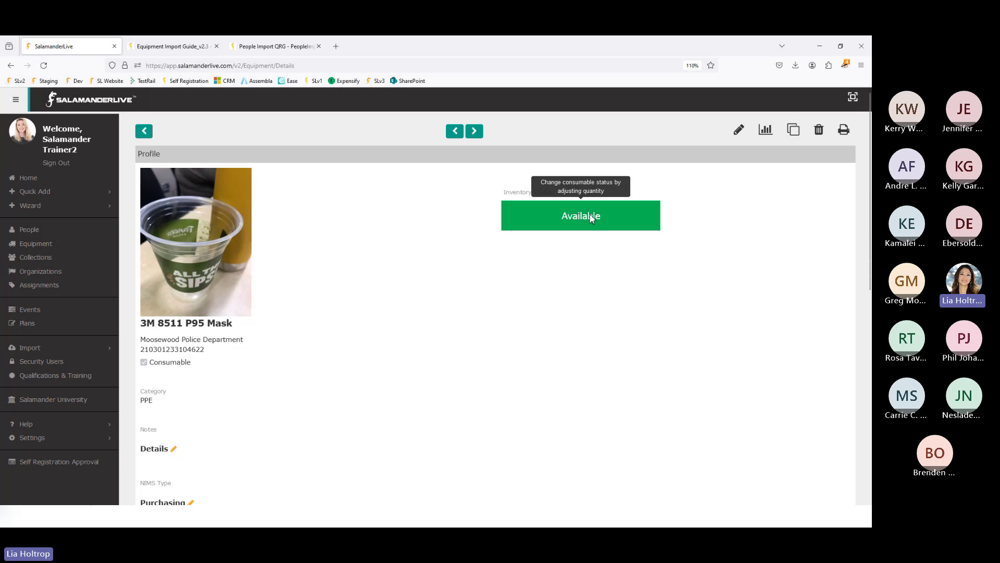
scroll(592, 218, "down", 7)
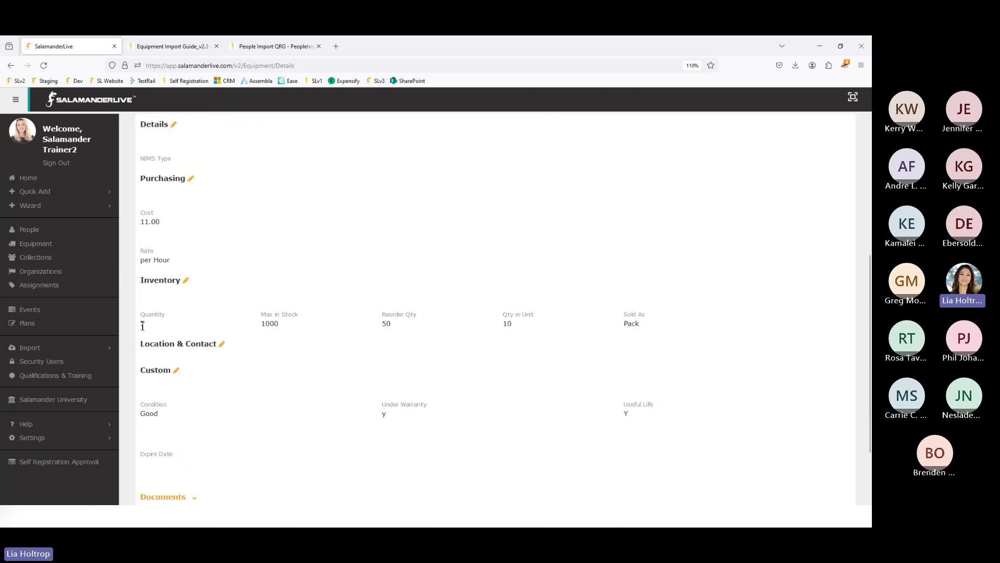
scroll(331, 350, "up", 5)
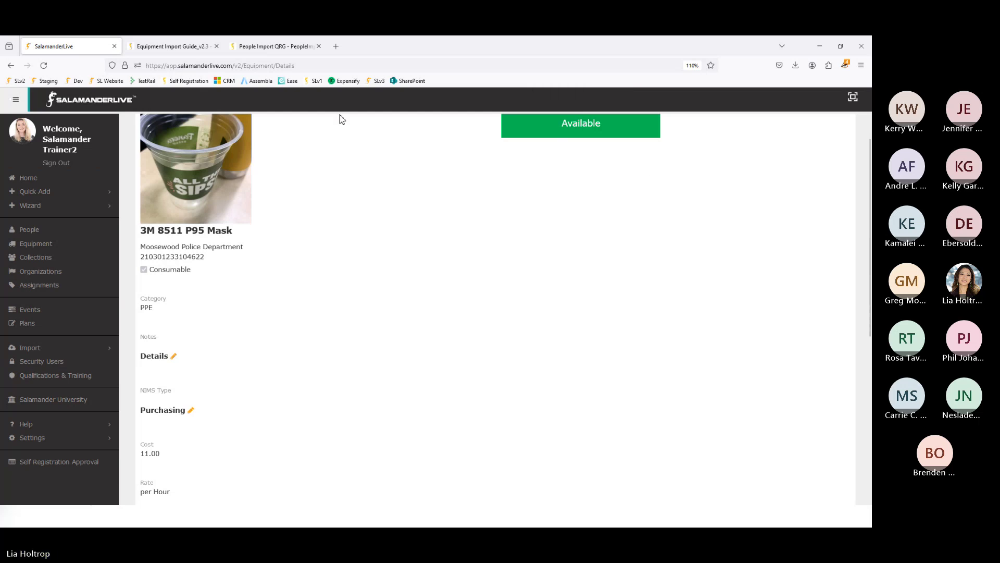
left_click(177, 50)
scroll(483, 265, "down", 5)
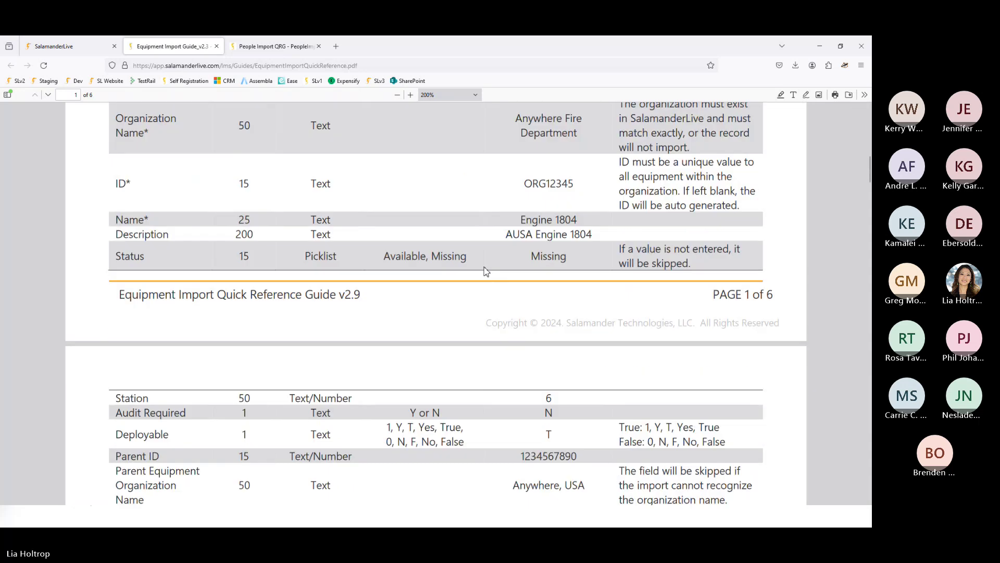
- Scroll past page 2's field table to the '3 PARENT / CHILD IMPORT WORKFLOWS' heading on page 3
scroll(484, 271, "down", 4)
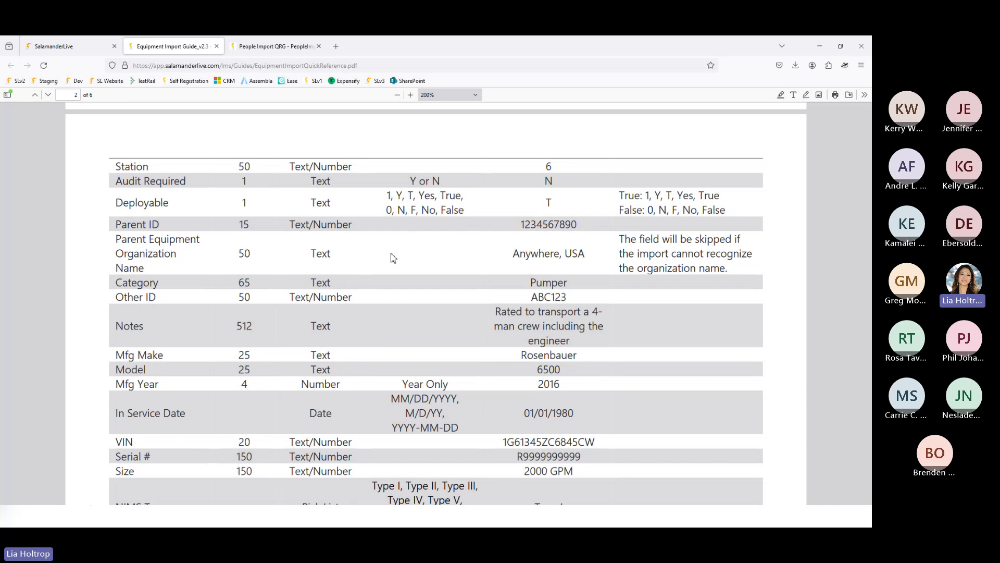
scroll(850, 224, "down", 1)
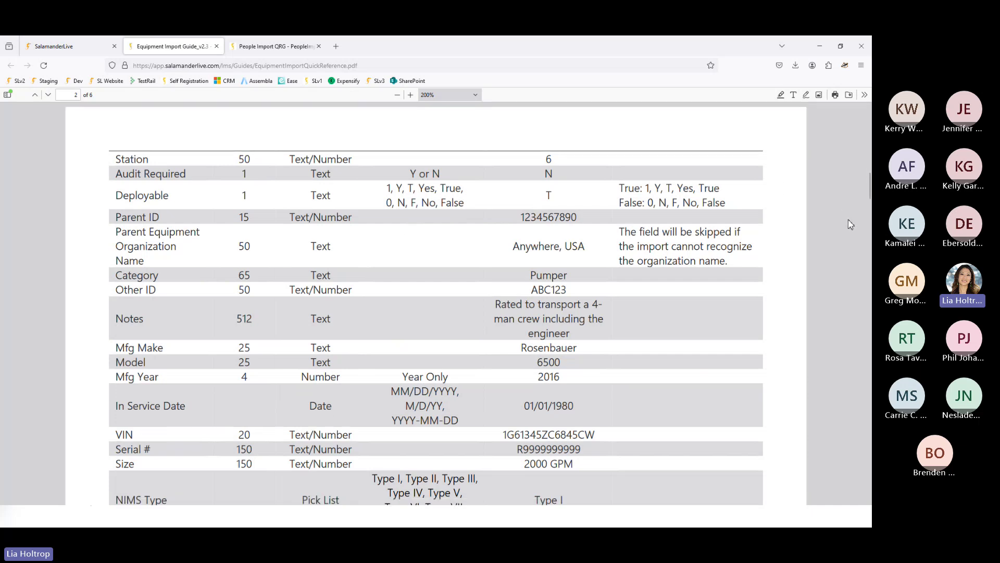
scroll(848, 224, "down", 7)
scroll(848, 224, "down", 7)
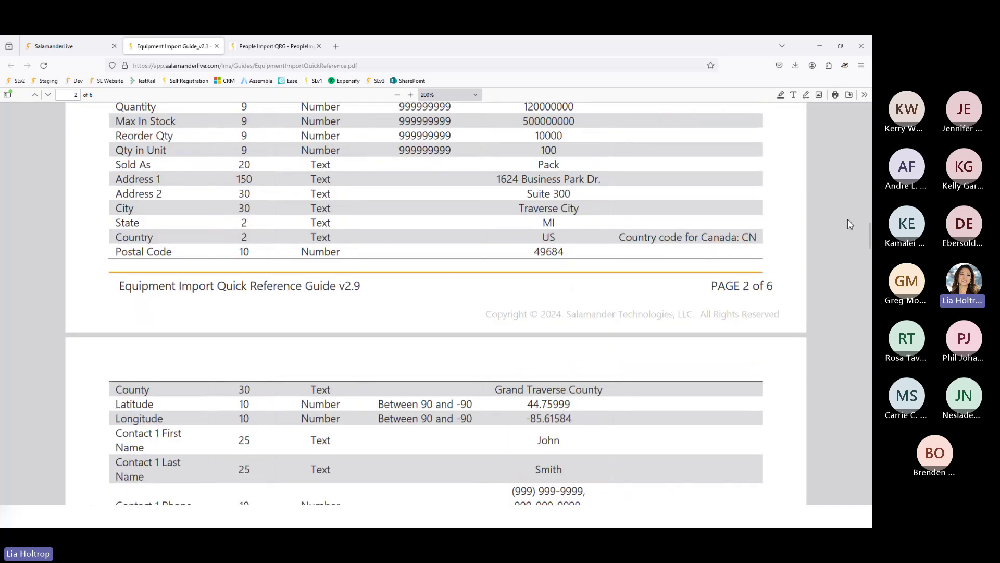
scroll(848, 220, "down", 12)
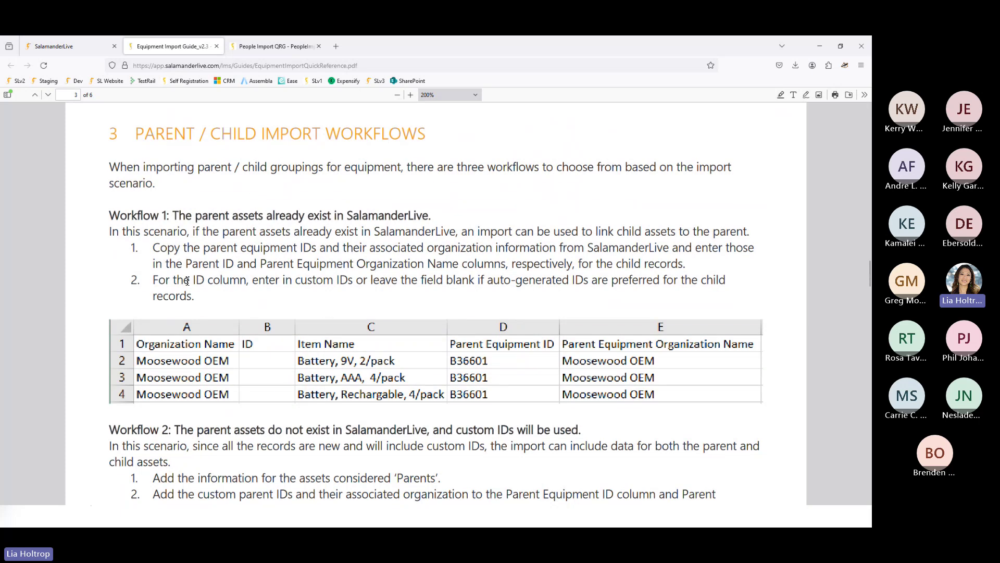
- Read Workflows 1–3 through Workflow 3's Import 1–4 diagram, then switch to the Excel template
scroll(197, 342, "down", 6)
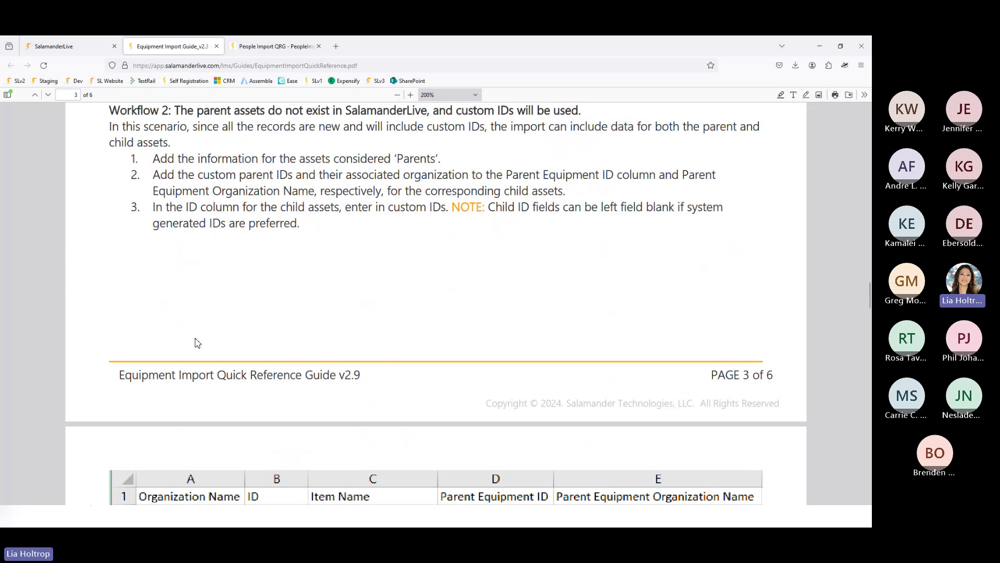
scroll(197, 342, "down", 5)
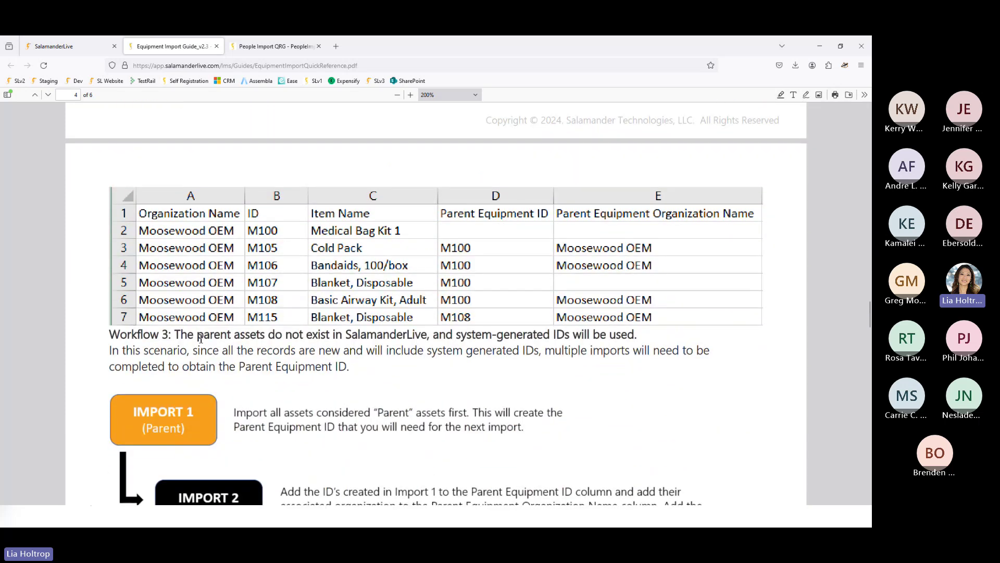
scroll(363, 366, "up", 5)
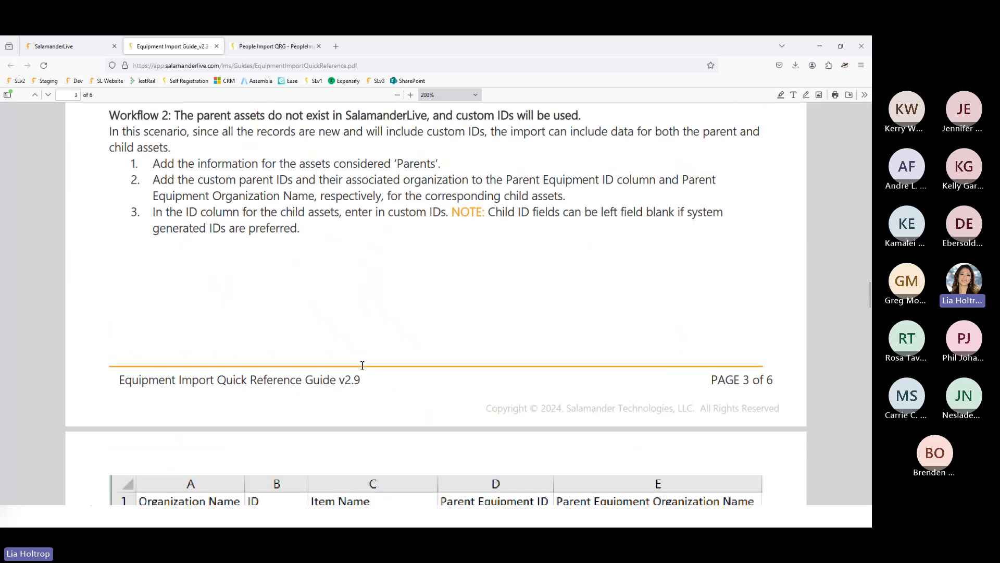
scroll(362, 366, "up", 4)
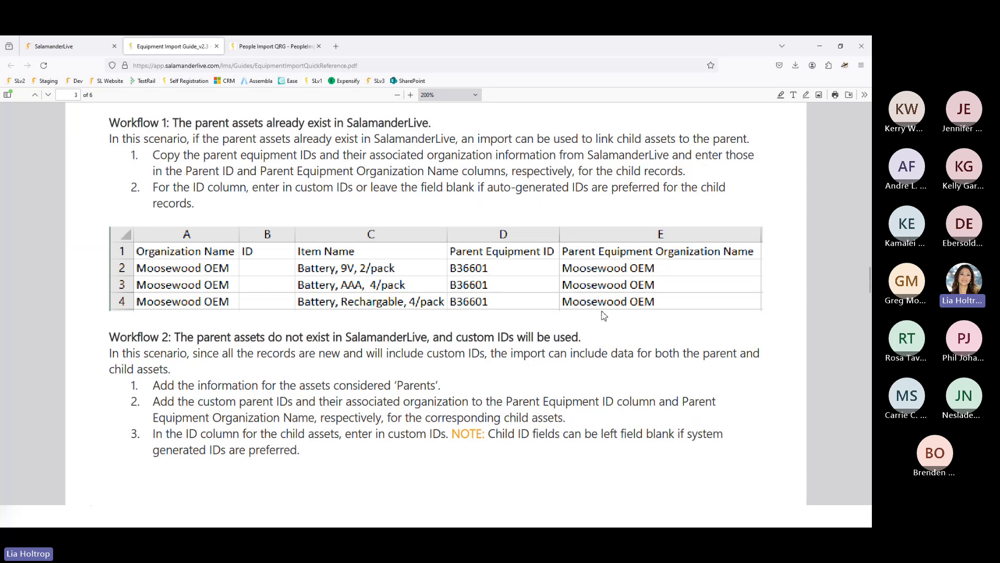
scroll(619, 325, "down", 3)
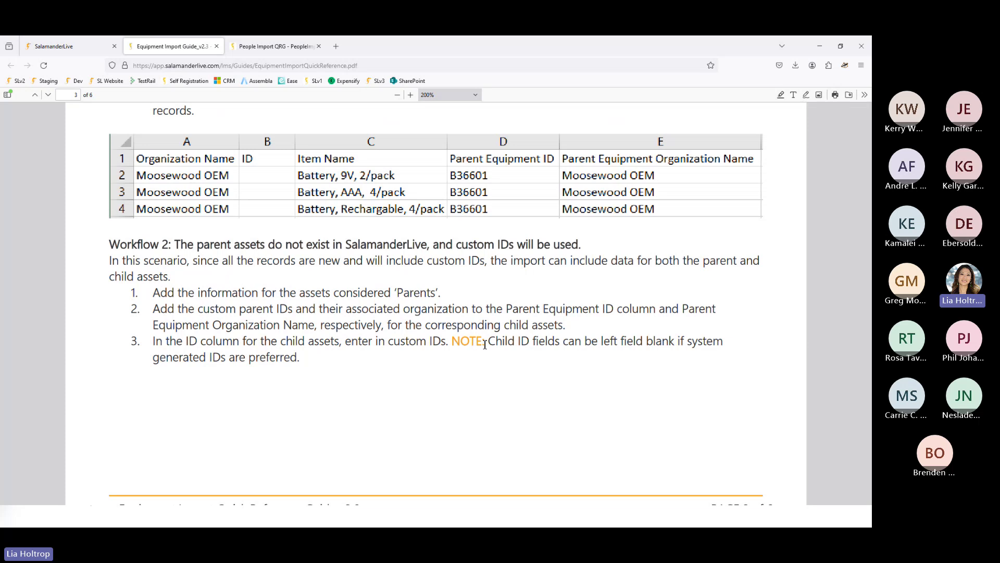
scroll(485, 344, "down", 8)
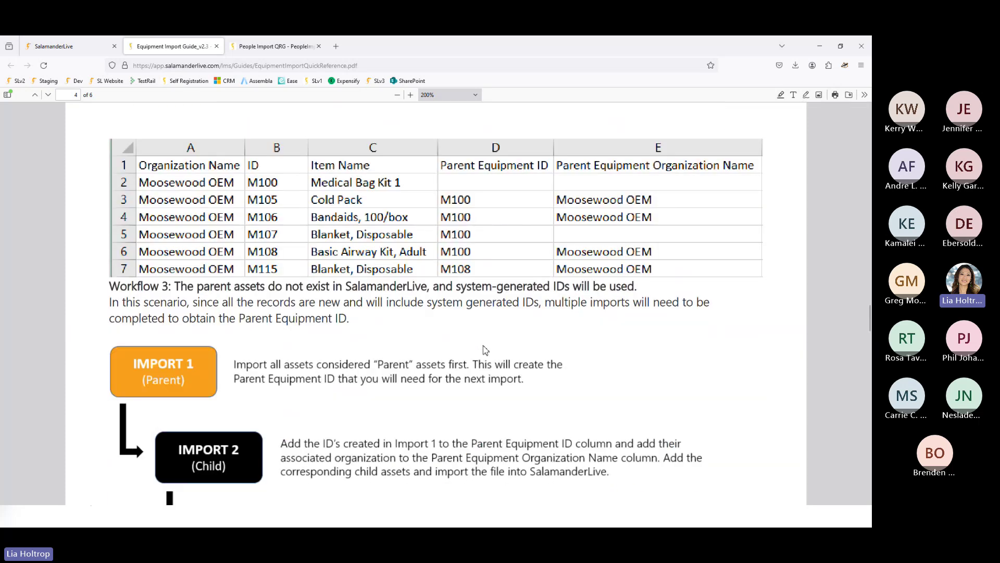
scroll(485, 350, "down", 3)
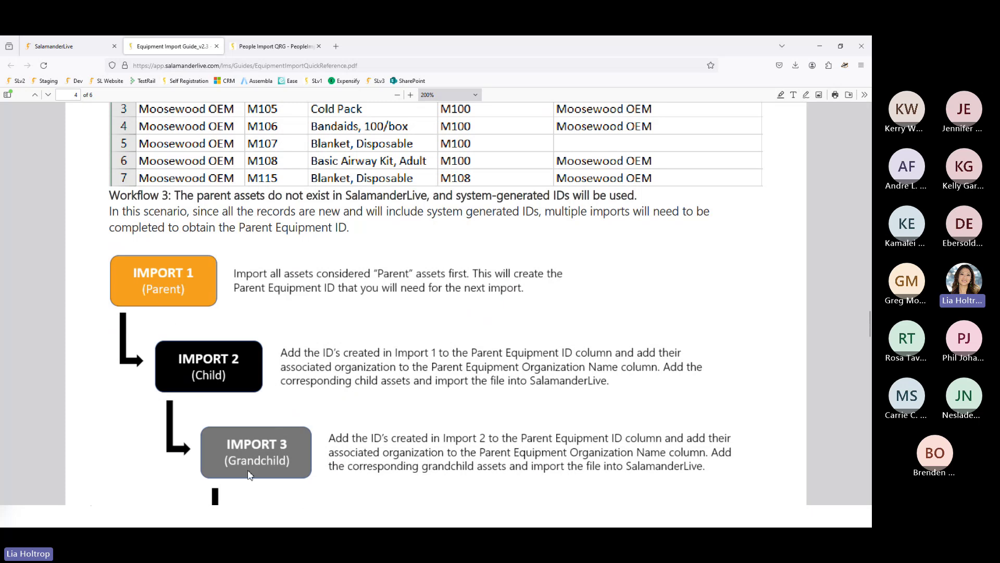
scroll(265, 463, "down", 2)
scroll(264, 462, "down", 3)
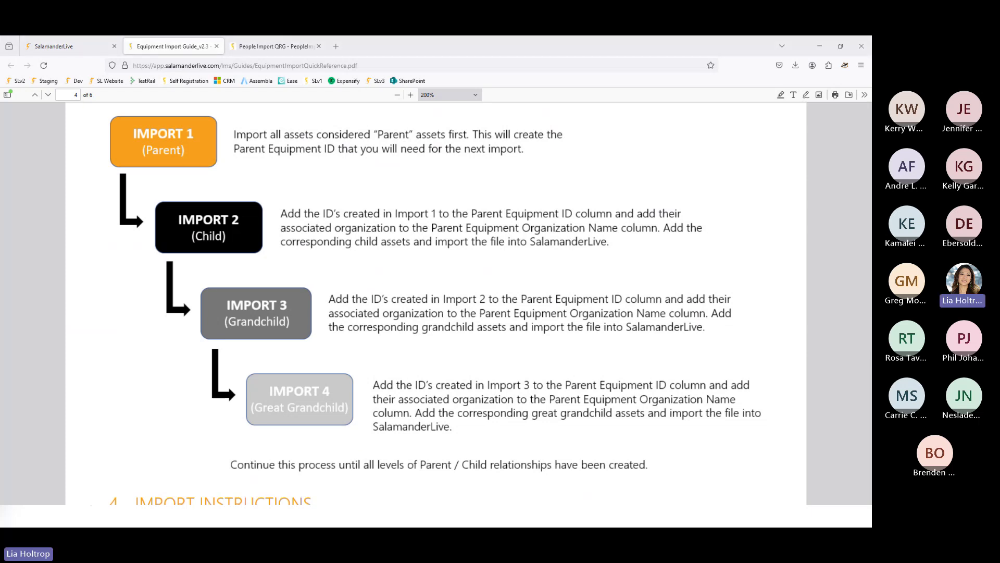
left_click(23, 469)
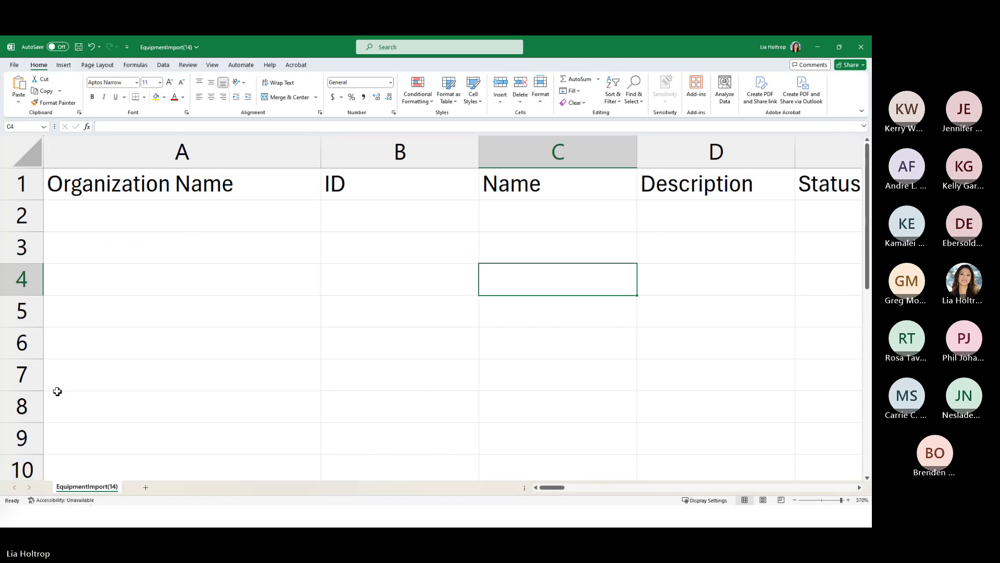
- Enter Moosewood County Public Health in A2, autofit column A, and put Tent in C2
left_click(111, 217)
type("Moose")
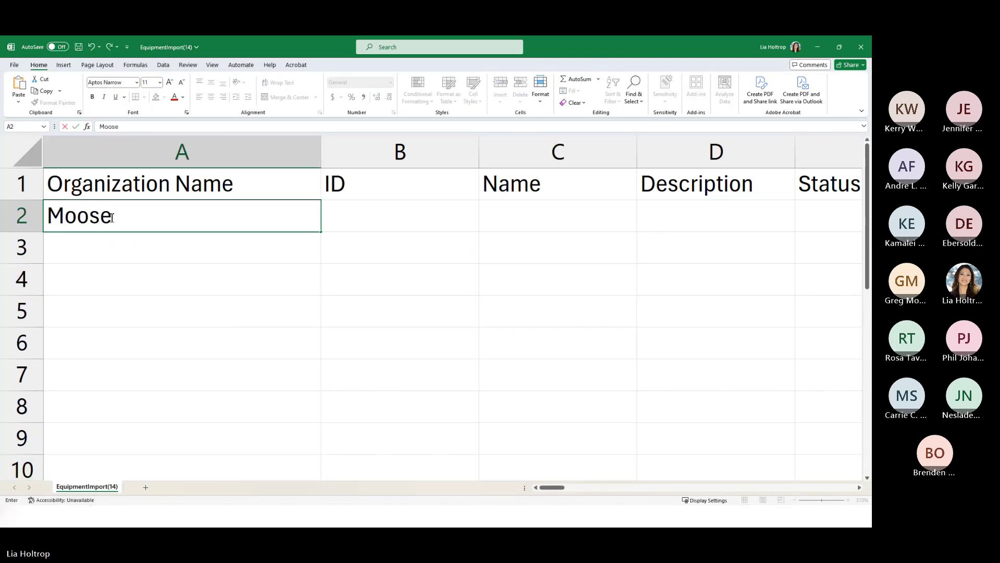
type("wood County P")
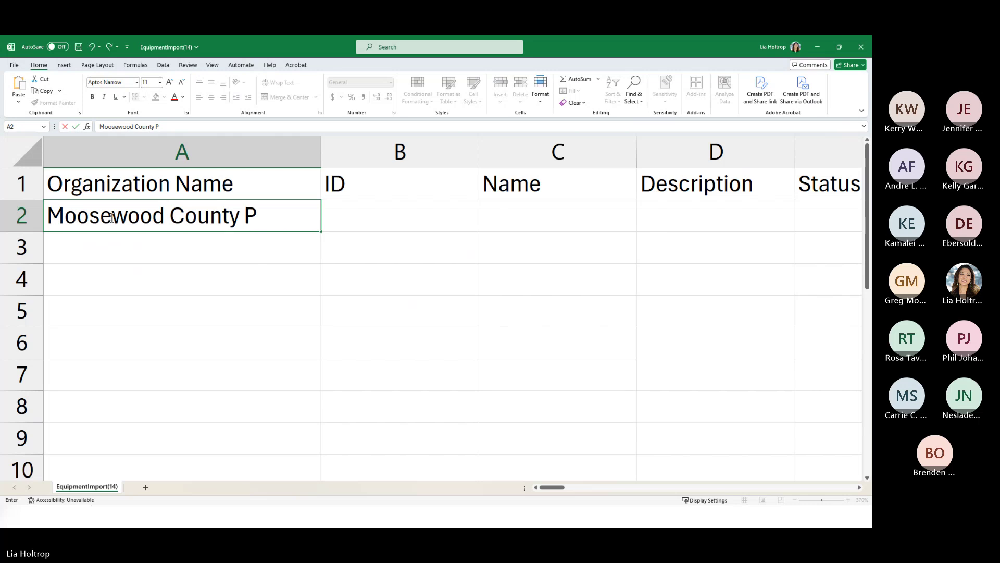
type("ublic Health")
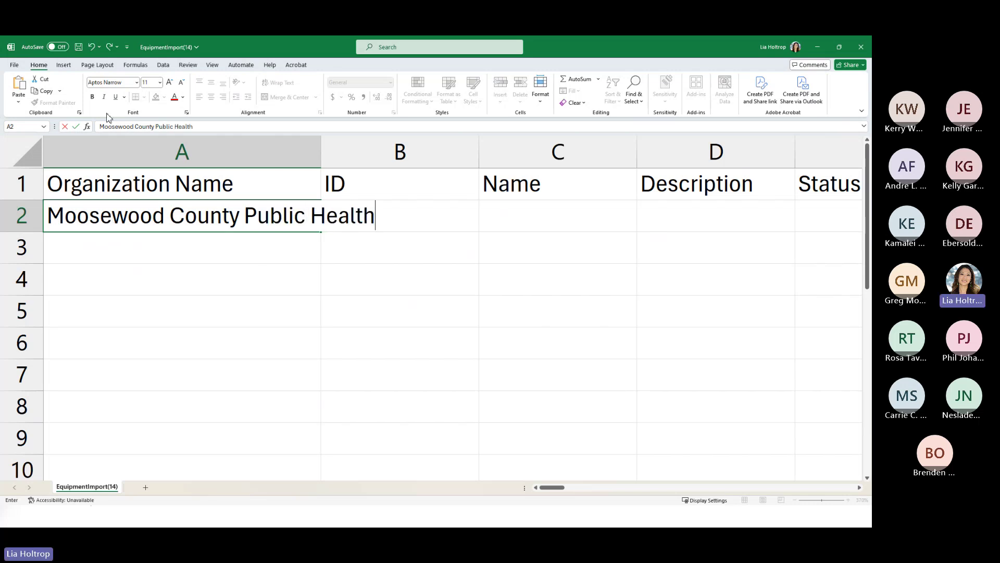
left_click(393, 163)
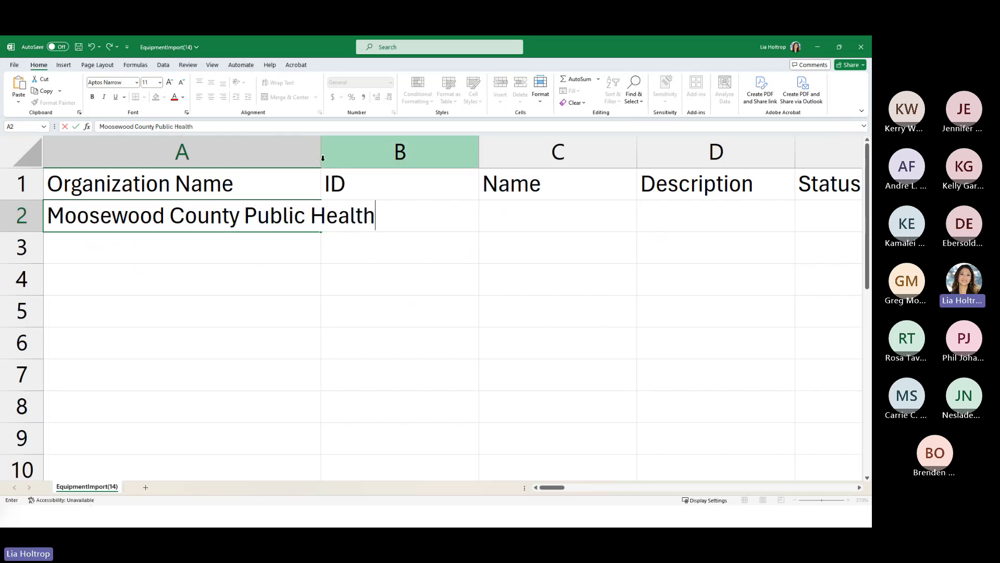
double_click(321, 156)
left_click(521, 212)
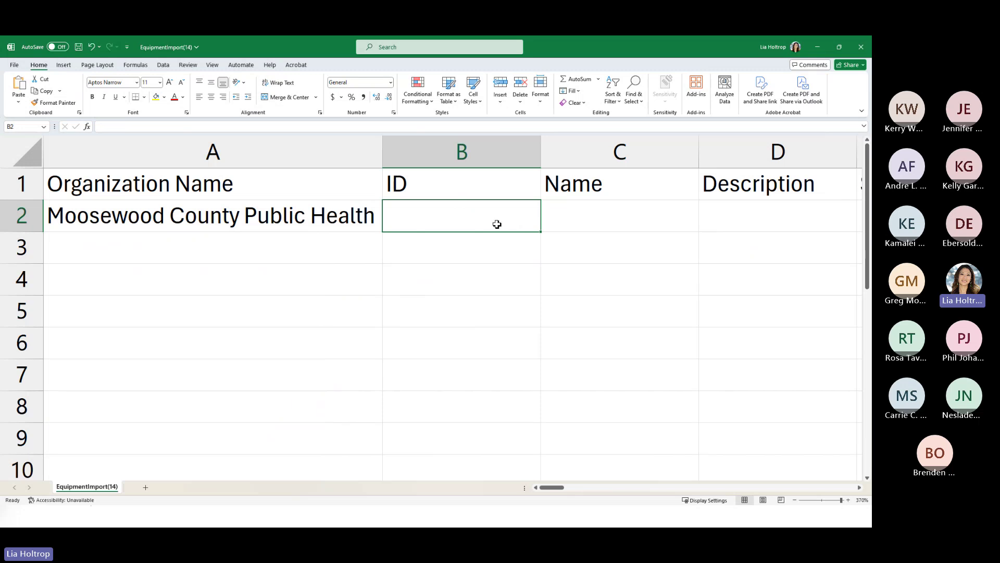
left_click(582, 216)
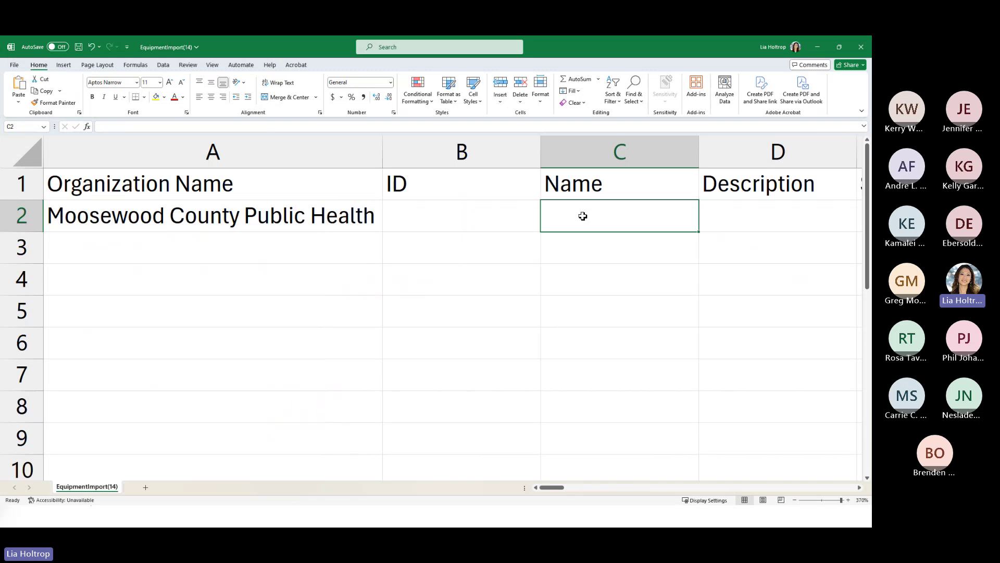
type("Tent")
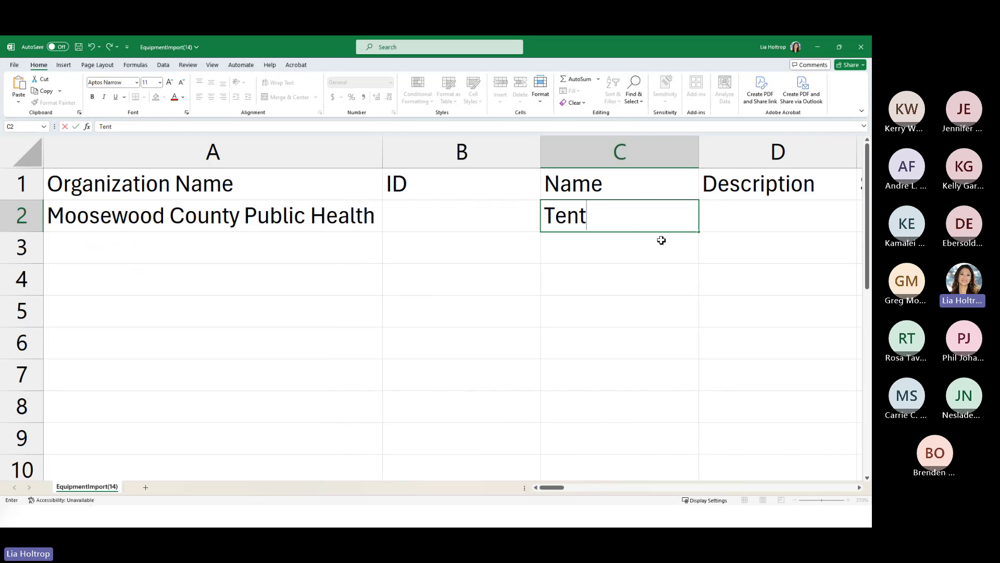
left_click(759, 225)
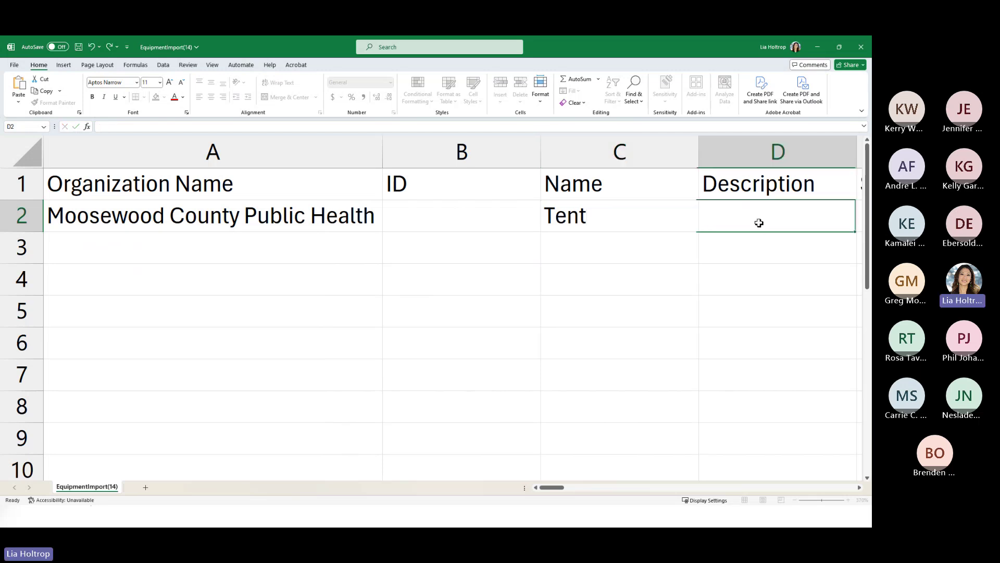
left_click_drag(556, 488, 575, 486)
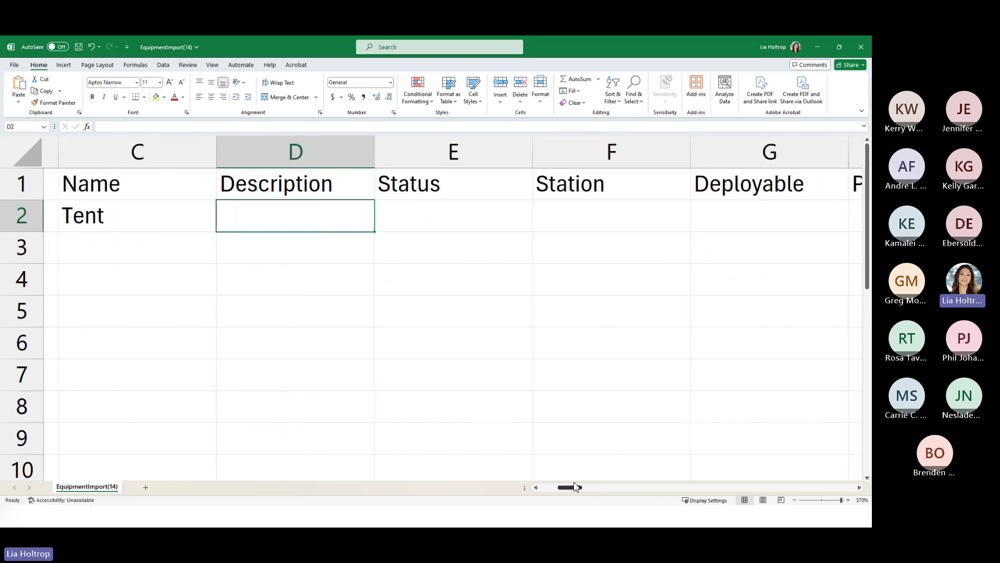
left_click(415, 220)
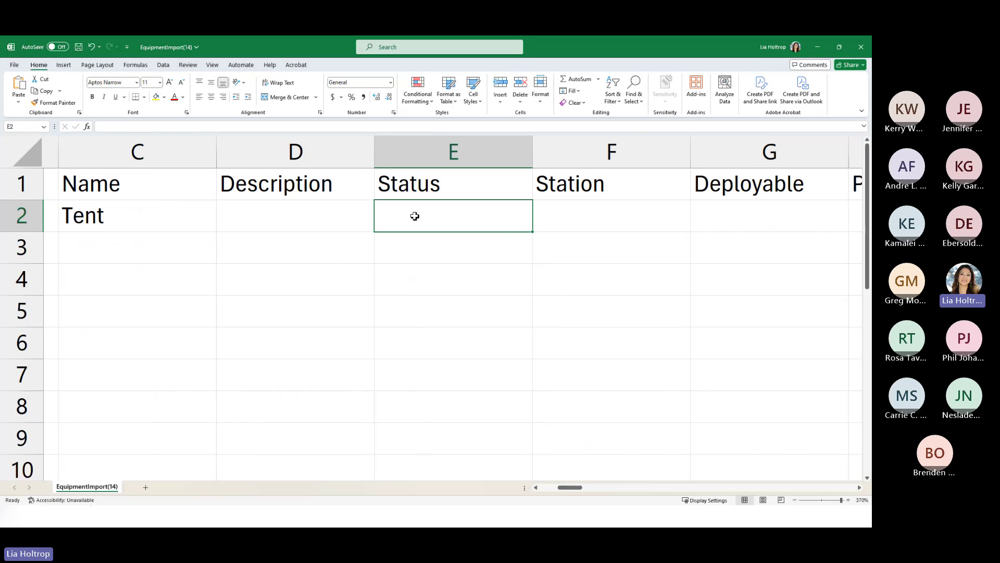
left_click_drag(573, 490, 586, 486)
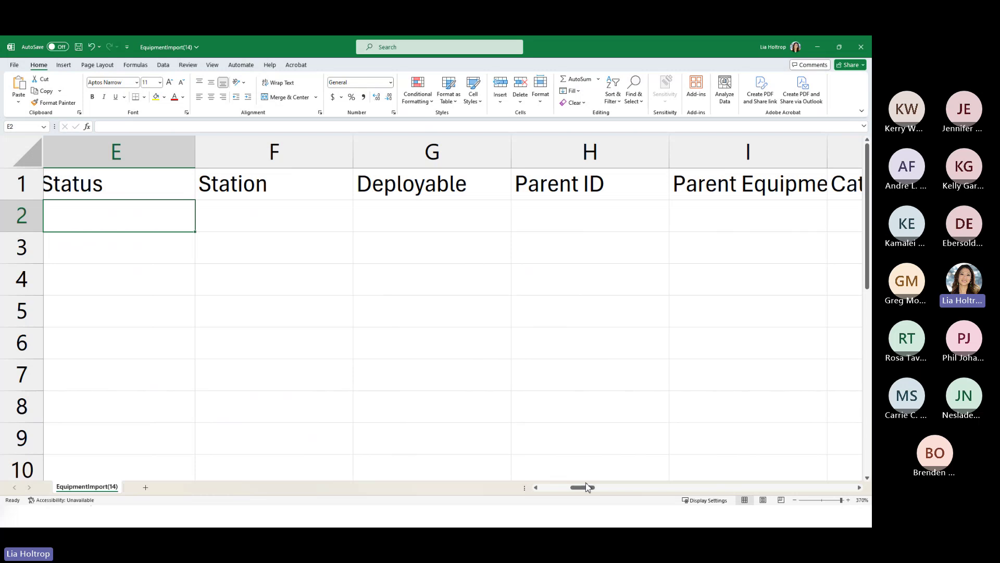
left_click_drag(587, 487, 548, 490)
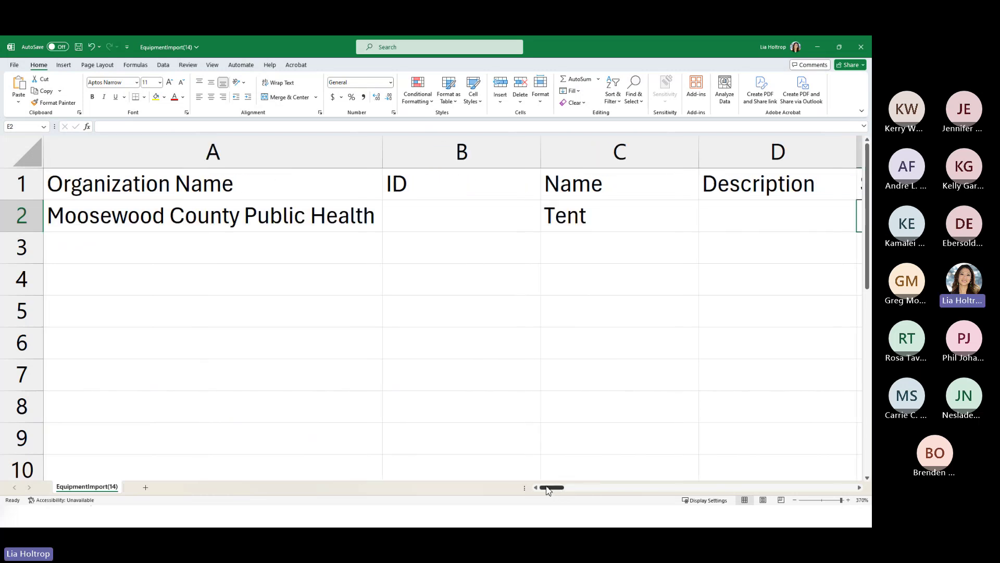
- Fill the organization name down to A3 and enter Metal Chairs in C3
left_click(371, 224)
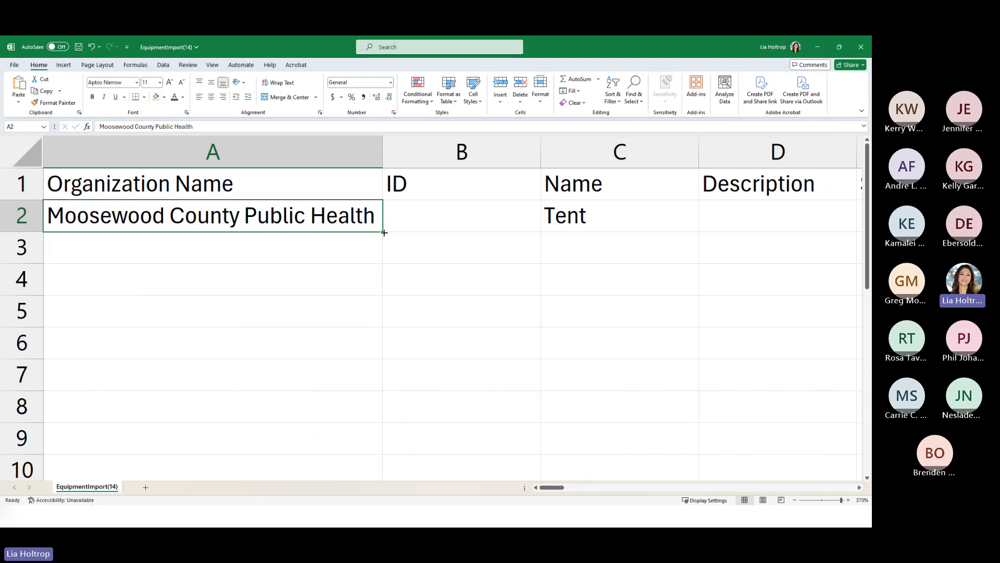
left_click_drag(384, 233, 386, 255)
left_click(548, 260)
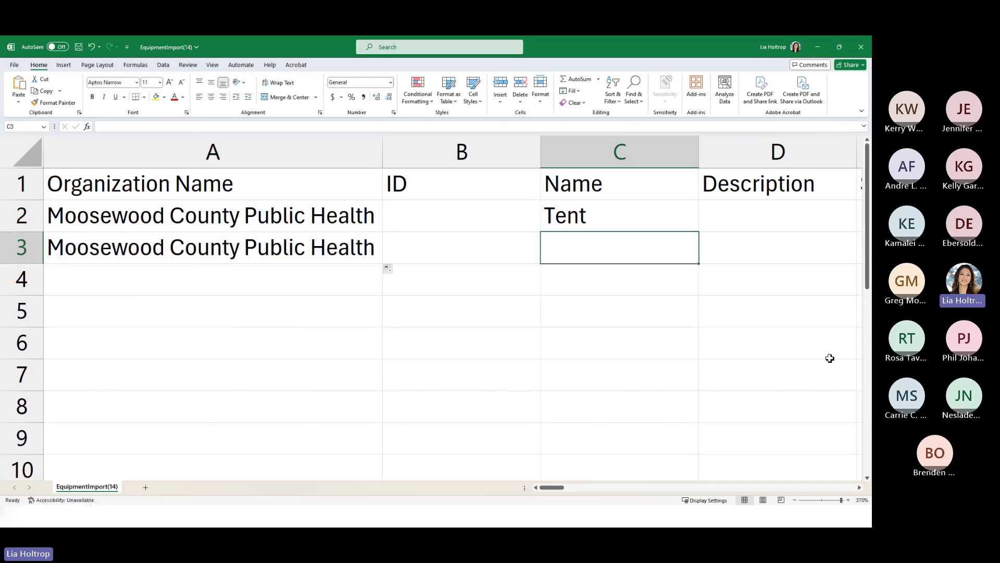
type("Cha")
key("BackSpace")
key("BackSpace")
key("BackSpace")
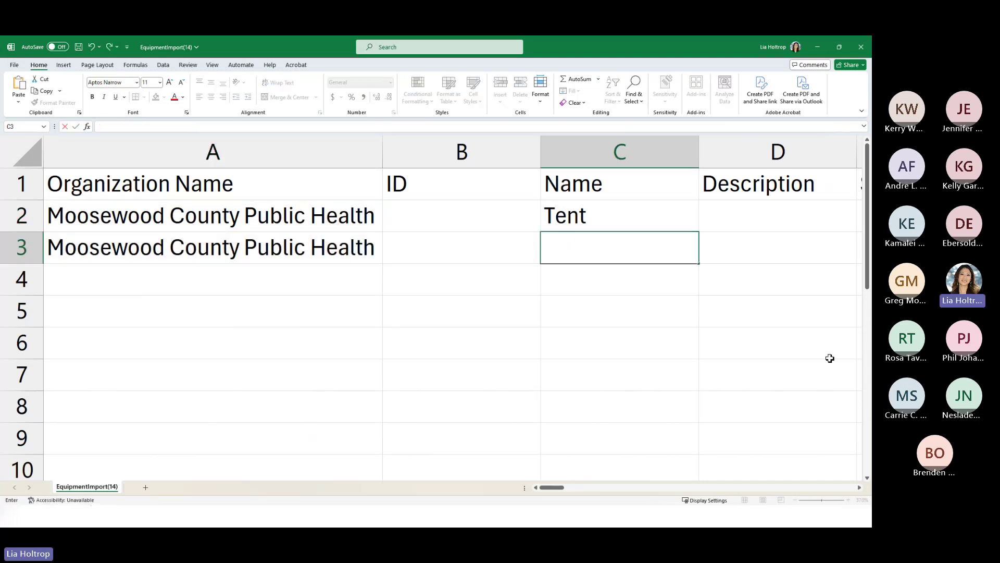
type("Metal Chairs")
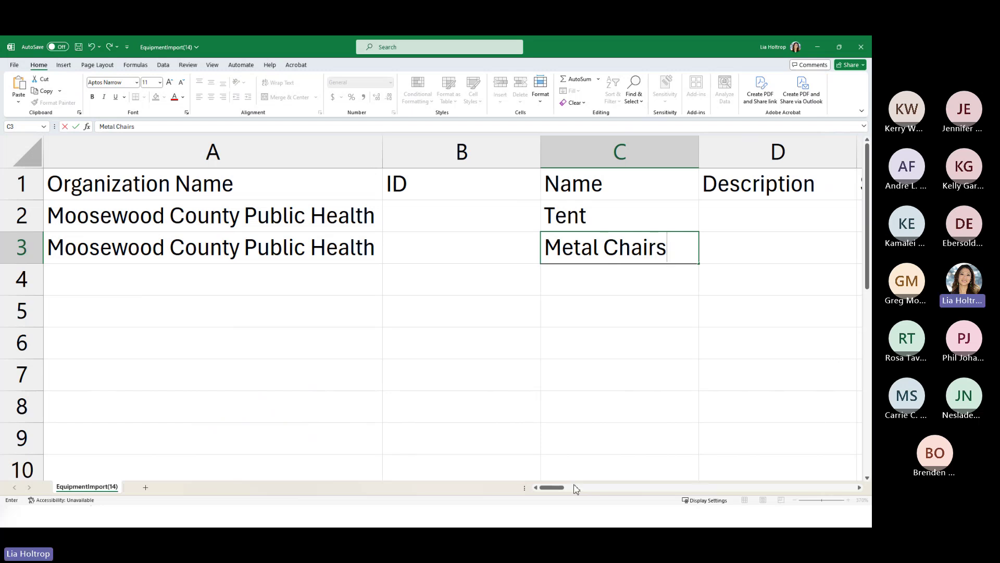
left_click_drag(556, 491, 626, 493)
left_click_drag(201, 148, 755, 153)
right_click(520, 158)
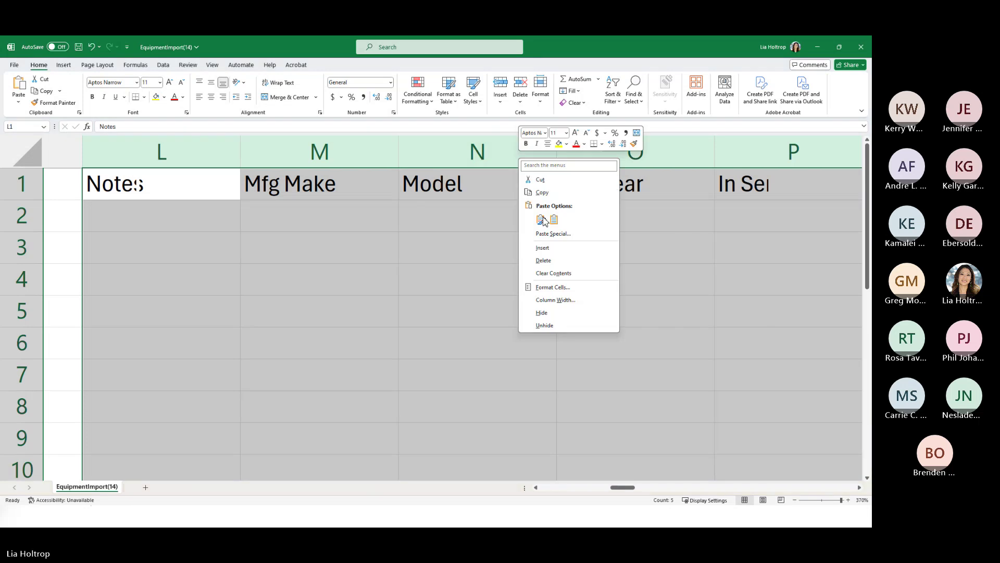
left_click(552, 261)
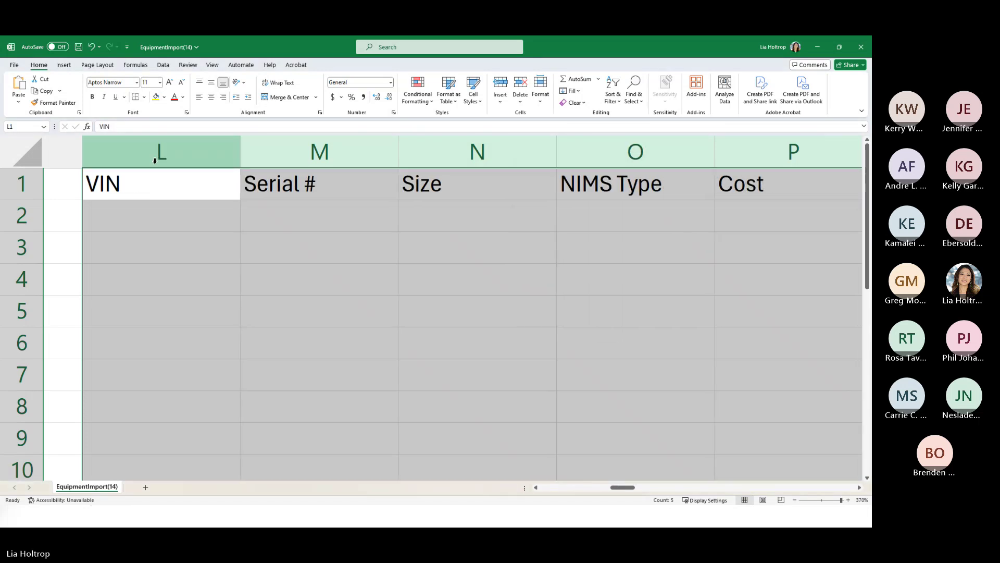
left_click_drag(156, 162, 567, 152)
right_click(566, 151)
left_click(591, 266)
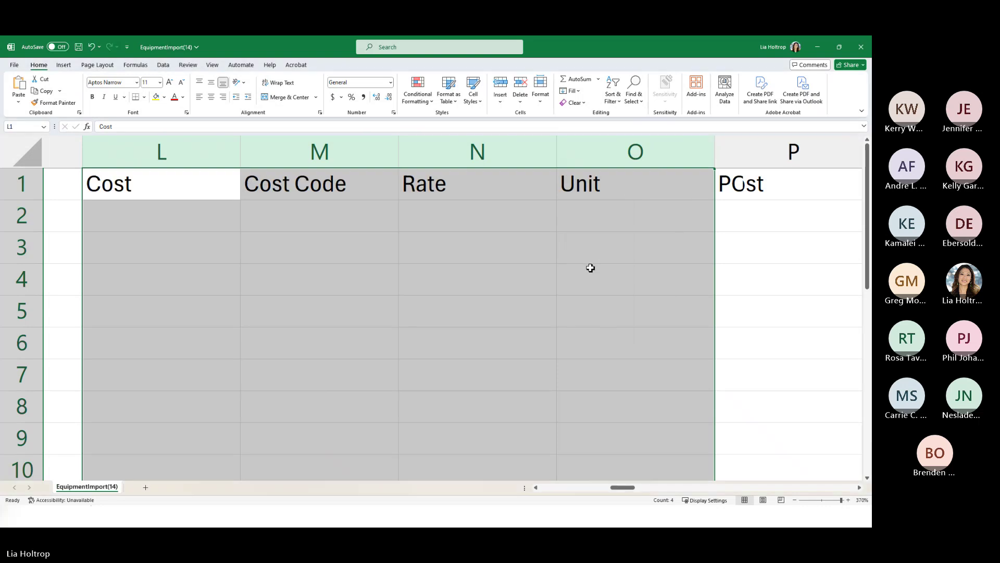
left_click(554, 355)
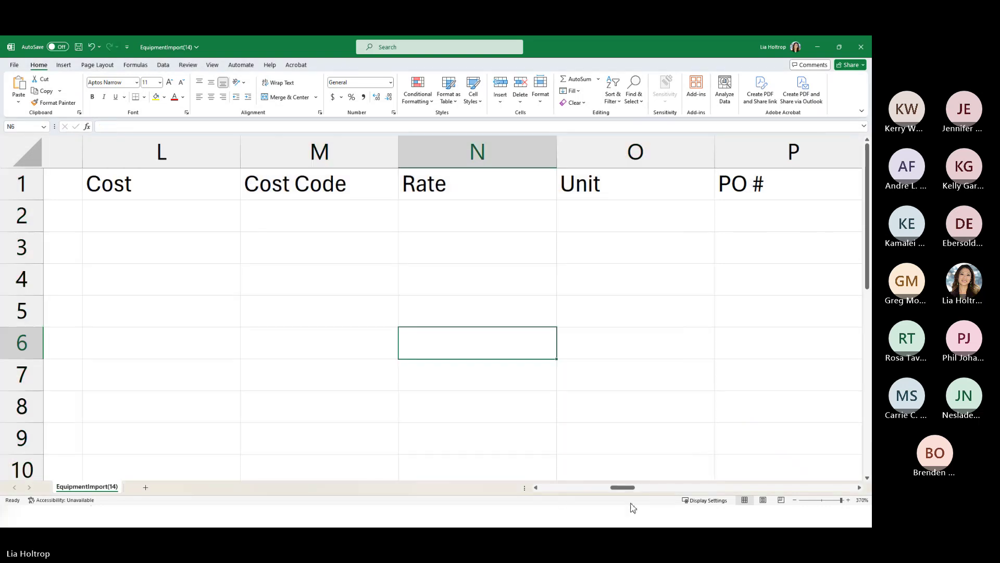
left_click_drag(626, 490, 657, 490)
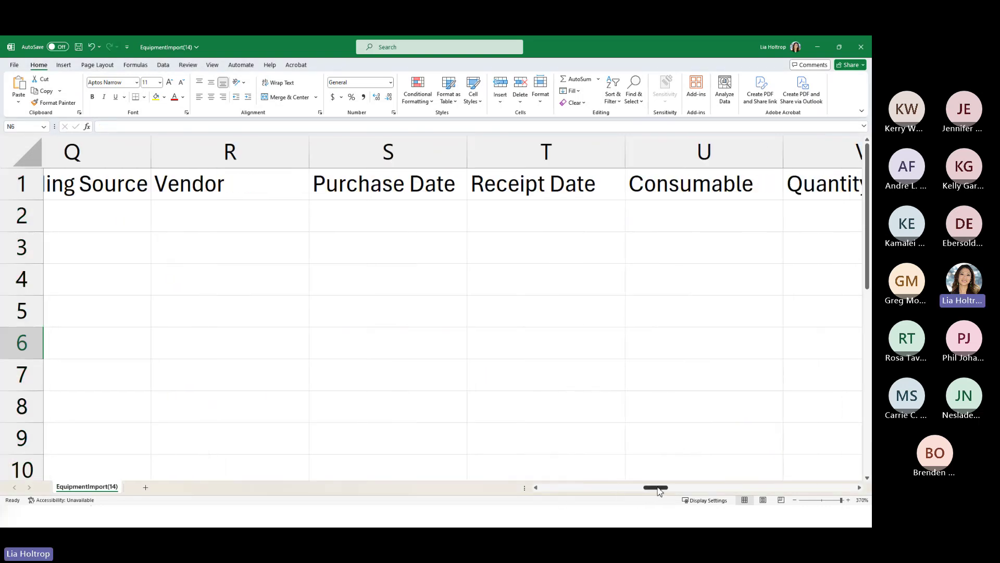
left_click(669, 225)
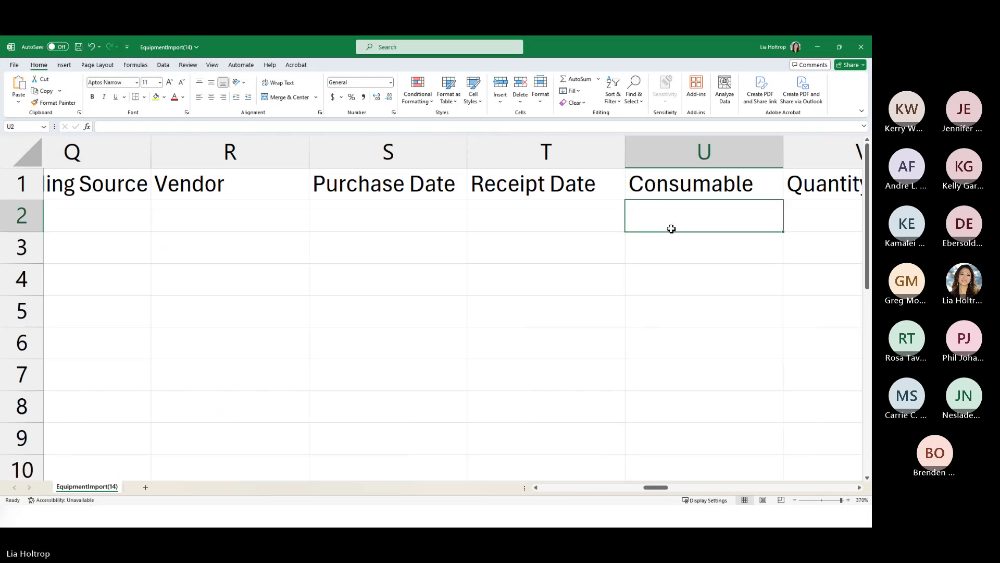
- Set Consumable to FALSE in row 2 and TRUE in row 3
type("FALS")
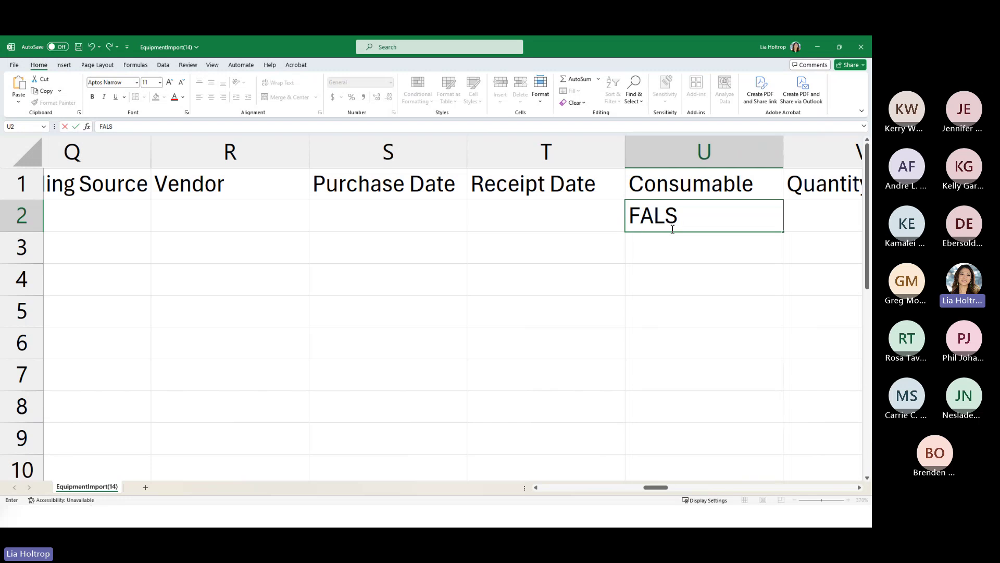
key("BackSpace")
key("BackSpace")
key("BackSpace")
type("alse")
left_click(681, 257)
type("True")
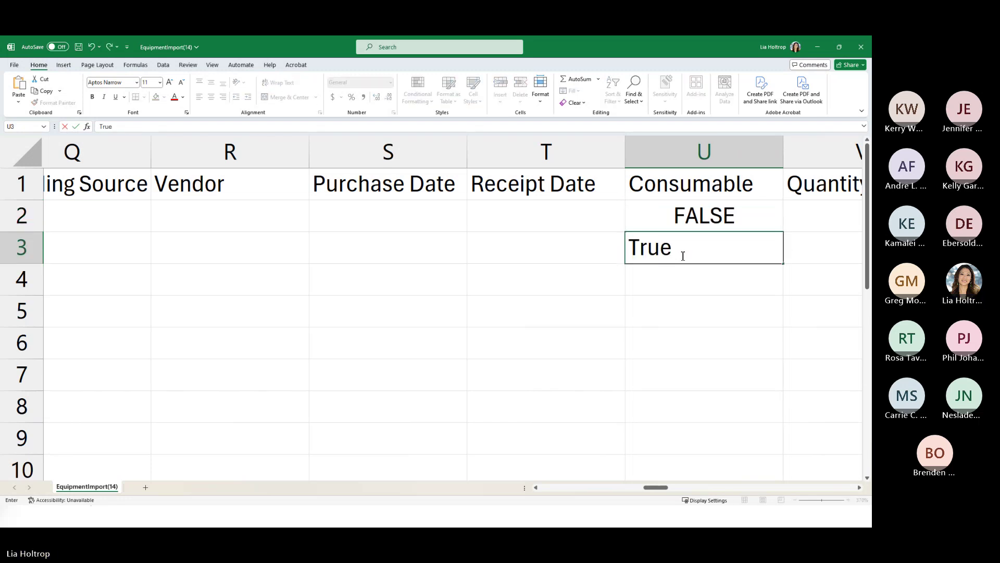
left_click_drag(659, 488, 675, 488)
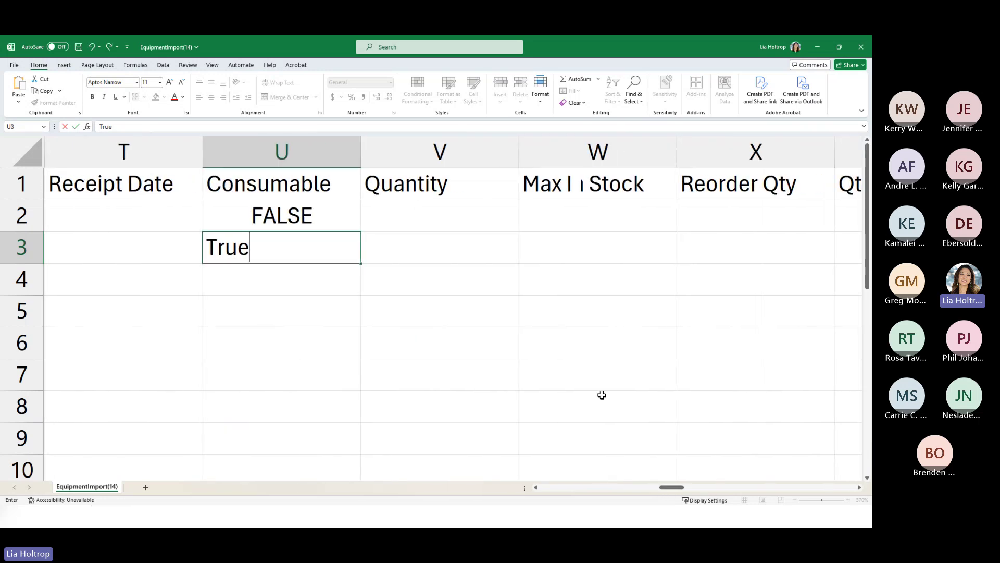
left_click(416, 248)
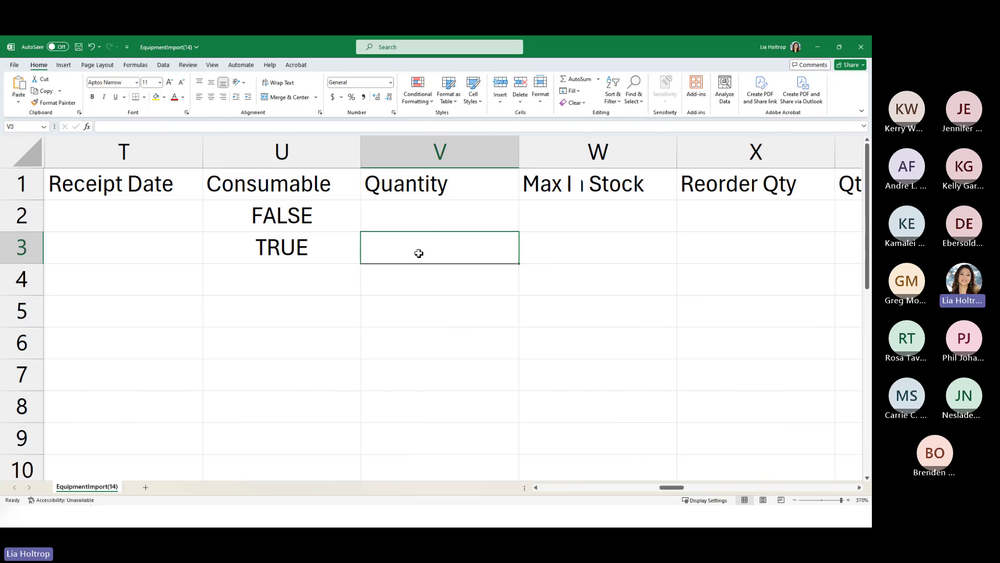
- Fill row 3 with Quantity 10, maximum stock 10, Reorder Qty 1, Qty In Unit 1 and Sold As Unit
type("10")
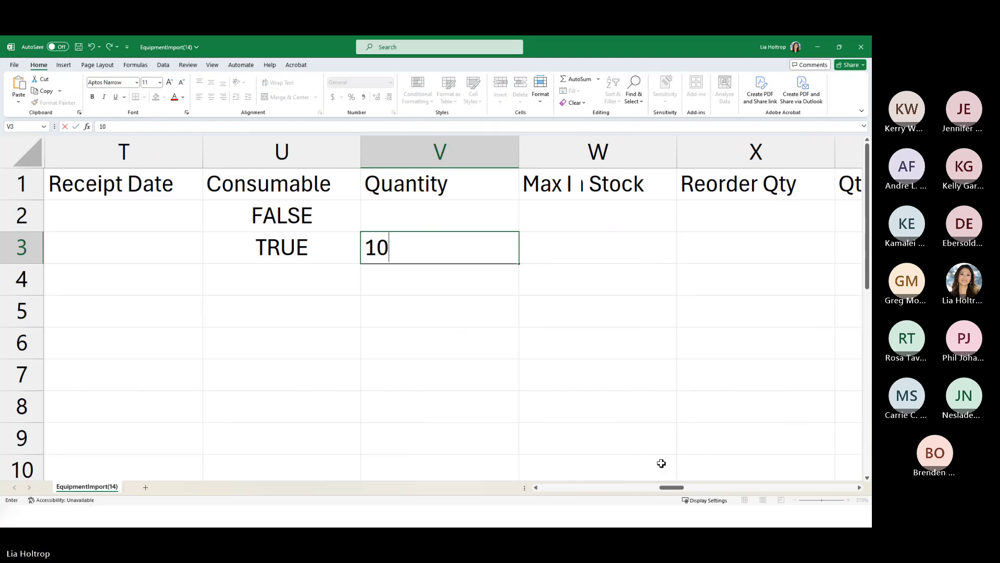
key("ctrl+Return")
left_click(561, 237)
type("10")
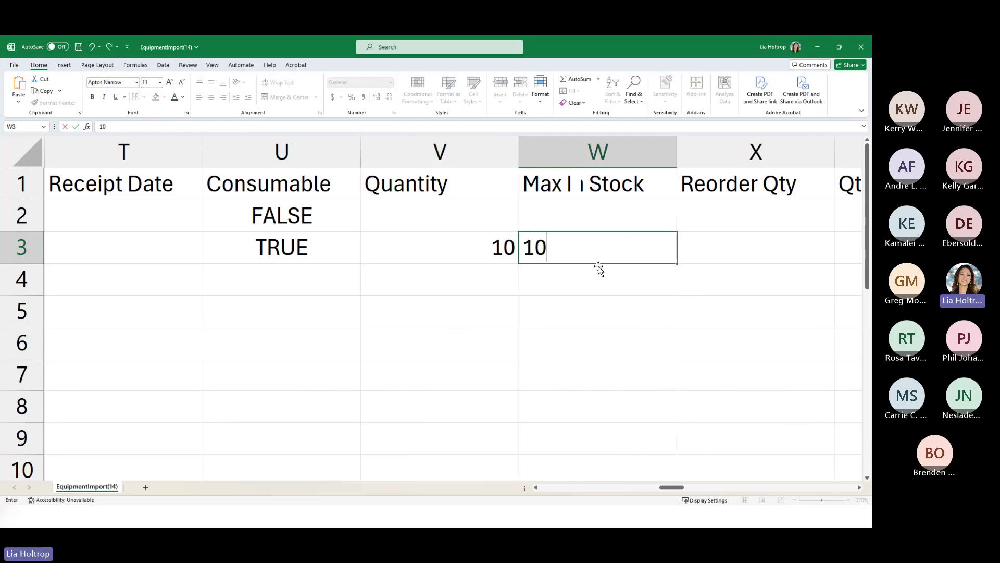
left_click(742, 254)
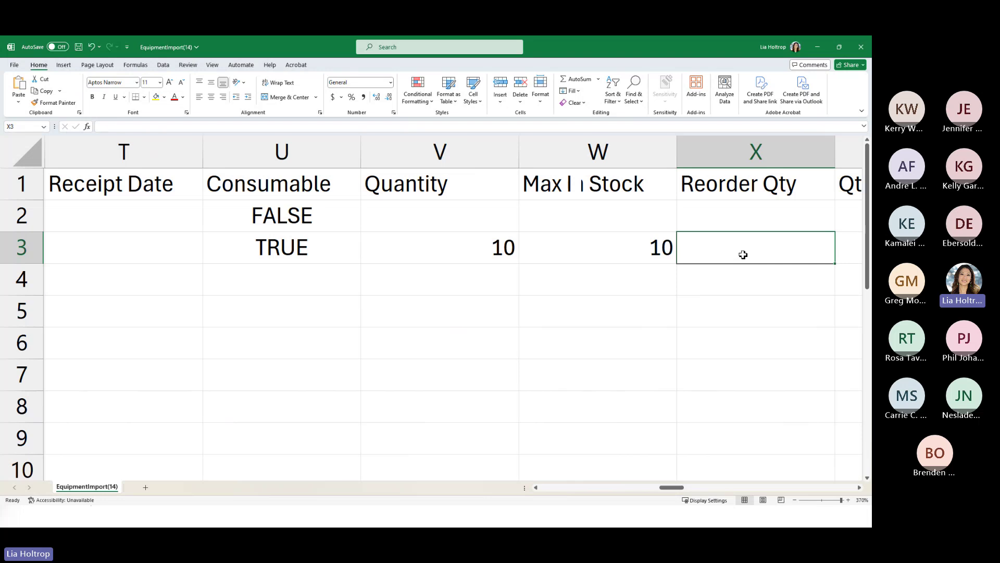
type("1")
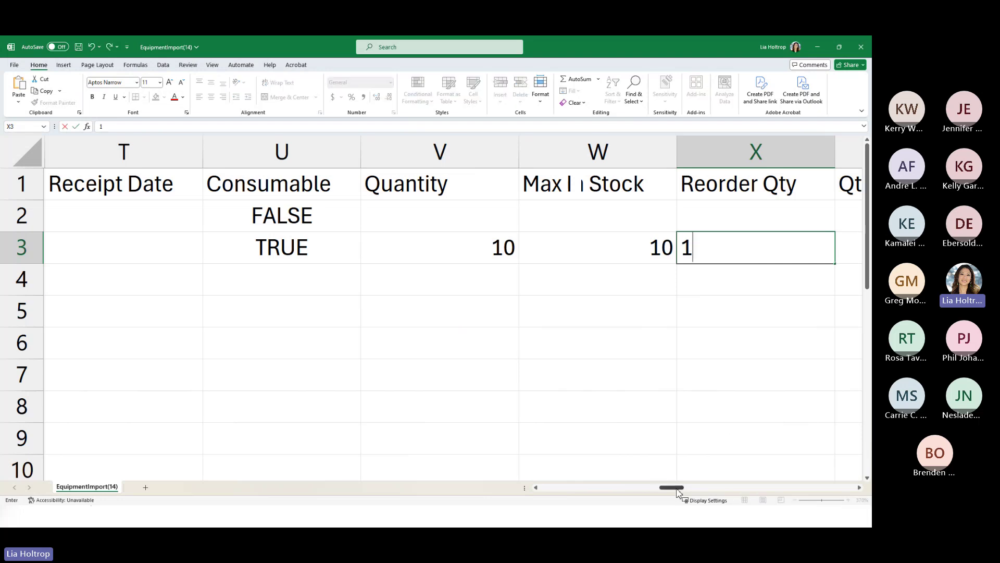
left_click_drag(677, 488, 686, 488)
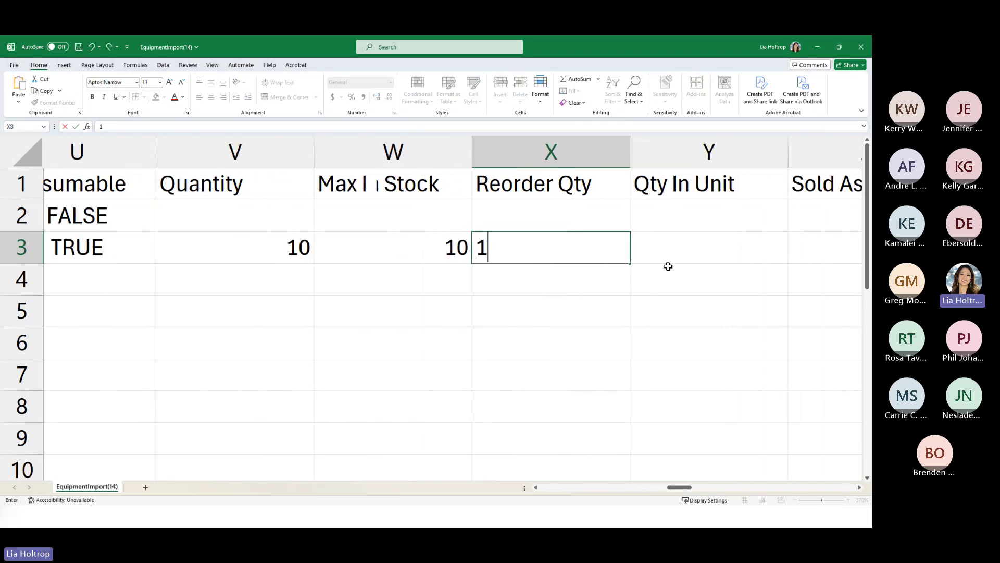
left_click(683, 258)
type("1")
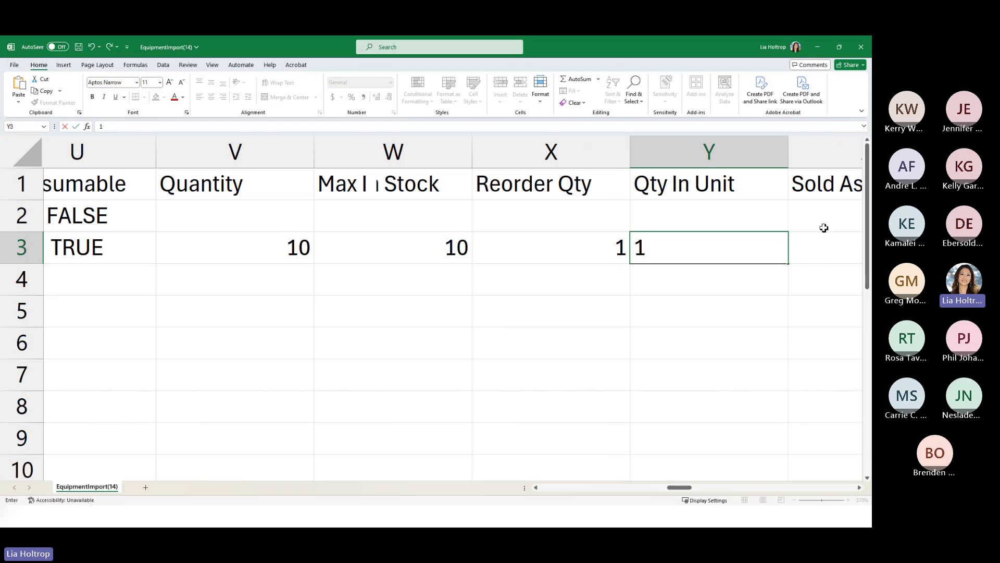
left_click(825, 247)
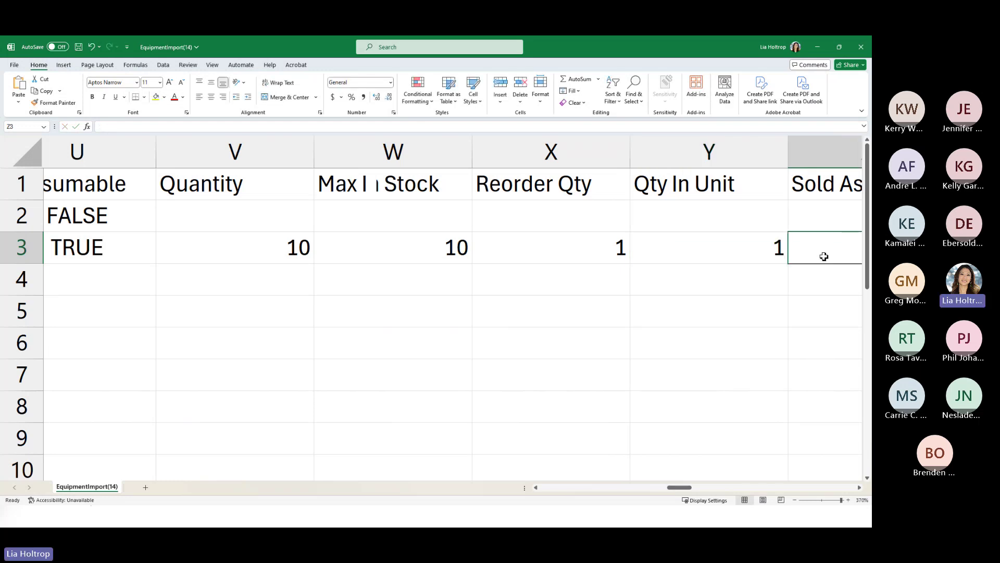
type("Unit")
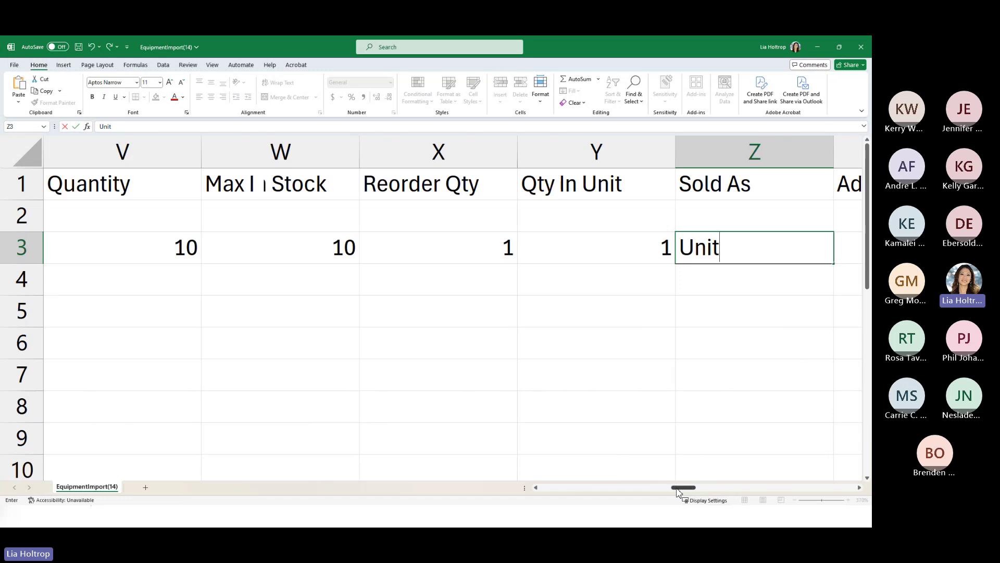
scroll(677, 490, "left", 3)
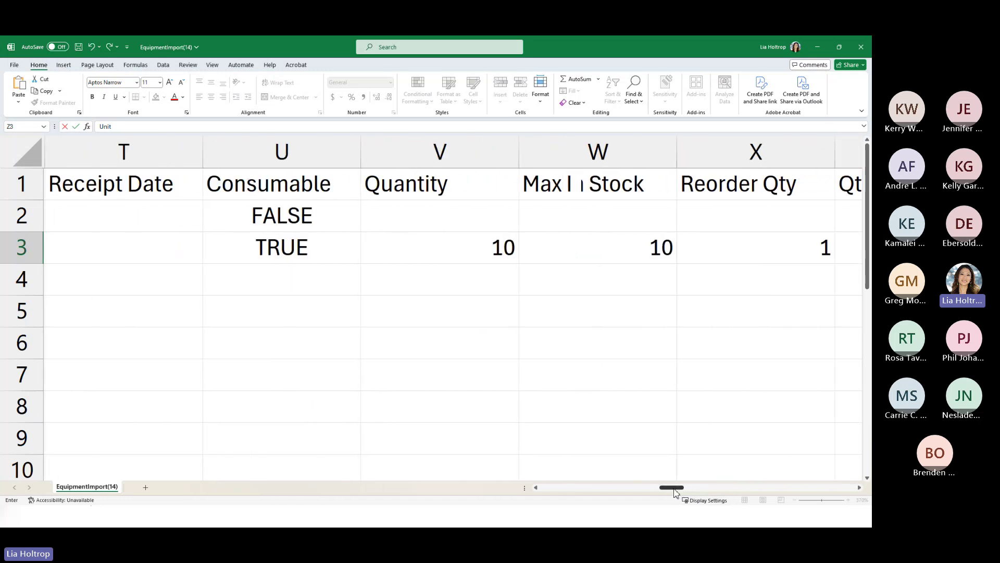
left_click_drag(676, 492, 557, 494)
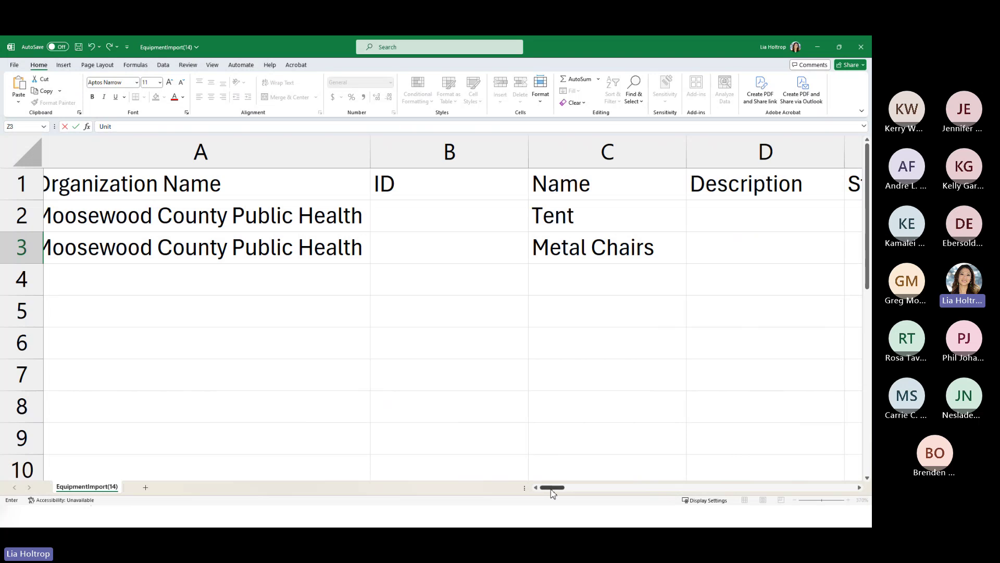
left_click_drag(552, 491, 557, 493)
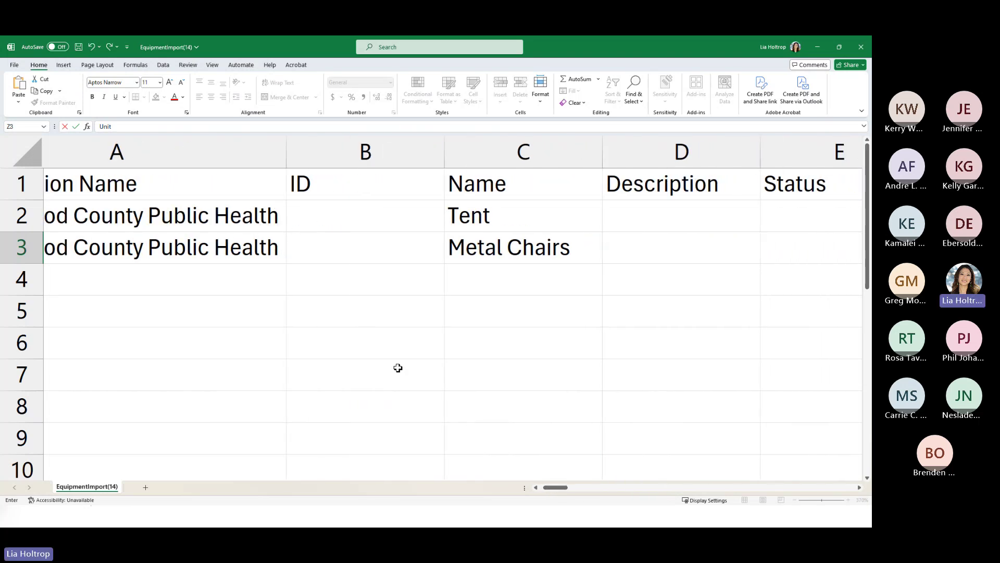
left_click_drag(559, 492, 547, 491)
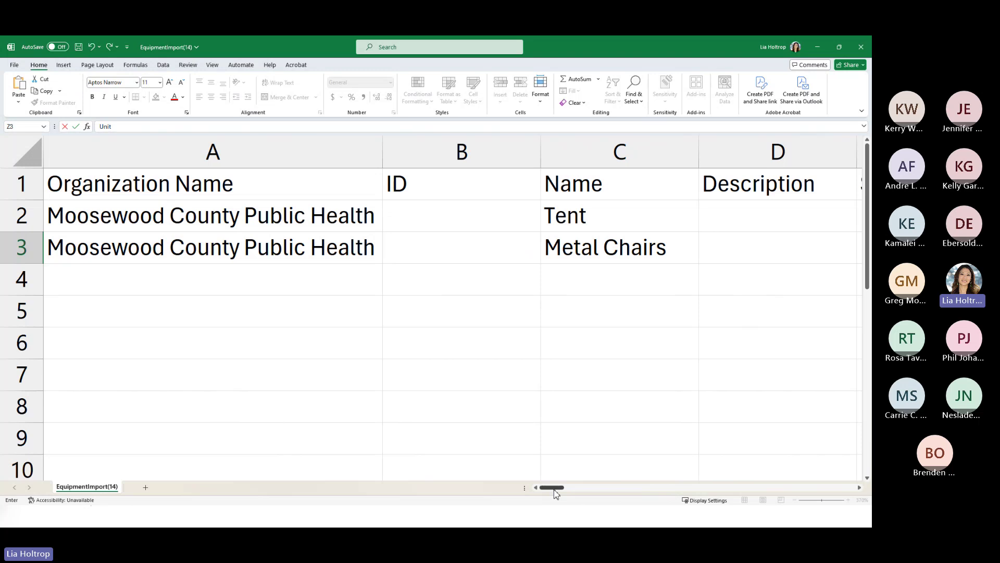
scroll(537, 417, "right", 5)
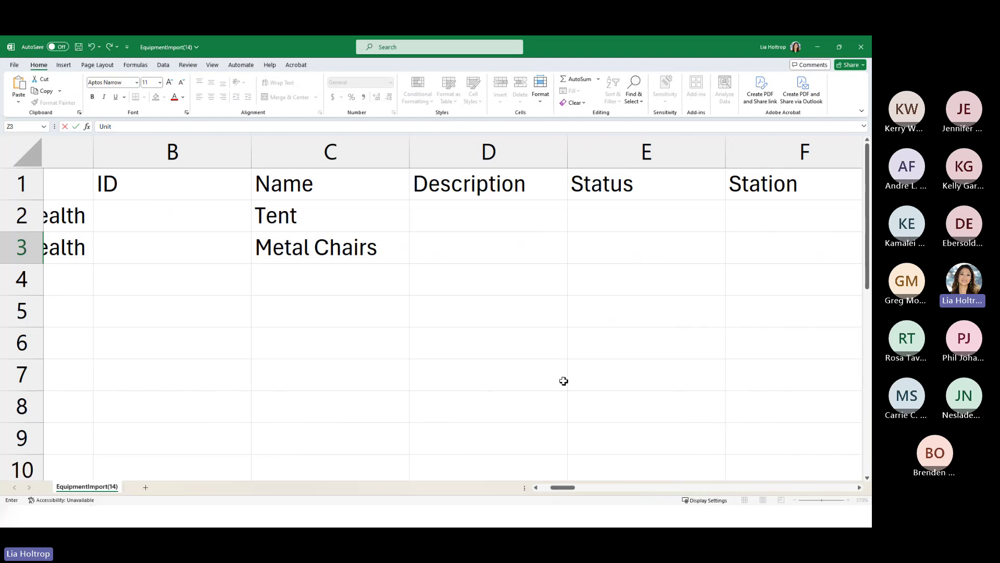
- Delete the Description, Status, Station and Deployable columns
left_click_drag(491, 159, 748, 157)
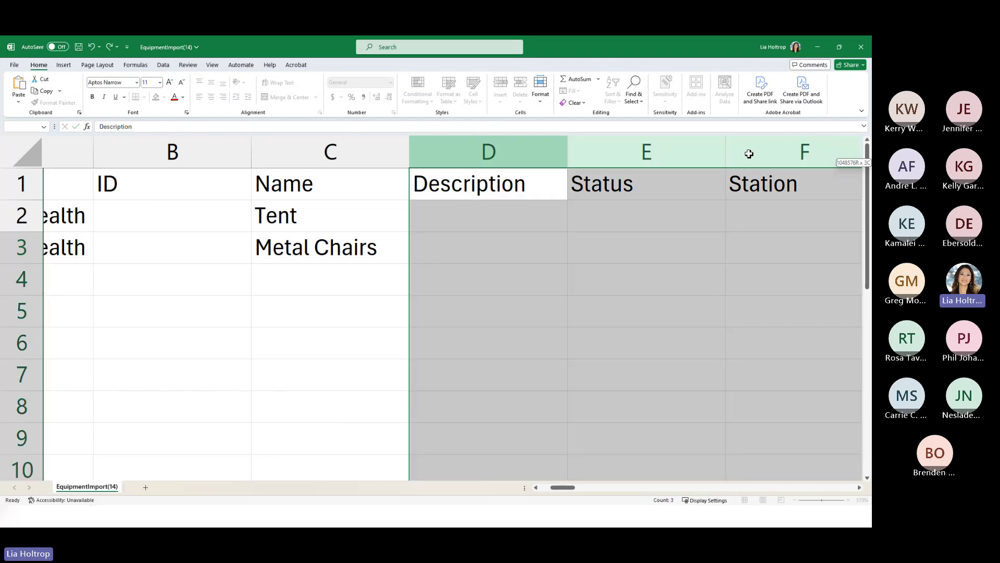
right_click(692, 152)
left_click(719, 257)
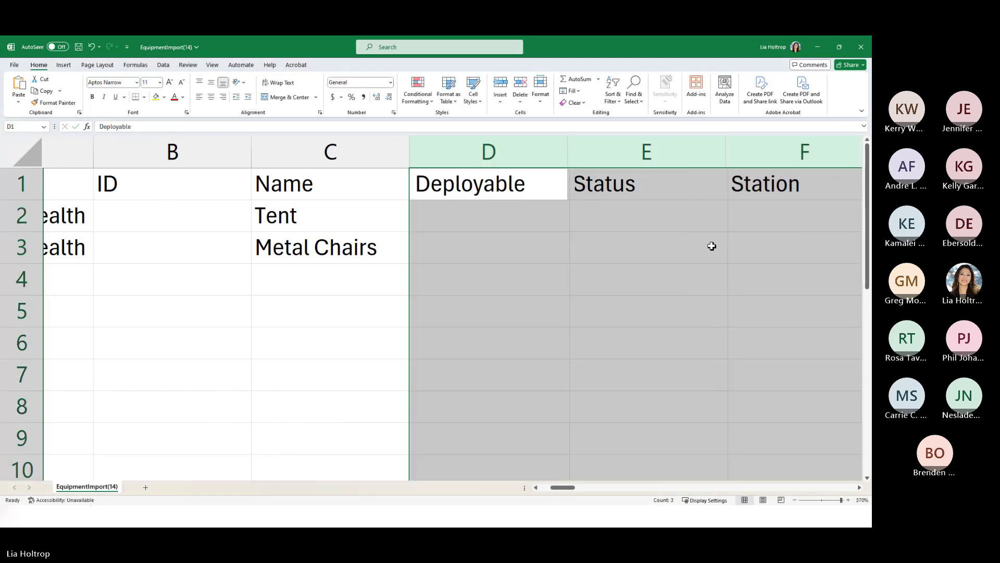
left_click(522, 154)
mouse_move(522, 154)
left_mouse_down()
mouse_move(643, 156)
mouse_move(529, 157)
left_mouse_up()
right_click(529, 155)
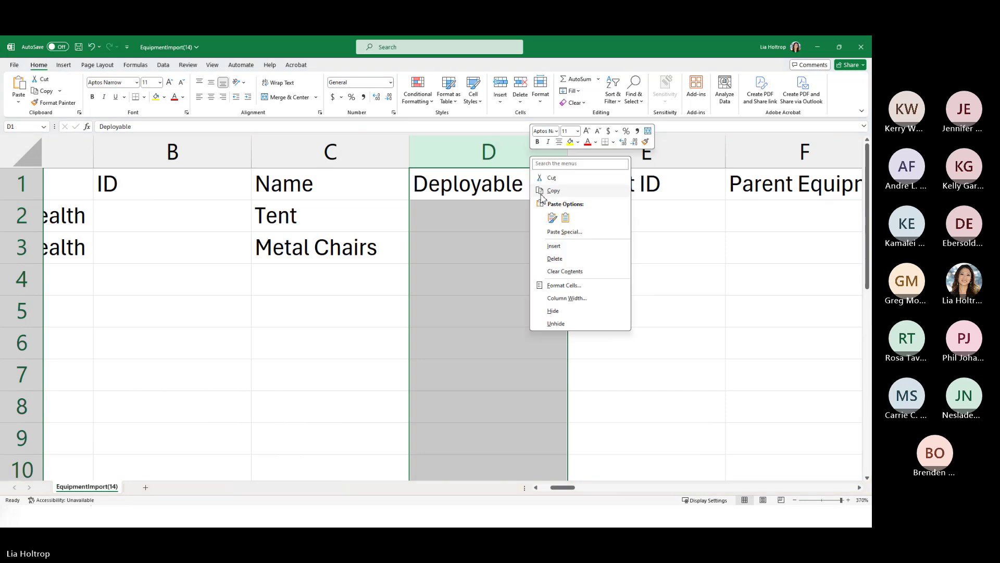
left_click(556, 256)
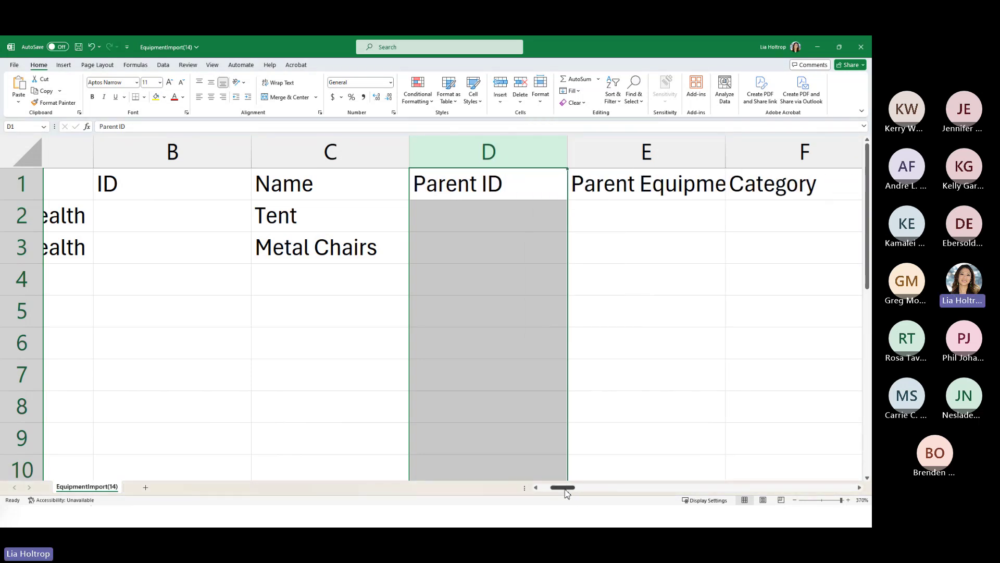
- Enter the ID TENT01 for Tent and CHAIRS for Metal Chairs
left_click_drag(564, 488, 550, 426)
left_click(445, 205)
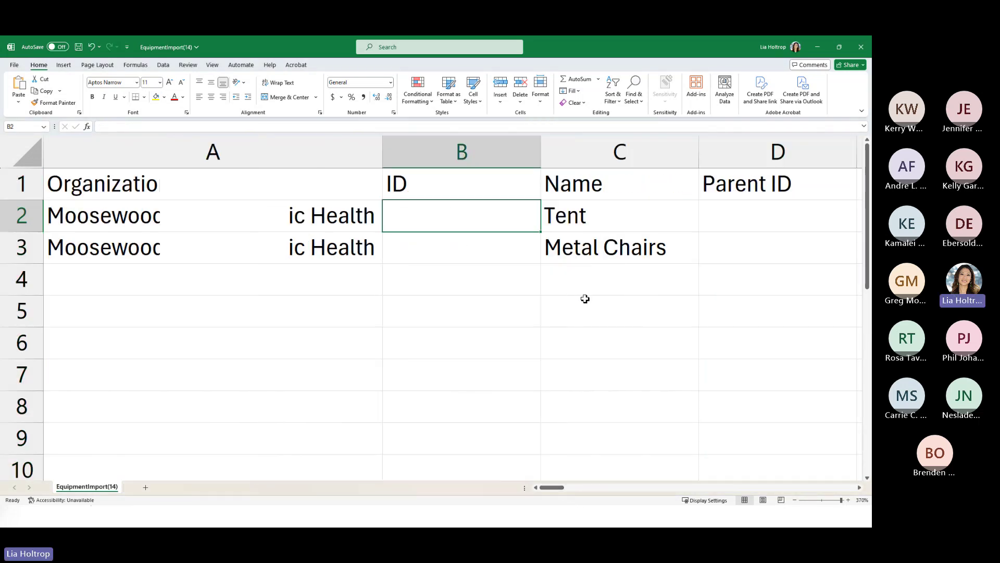
type("TENT")
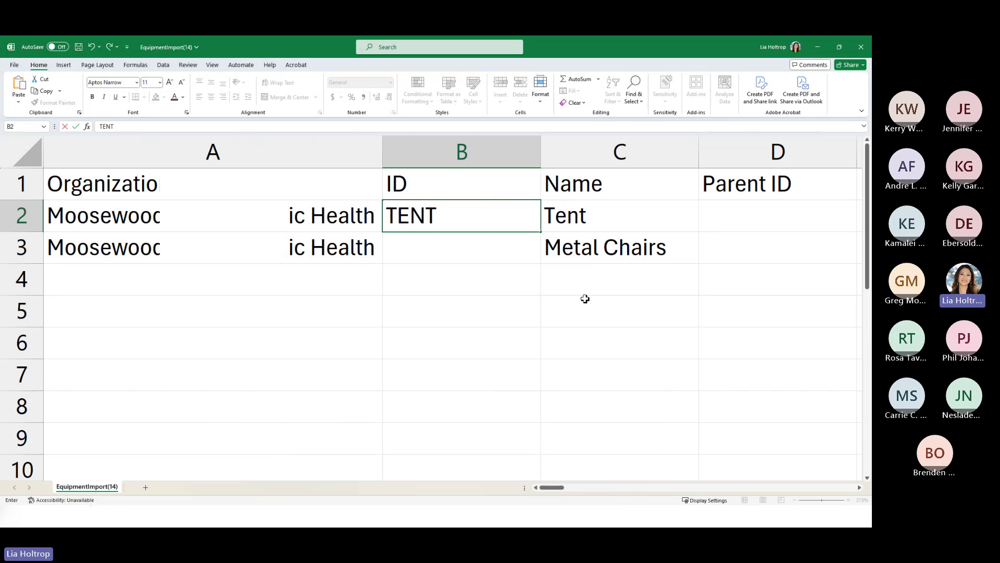
type("01")
left_click(431, 246)
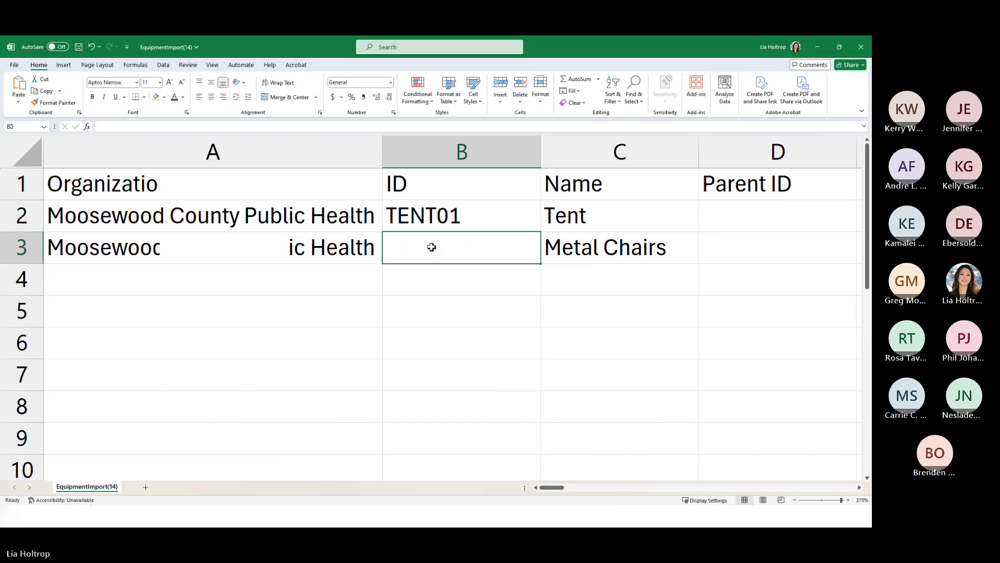
type("CHARI")
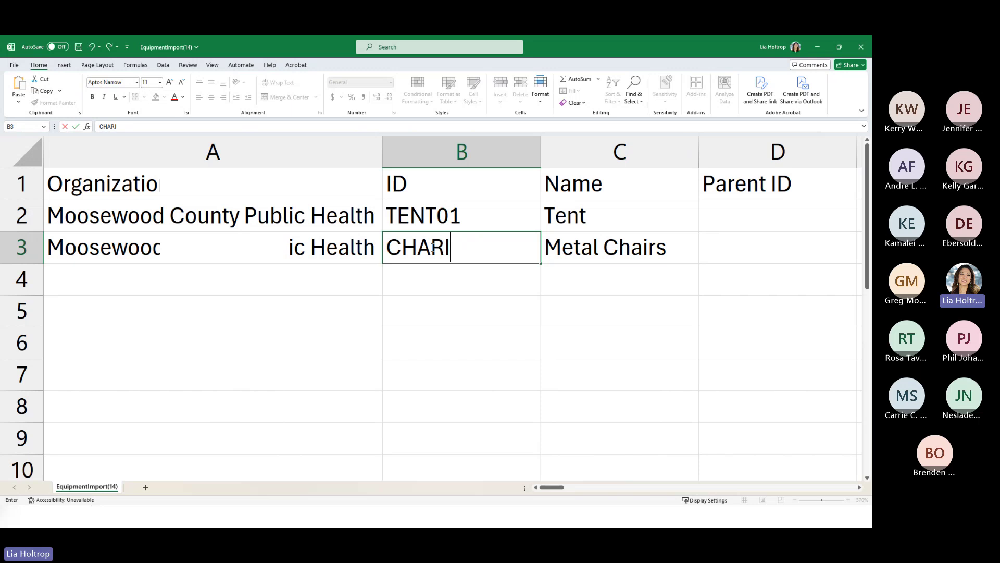
key("BackSpace")
key("BackSpace")
type("IRS")
left_click_drag(547, 486, 559, 493)
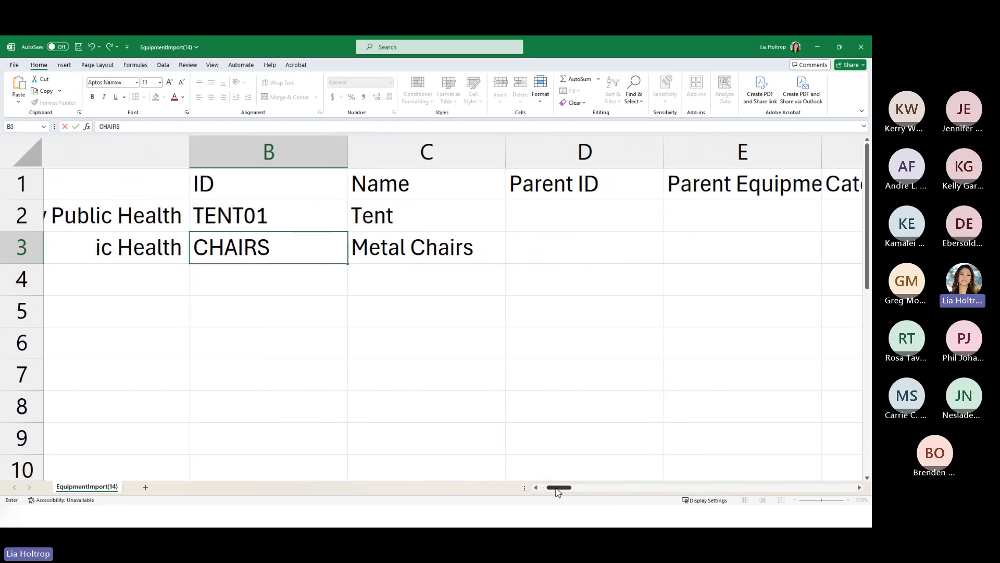
- Set Metal Chairs' Parent ID to TENT01
left_click(539, 250)
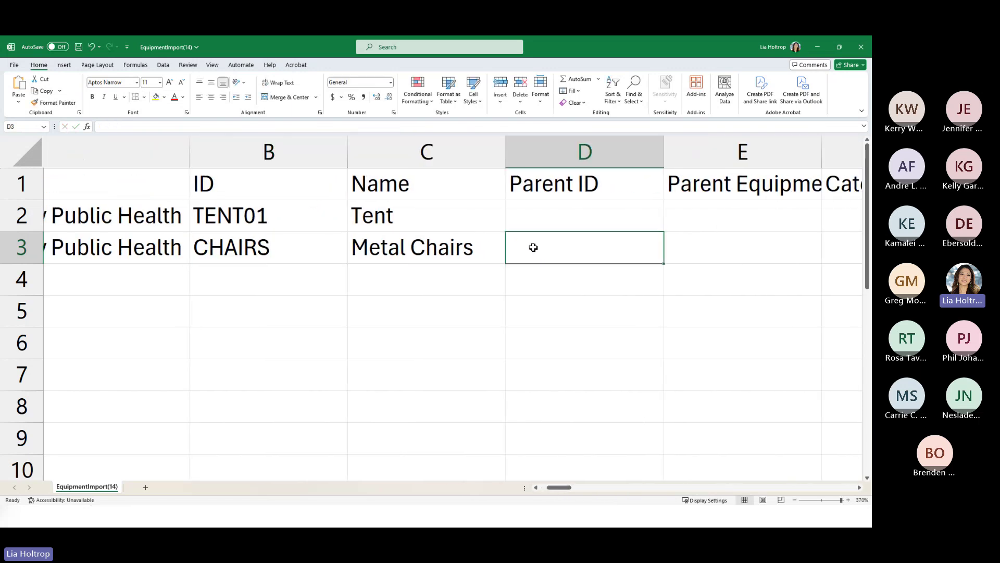
type("TENT01")
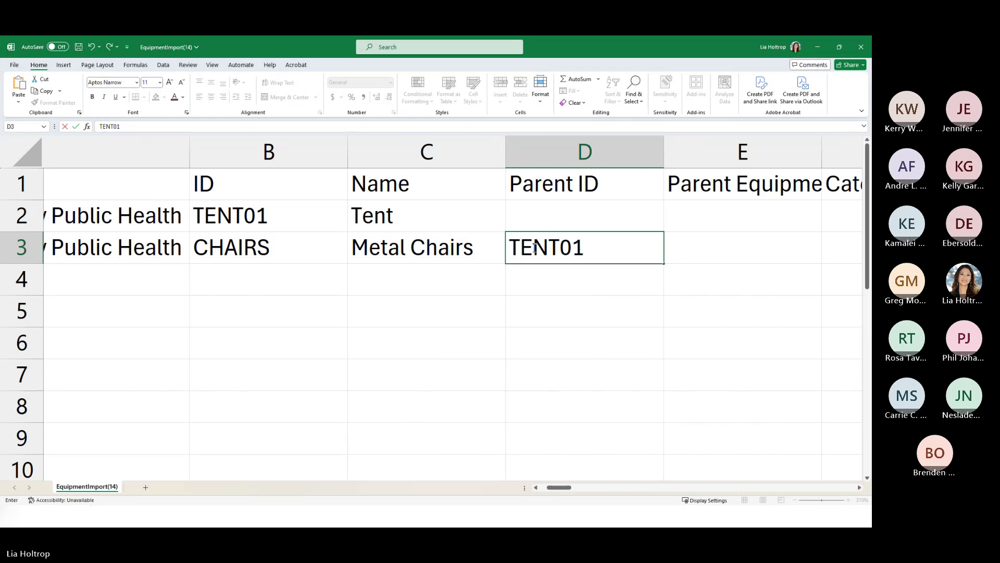
key("Tab")
- Copy Tent's organization name into Metal Chairs' Parent Equipment cell, then return to SalamanderLive
left_click(129, 246)
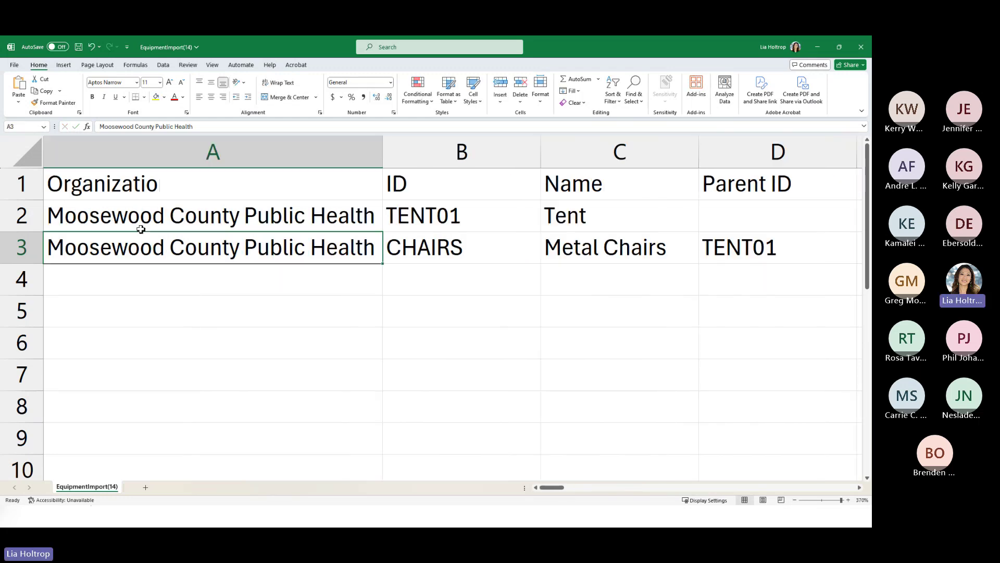
left_click(144, 219)
key("ctrl+c")
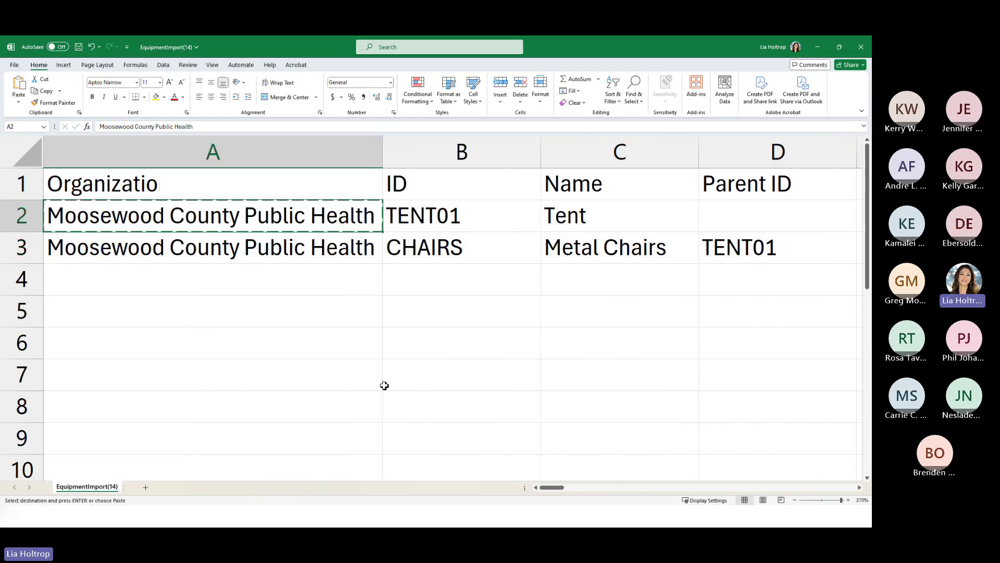
left_click_drag(551, 487, 565, 487)
left_click(536, 250)
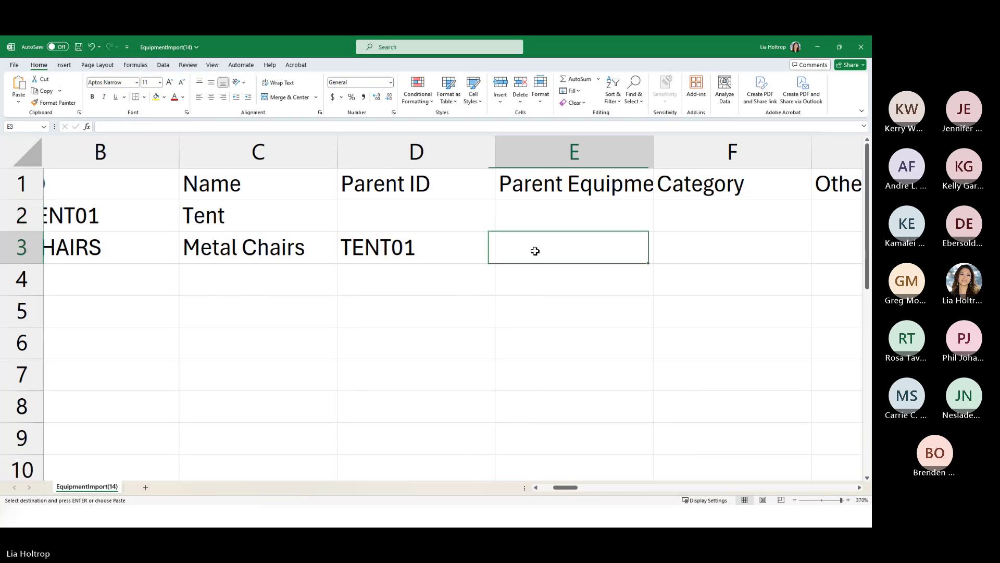
key("ctrl+v")
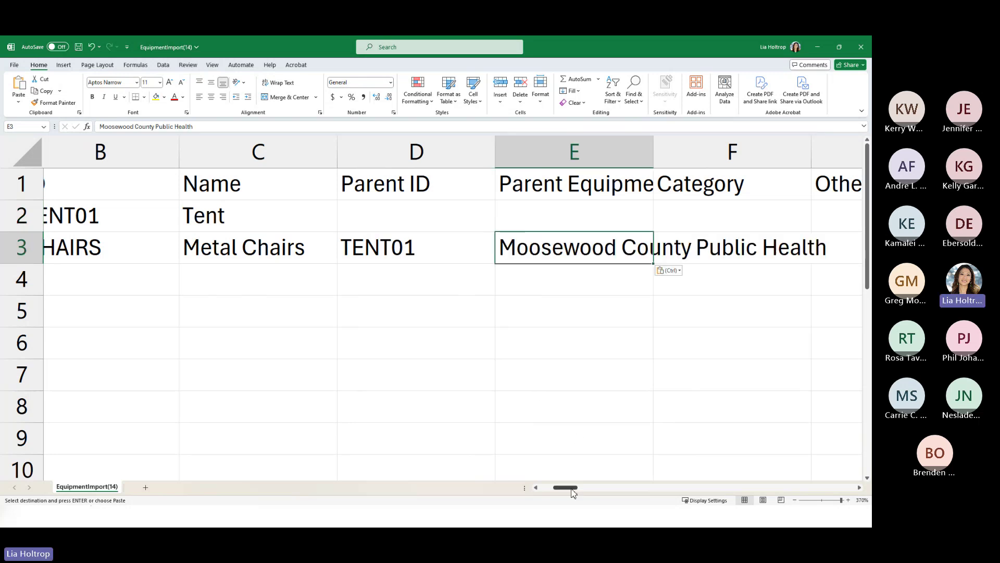
left_click_drag(569, 487, 562, 490)
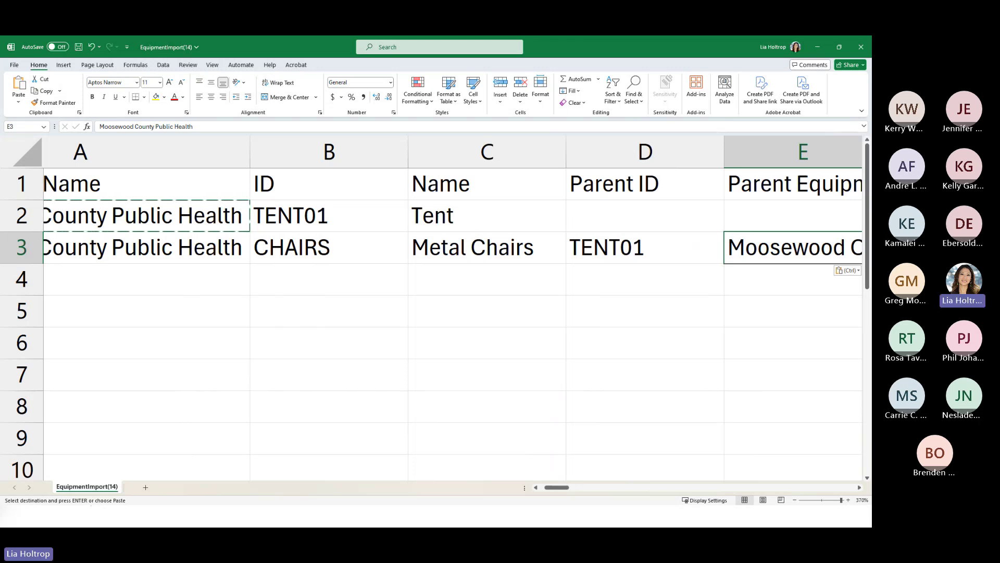
key("alt+Tab")
- Open the 3M 8511 P95 Mask's edit form and inspect its Parent field
left_click(46, 46)
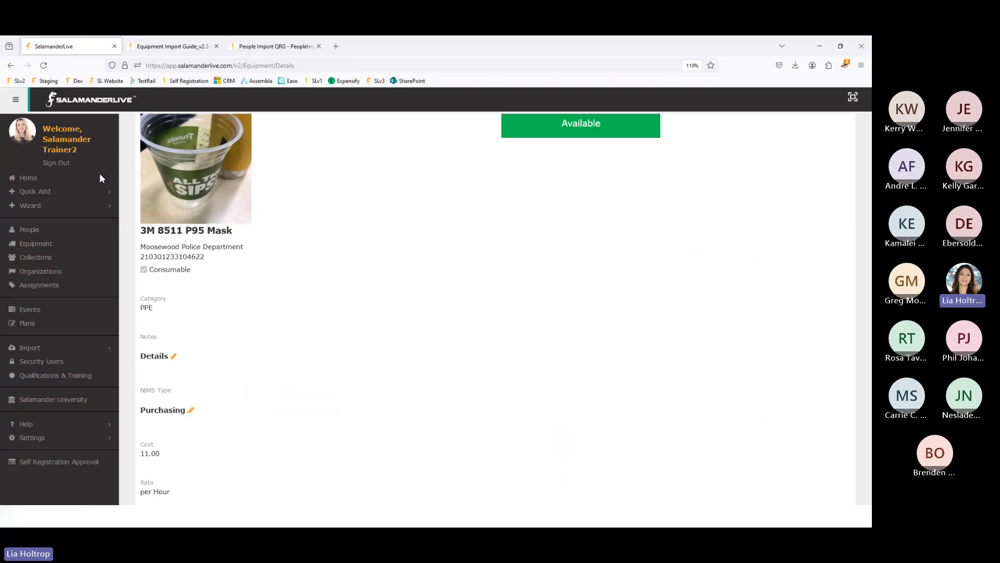
scroll(625, 245, "up", 2)
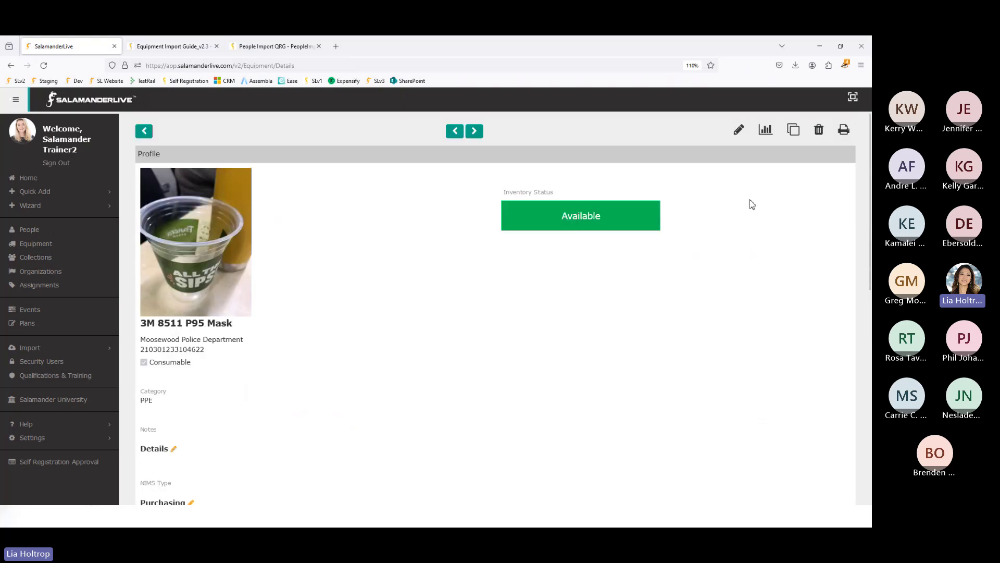
left_click(740, 133)
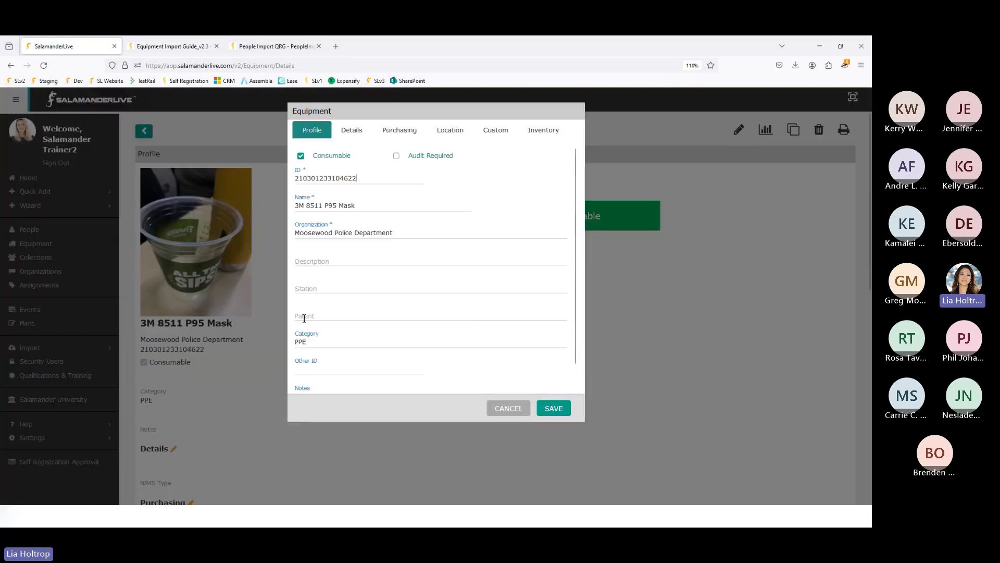
left_click(303, 315)
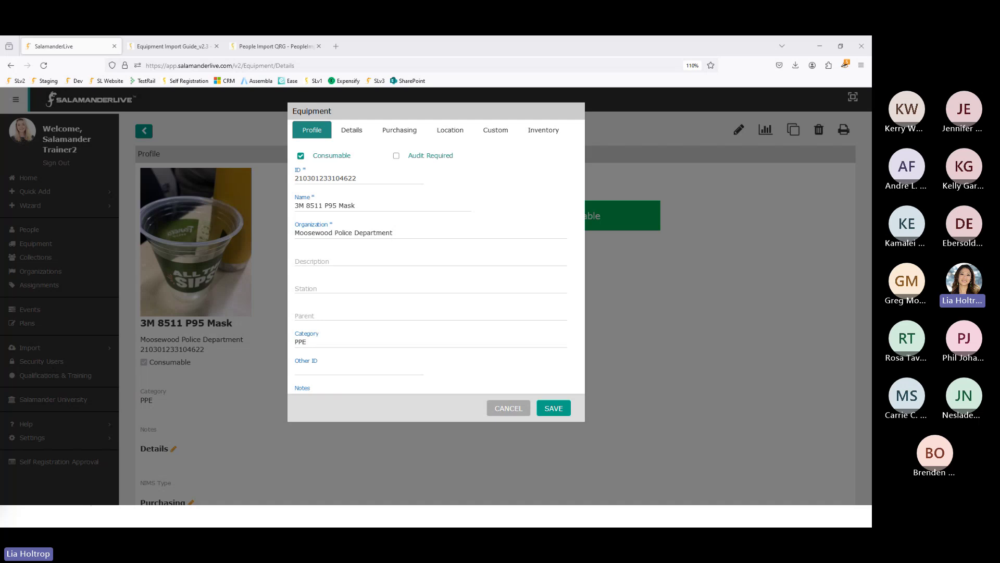
- Check TENT01 in Excel cell D3, then cancel the edit and go back to the Equipment list
key("alt+Tab")
left_click(646, 246)
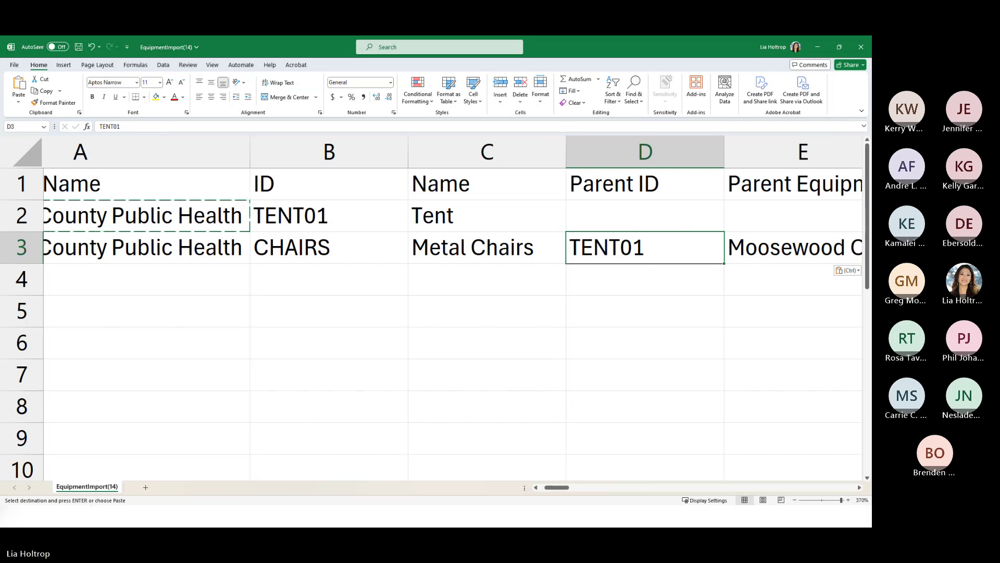
key("alt+Tab")
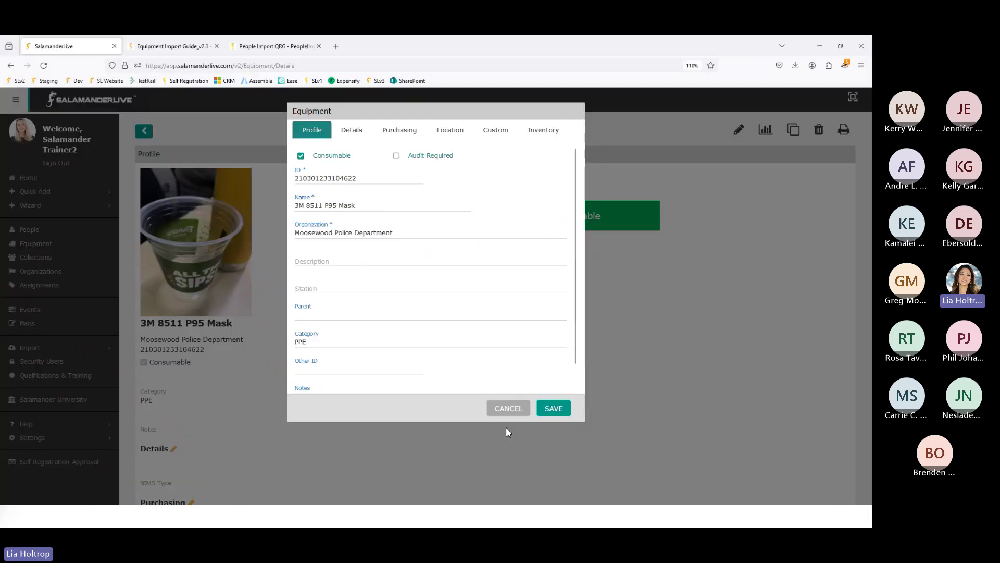
left_click(511, 409)
left_click(145, 131)
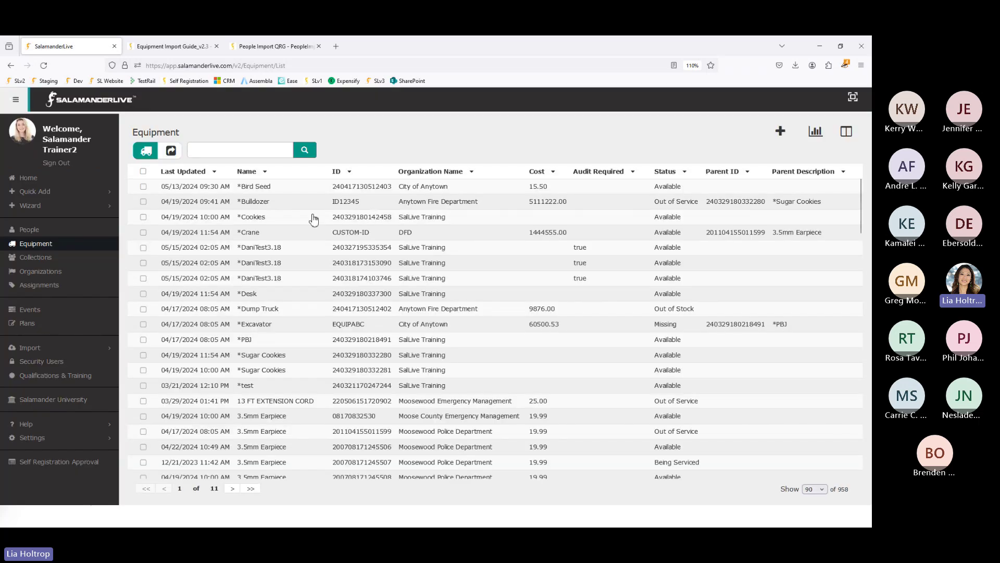
- Filter the Organization Name column to Moosewood County Public Health, leaving 63 records
scroll(290, 407, "down", 3)
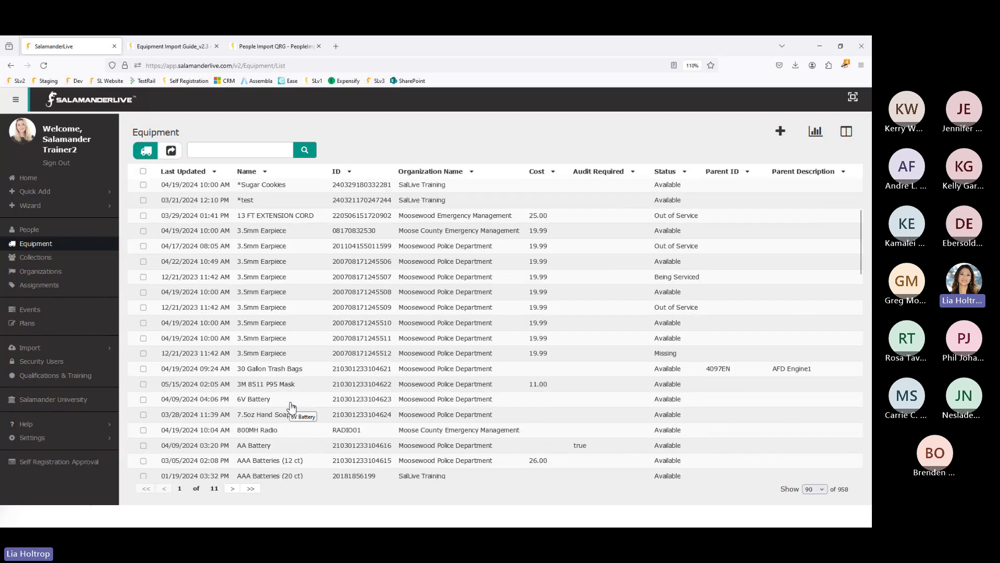
left_click(449, 176)
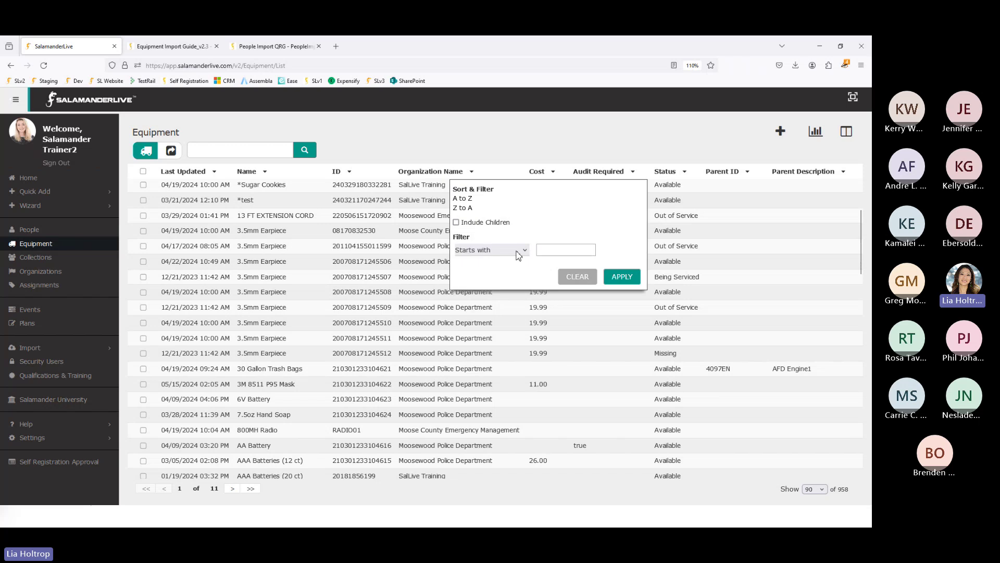
type("MO")
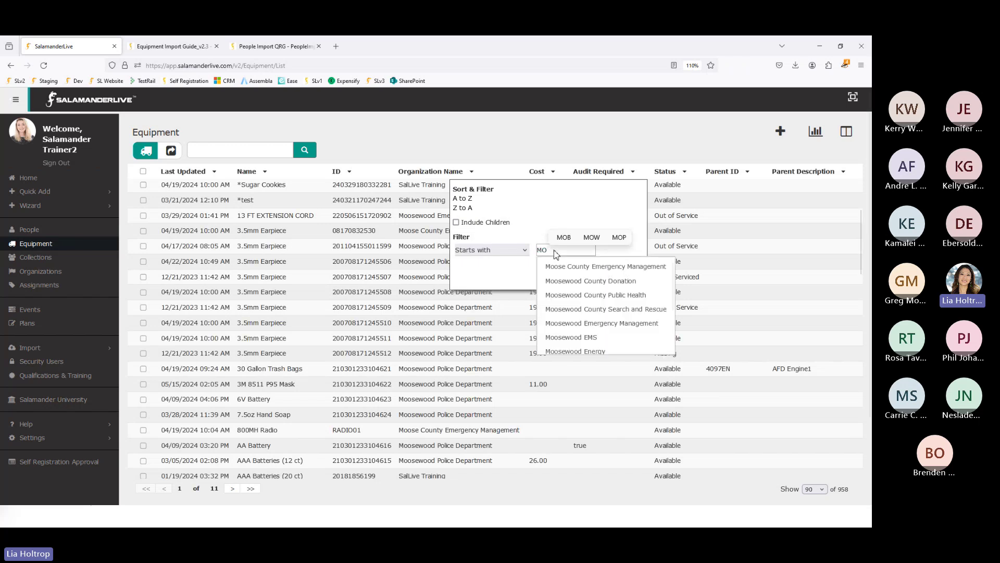
left_click(594, 295)
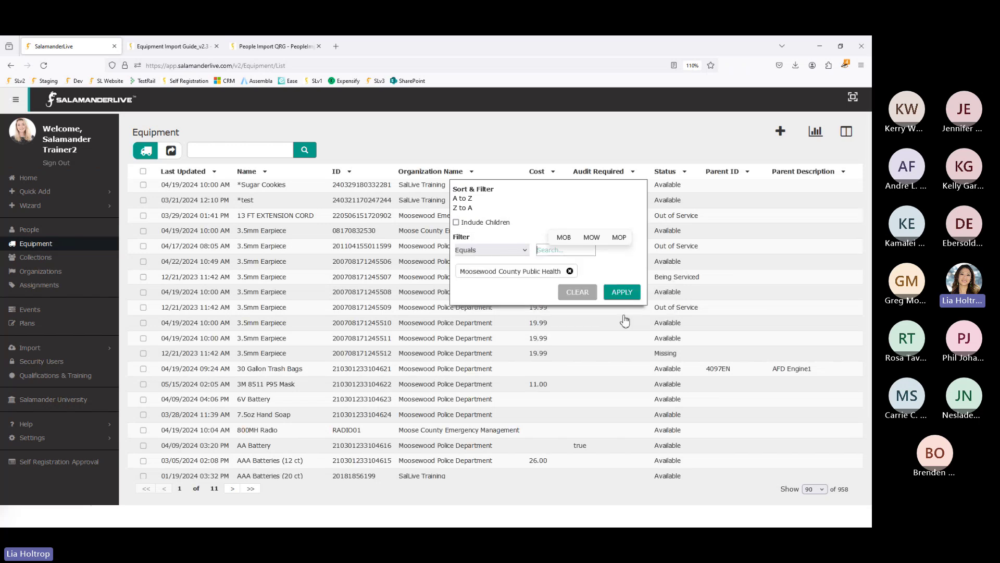
key("Return")
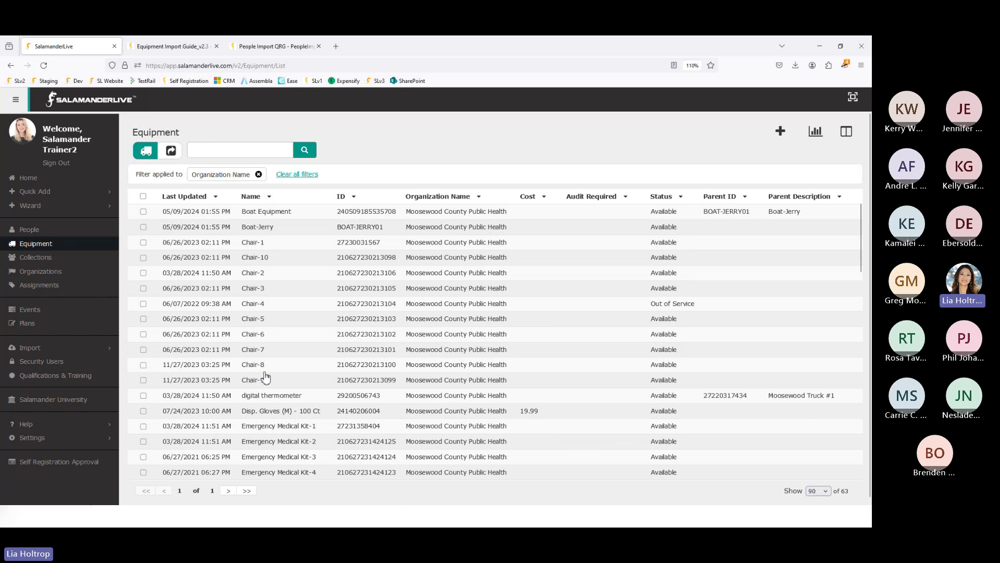
- Save EquipmentImport(14) as CSV UTF-8 in Desktop\Import Samples and switch back to SalamanderLive
left_click(819, 48)
left_click(464, 378)
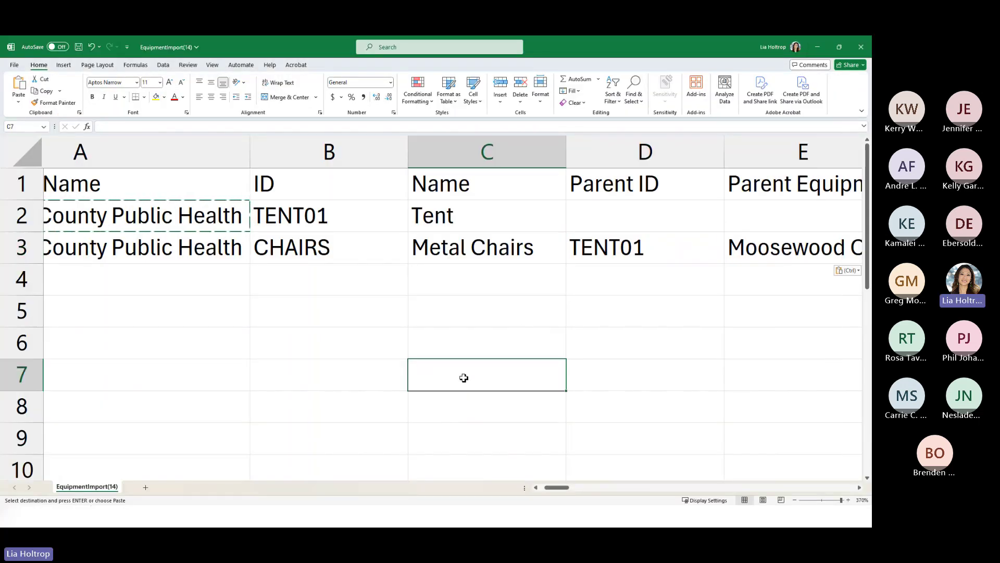
left_click(14, 65)
left_click(29, 204)
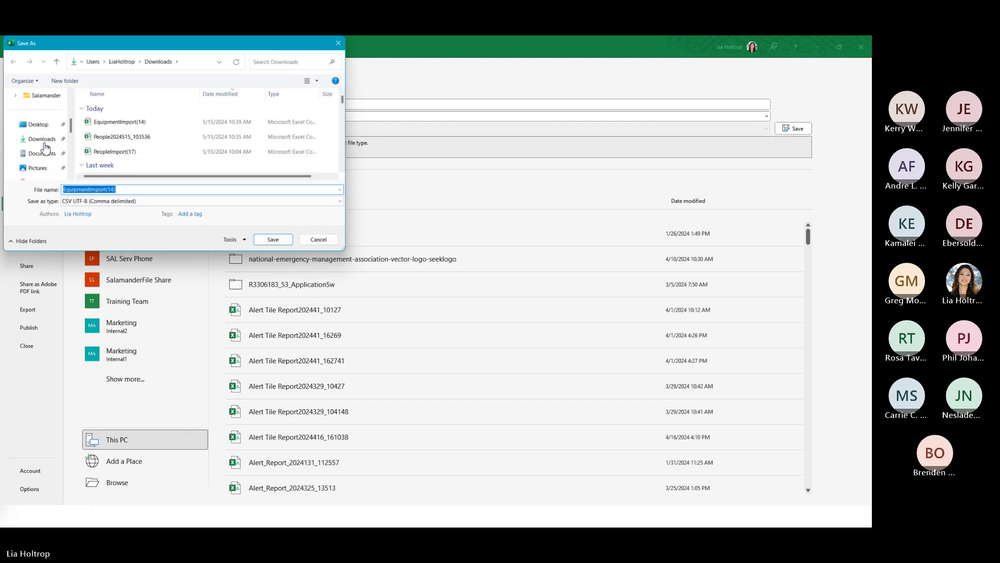
scroll(44, 138, "up", 3)
left_click(42, 141)
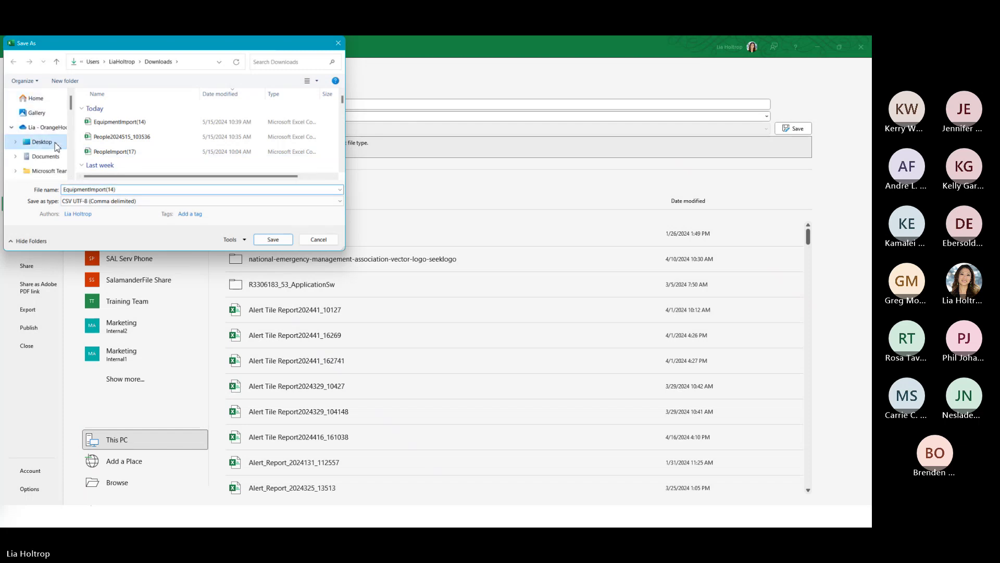
double_click(106, 123)
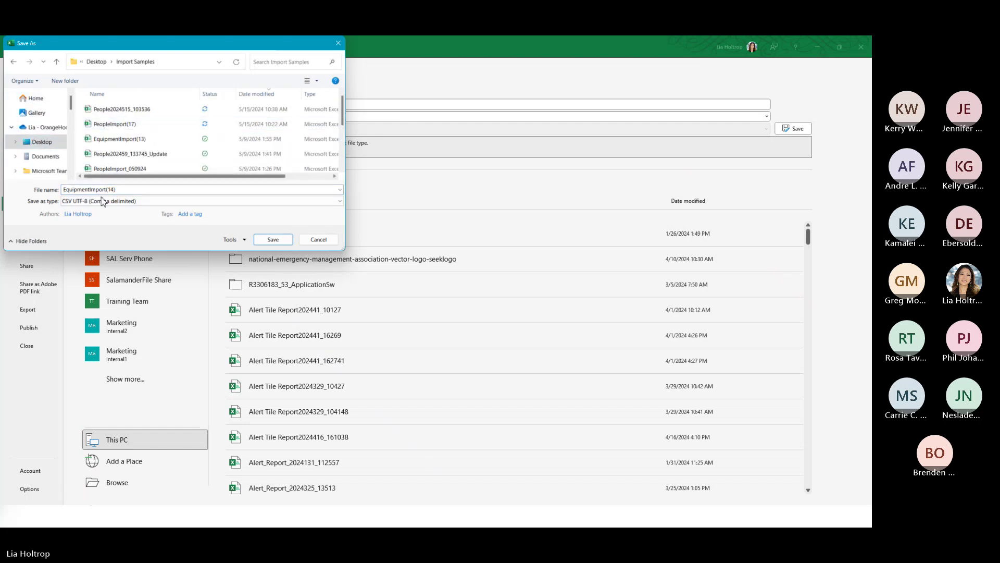
left_click(273, 239)
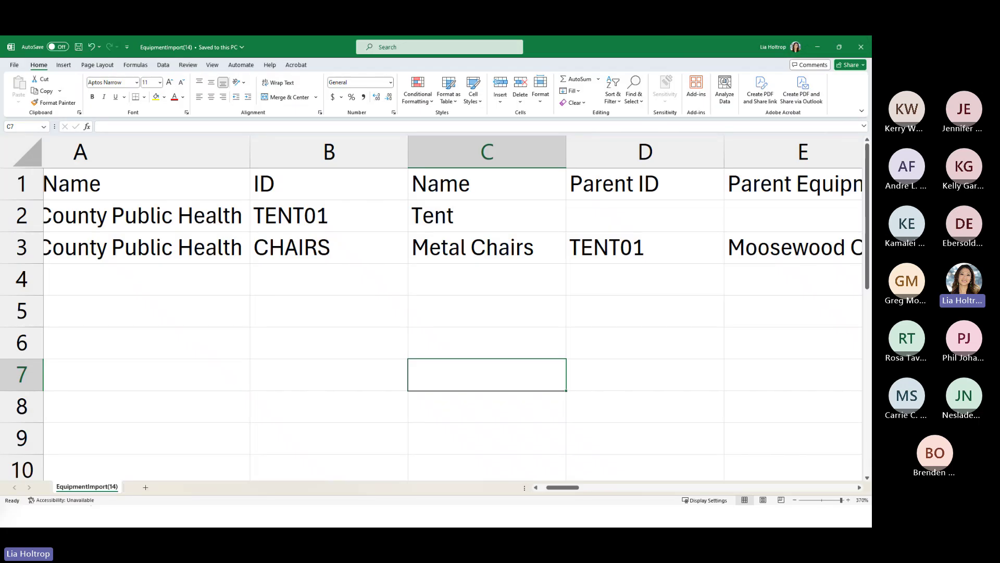
key("alt+Tab")
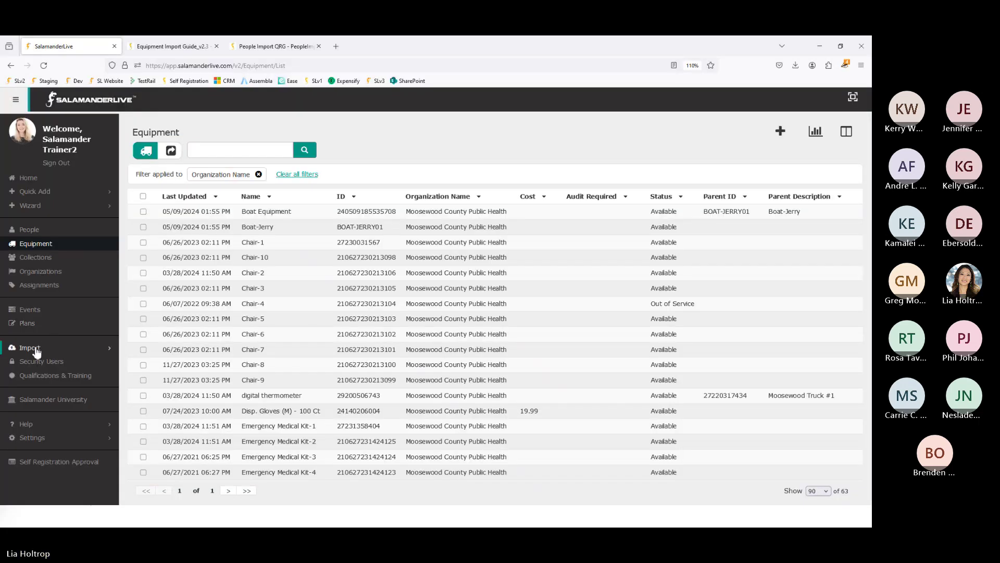
- Upload EquipmentImport(14).csv through Import > Equipment and close the upload-complete notice
left_click(36, 349)
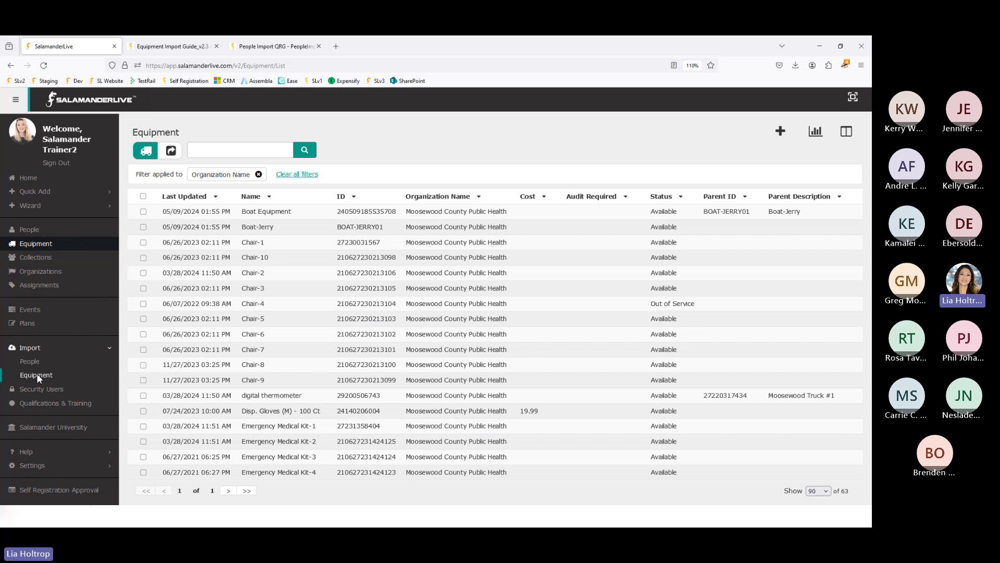
left_click(37, 375)
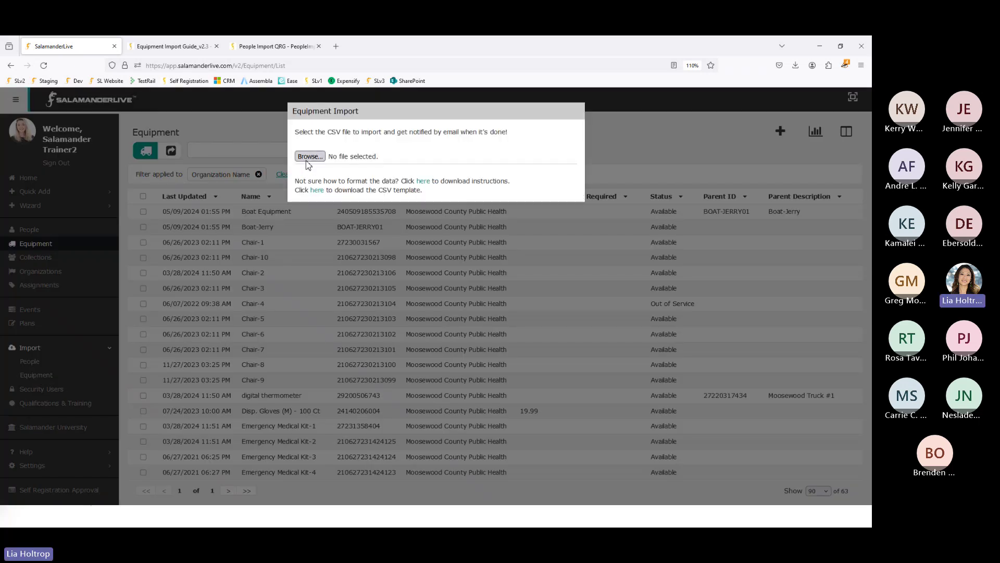
left_click(308, 159)
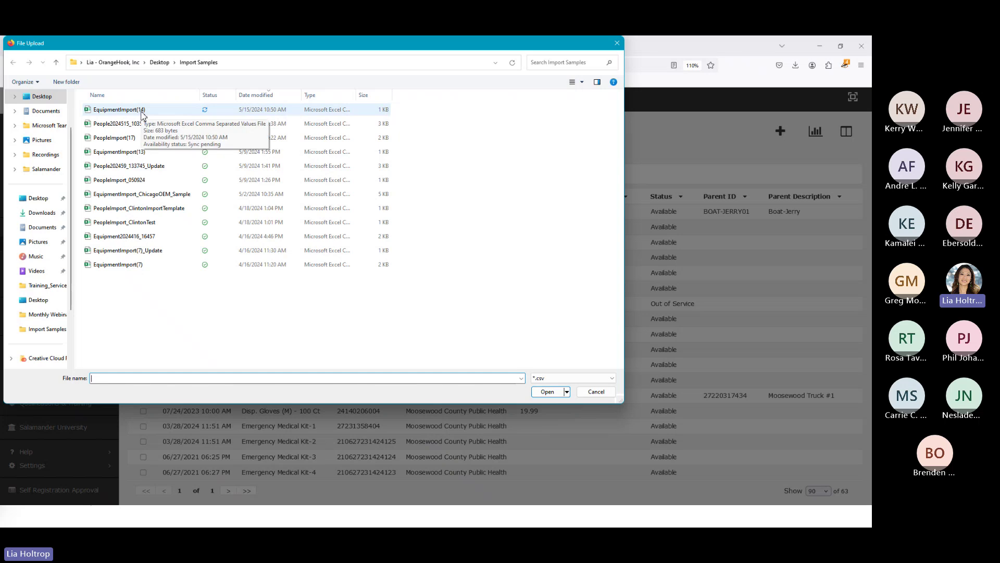
double_click(142, 110)
left_click(314, 184)
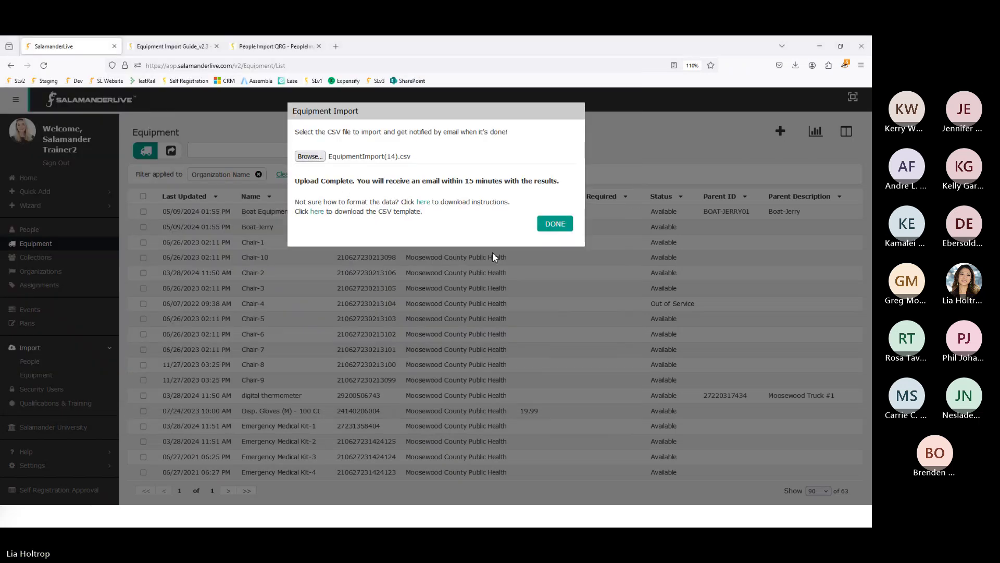
left_click(550, 226)
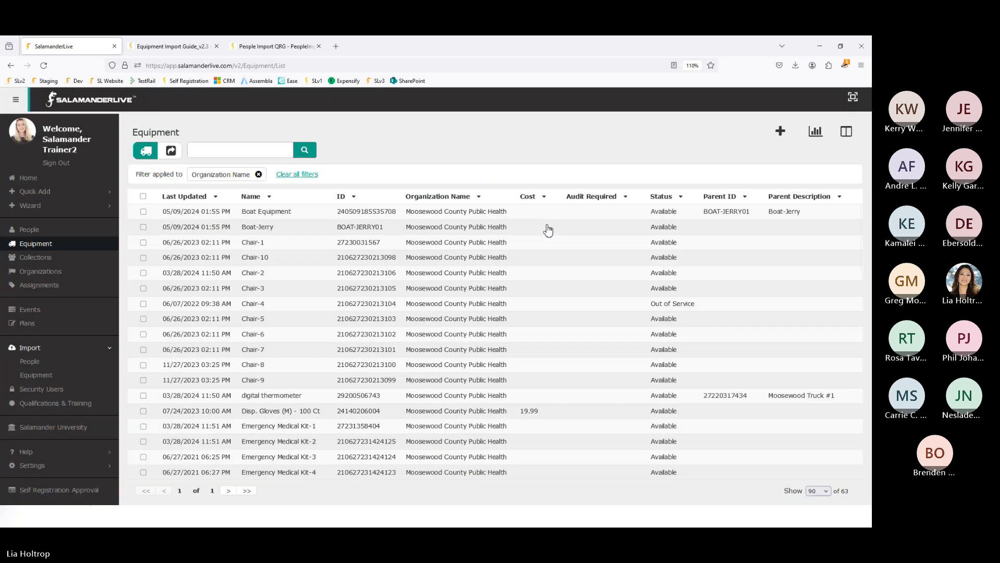
- Reload the Equipment list and sort Last Updated newest to oldest, showing 65 records
left_click(43, 65)
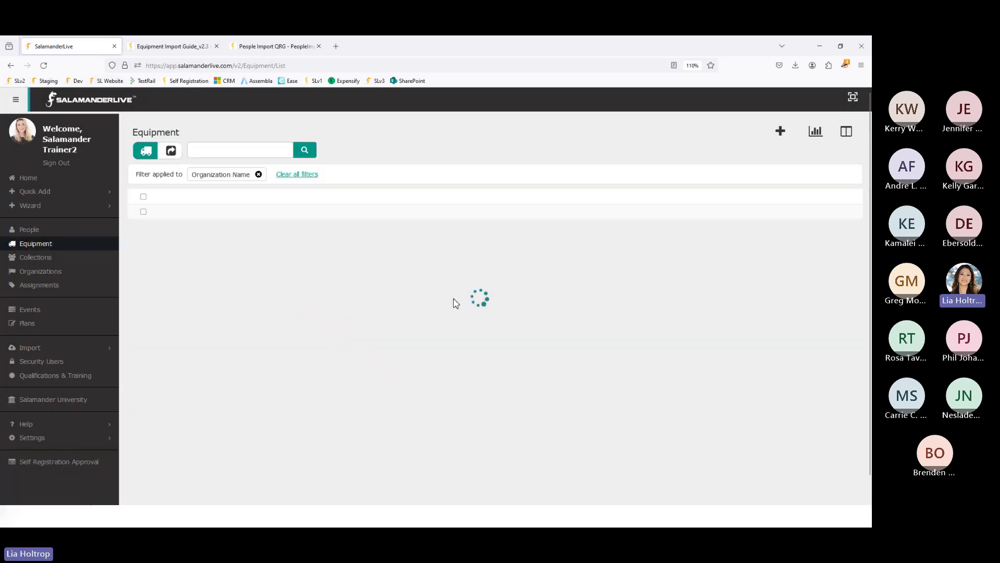
scroll(461, 310, "down", 3)
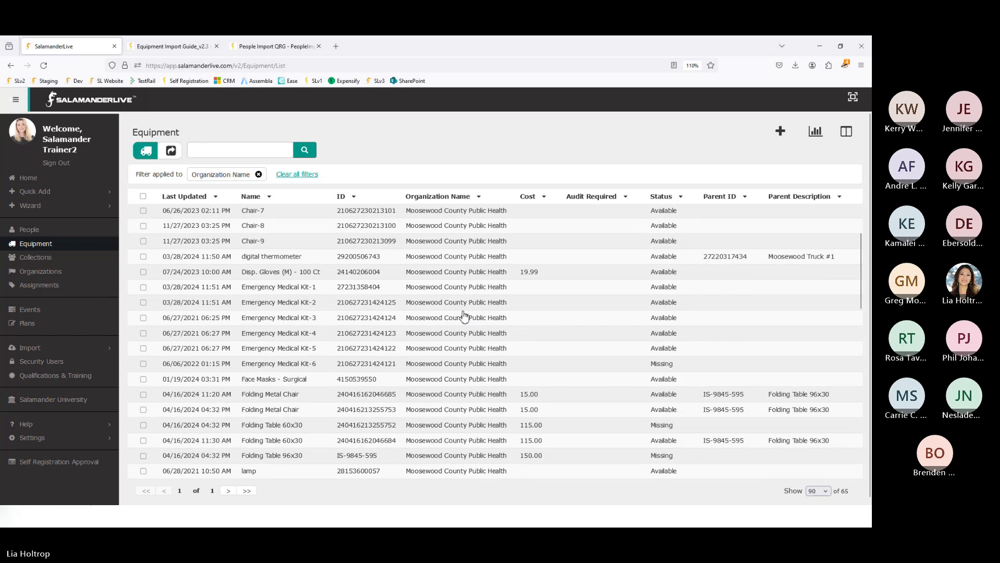
scroll(464, 314, "down", 2)
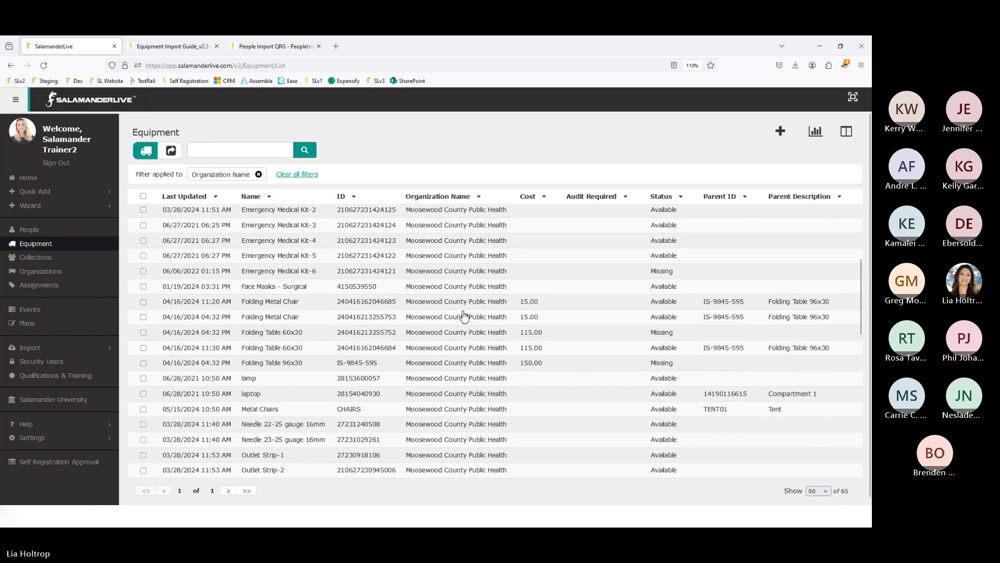
scroll(461, 315, "up", 5)
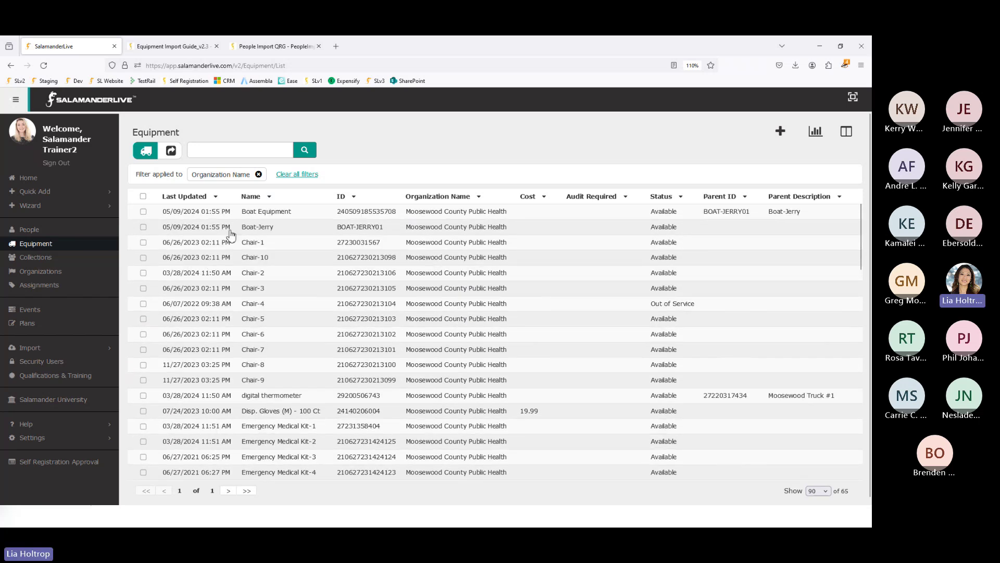
left_click(201, 201)
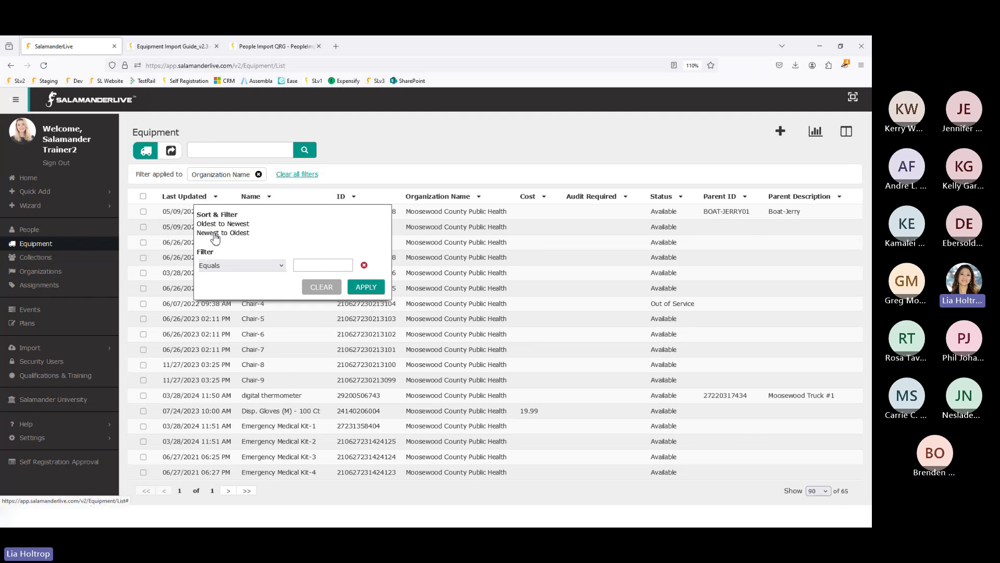
left_click(215, 234)
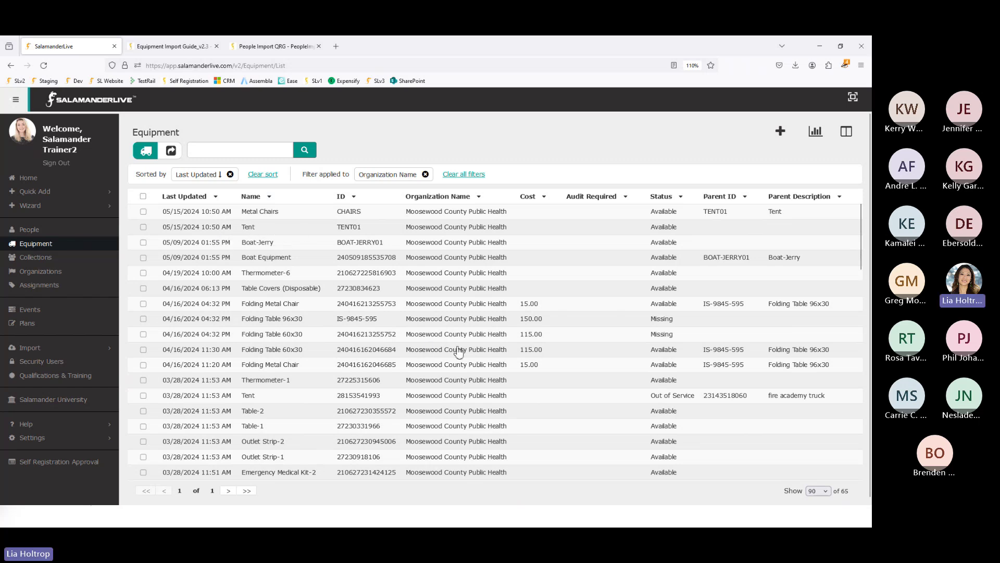
- Zoom the page to 120% and apply the Status, Parent ID and Parent Description column layout
left_click(861, 65)
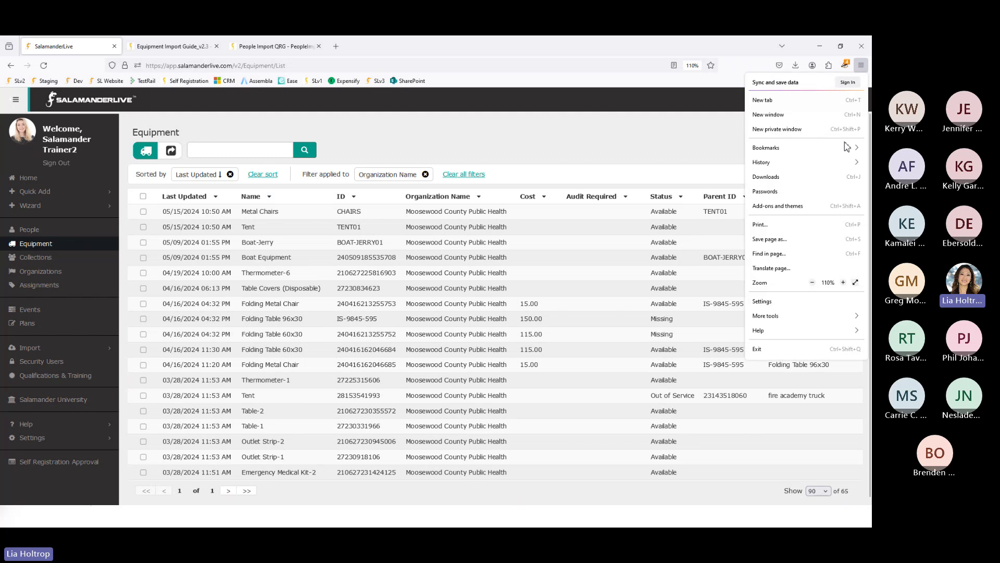
left_click(843, 282)
left_click(602, 152)
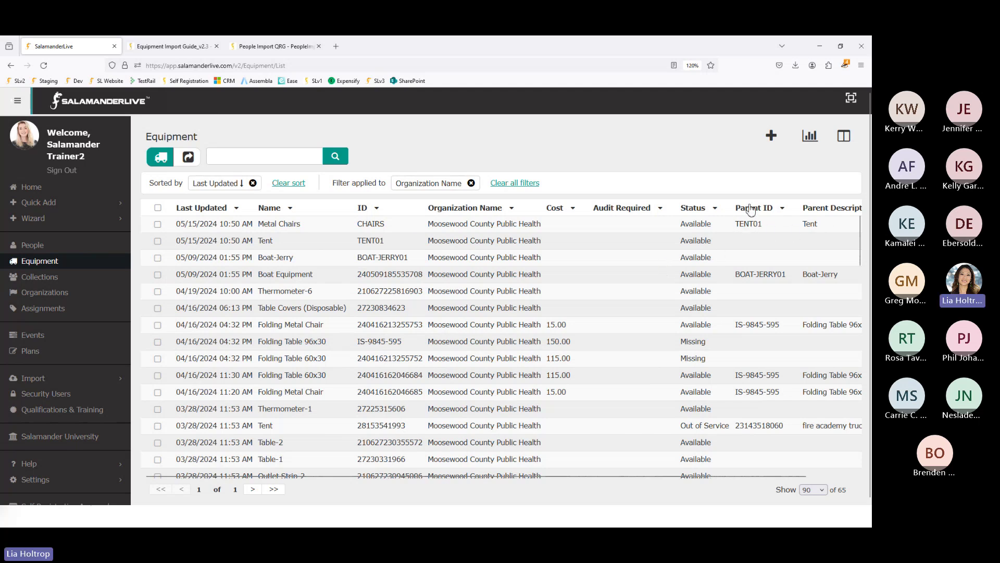
left_click(848, 141)
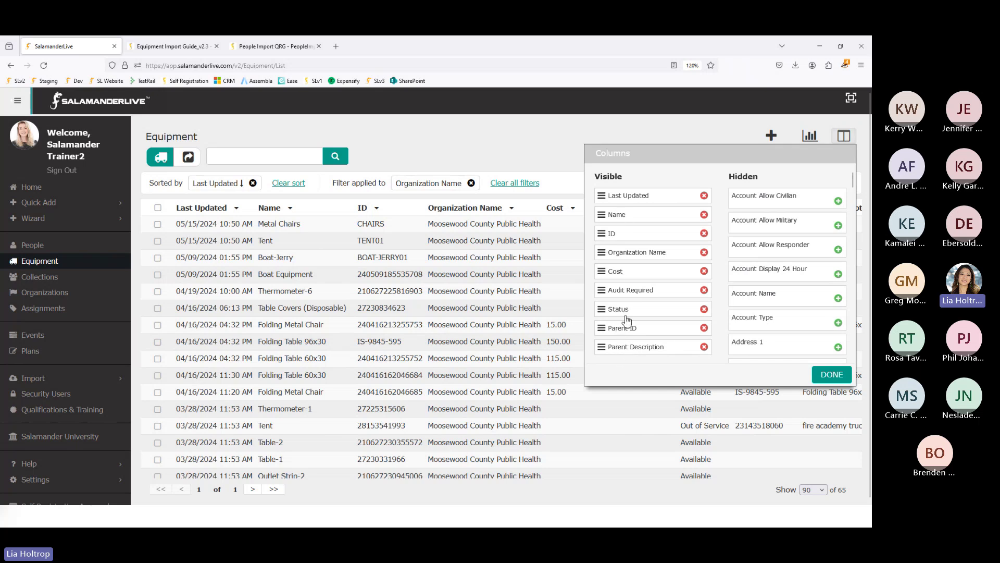
left_click(816, 376)
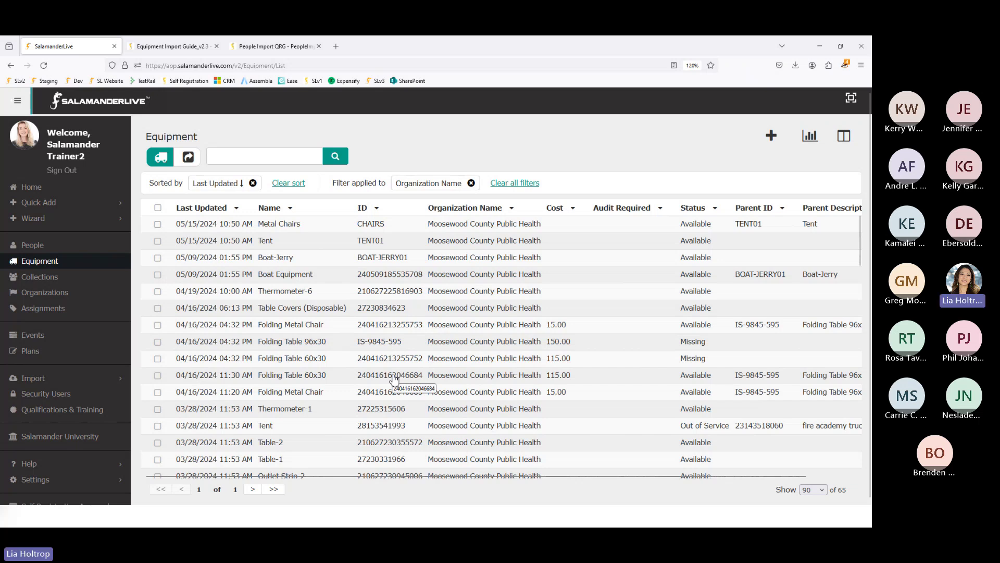
- Open Folding Table 96x30, copy its ID IS-9845-595, and return to the Excel sheet
left_click(383, 347)
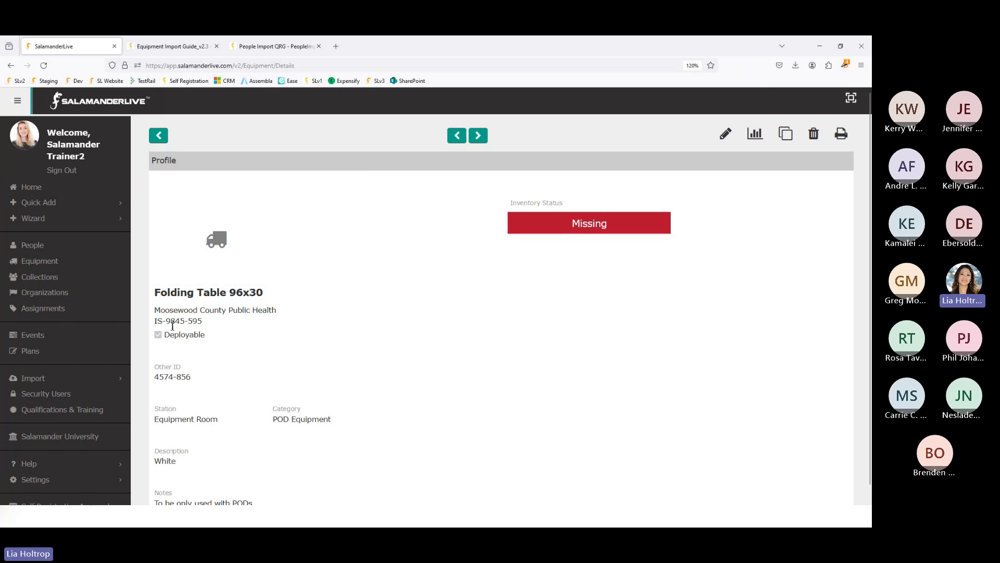
left_click_drag(203, 322, 154, 323)
key("ctrl+c")
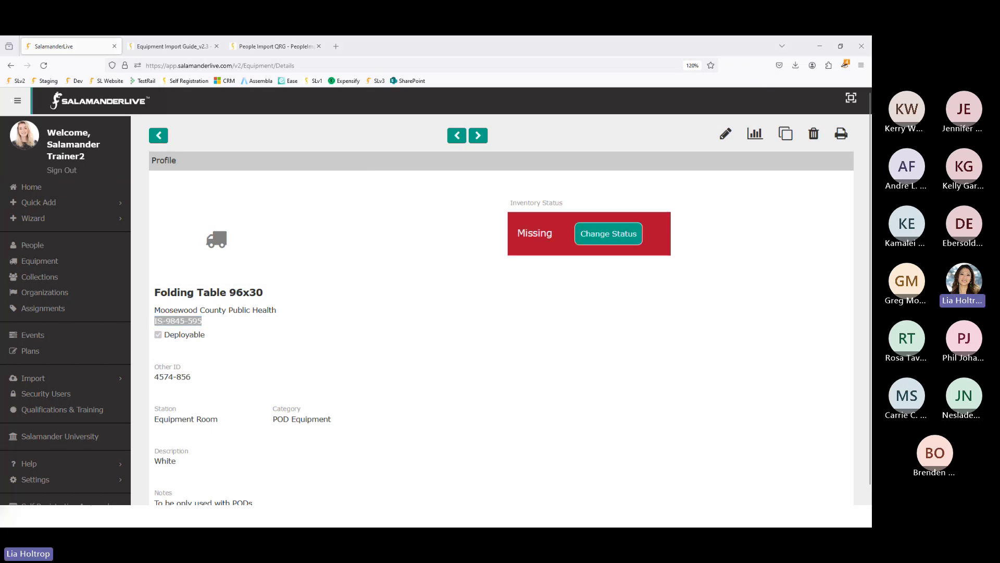
key("alt+Tab")
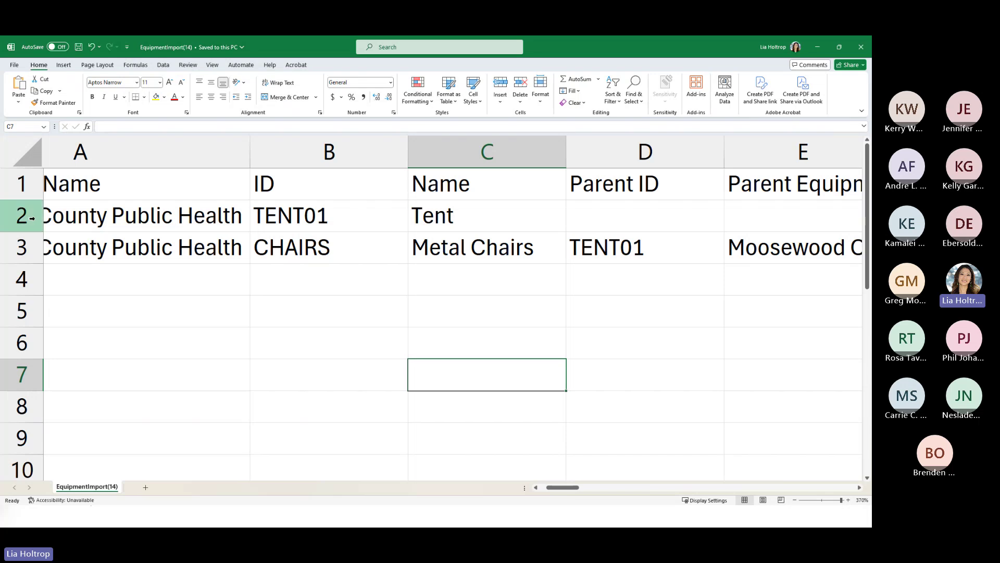
- Delete the Tent row and paste IS-9845-595 into Metal Chairs' Parent ID cell D2
left_click(32, 218)
right_click(30, 219)
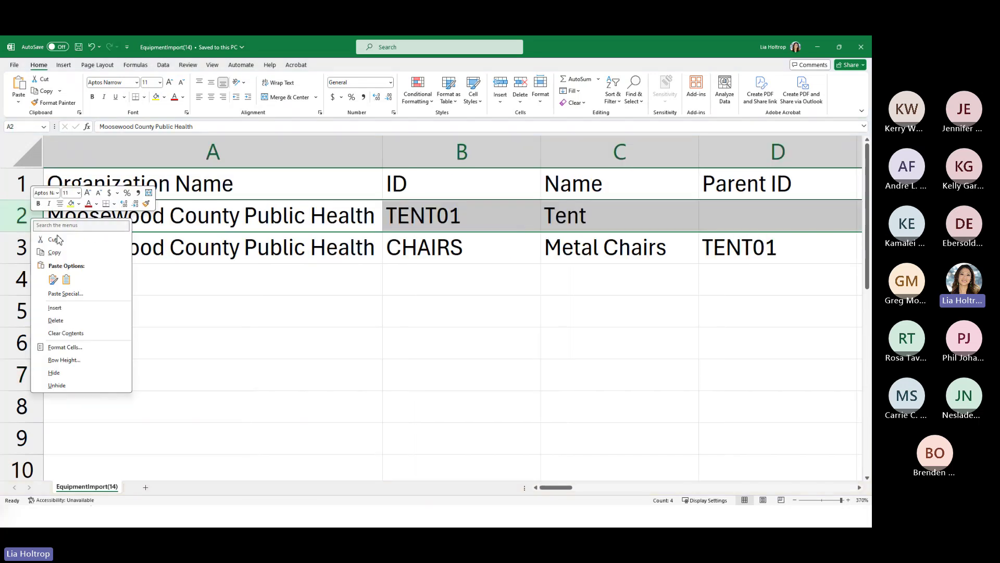
left_click(78, 322)
left_click(551, 250)
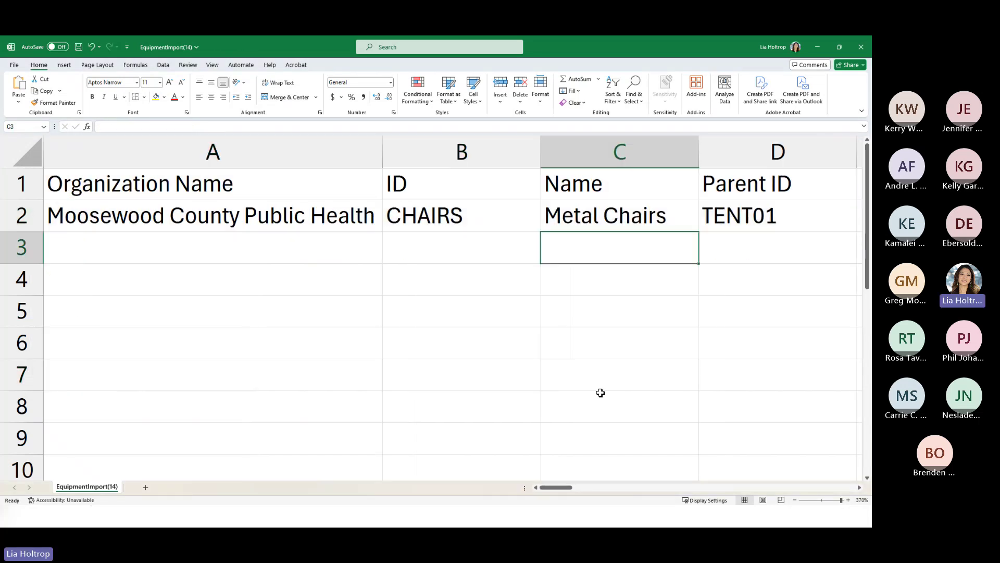
left_click(730, 217)
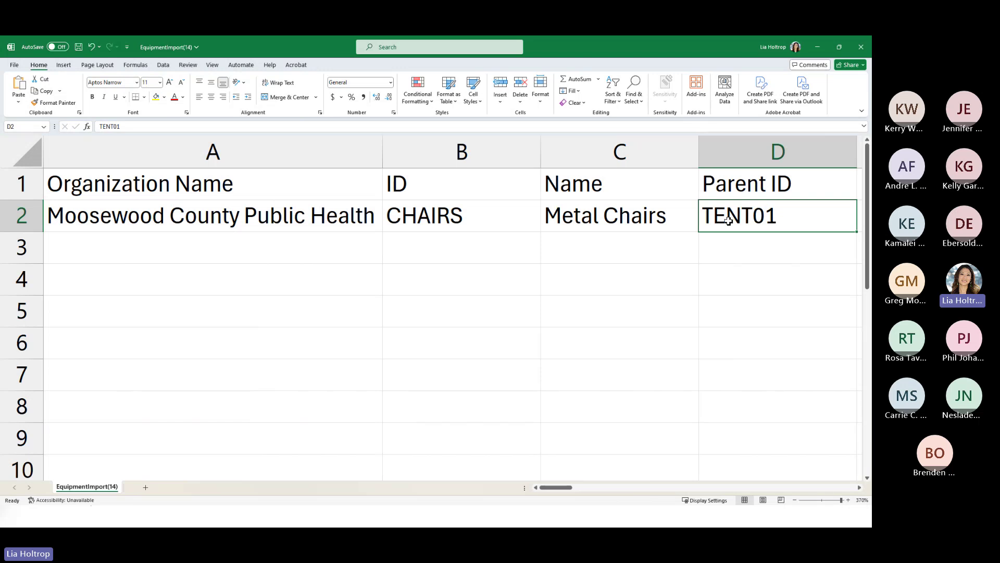
key("ctrl+v")
left_click_drag(567, 489, 582, 492)
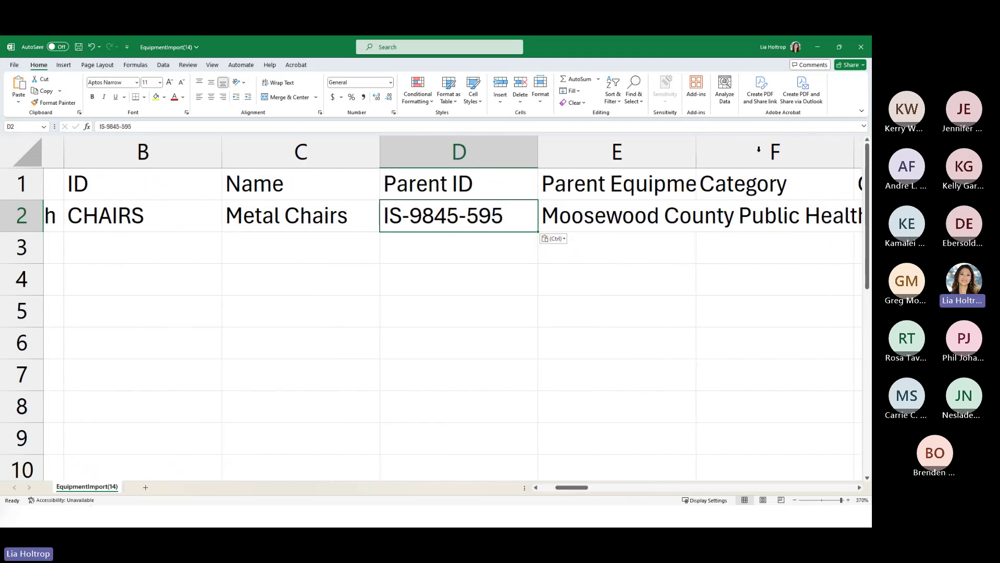
double_click(696, 157)
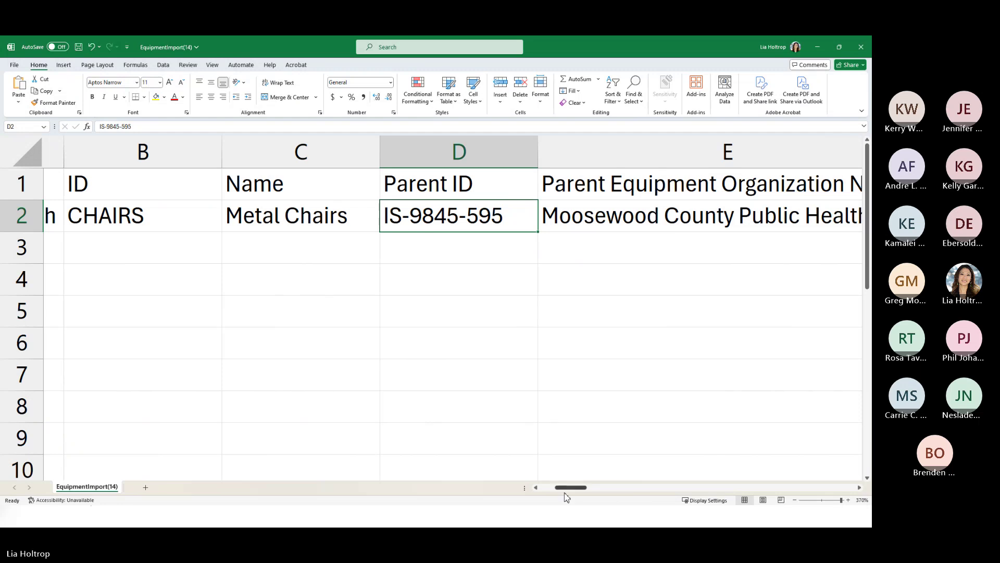
left_click_drag(558, 487, 542, 488)
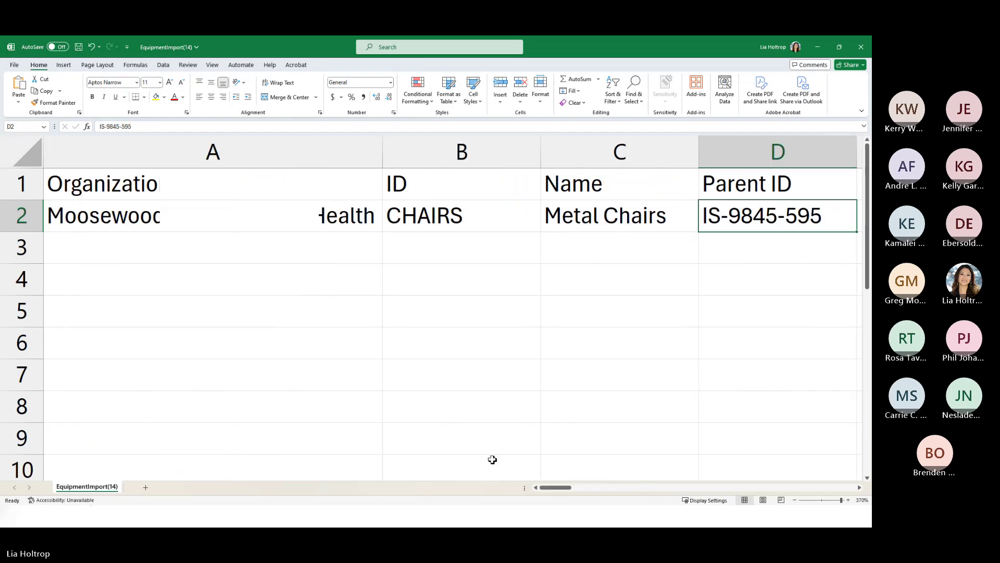
- Save the sheet as EquipmentImport_Update CSV in the Desktop Import Samples folder
left_click(14, 65)
left_click(29, 205)
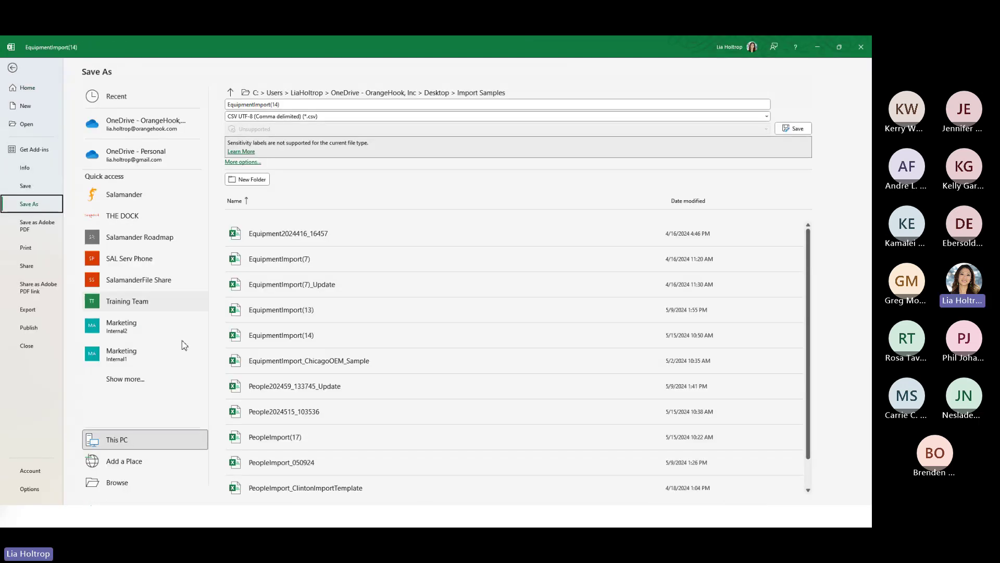
left_click(136, 481)
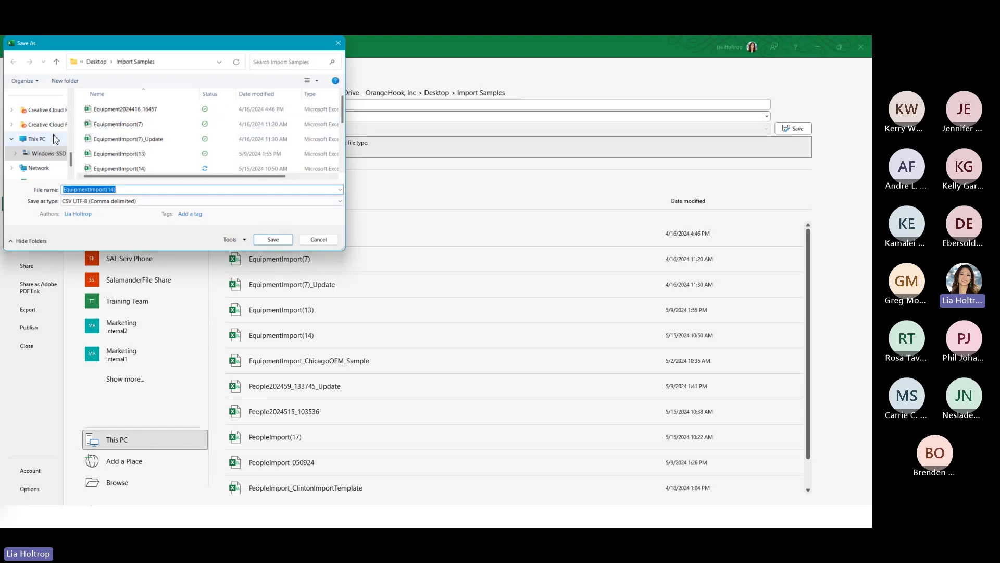
scroll(54, 133, "up", 4)
left_click(41, 110)
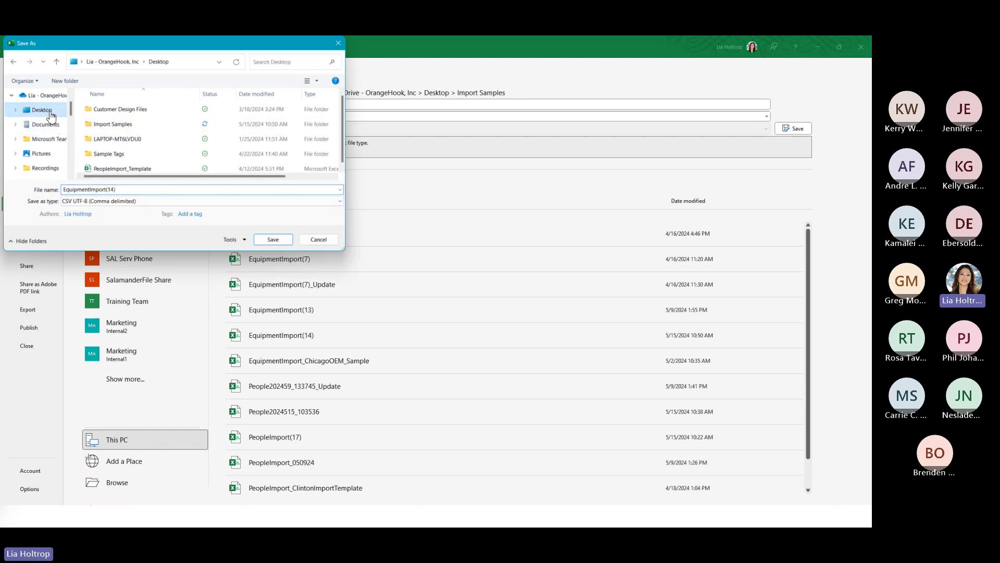
double_click(137, 125)
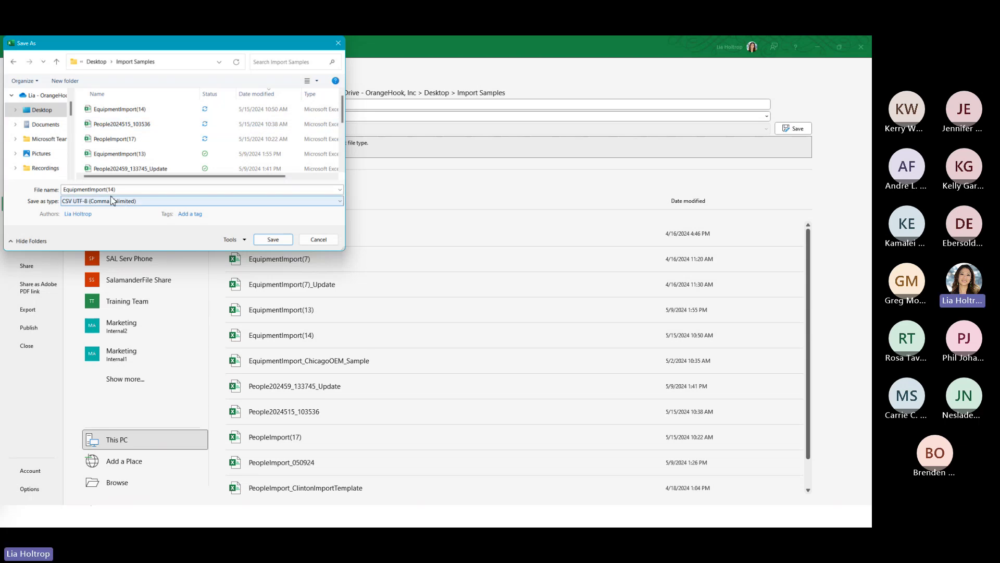
left_click(121, 191)
left_click(120, 192)
key("BackSpace")
key("BackSpace")
key("BackSpace")
key("BackSpace")
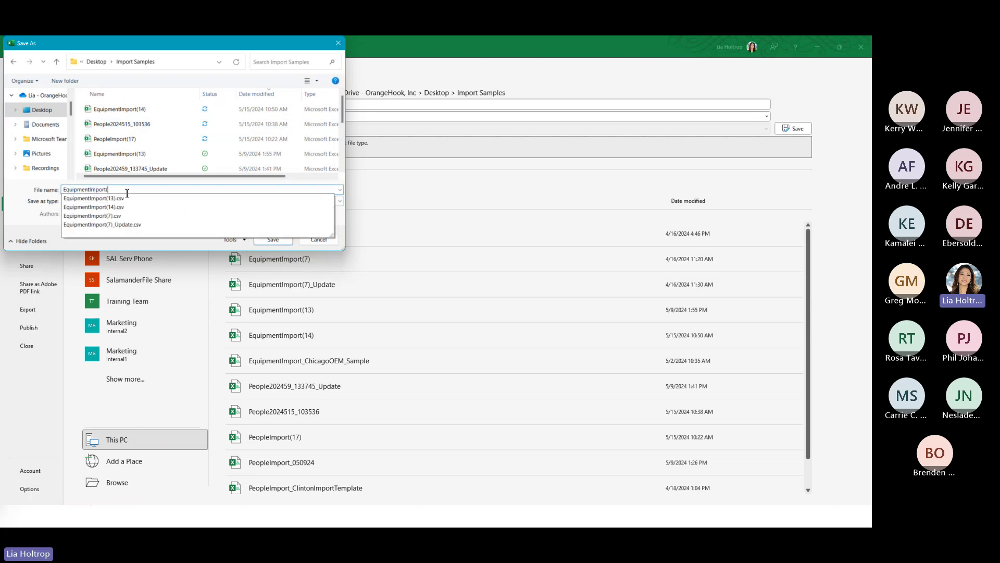
type("_")
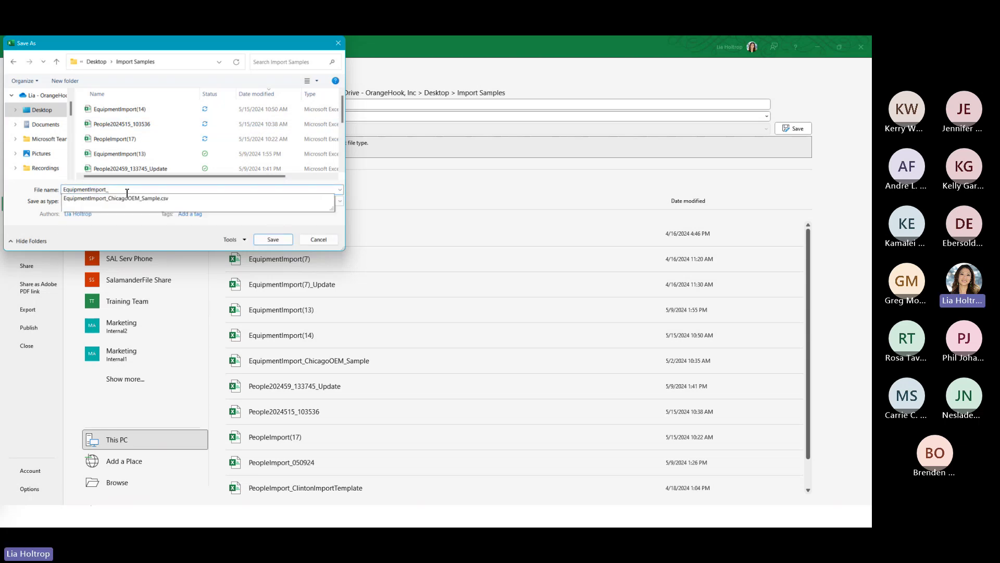
type("Update")
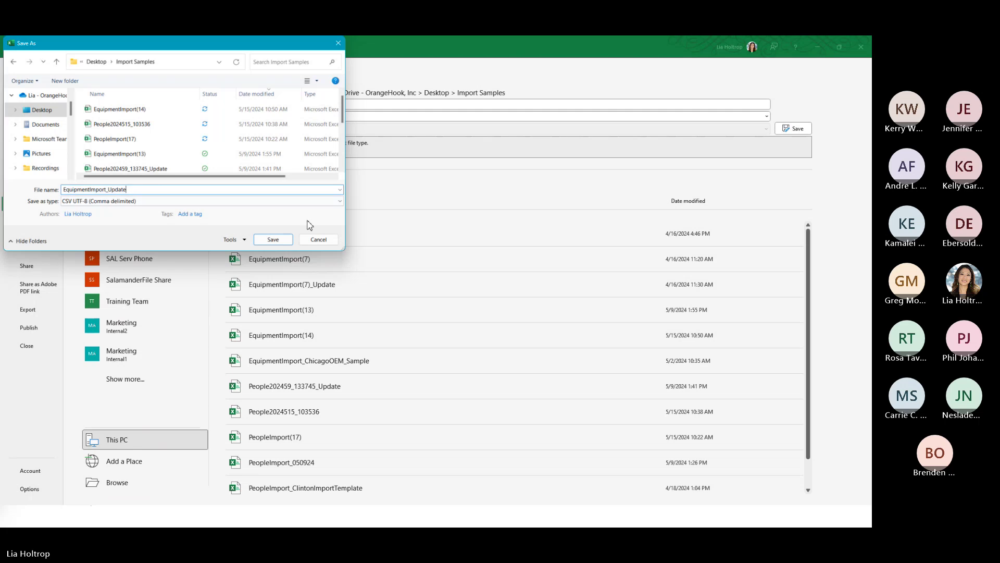
left_click(273, 239)
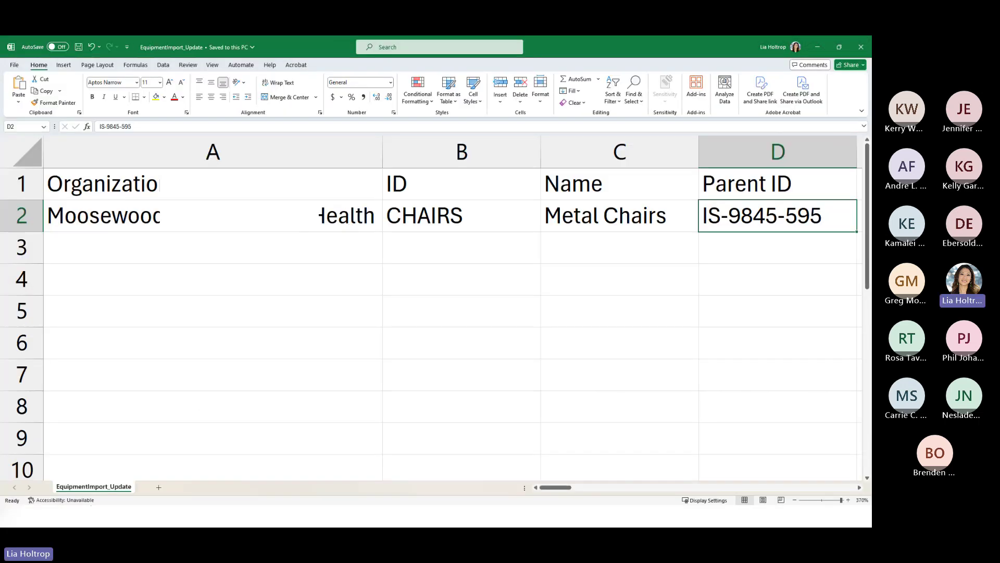
- Upload EquipmentImport_Update as a new equipment import, then dismiss the confirmation and return to the list
key("alt+Tab")
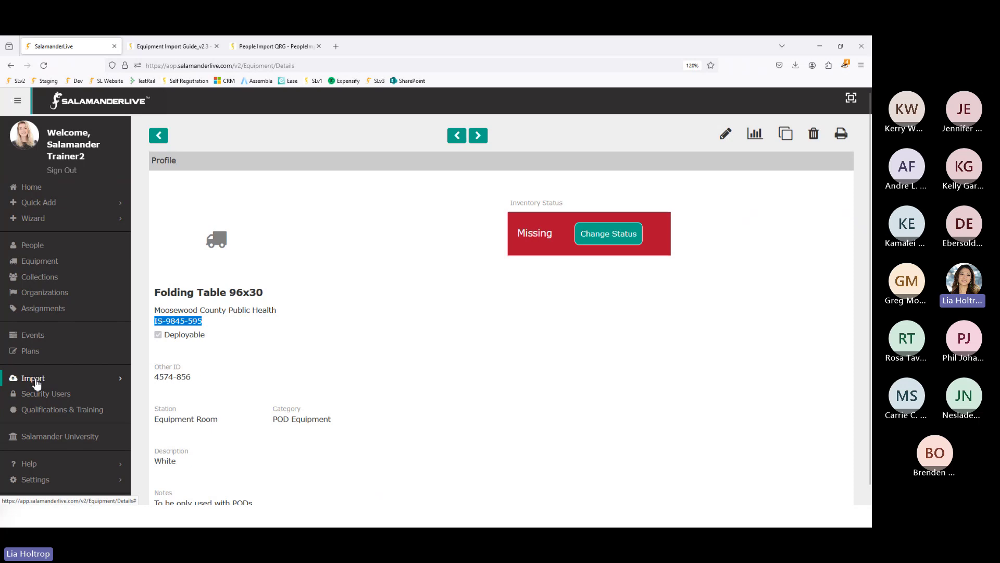
left_click(37, 383)
left_click(37, 410)
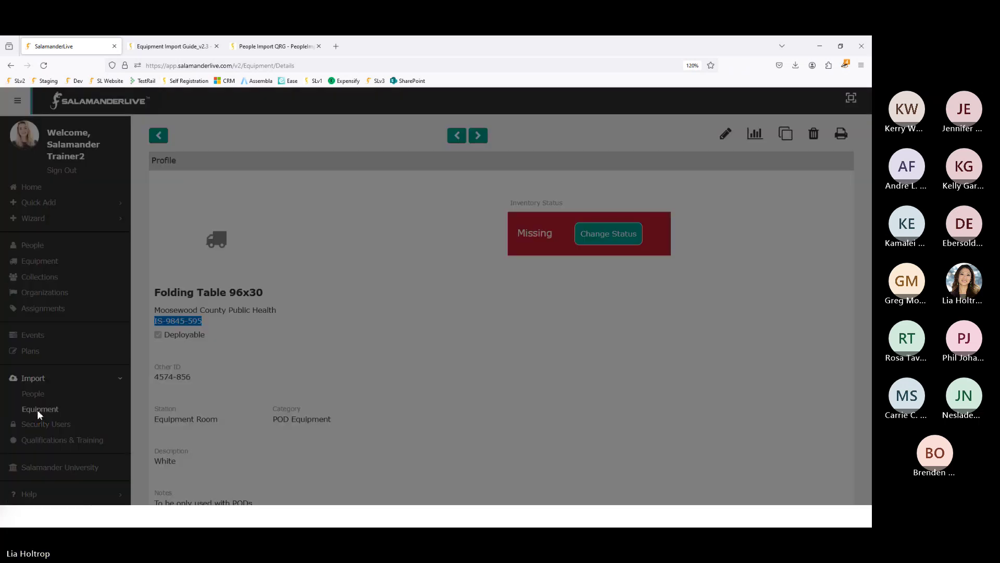
left_click(295, 163)
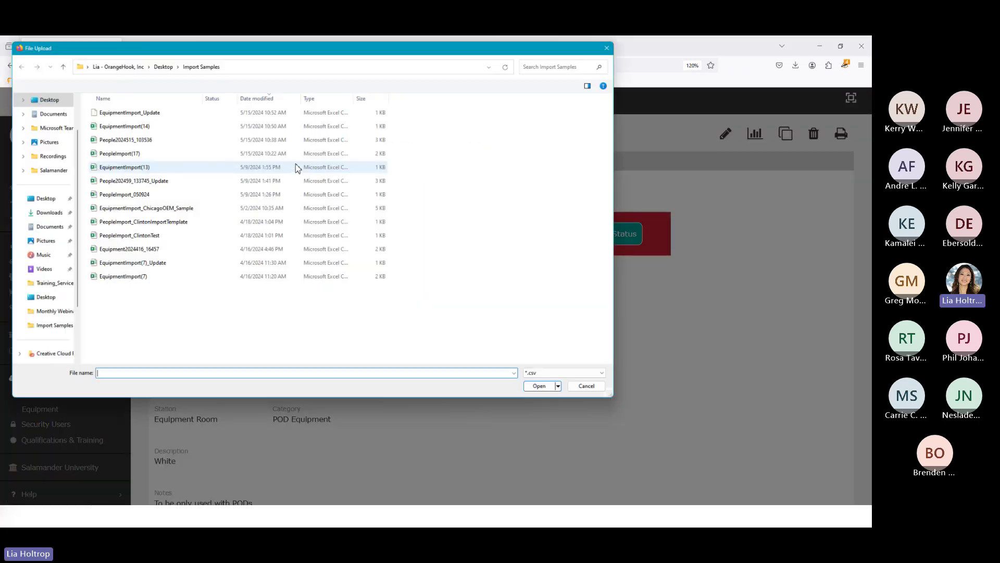
double_click(137, 112)
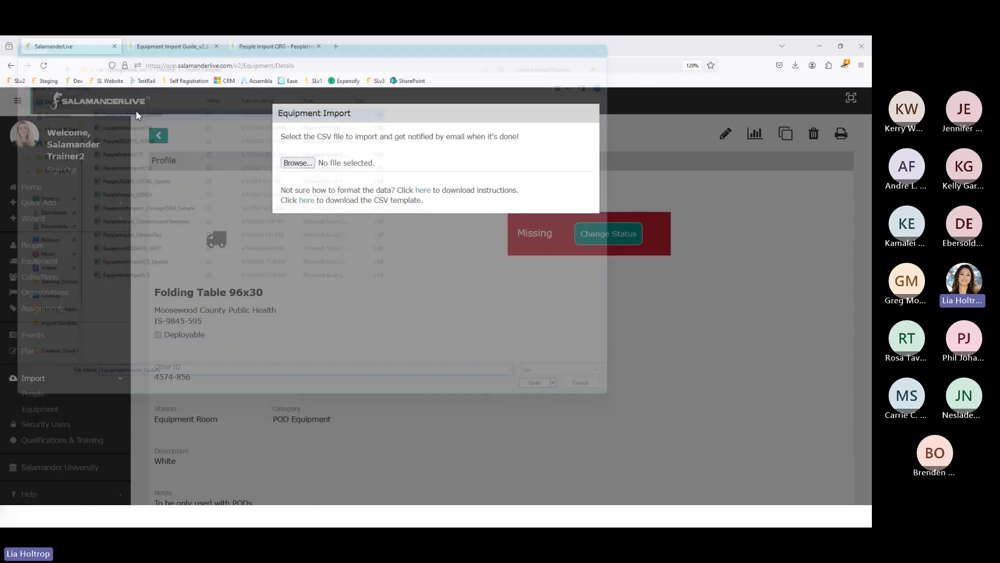
left_click(312, 197)
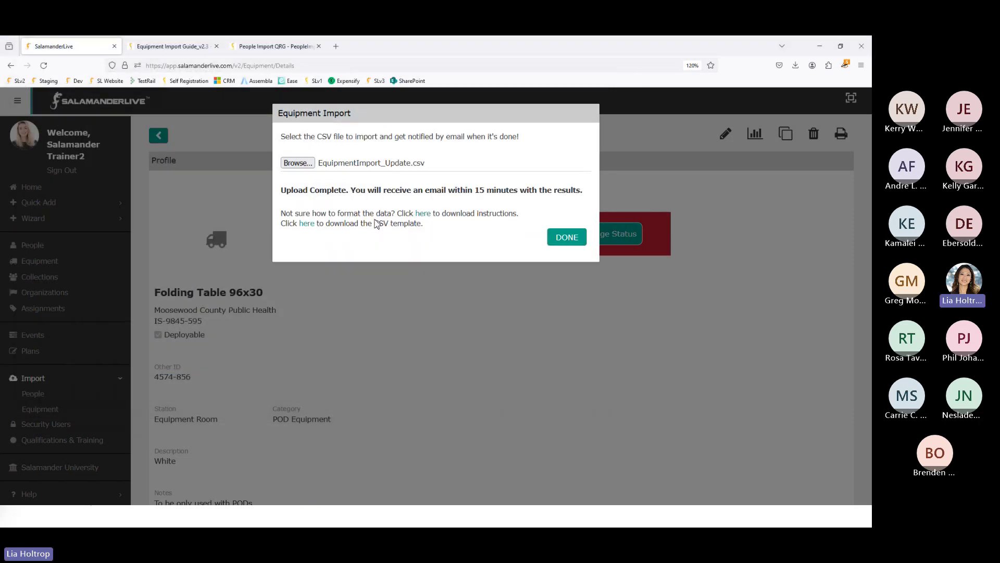
left_click(560, 238)
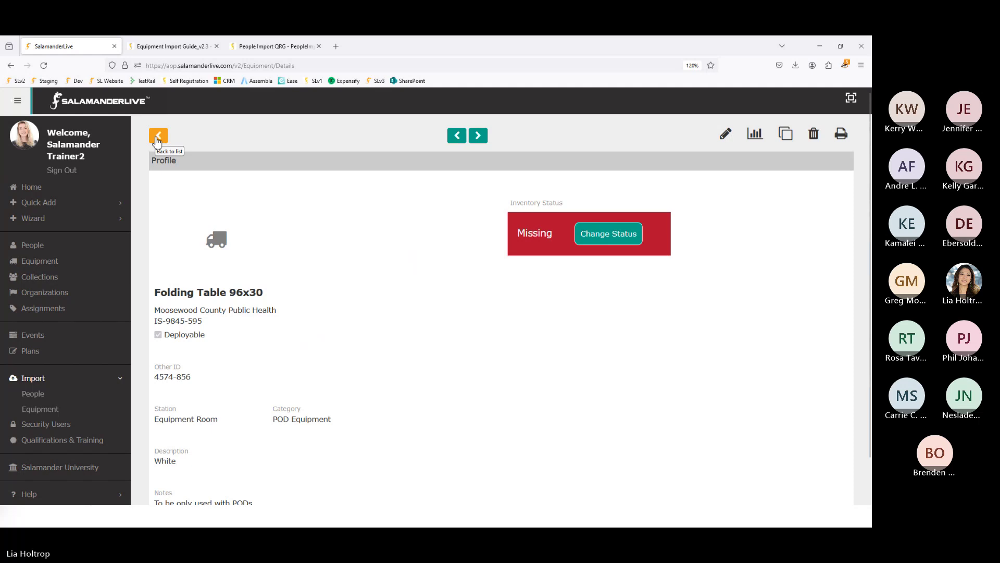
left_click(158, 139)
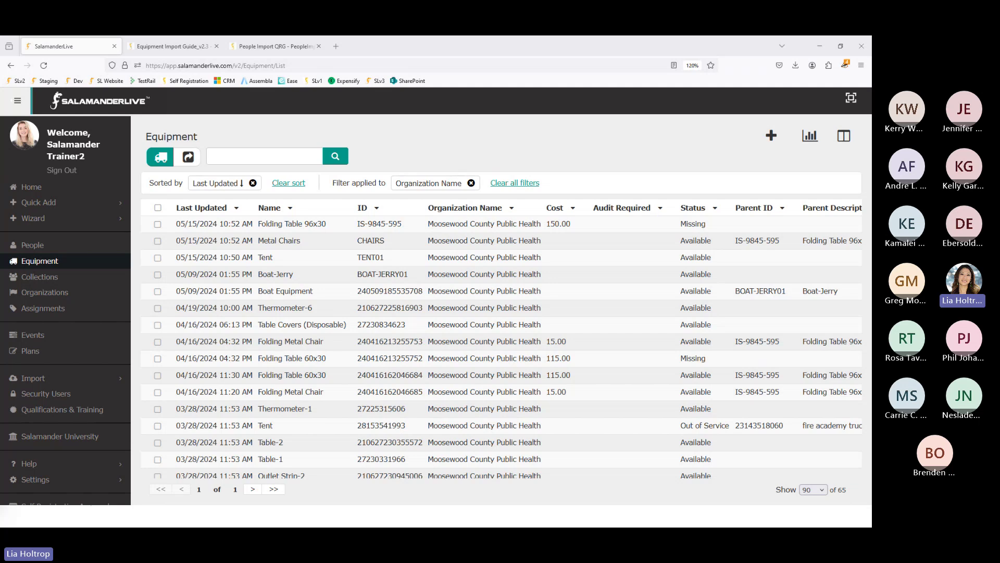
- Bring the EquipmentImport(14).csv import-complete email, showing 2 added and 0 updated, into view
left_click_drag(0, 74, 460, 71)
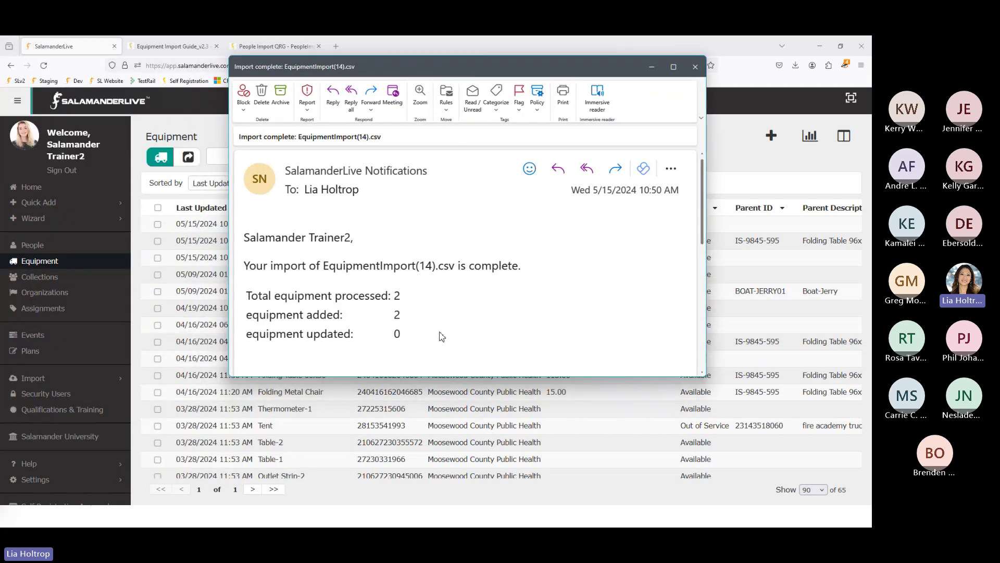
- Read the 2-added and 1-updated import confirmation emails, then close both
left_click(673, 66)
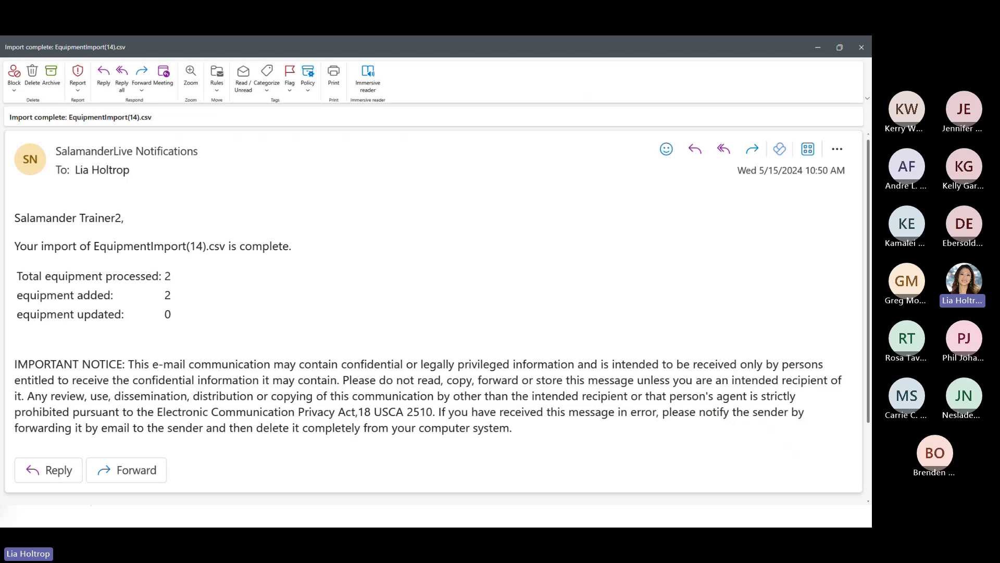
left_click_drag(0, 151, 590, 105)
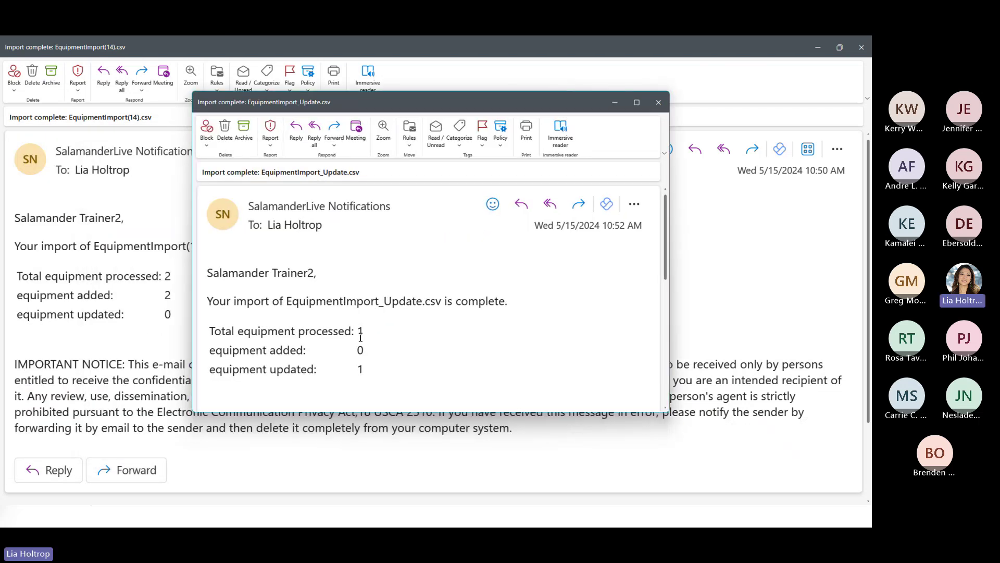
left_click(659, 105)
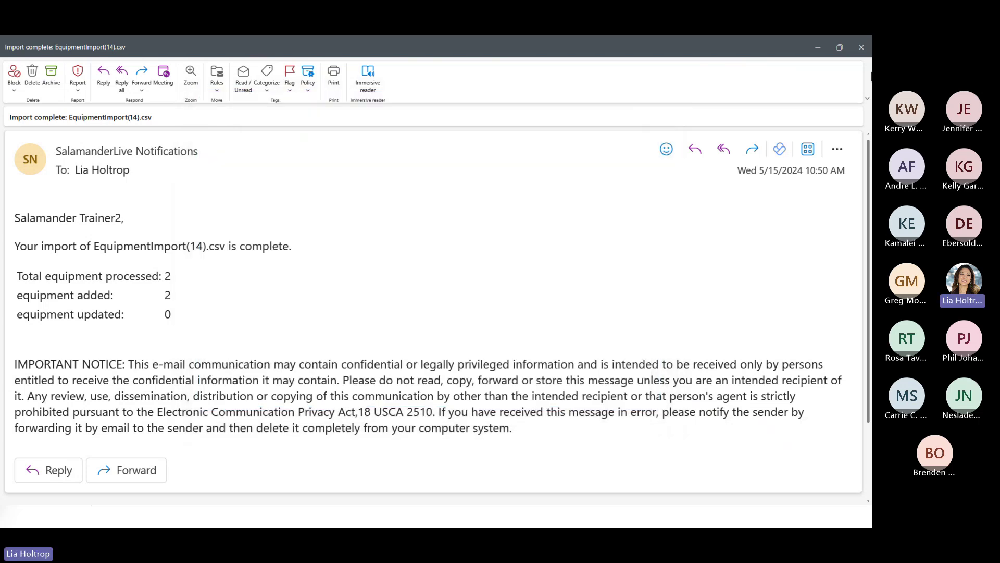
left_click(861, 54)
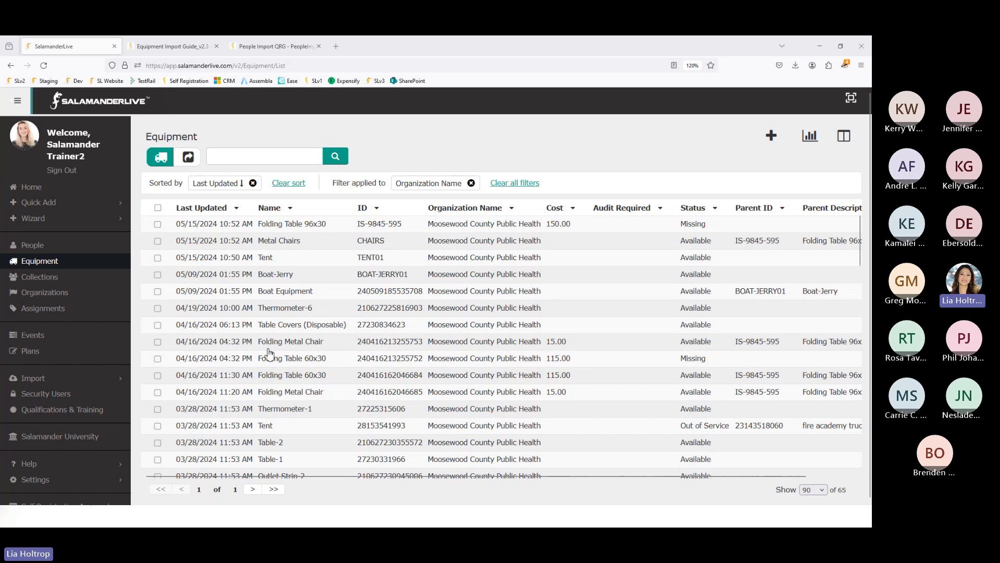
- Filter the Status column to Missing and select all three listed equipment items
left_click(701, 212)
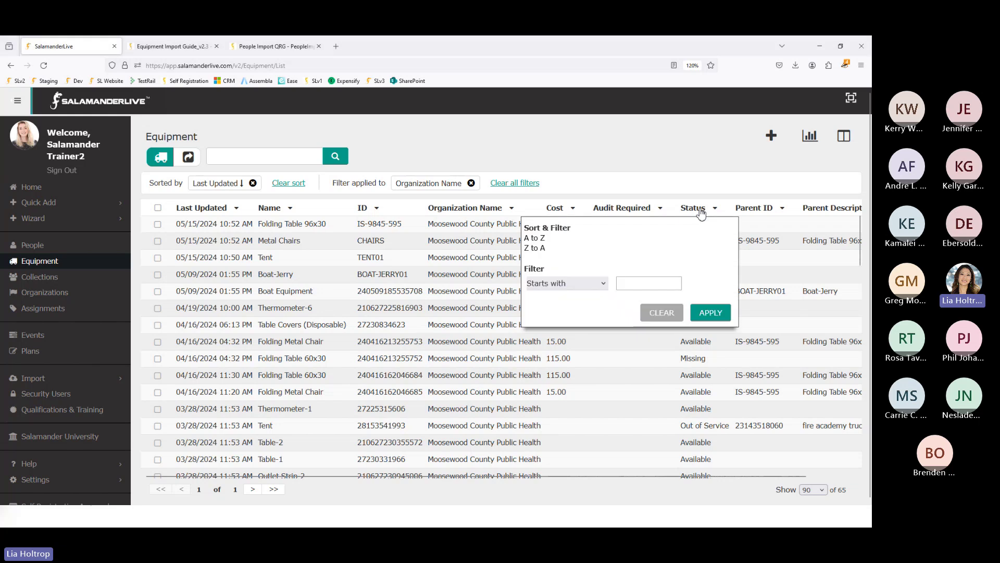
left_click(659, 286)
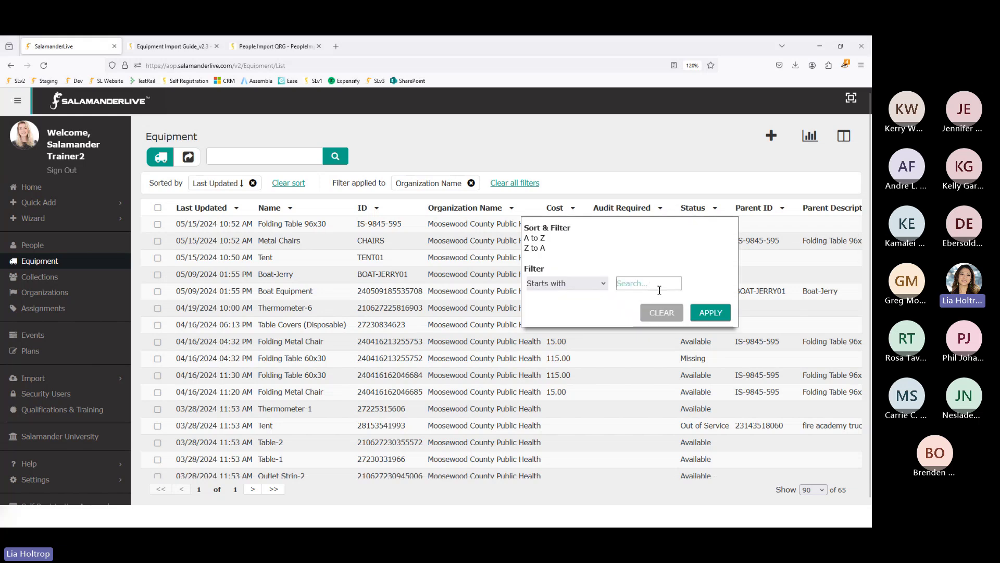
type("missing")
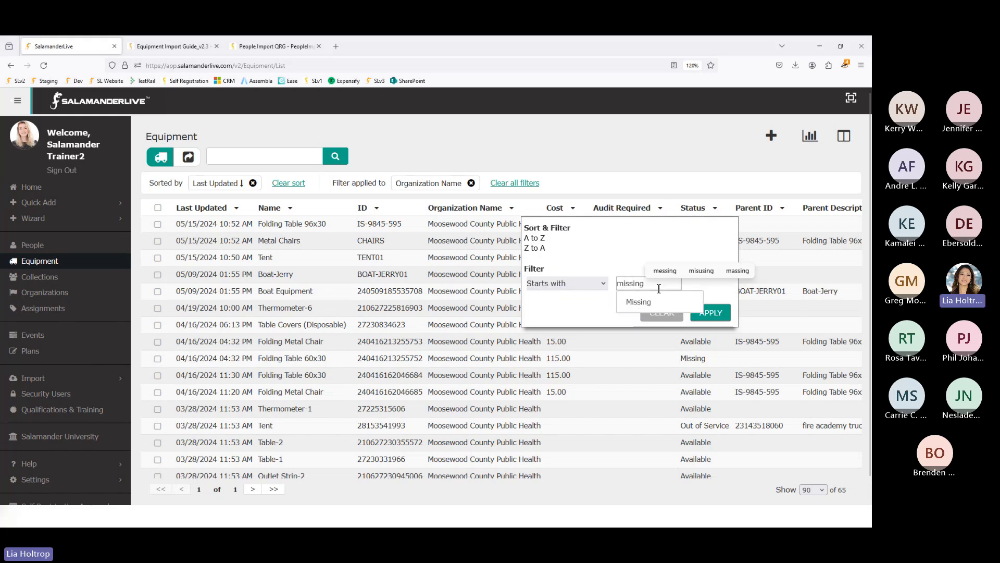
left_click(646, 302)
left_click(711, 331)
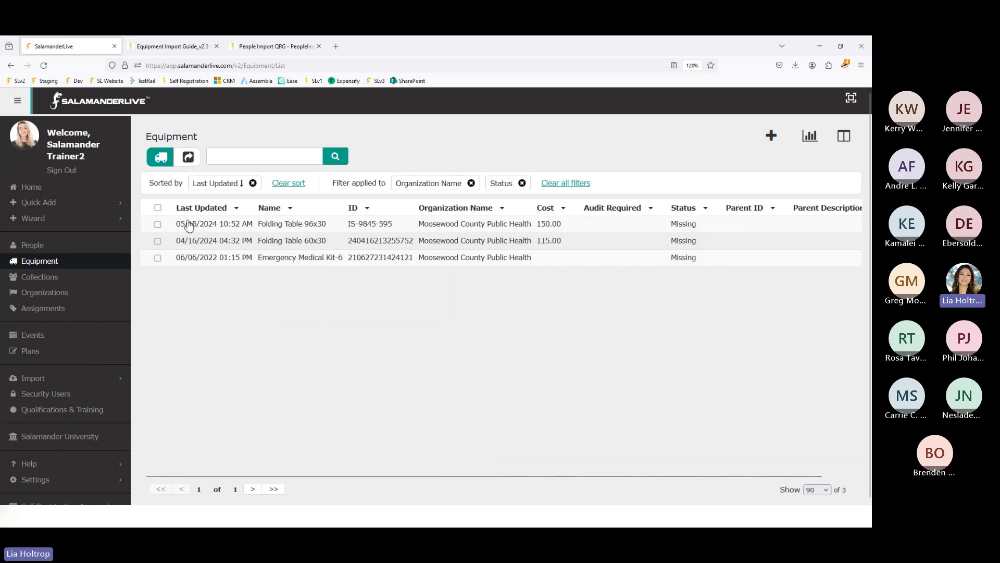
left_click(158, 210)
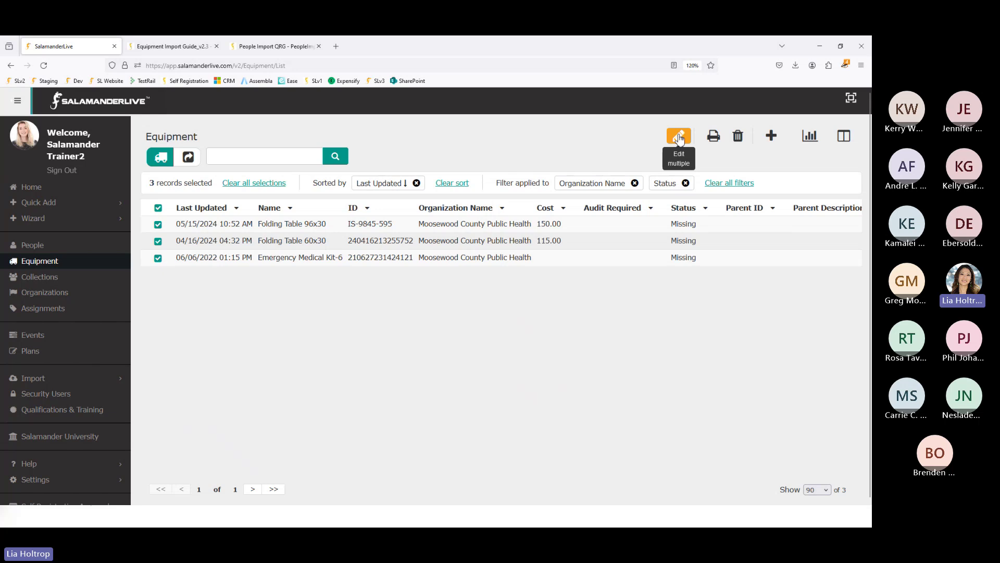
left_click(677, 138)
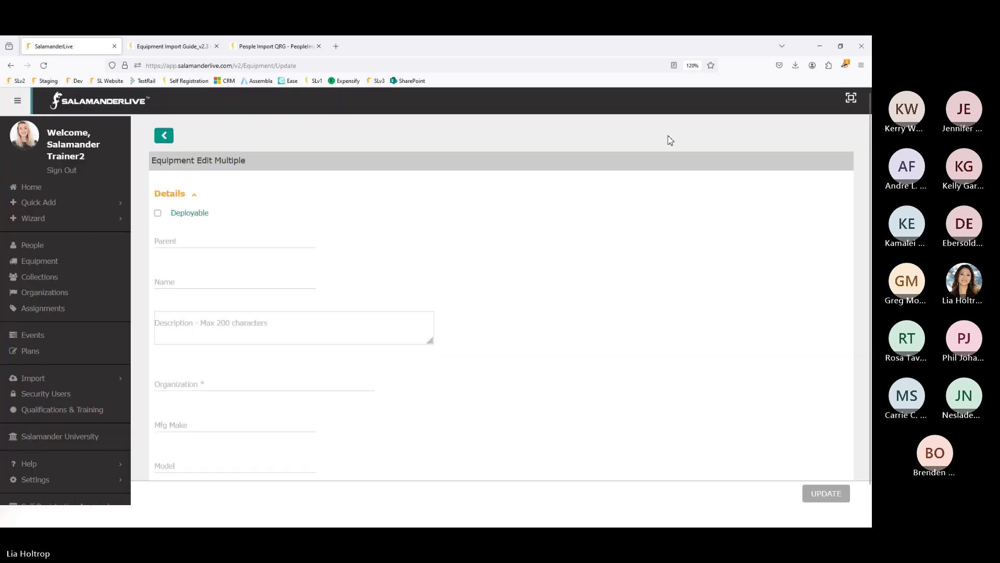
scroll(326, 269, "down", 2)
scroll(327, 272, "down", 5)
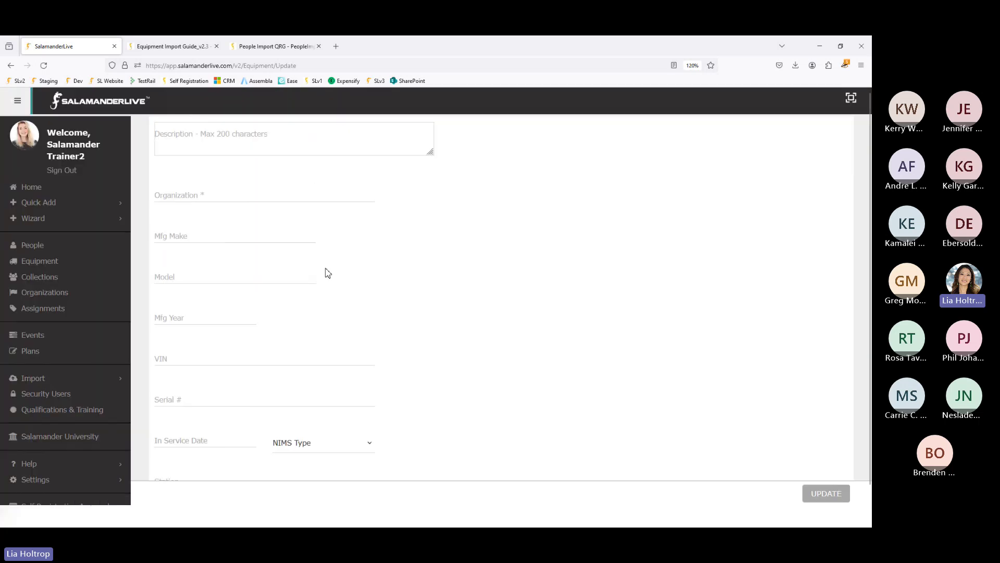
scroll(327, 272, "down", 6)
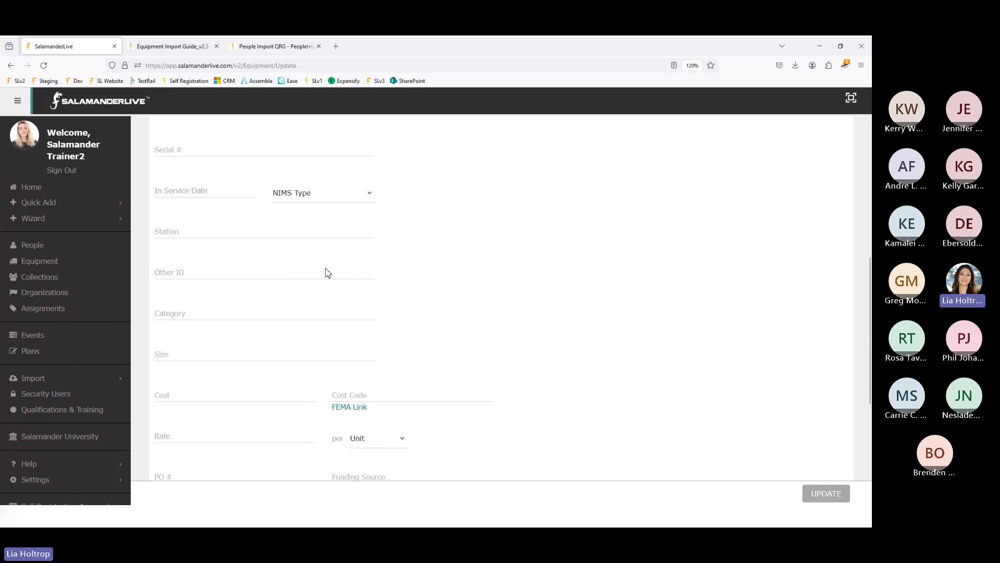
scroll(327, 272, "down", 1)
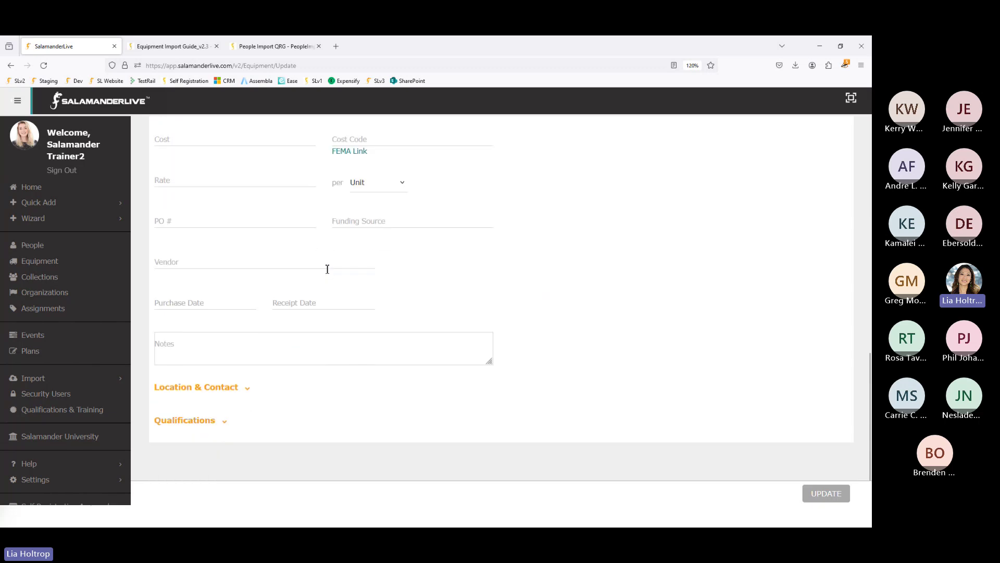
scroll(327, 268, "up", 3)
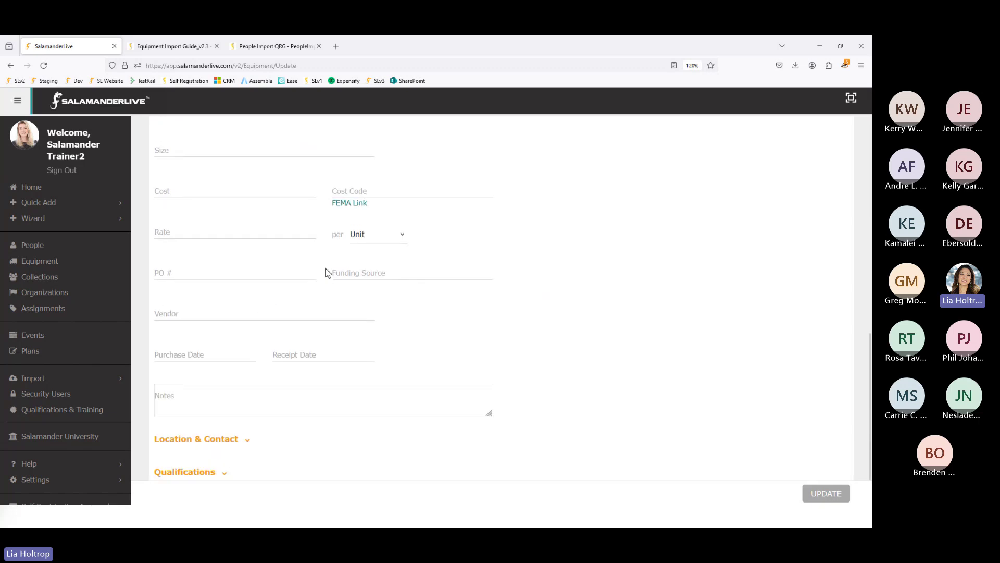
left_click(214, 336)
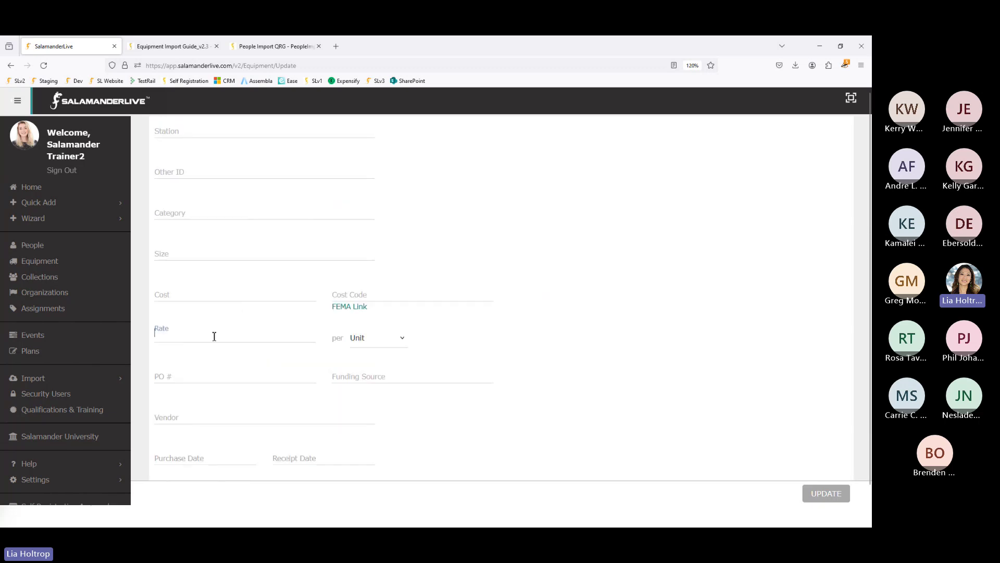
left_click(223, 294)
scroll(224, 294, "up", 3)
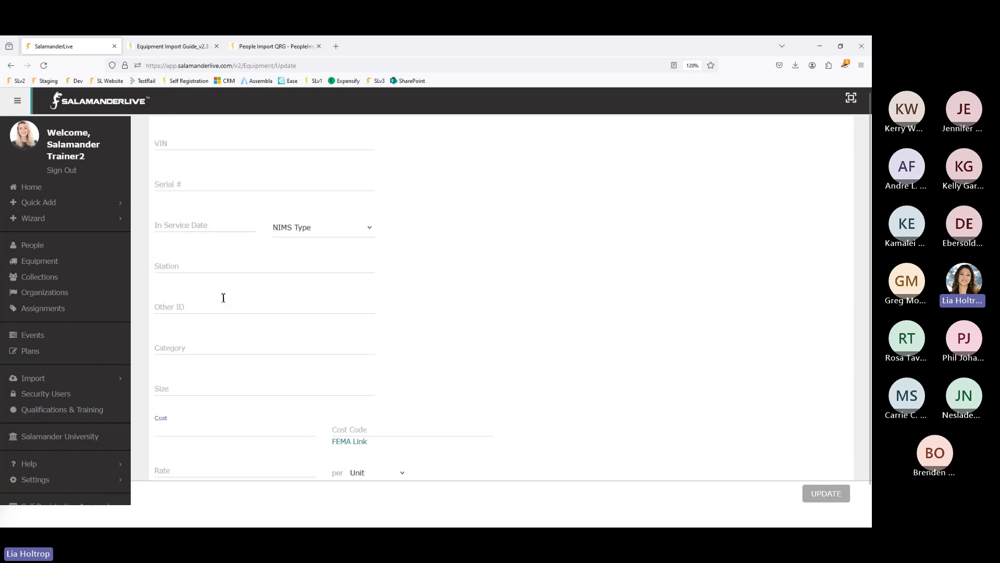
scroll(222, 370, "up", 6)
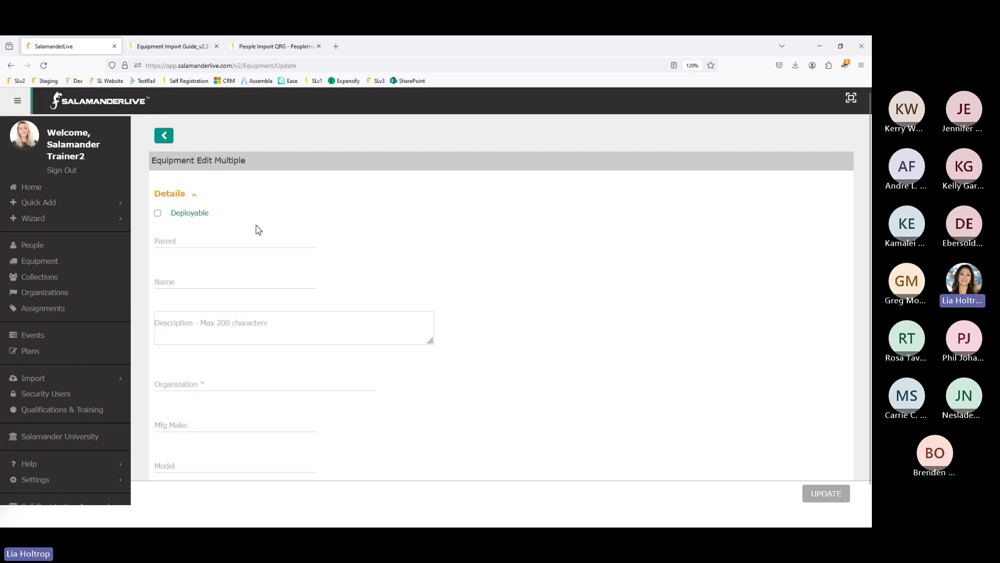
left_click(164, 137)
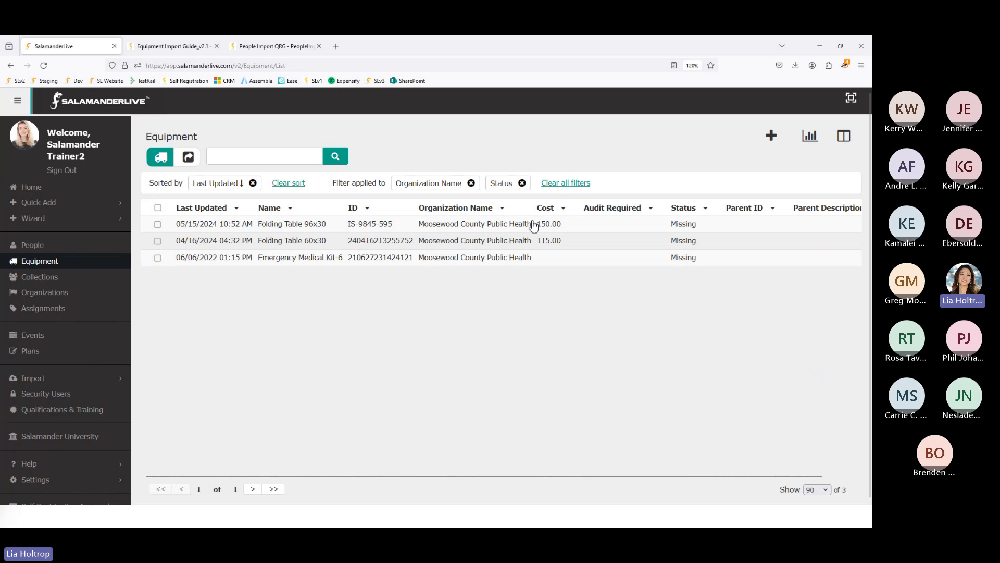
- Clear the Status chip, reapply the Missing status filter, and show the Reports menu
left_click(522, 183)
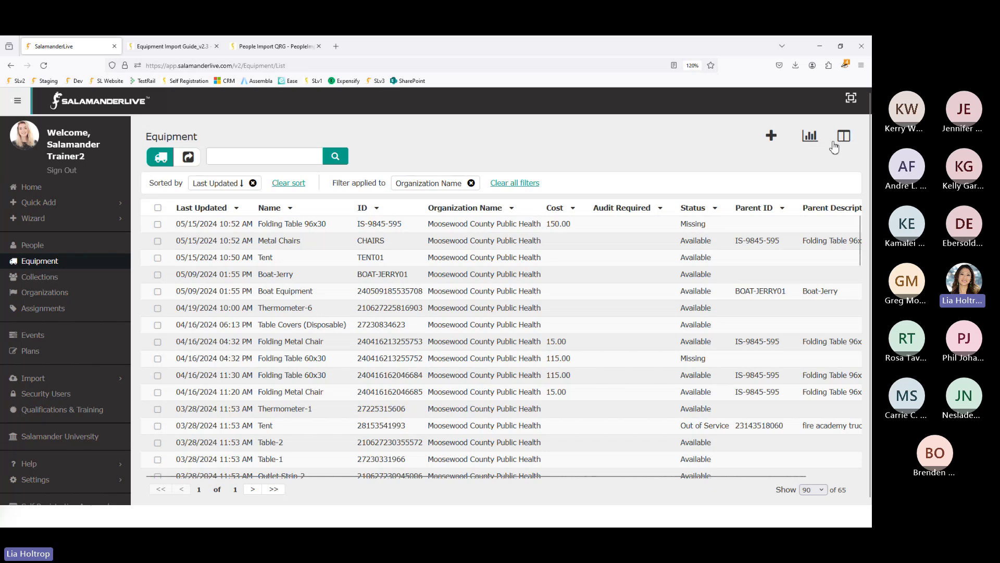
left_click(701, 210)
left_click(642, 282)
type("missing")
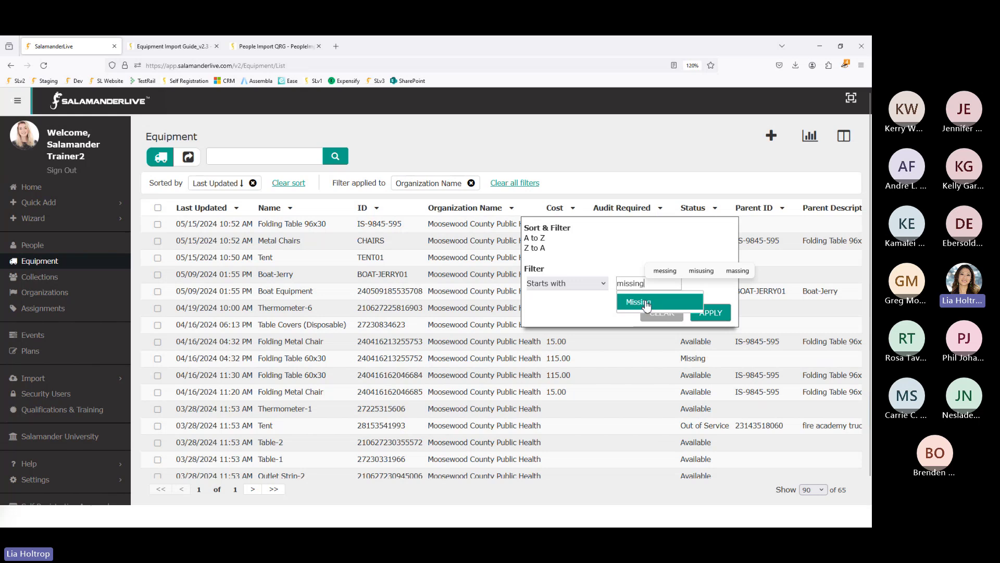
left_click(646, 302)
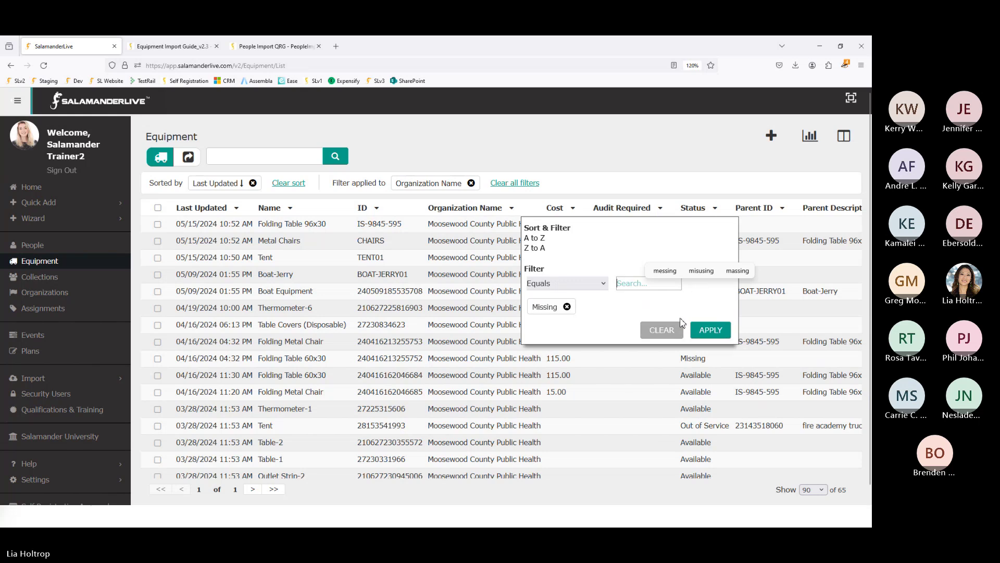
left_click(713, 333)
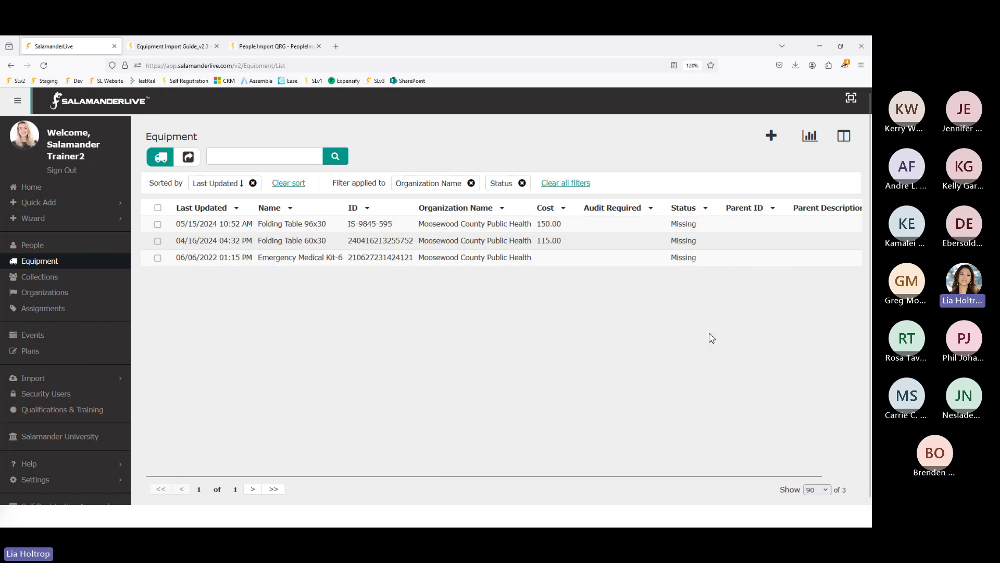
left_click(809, 137)
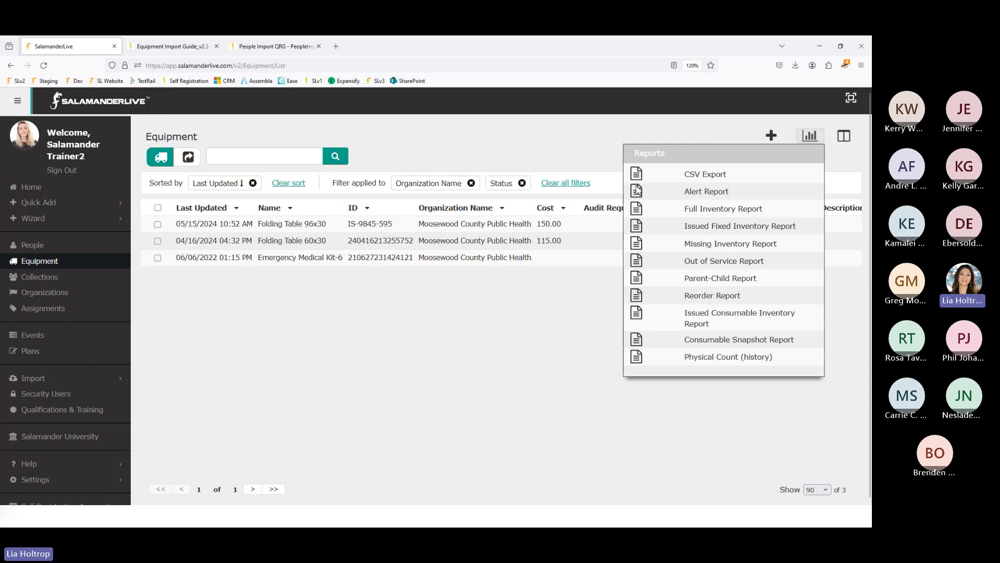
- Export the three Missing items with CSV Export and open the downloaded CSV
left_click(636, 176)
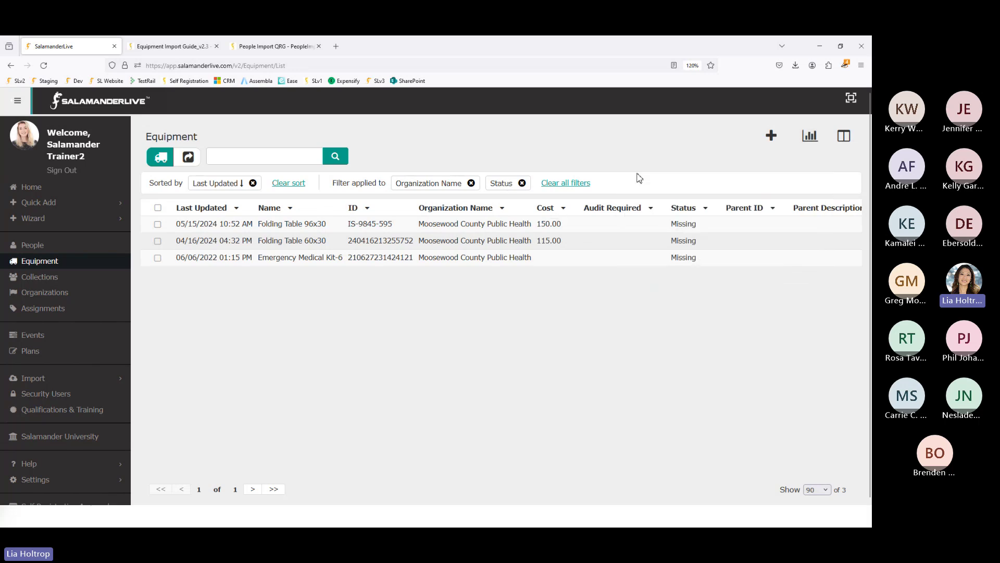
left_click(646, 97)
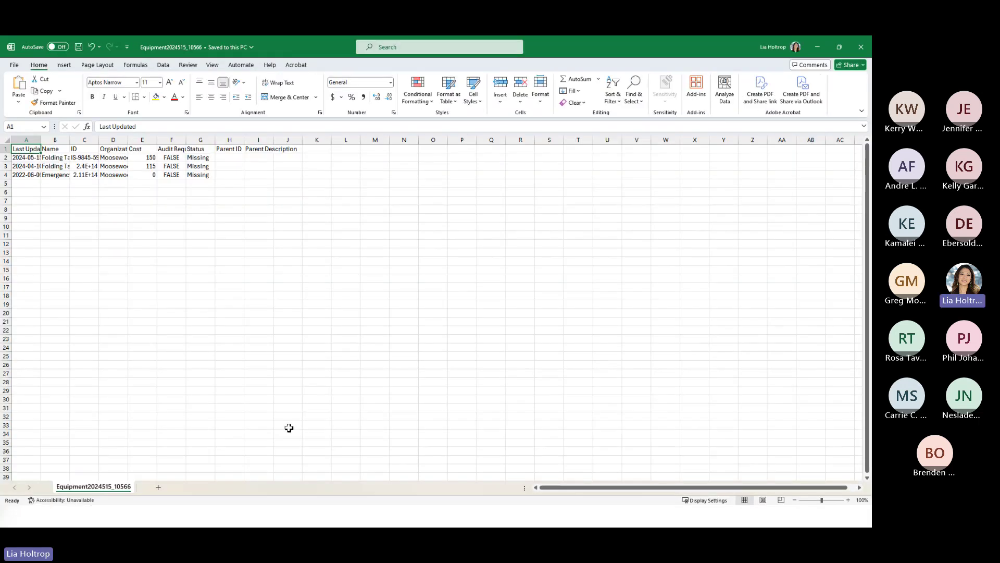
- AutoFit every column in the sheet to its contents
scroll(289, 427, "up", 14, "ctrl")
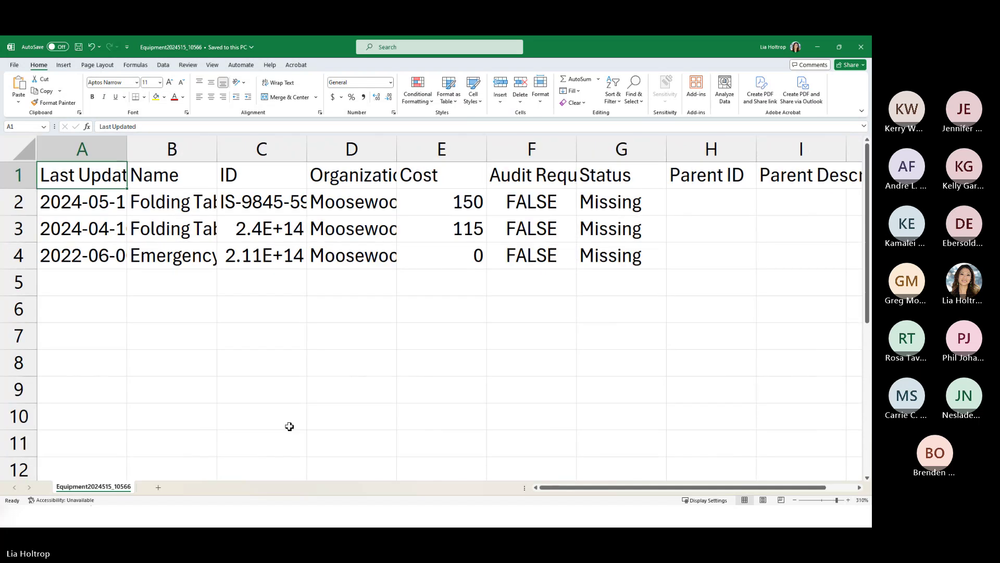
scroll(289, 427, "up", 2, "ctrl")
left_click(25, 152)
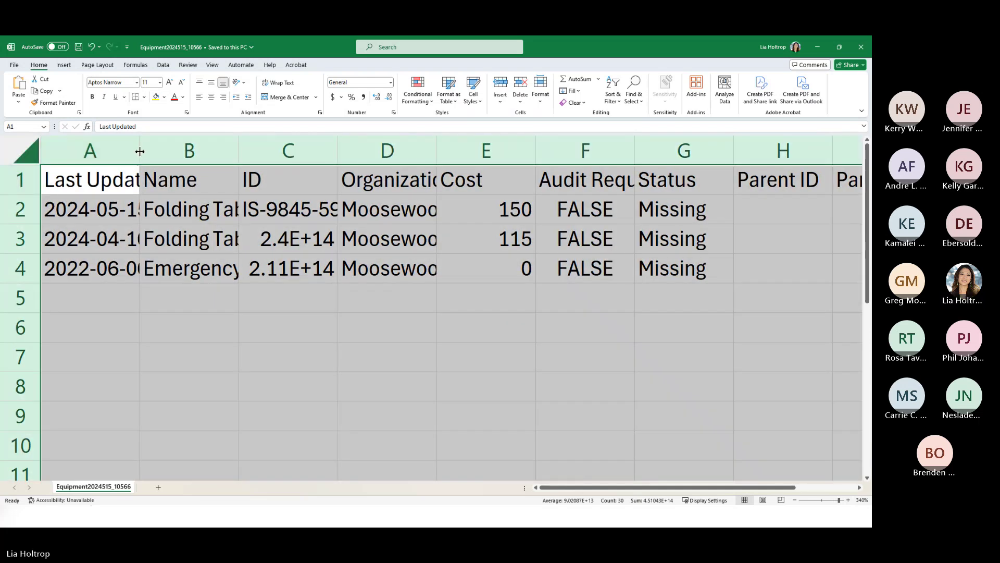
double_click(139, 151)
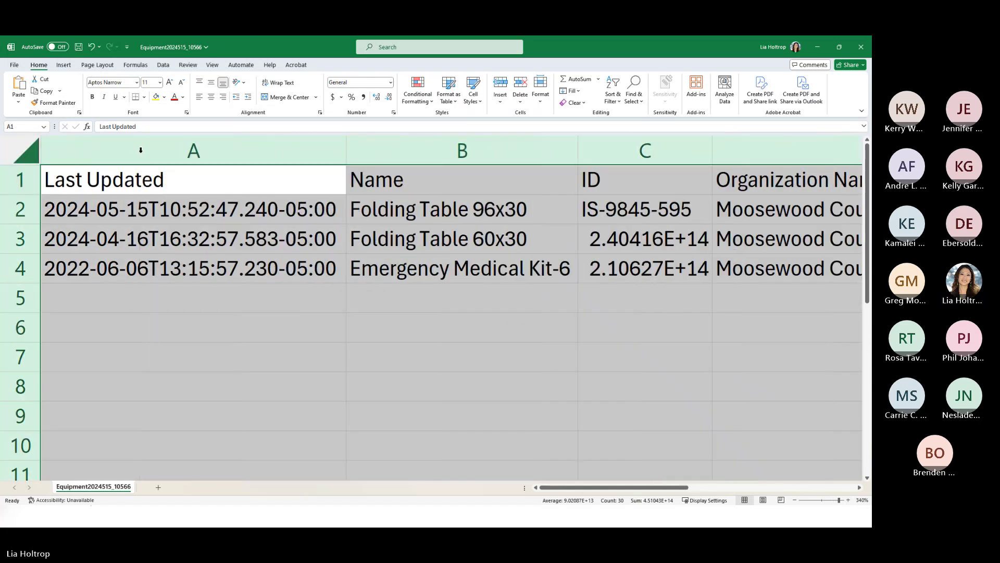
left_click(223, 295)
- Delete the Last Updated column
left_click(224, 157)
right_click(223, 156)
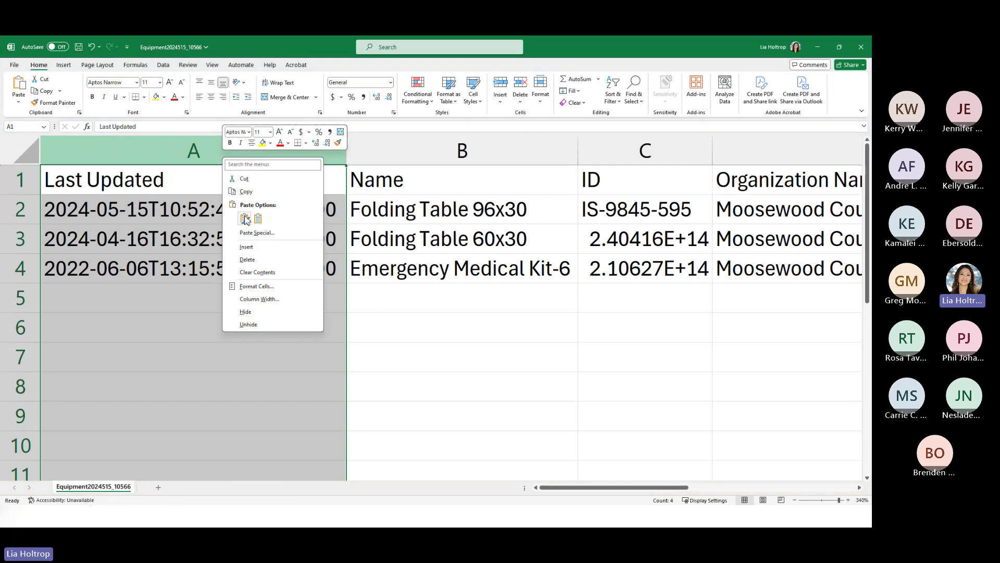
left_click(247, 259)
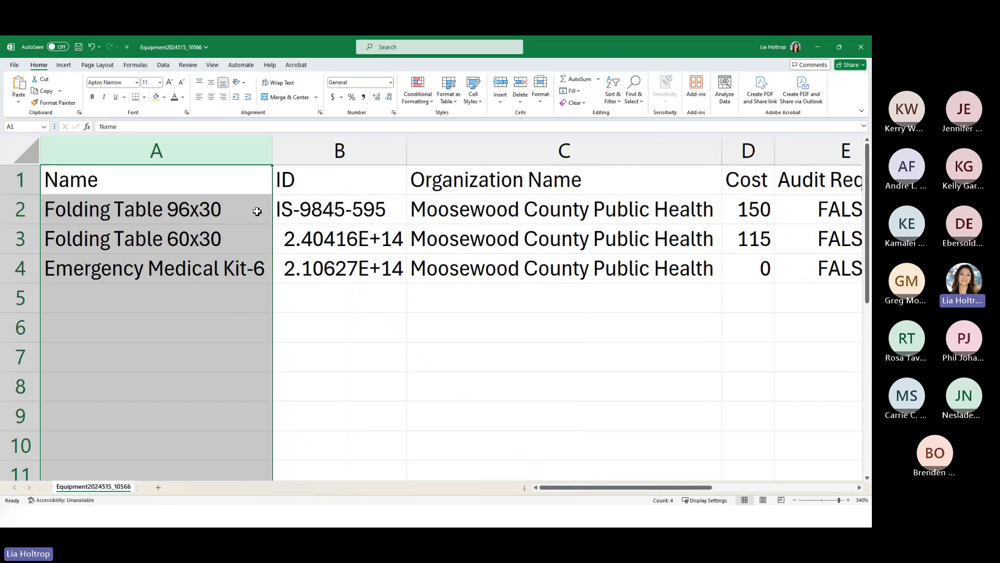
- Format the ID column as Number with no decimal places so full IDs show
left_click(302, 161)
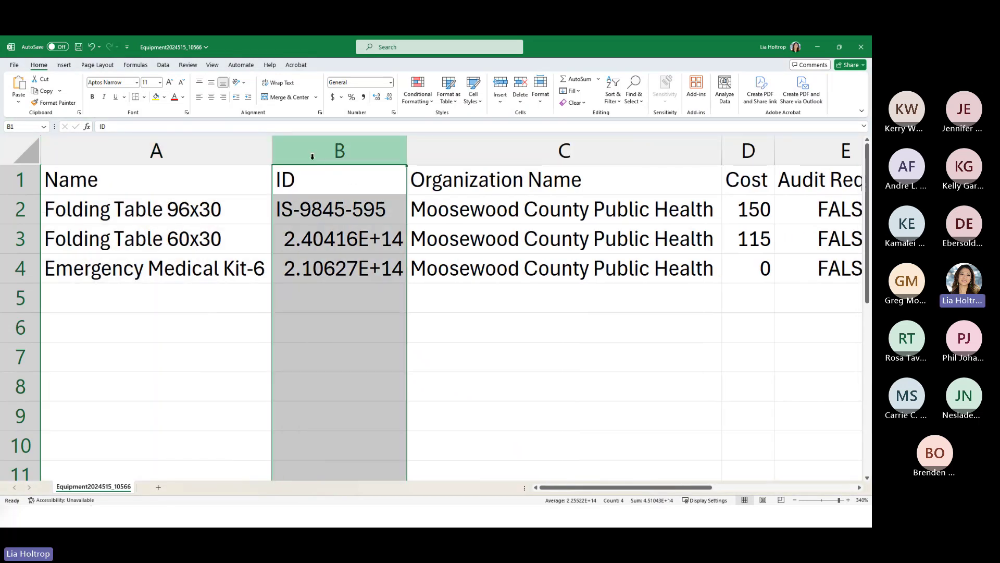
left_click(390, 83)
left_click(371, 123)
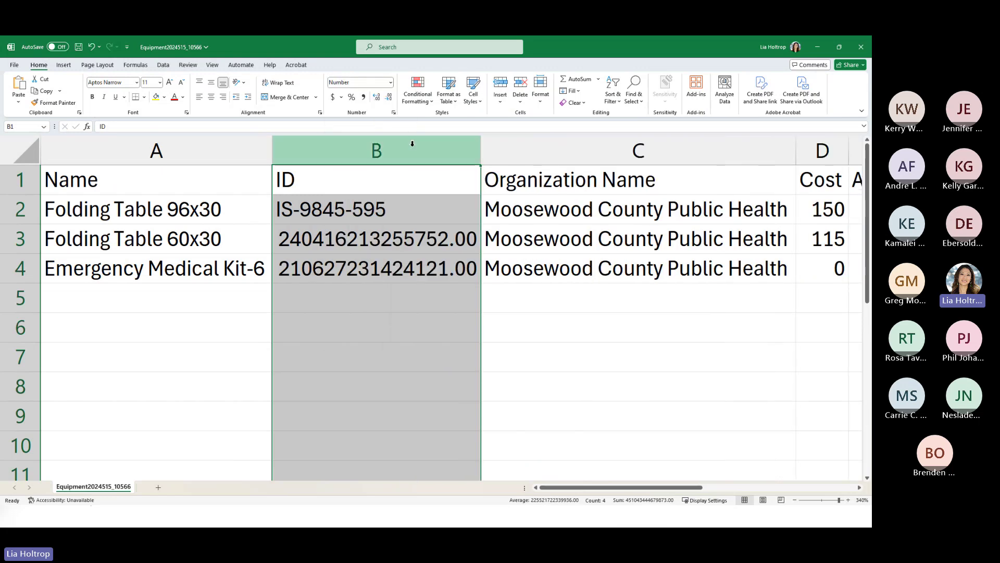
left_click(389, 97)
left_click(389, 98)
left_click(573, 453)
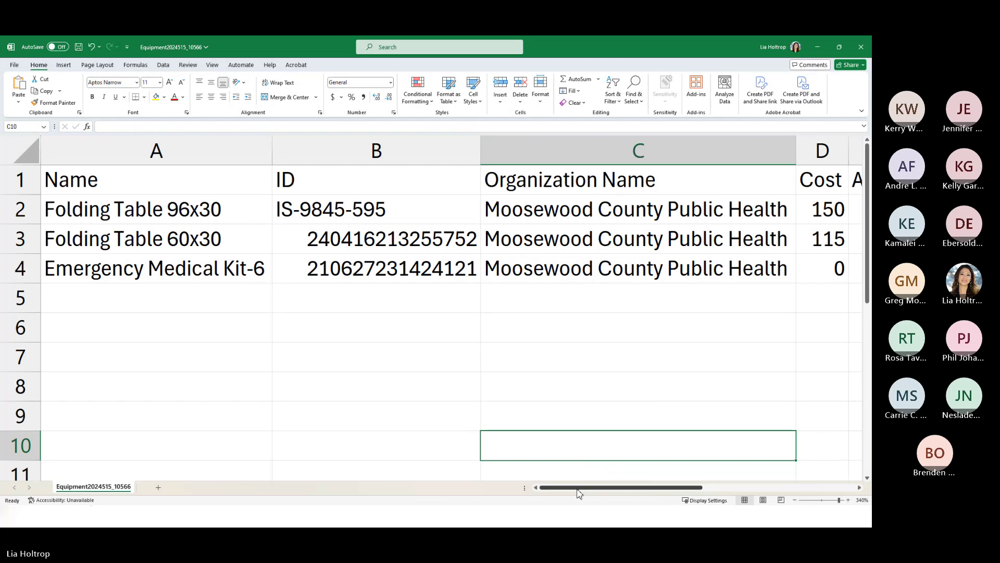
- Enter Available in F2, autofit the Status column, and fill Available down to F4
left_click_drag(581, 487, 668, 490)
left_click(651, 217)
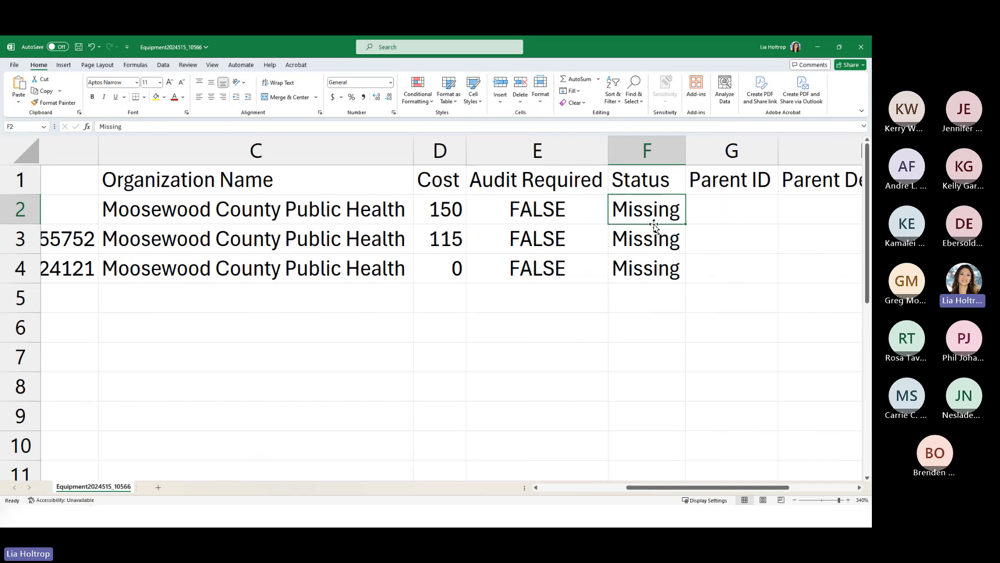
type("Available")
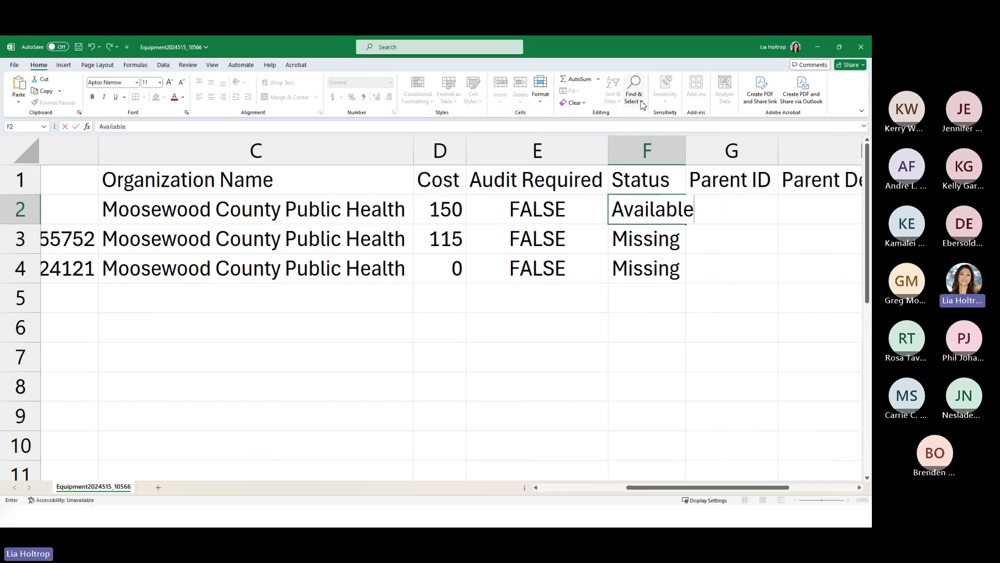
left_click(679, 154)
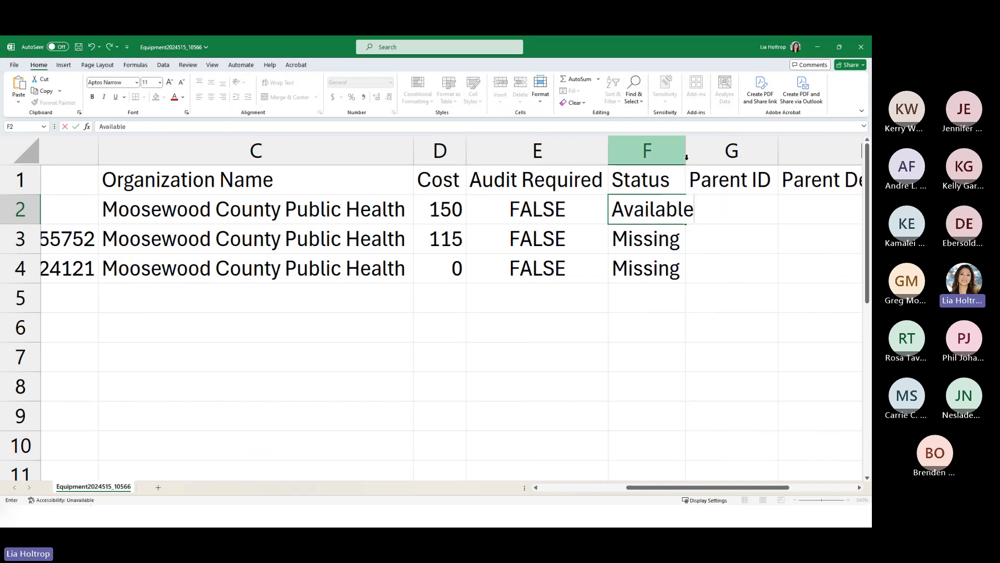
double_click(685, 155)
left_click(697, 209)
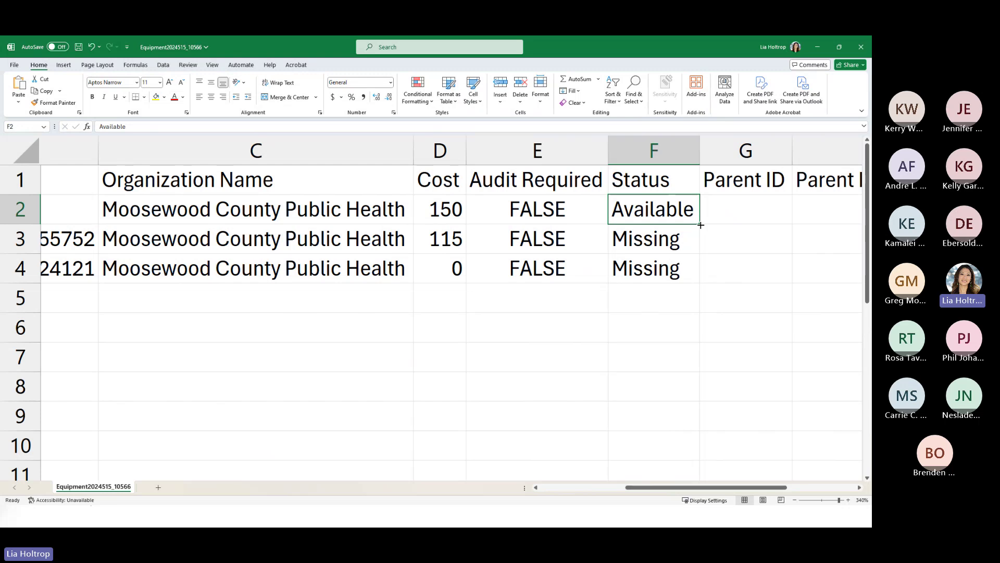
left_click_drag(699, 224, 695, 280)
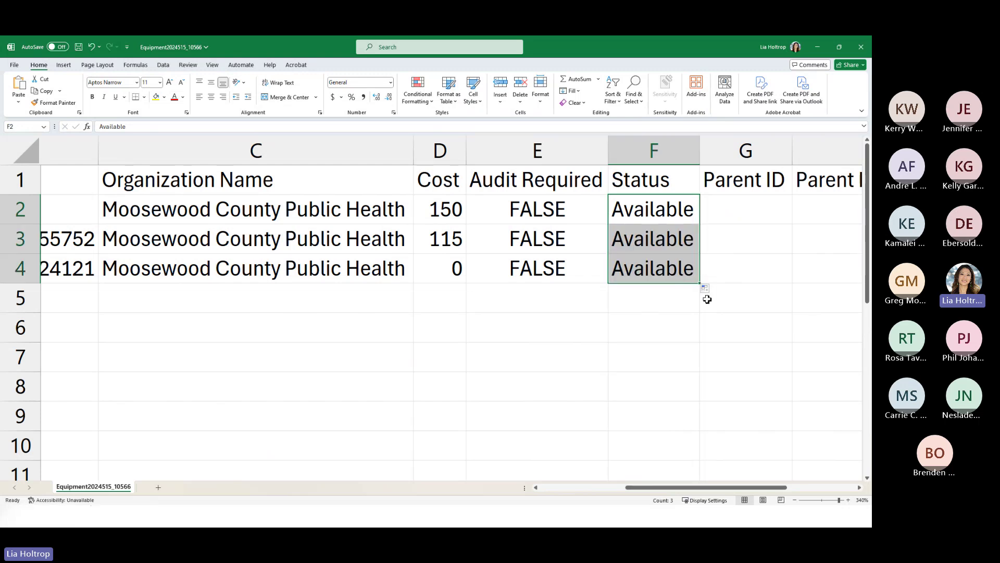
left_click_drag(678, 488, 694, 491)
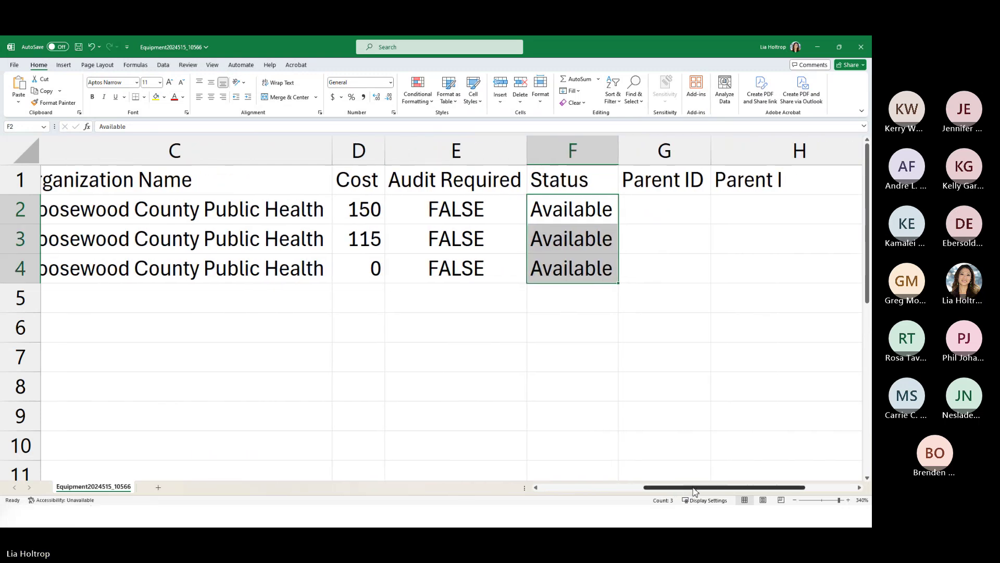
- Delete the Audit Required column and set Emergency Medical Kit-6's cost in D4 to 500
right_click(456, 152)
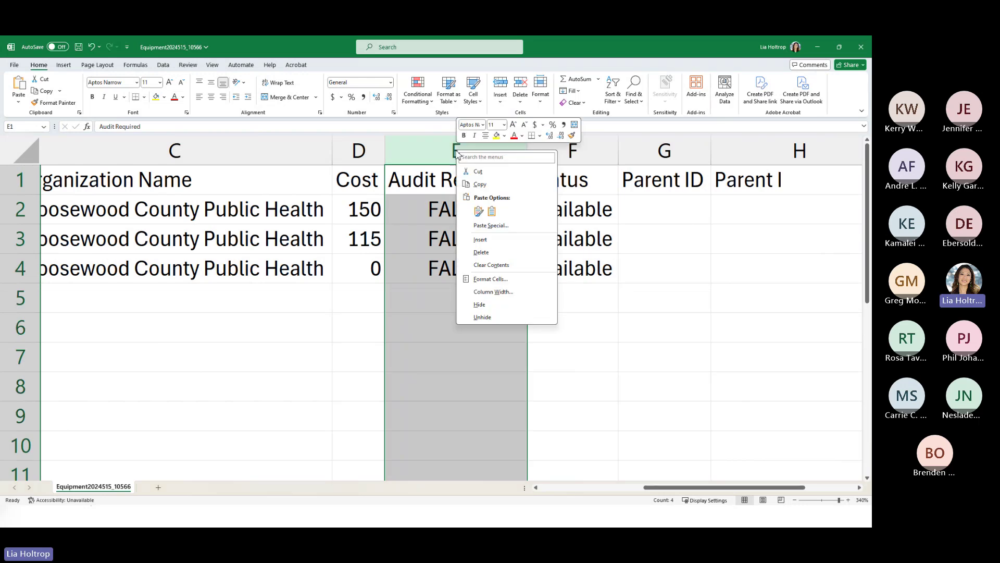
left_click(480, 252)
left_click(346, 269)
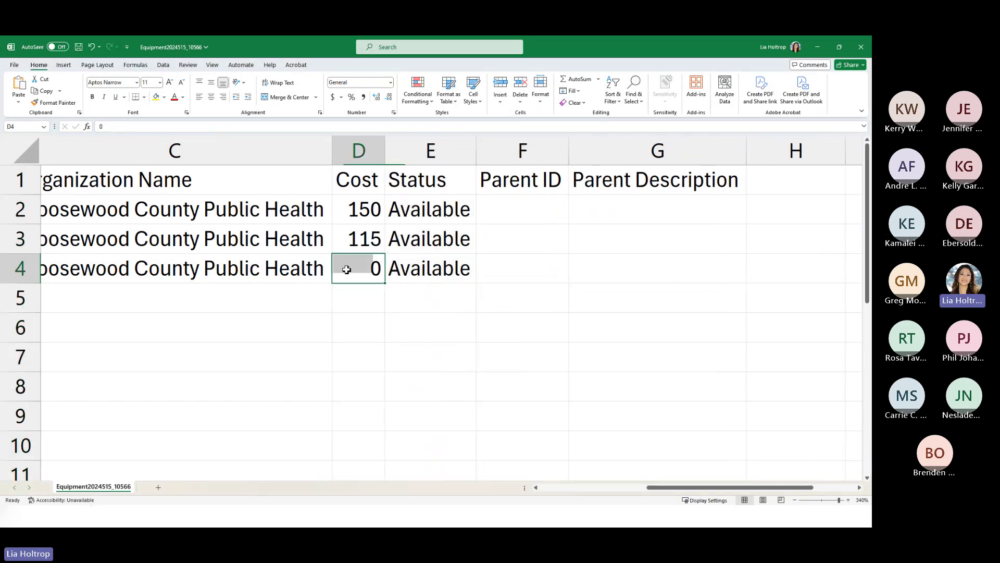
left_click_drag(672, 490, 625, 495)
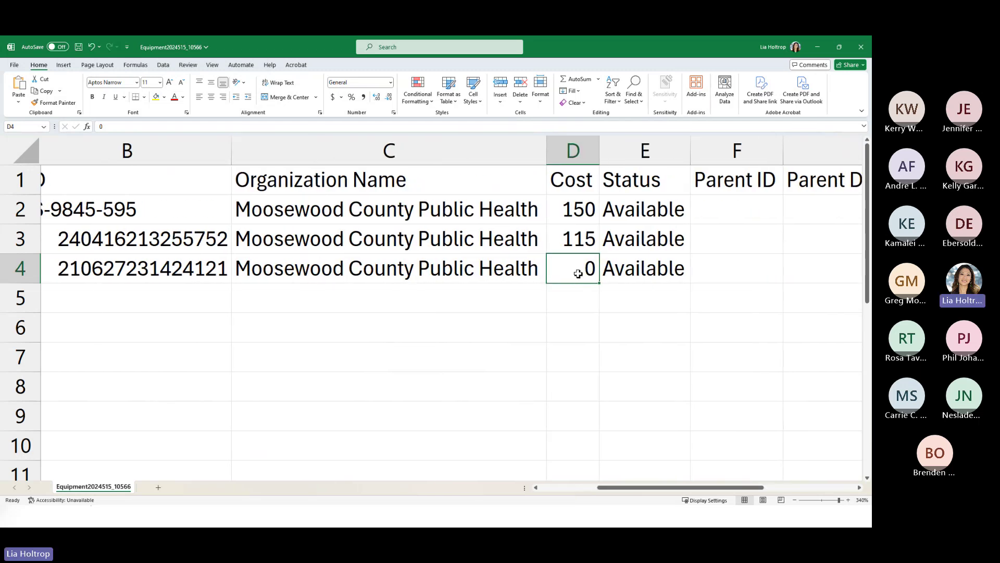
type("500")
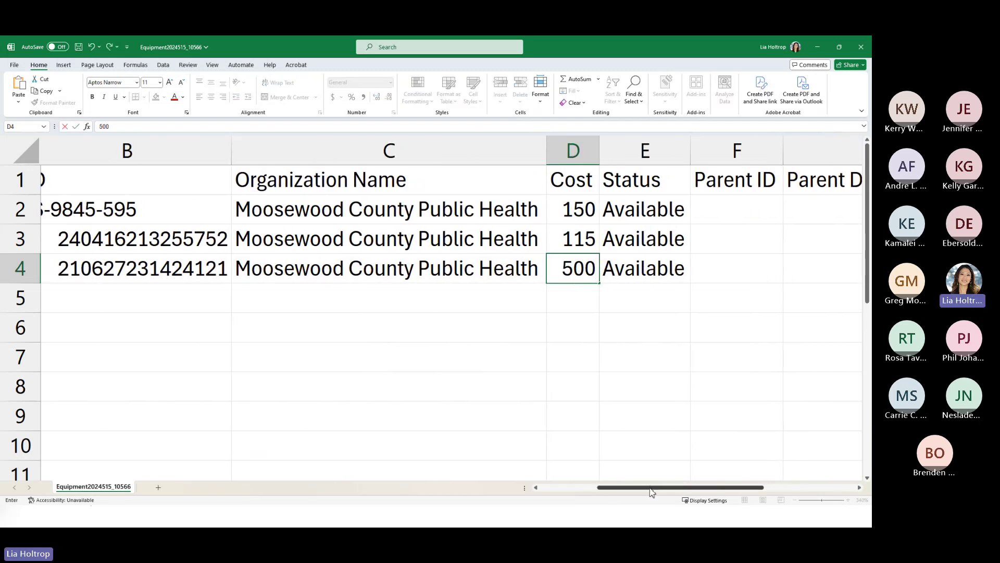
left_click_drag(652, 492, 716, 492)
- Delete the Parent ID and Parent Description columns
left_click(480, 158)
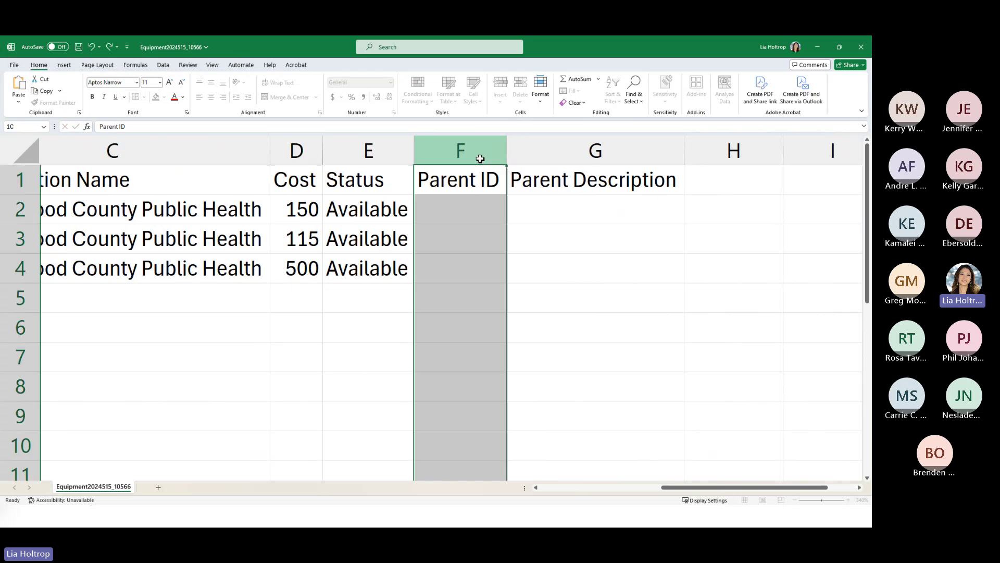
left_click(536, 156, "shift")
right_click(545, 158)
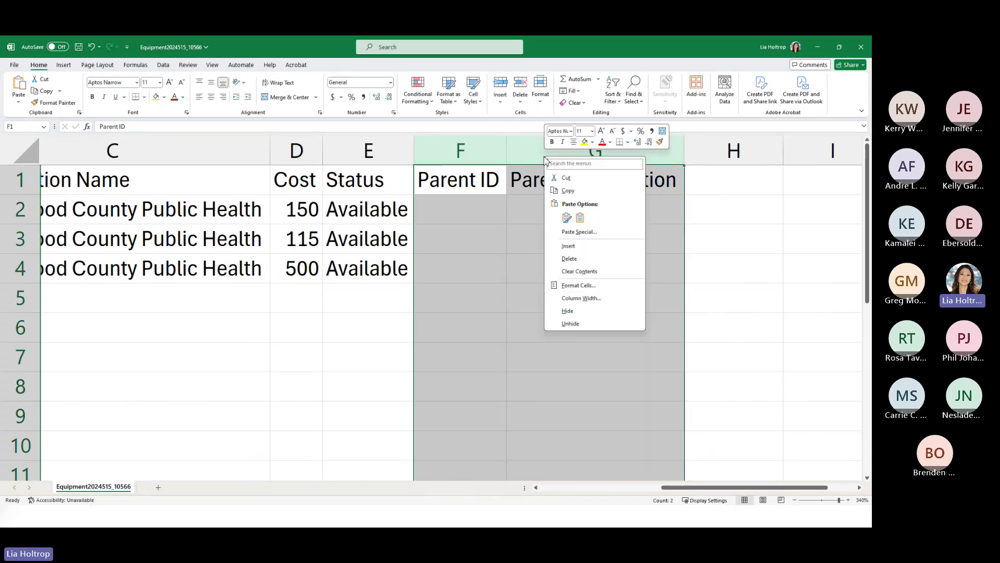
left_click(581, 259)
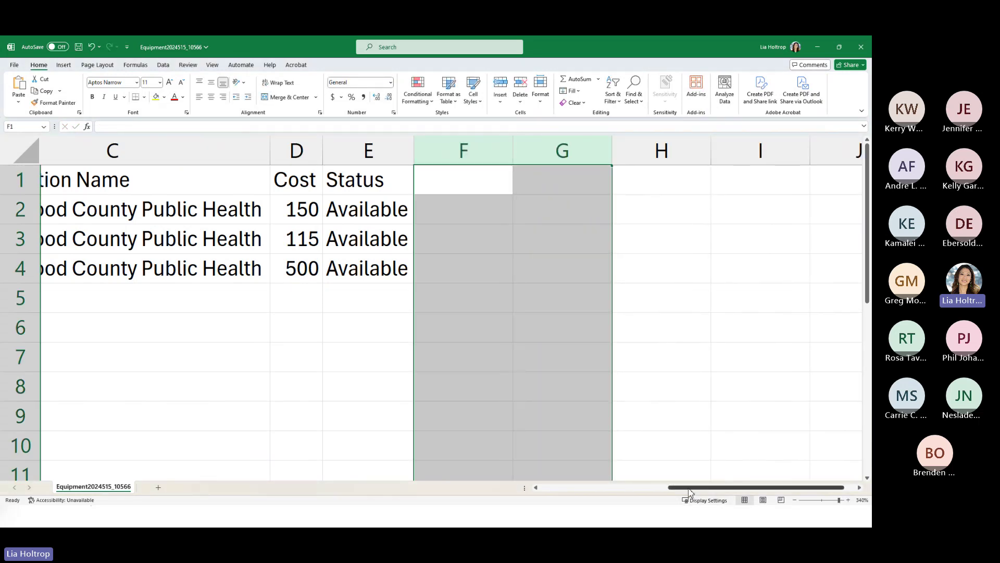
left_click_drag(688, 492, 559, 491)
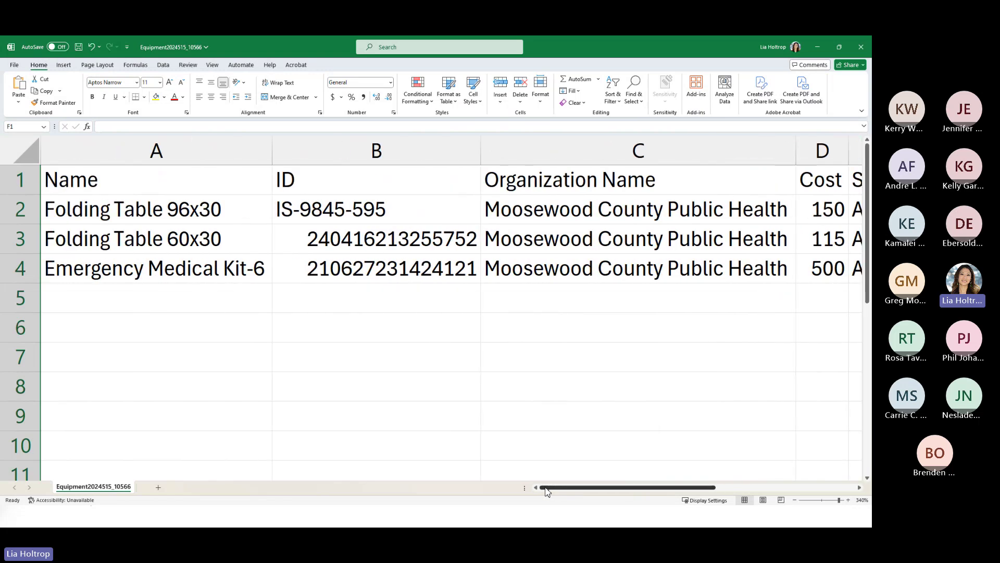
- Save the sheet as CSV into the Desktop's Import Samples folder
left_click(14, 65)
left_click(35, 206)
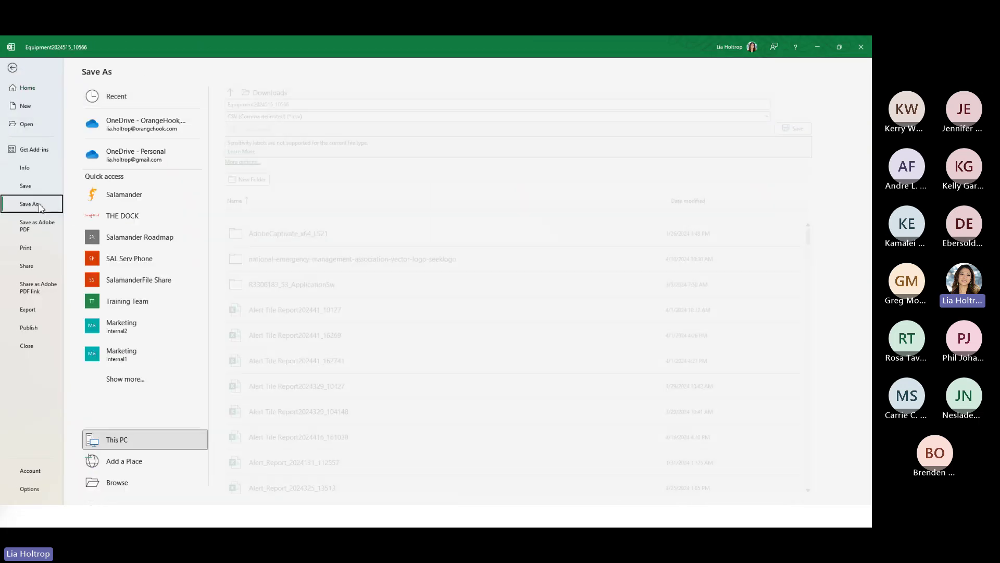
left_click(139, 480)
scroll(52, 131, "up", 5)
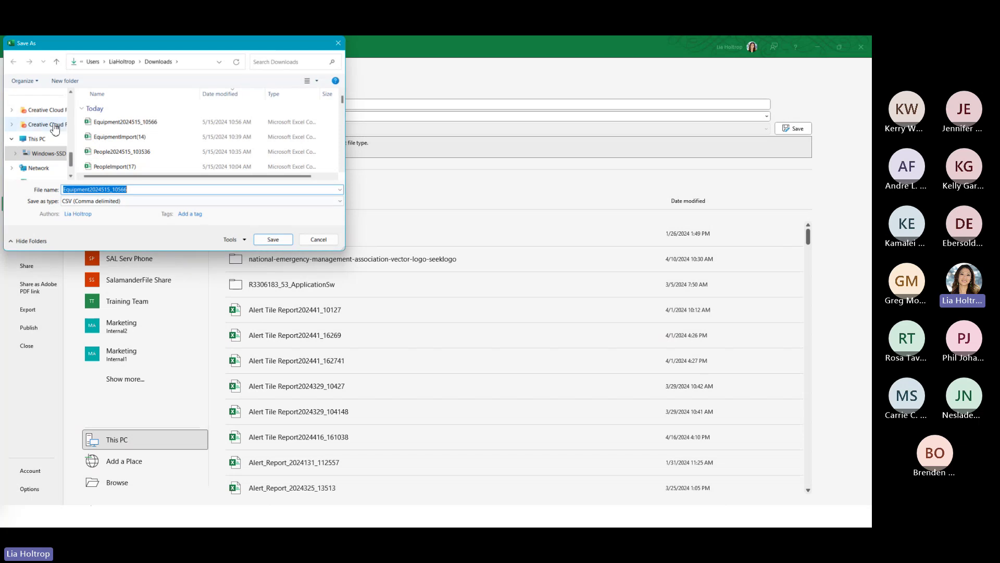
left_click(46, 110)
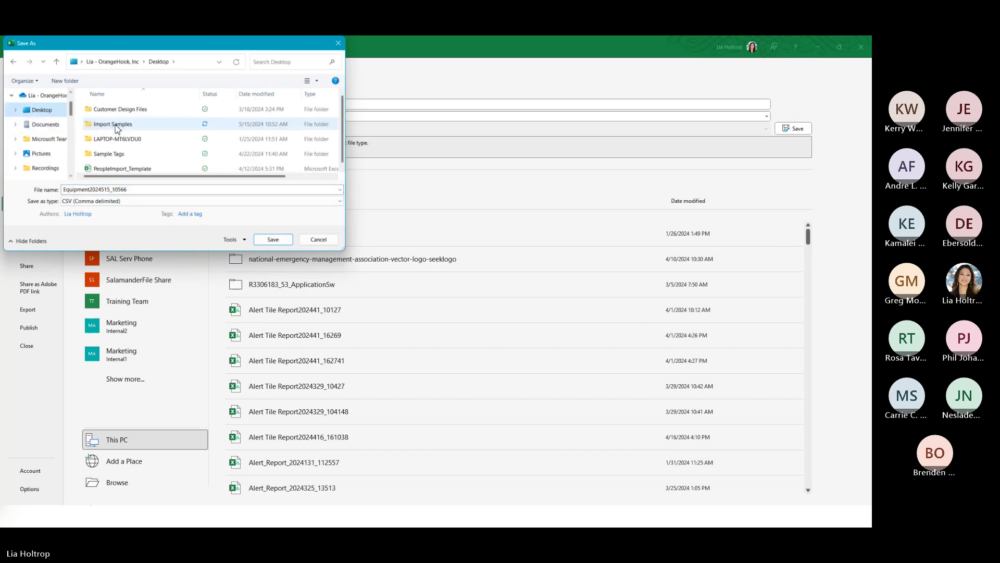
double_click(120, 125)
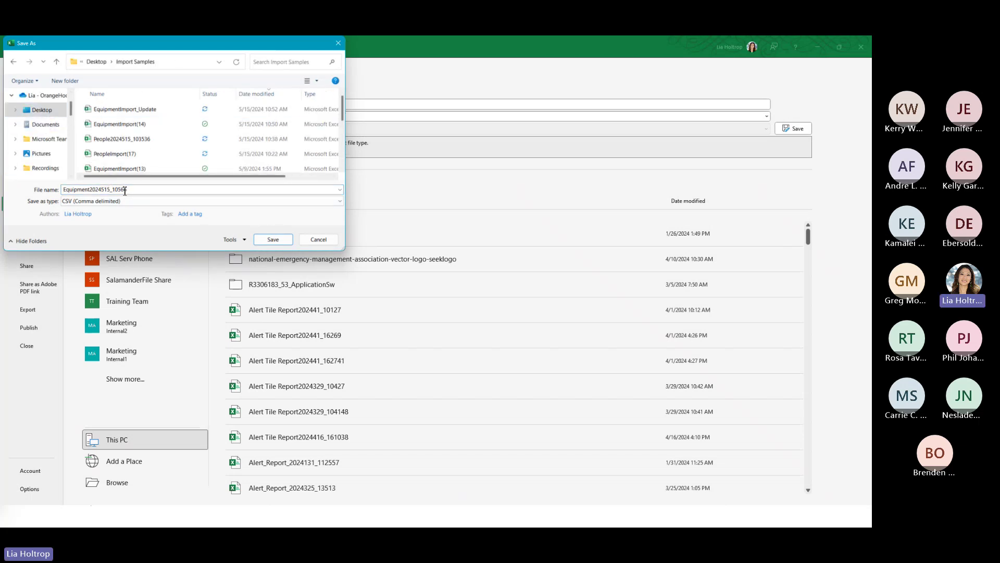
left_click(269, 241)
left_click(272, 240)
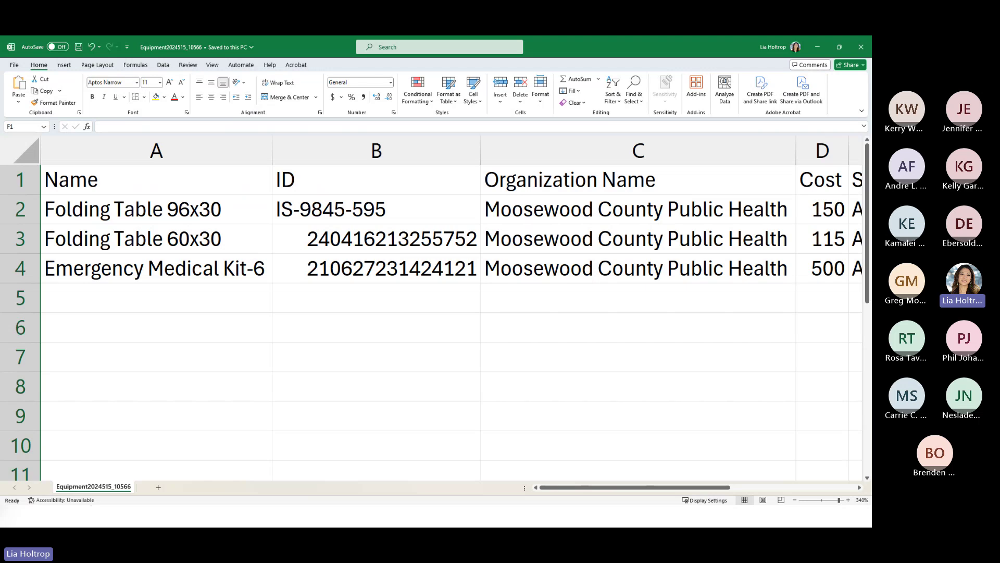
- Upload Equipment2024515_10566.csv as an equipment import and close the finished import window
left_click(91, 515)
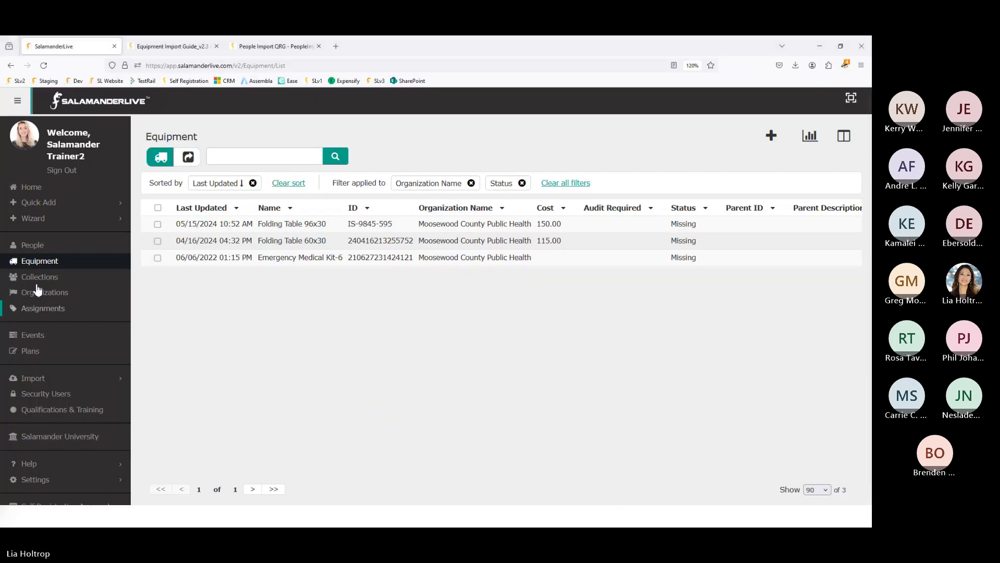
left_click(37, 382)
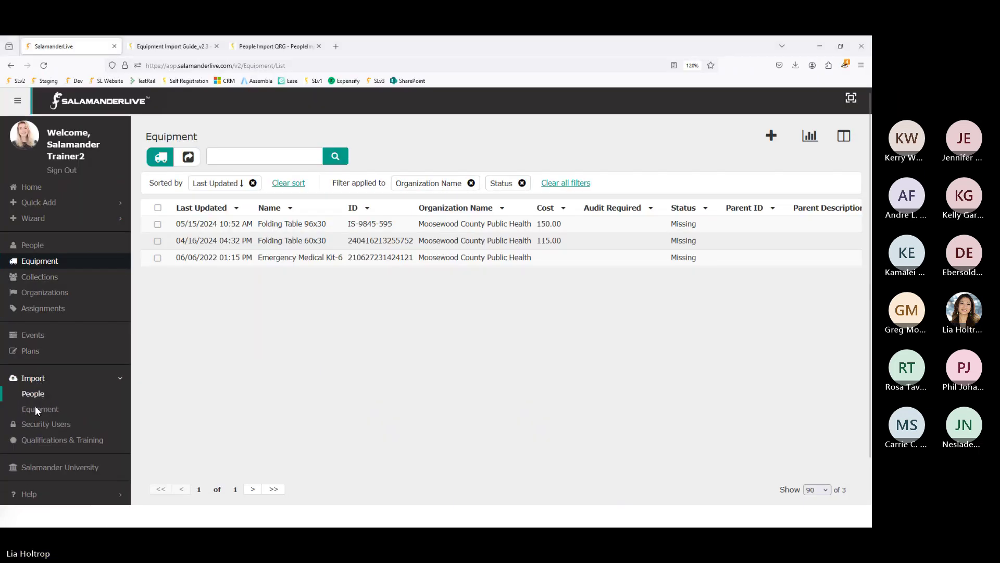
left_click(36, 408)
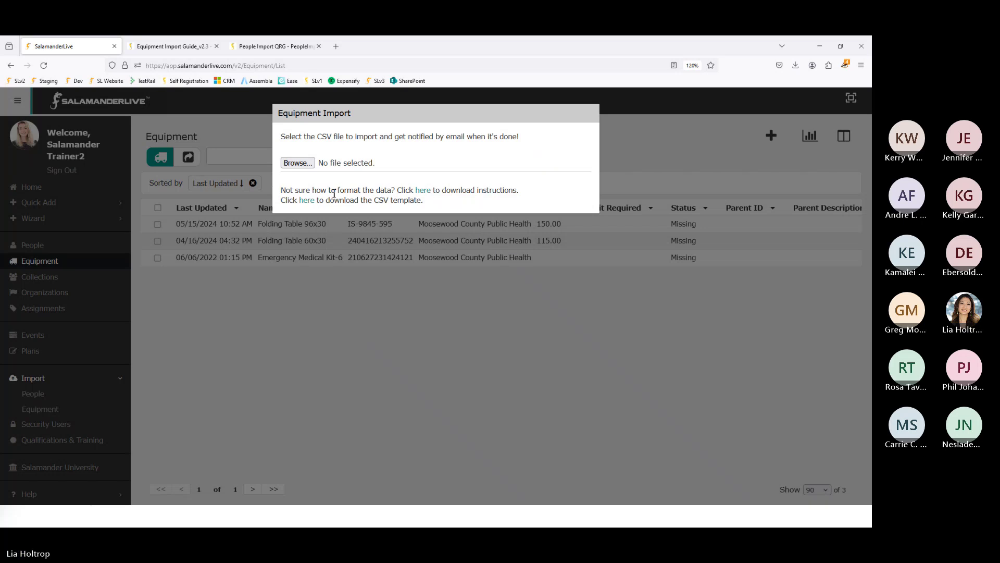
left_click(298, 163)
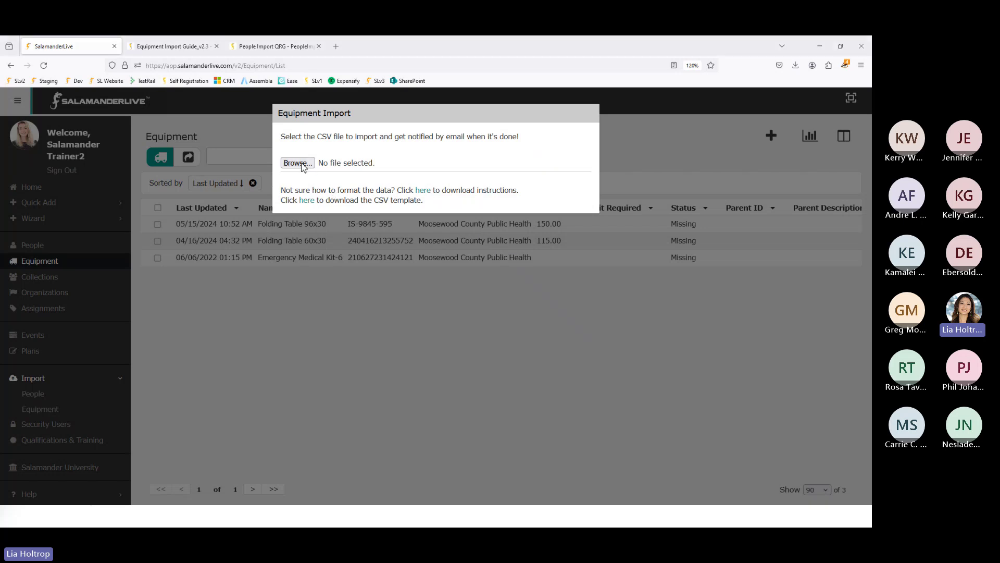
double_click(159, 113)
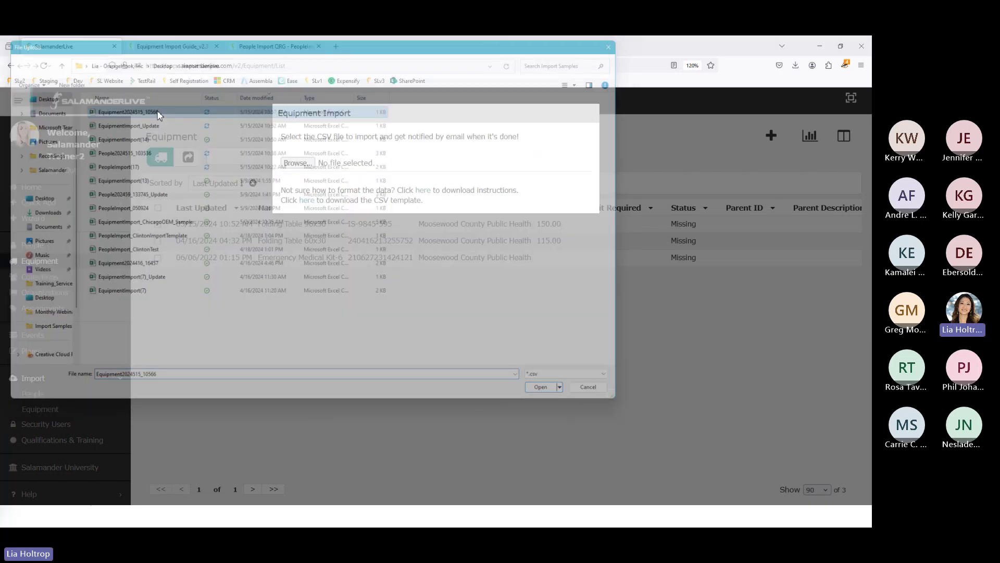
left_click(316, 194)
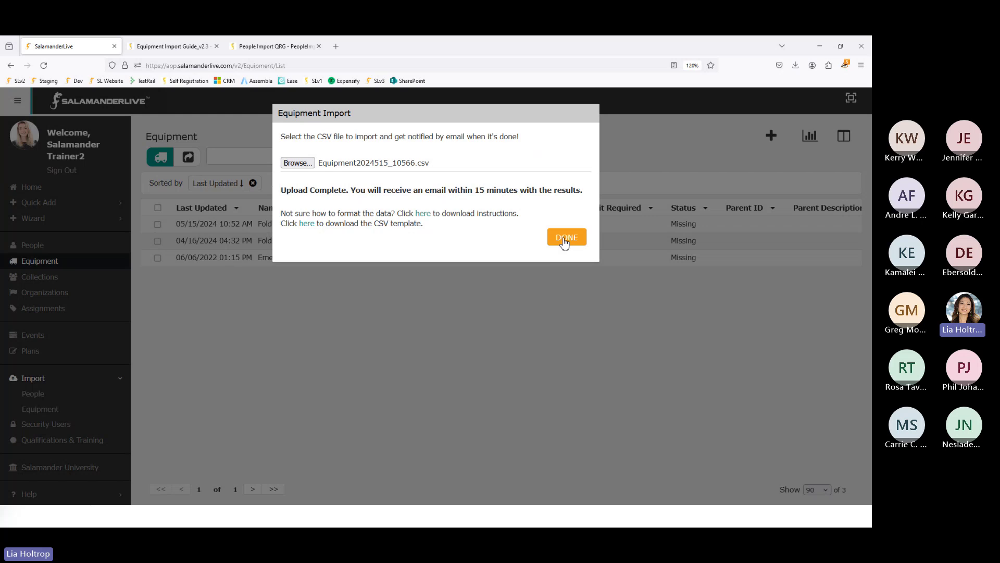
left_click(564, 242)
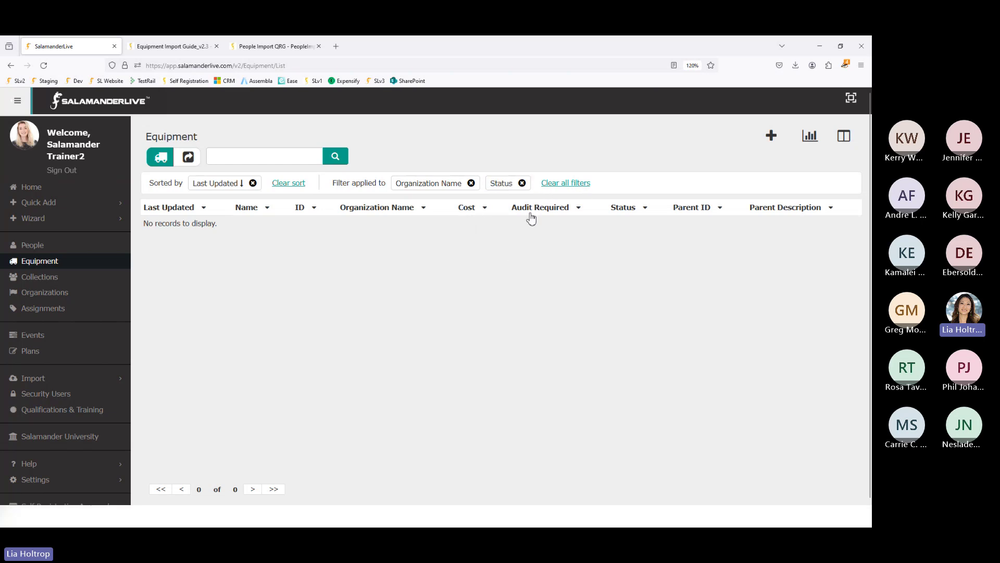
left_click(522, 182)
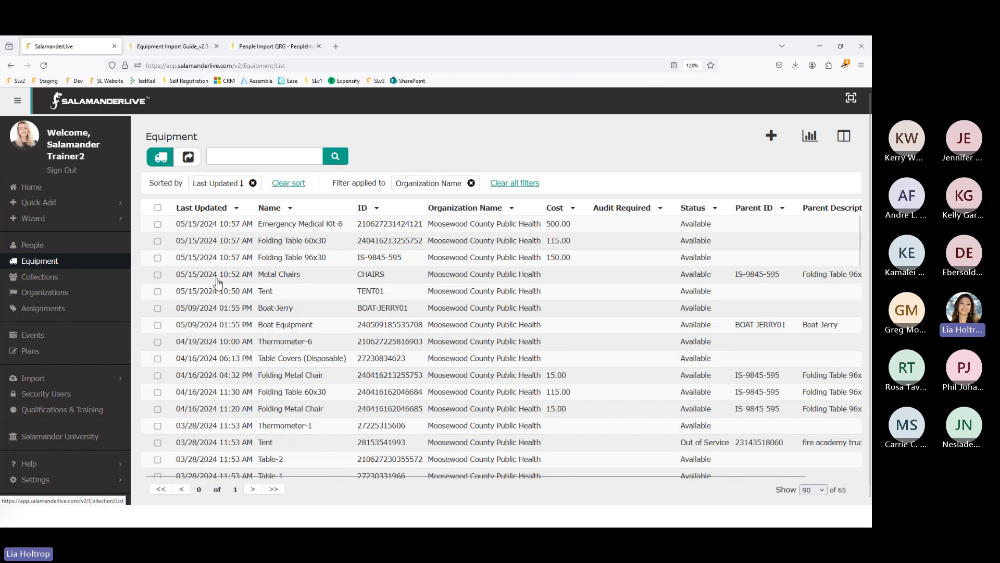
left_click(290, 184)
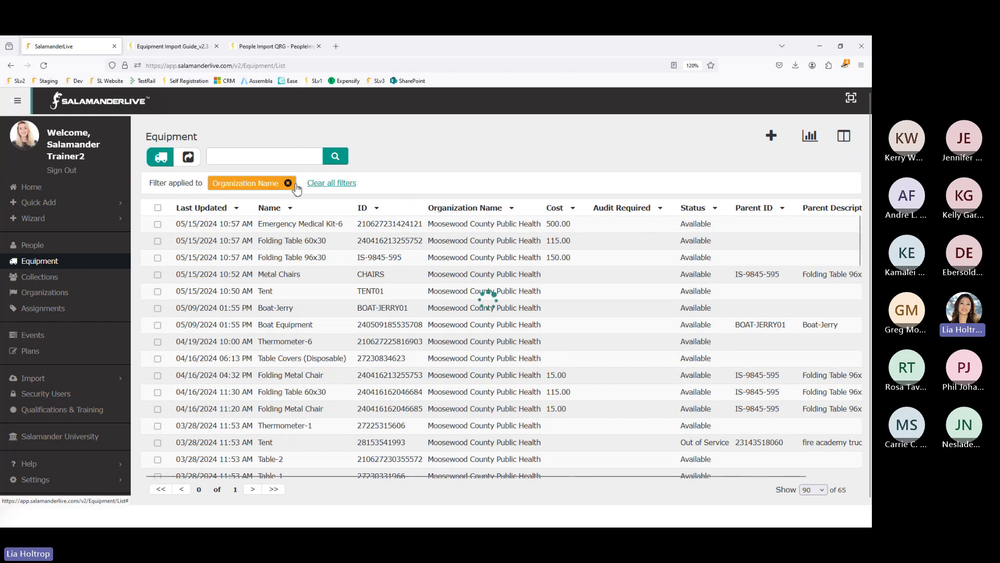
left_click(329, 184)
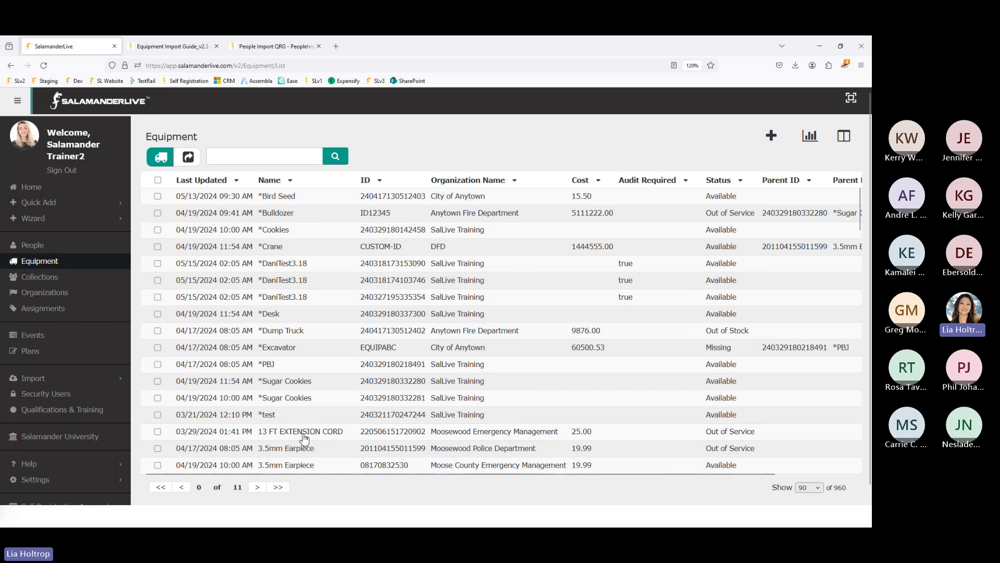
scroll(301, 431, "down", 5)
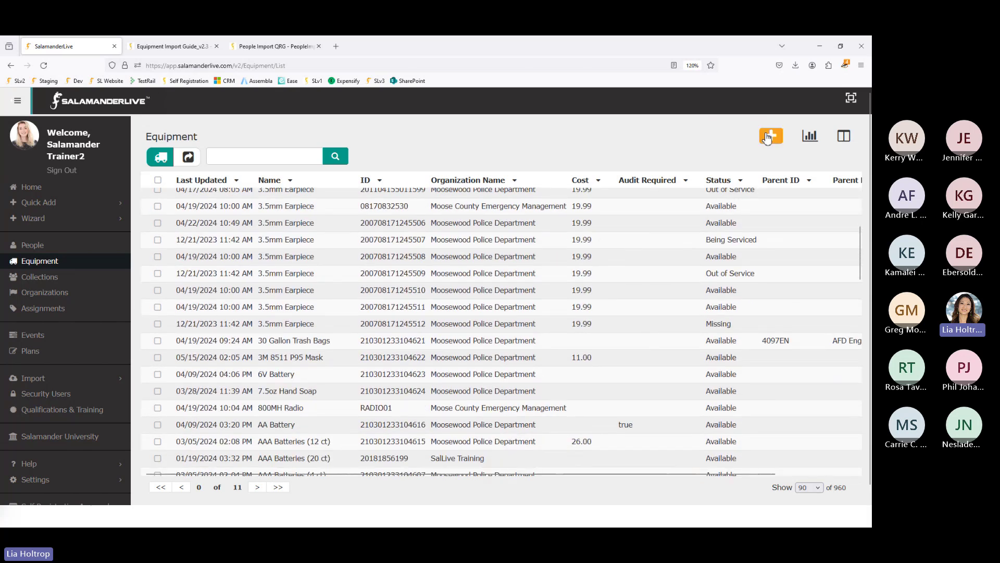
- Open the 3M 8511 P95 Mask record, cancel its edit form, and scroll through its details
left_click(301, 358)
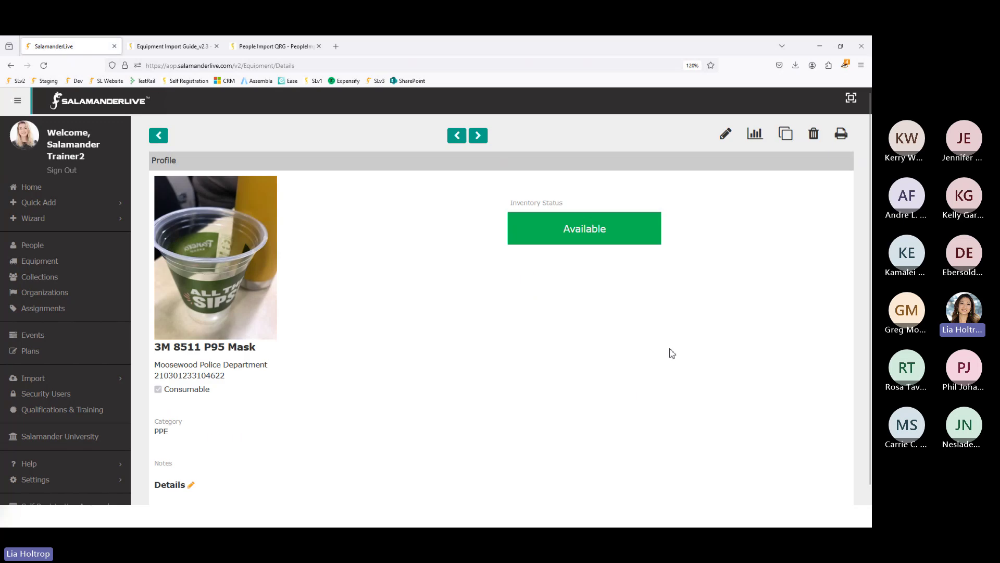
left_click(725, 133)
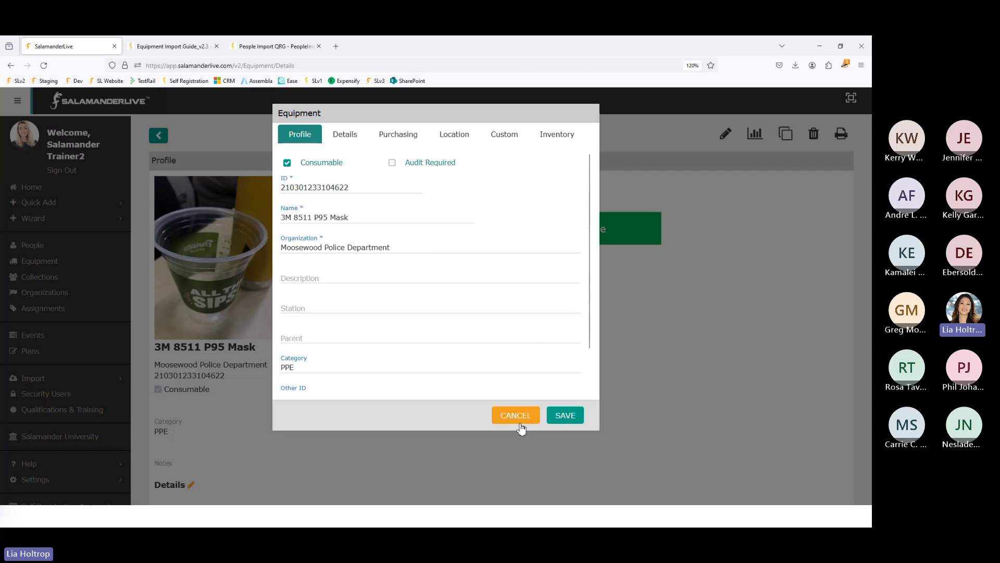
left_click(520, 426)
scroll(394, 377, "down", 5)
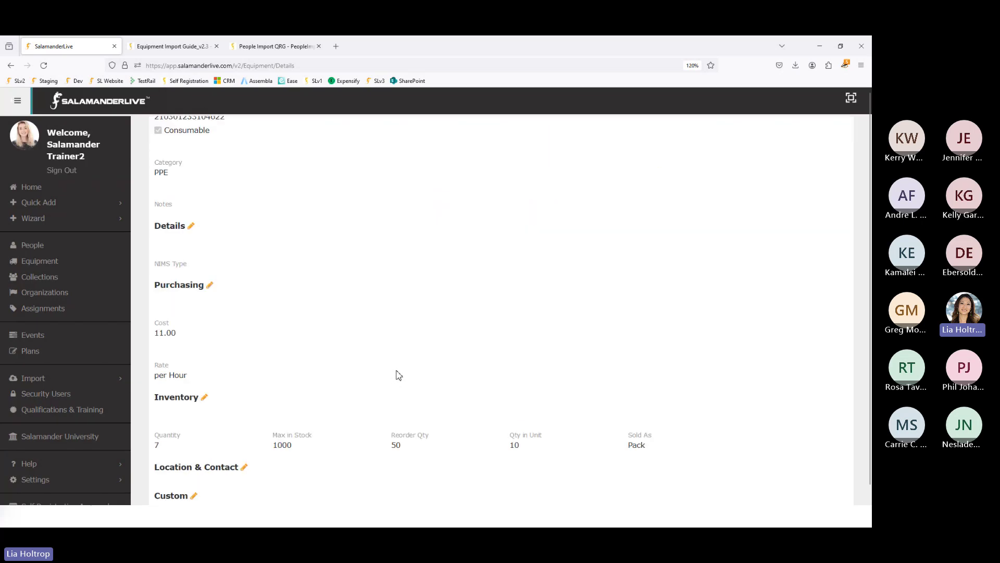
scroll(397, 375, "down", 5)
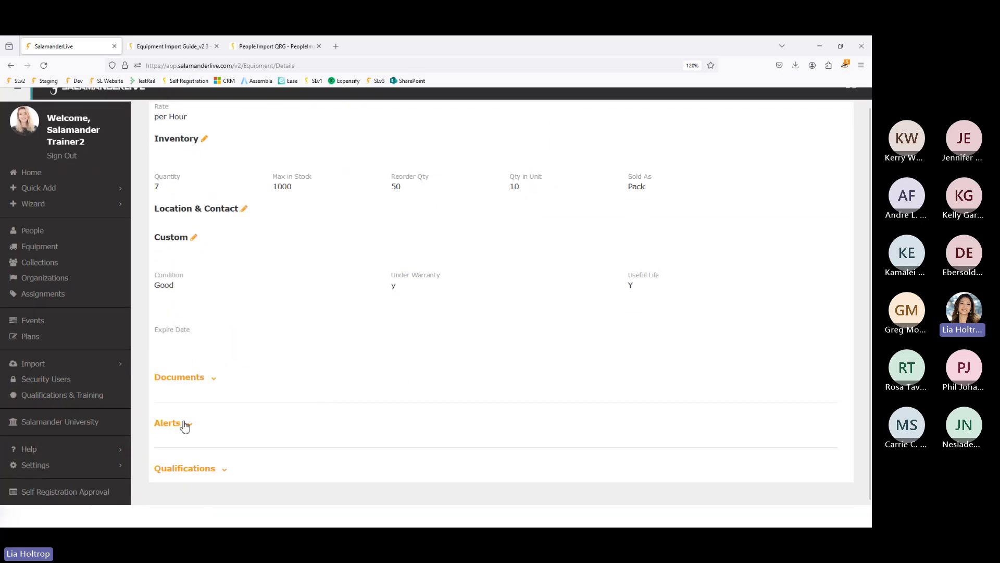
- Expand the mask's Alerts section and scroll through its history of Reorder alerts
left_click(189, 424)
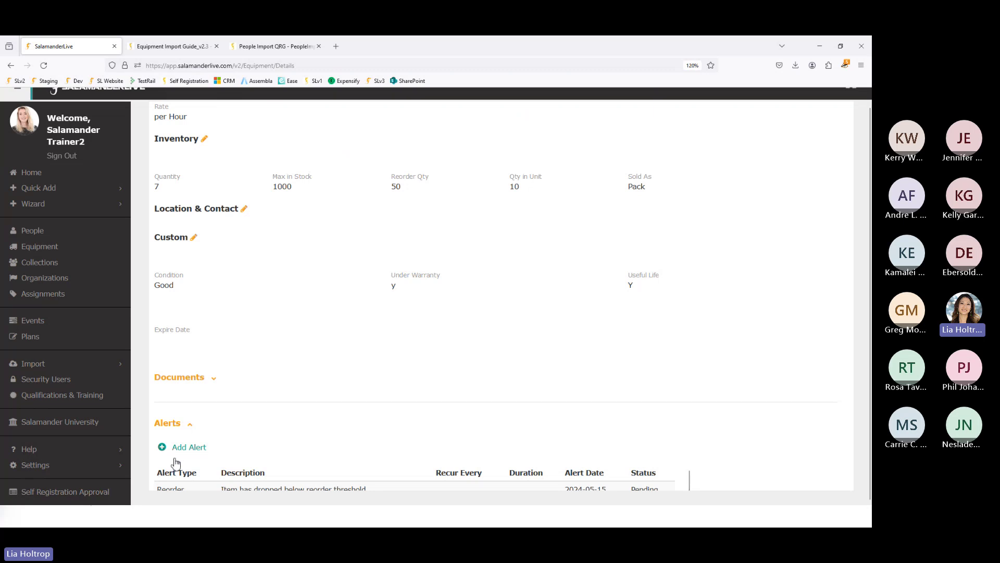
scroll(217, 452, "down", 1)
scroll(217, 451, "down", 4)
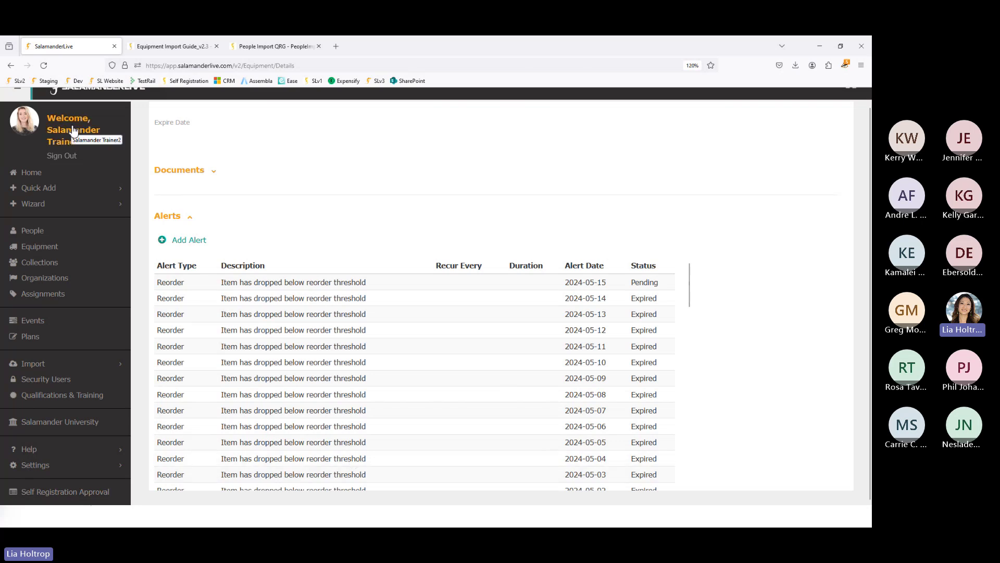
scroll(555, 396, "down", 5)
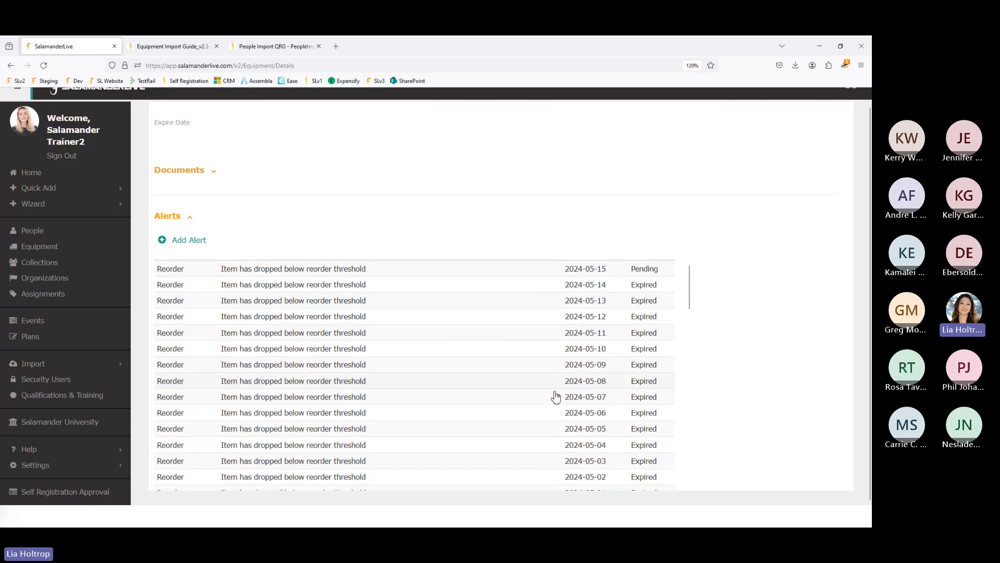
scroll(558, 399, "down", 10)
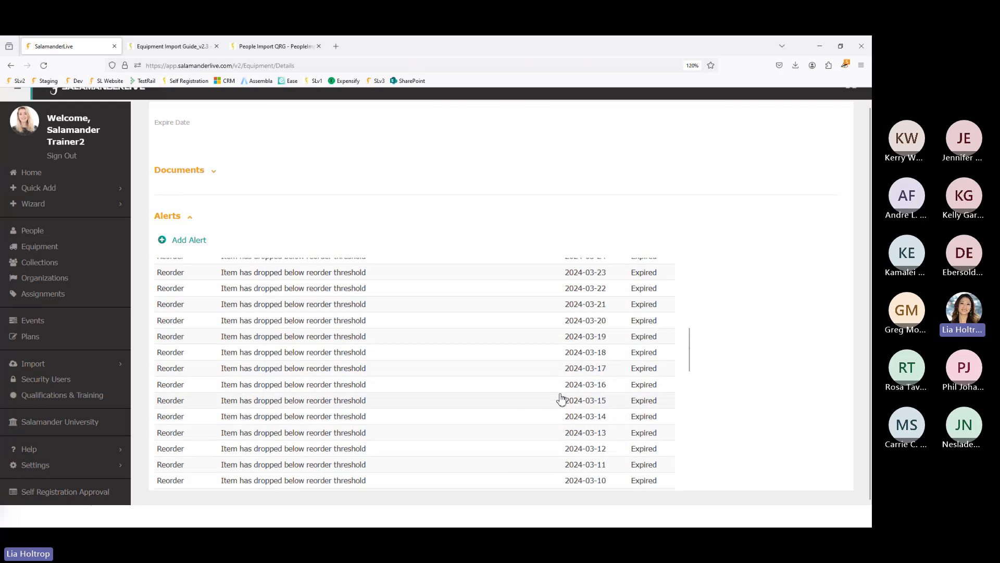
scroll(561, 399, "down", 11)
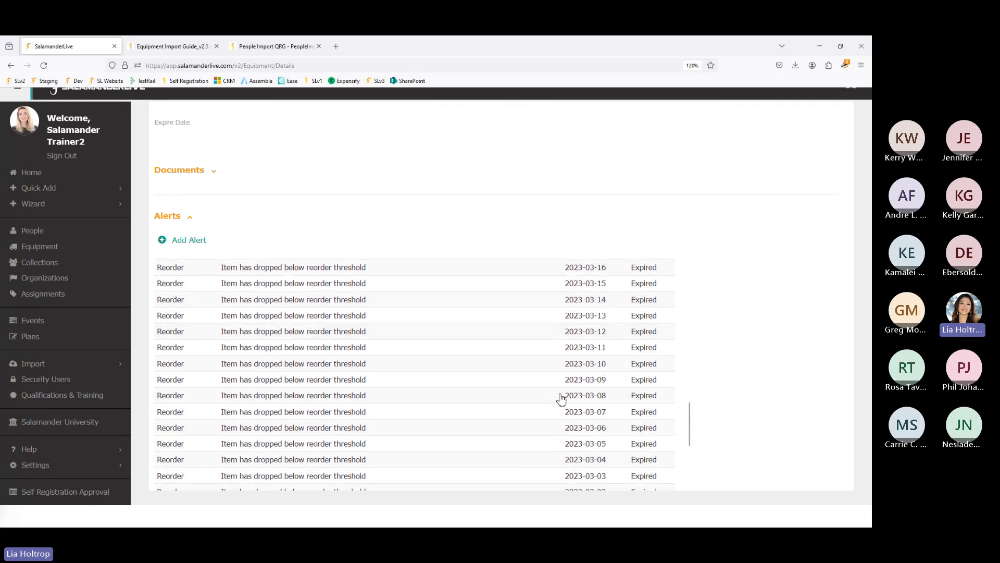
scroll(563, 400, "down", 5)
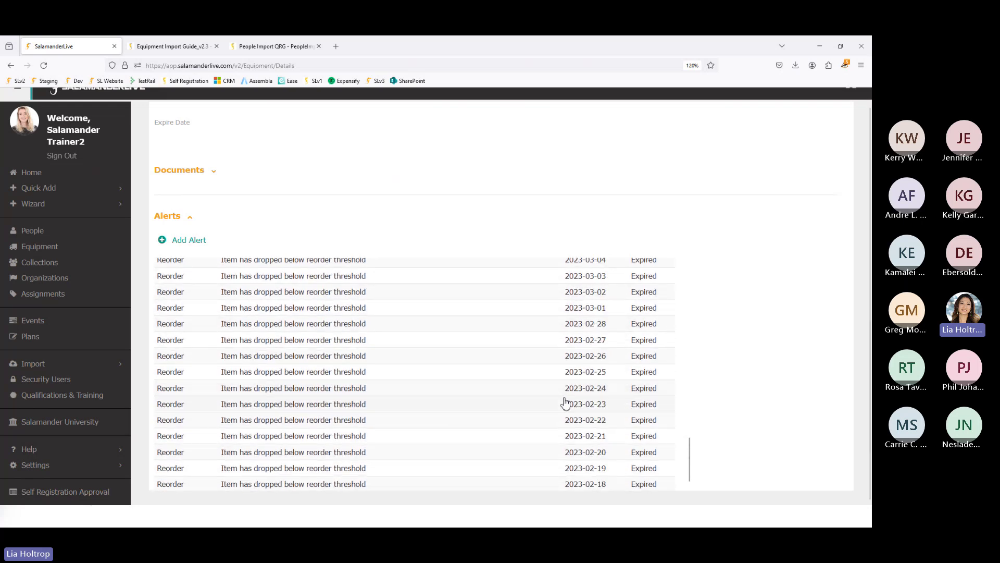
scroll(565, 401, "up", 20)
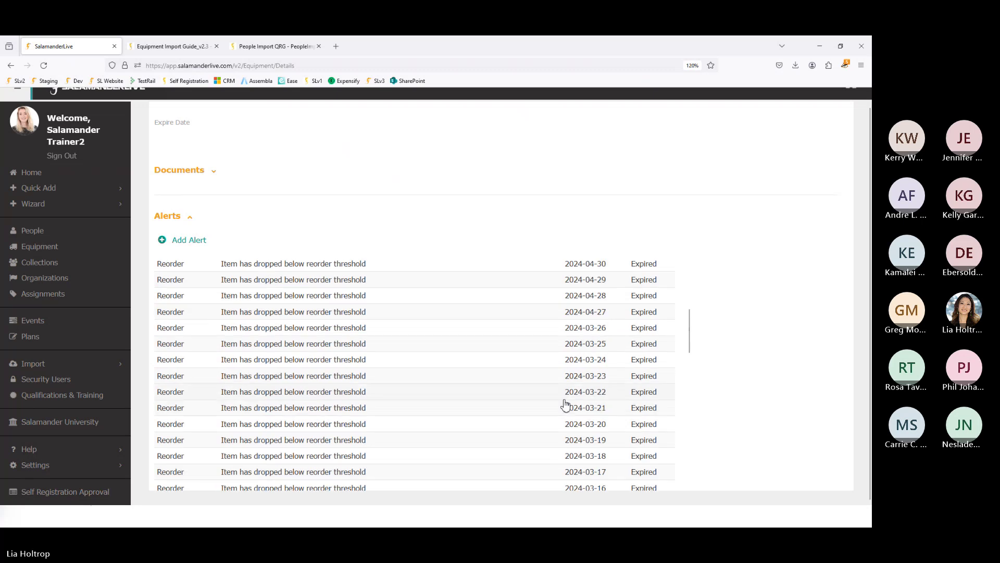
- Preview the alert types in a new alert, then cancel it and return to the top
left_click(188, 241)
left_click(344, 162)
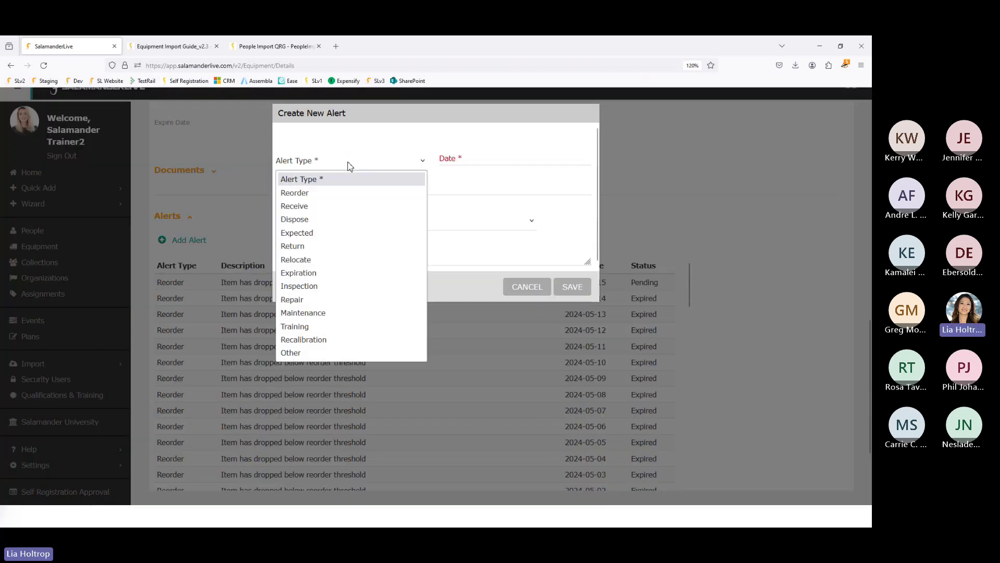
left_click(524, 289)
scroll(625, 240, "up", 15)
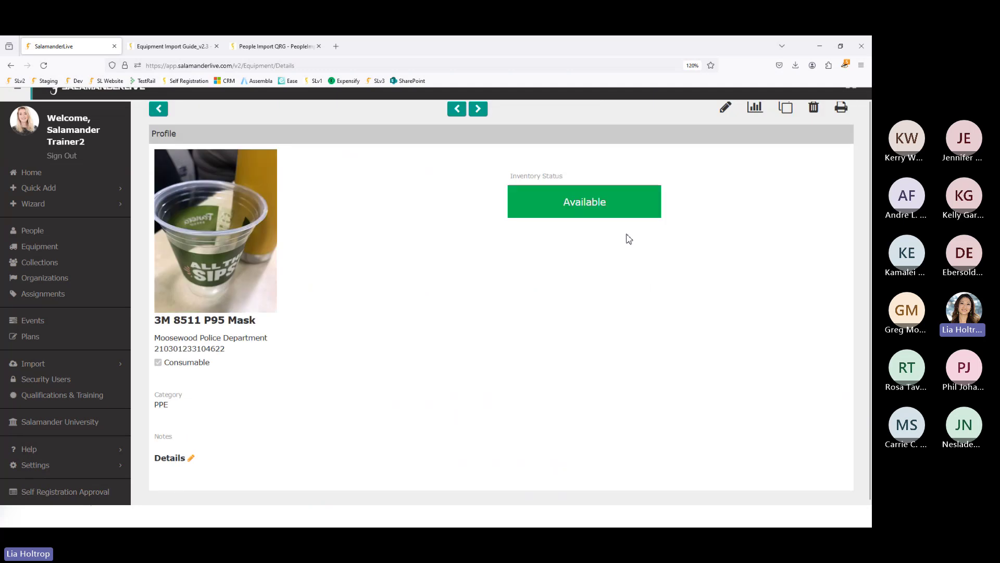
- Go back to the 960-record Equipment list and browse the equipment reports menu, then close it
left_click(158, 135)
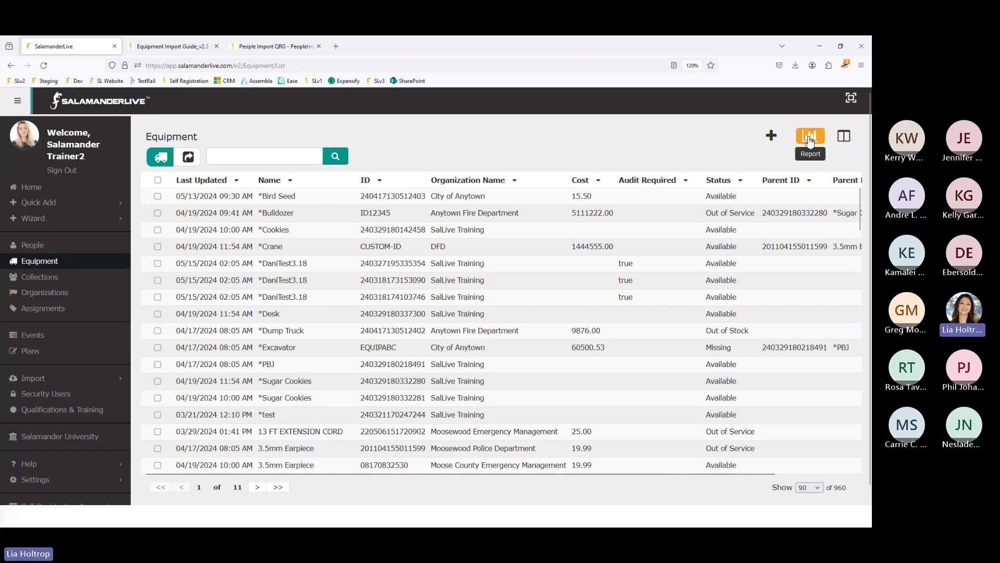
left_click(810, 136)
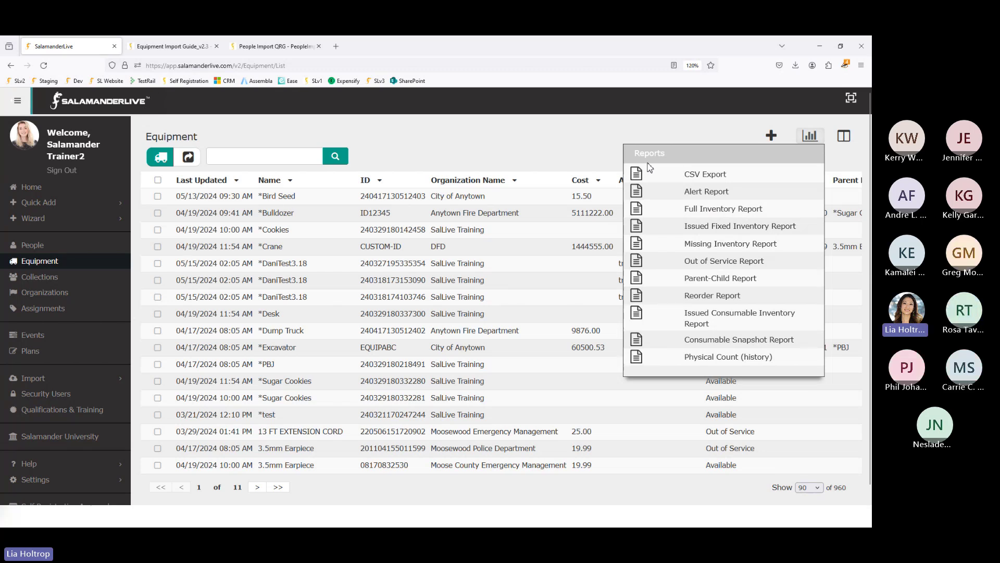
left_click(534, 160)
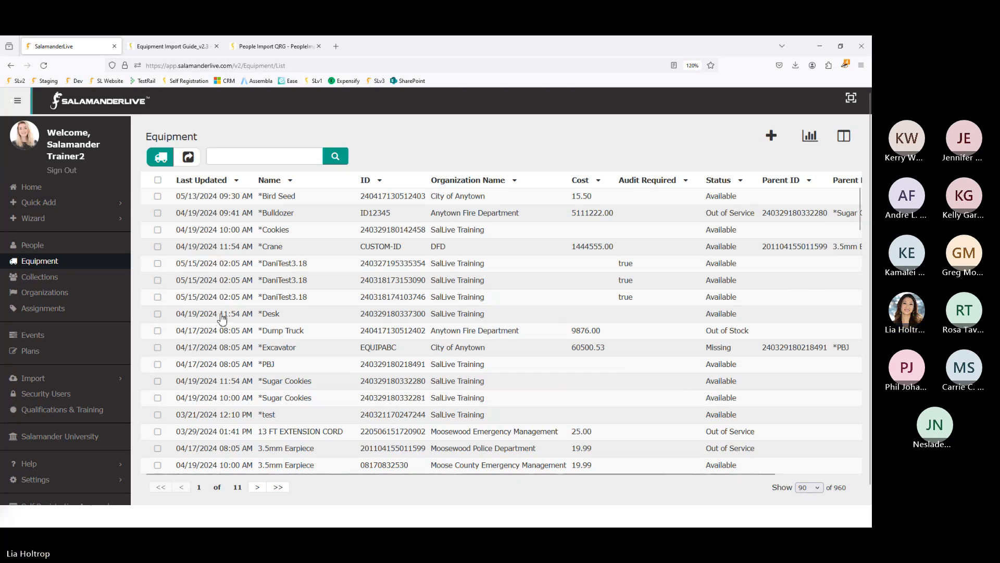
scroll(336, 250, "down", 3)
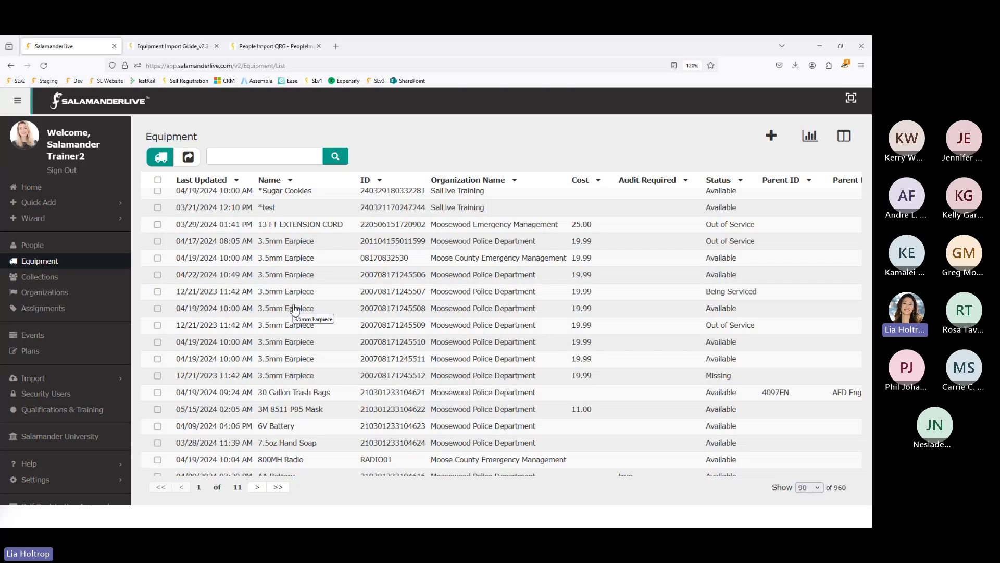
- Preview the People and Equipment import windows, then move to the Salamander University page
left_click(32, 379)
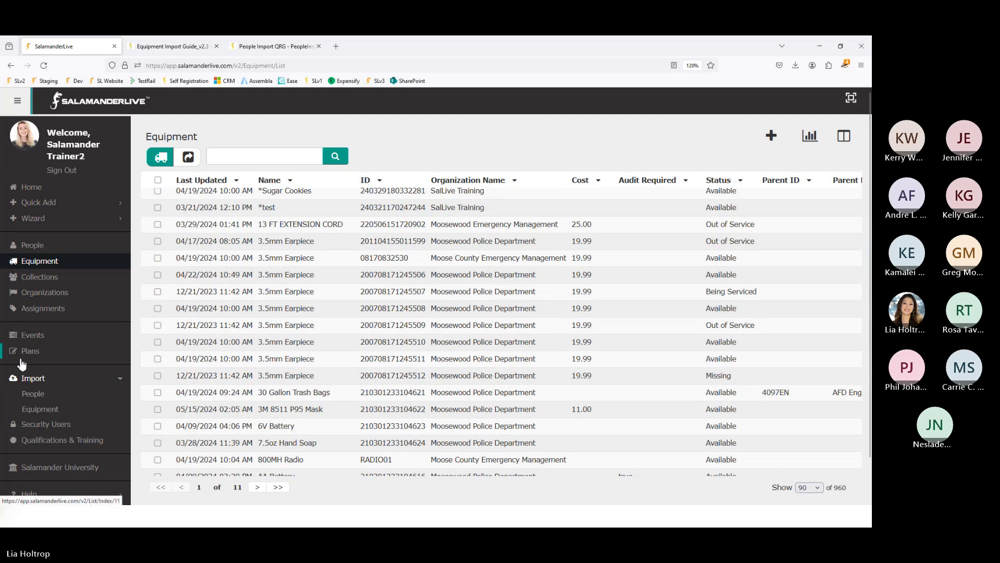
left_click(33, 394)
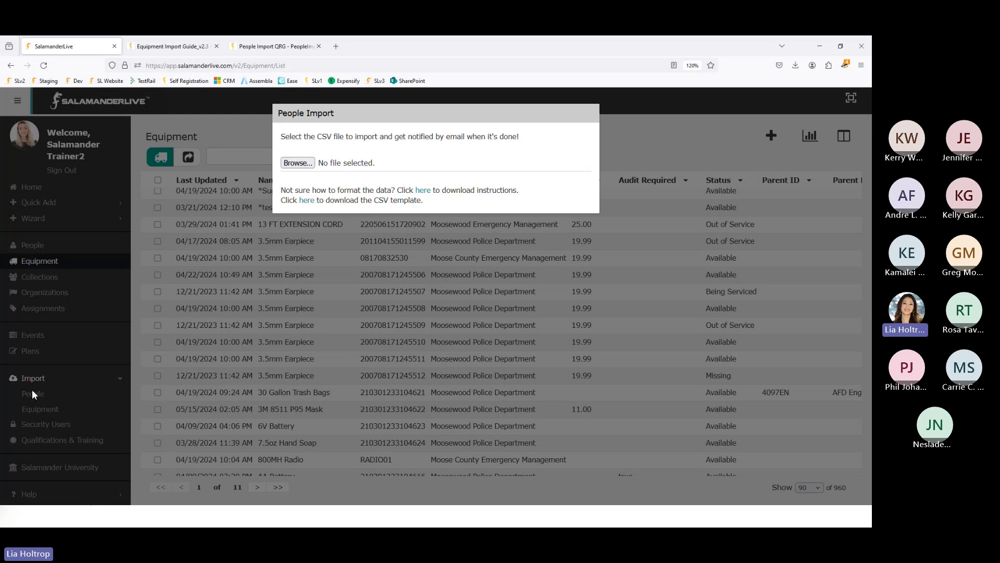
left_click(46, 410)
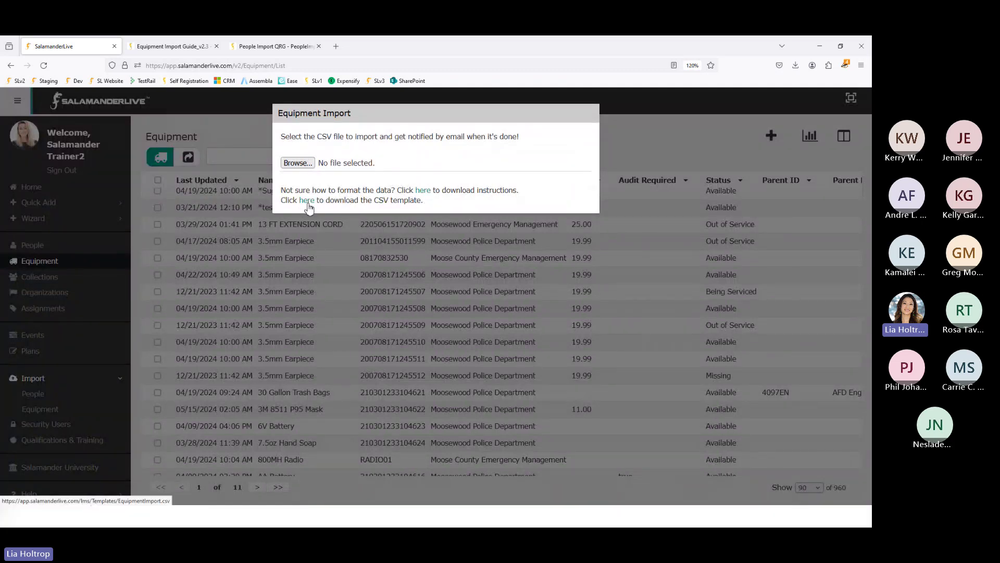
left_click(71, 468)
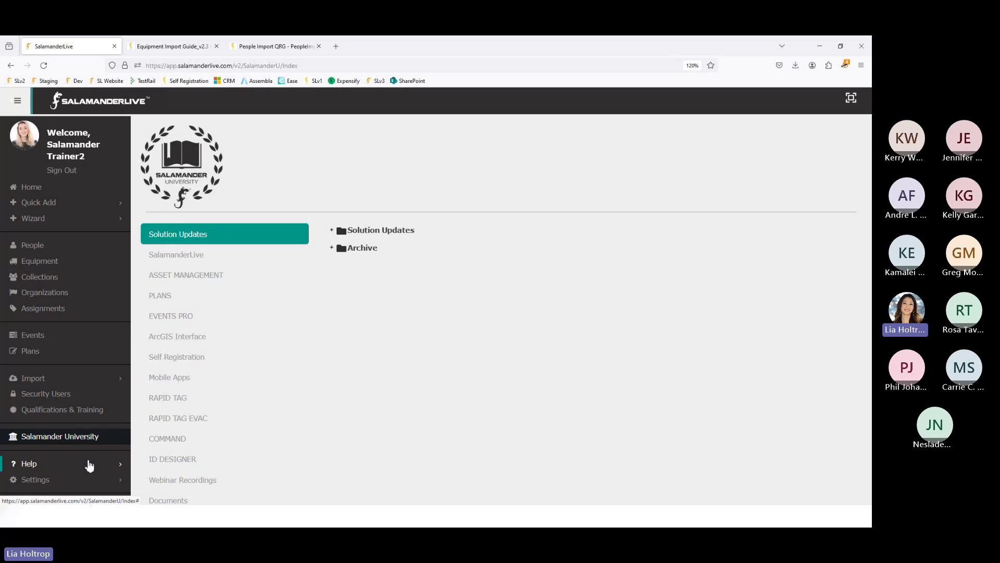
- Expand the Quick Reference Guides and Templates document folders, and re-expand the Import menu
scroll(78, 435, "down", 1)
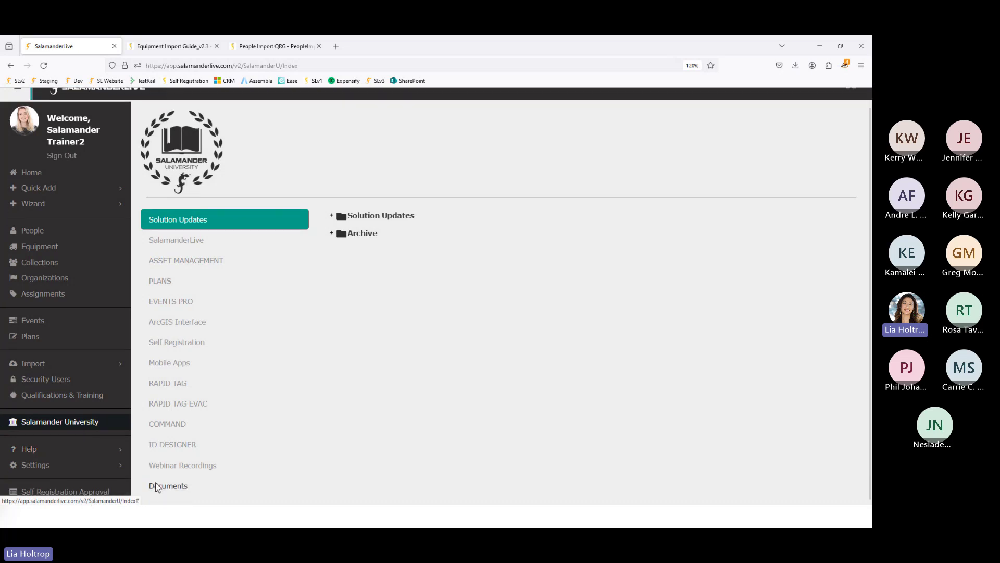
left_click(166, 487)
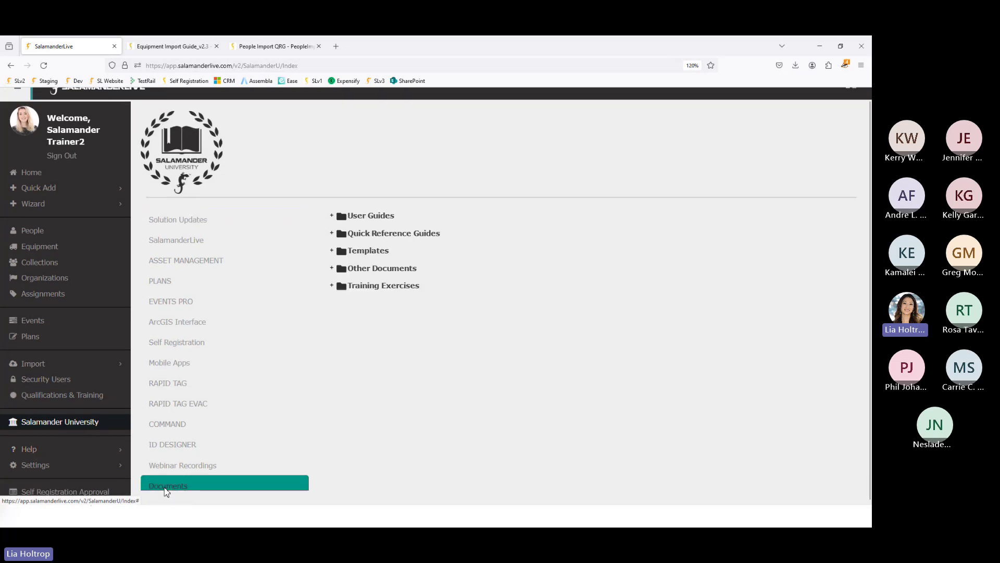
left_click(336, 234)
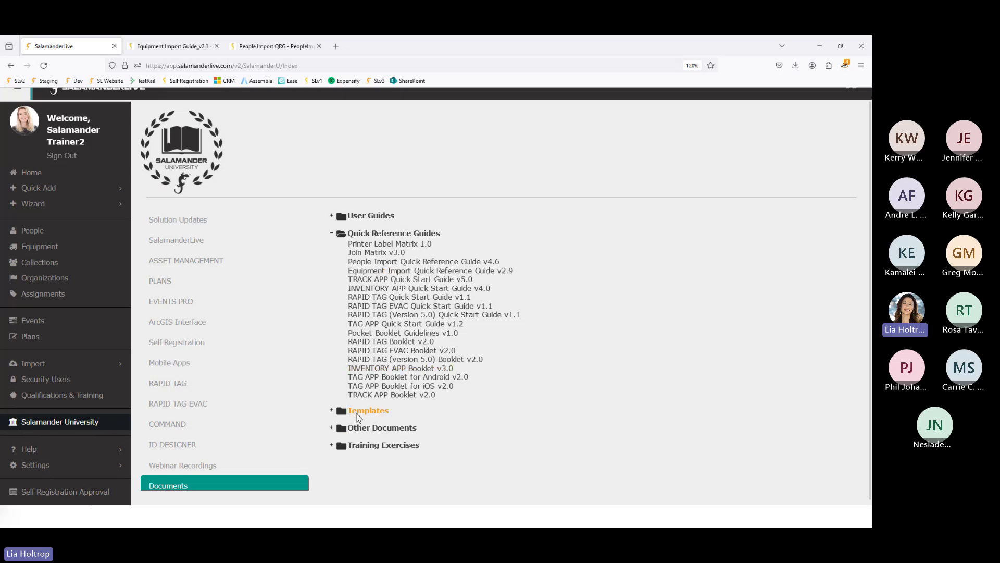
left_click(359, 413)
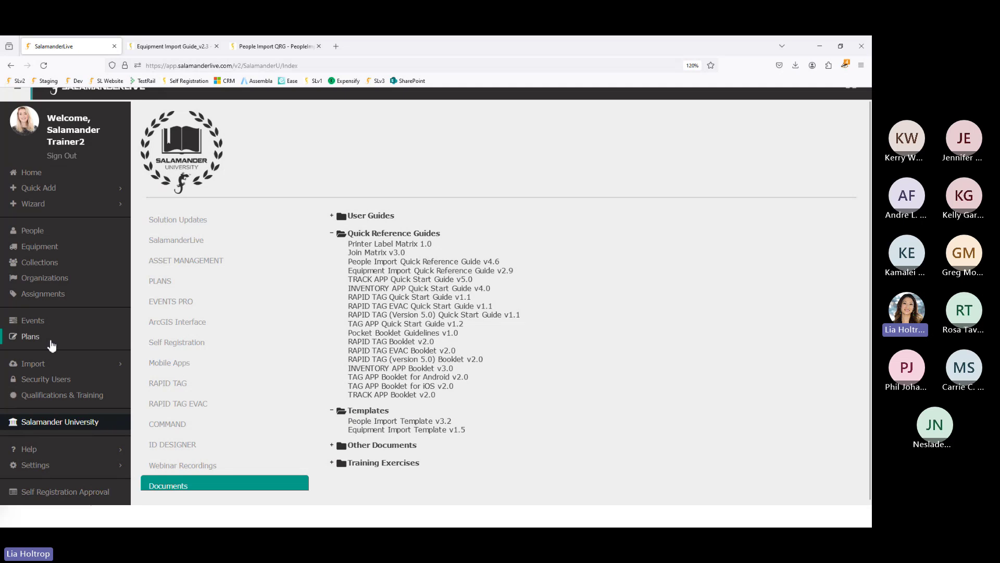
left_click(31, 364)
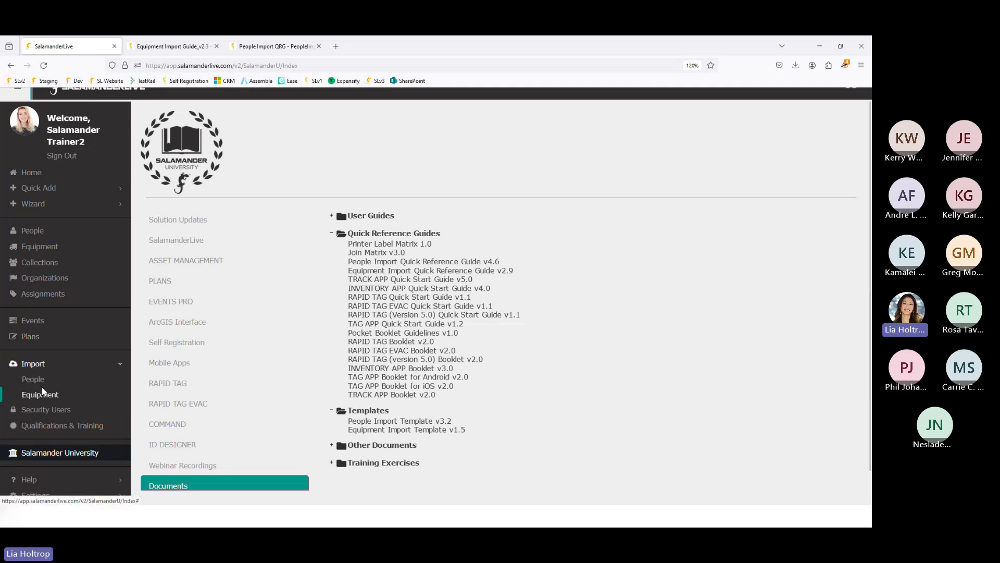